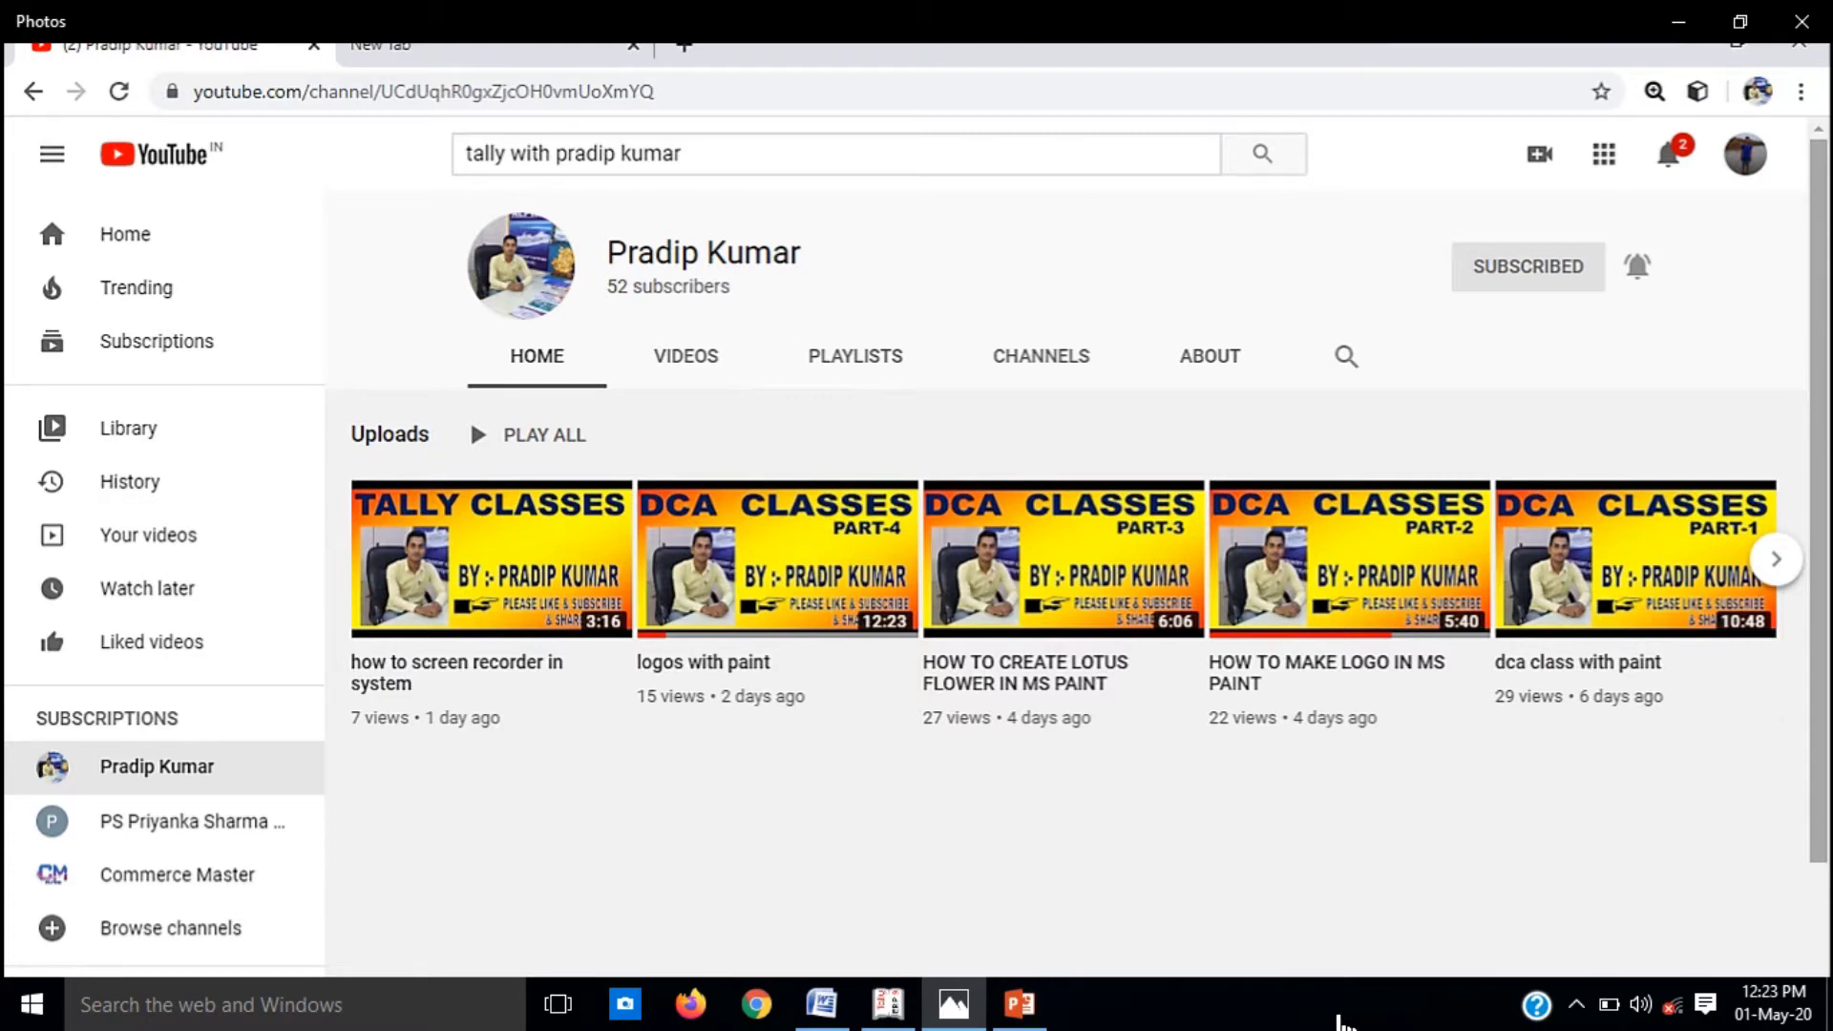
Step: Switch to the Word document showing the BUDGET & CONTROL ledger amounts
{"action": "left_click", "coordinate": [821, 1011]}
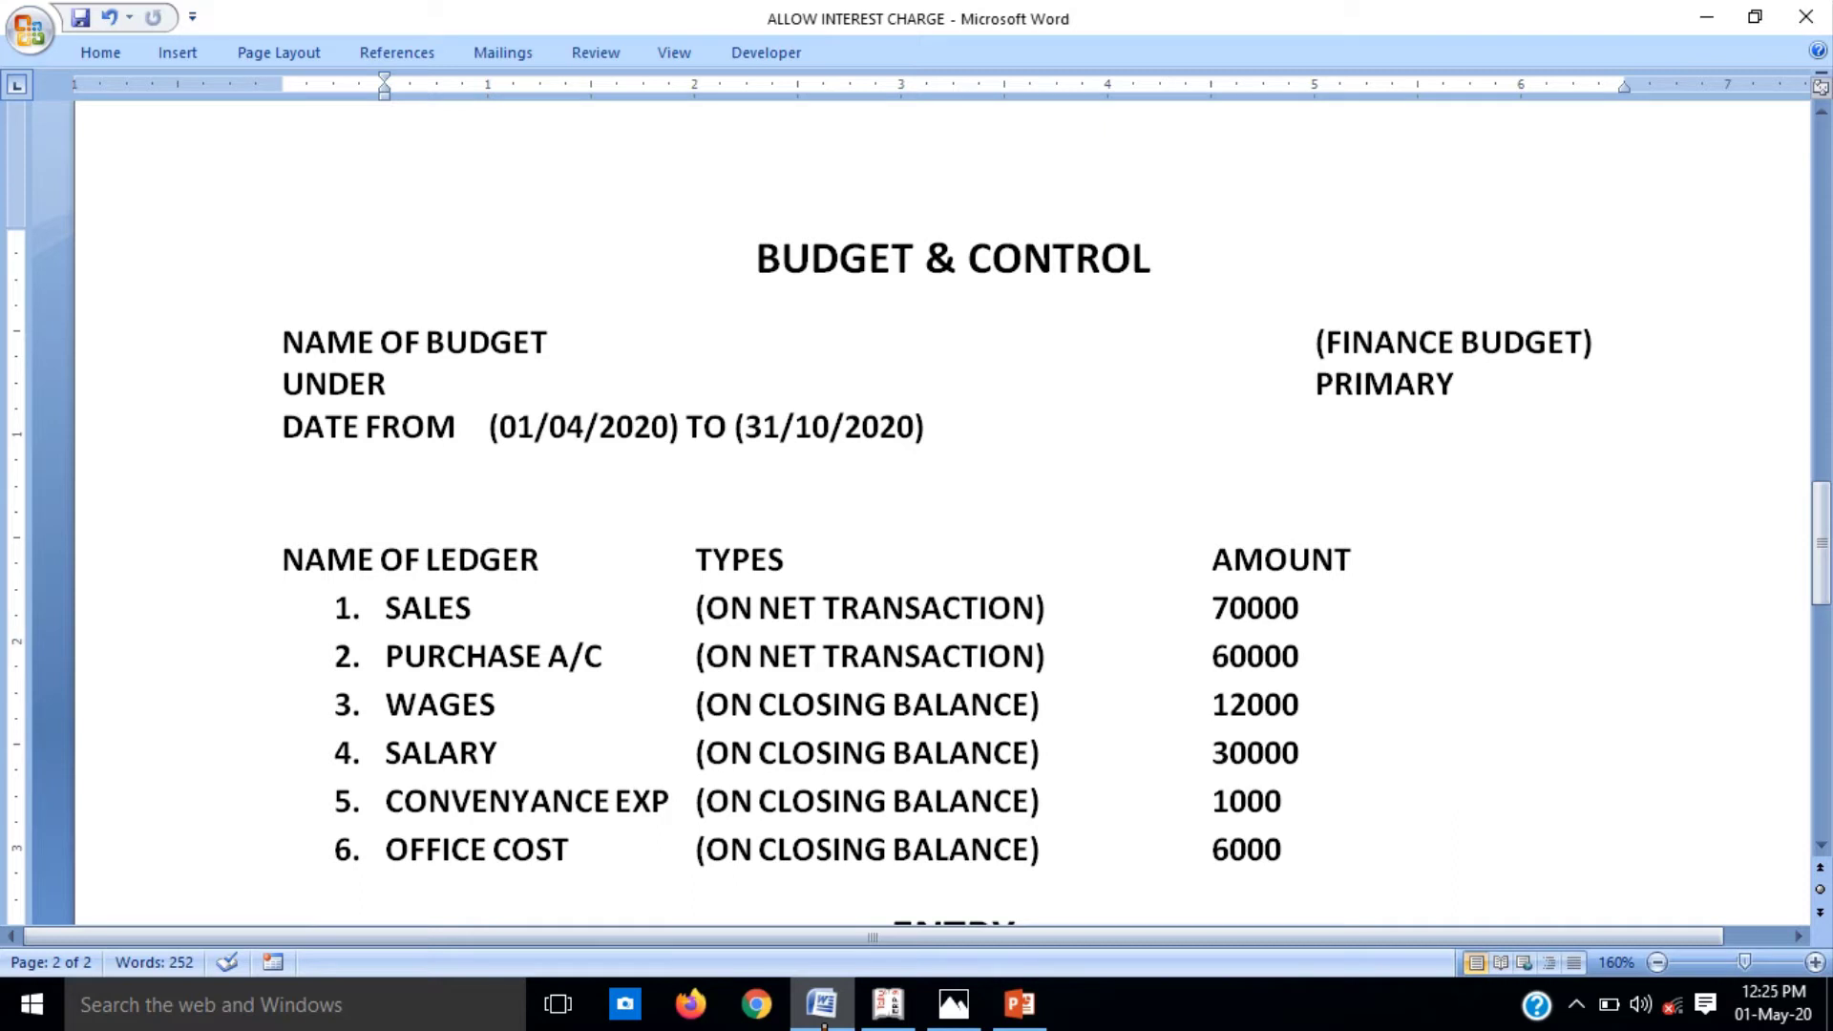
Step: Minimize the Word budget notes and bring Tally.ERP 9 to the front
{"action": "left_click", "coordinate": [824, 1026]}
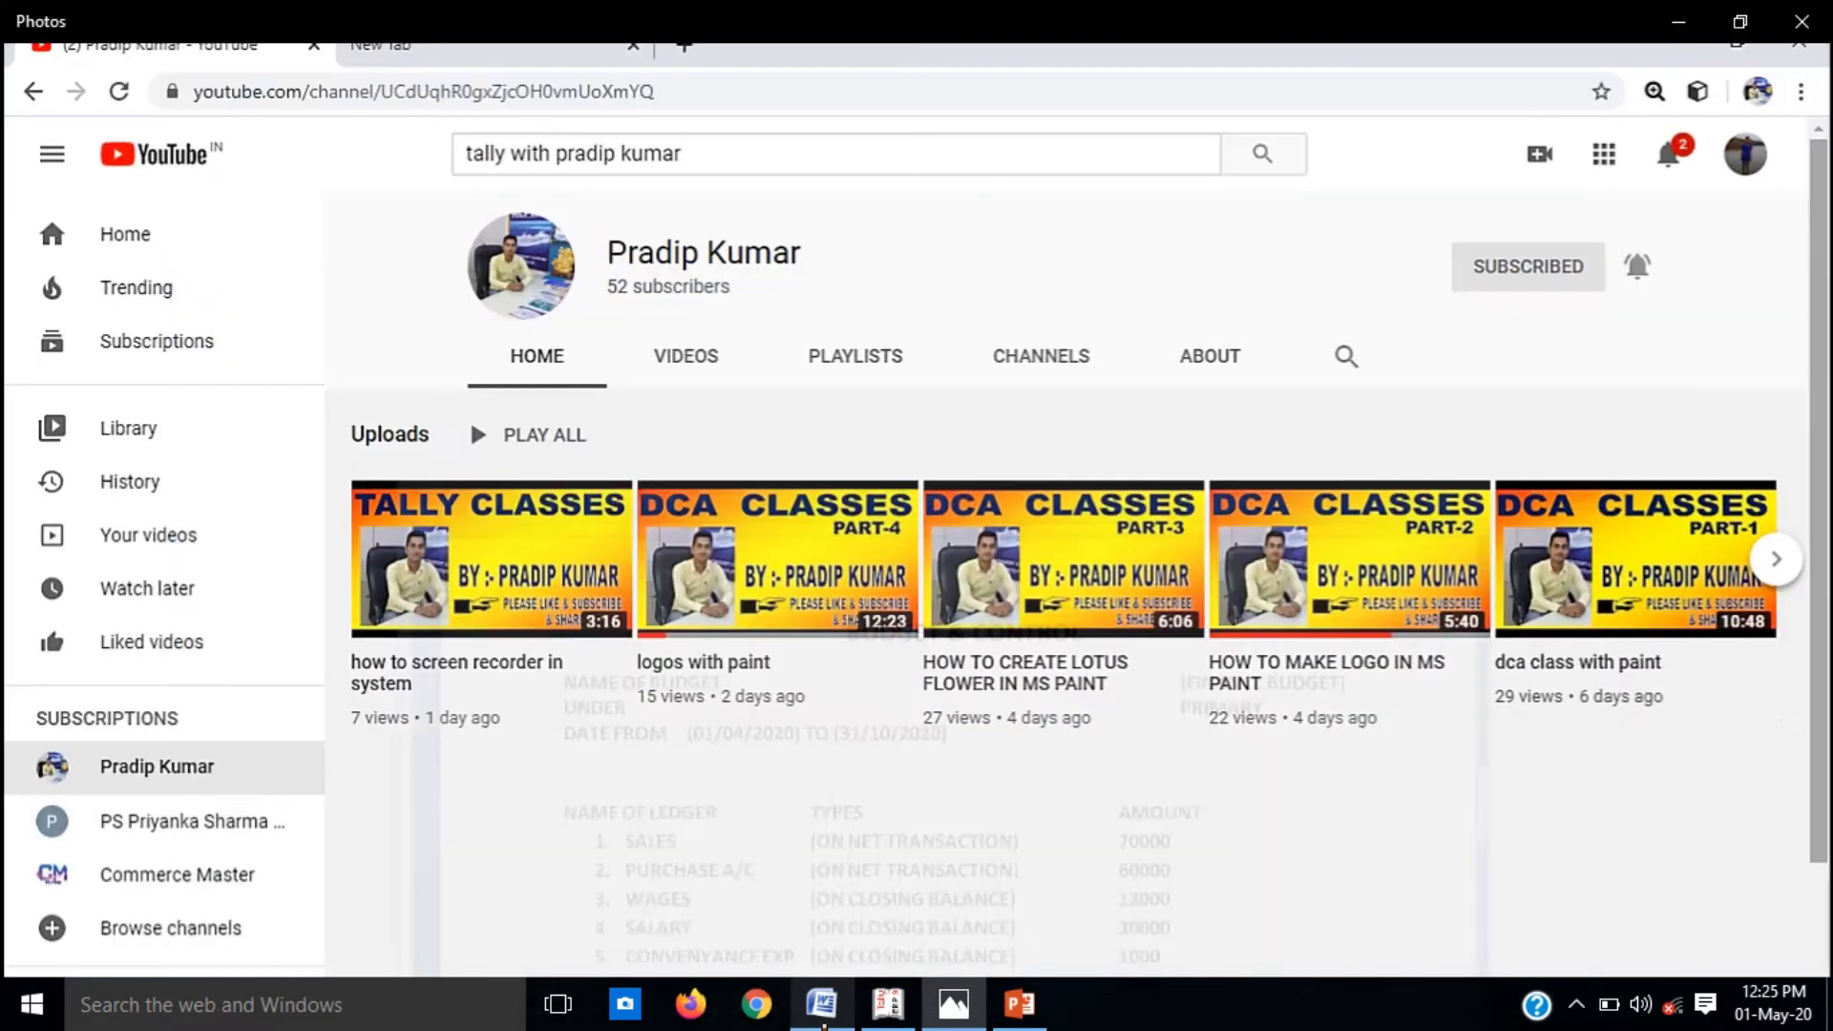
{"action": "left_click", "coordinate": [821, 1019]}
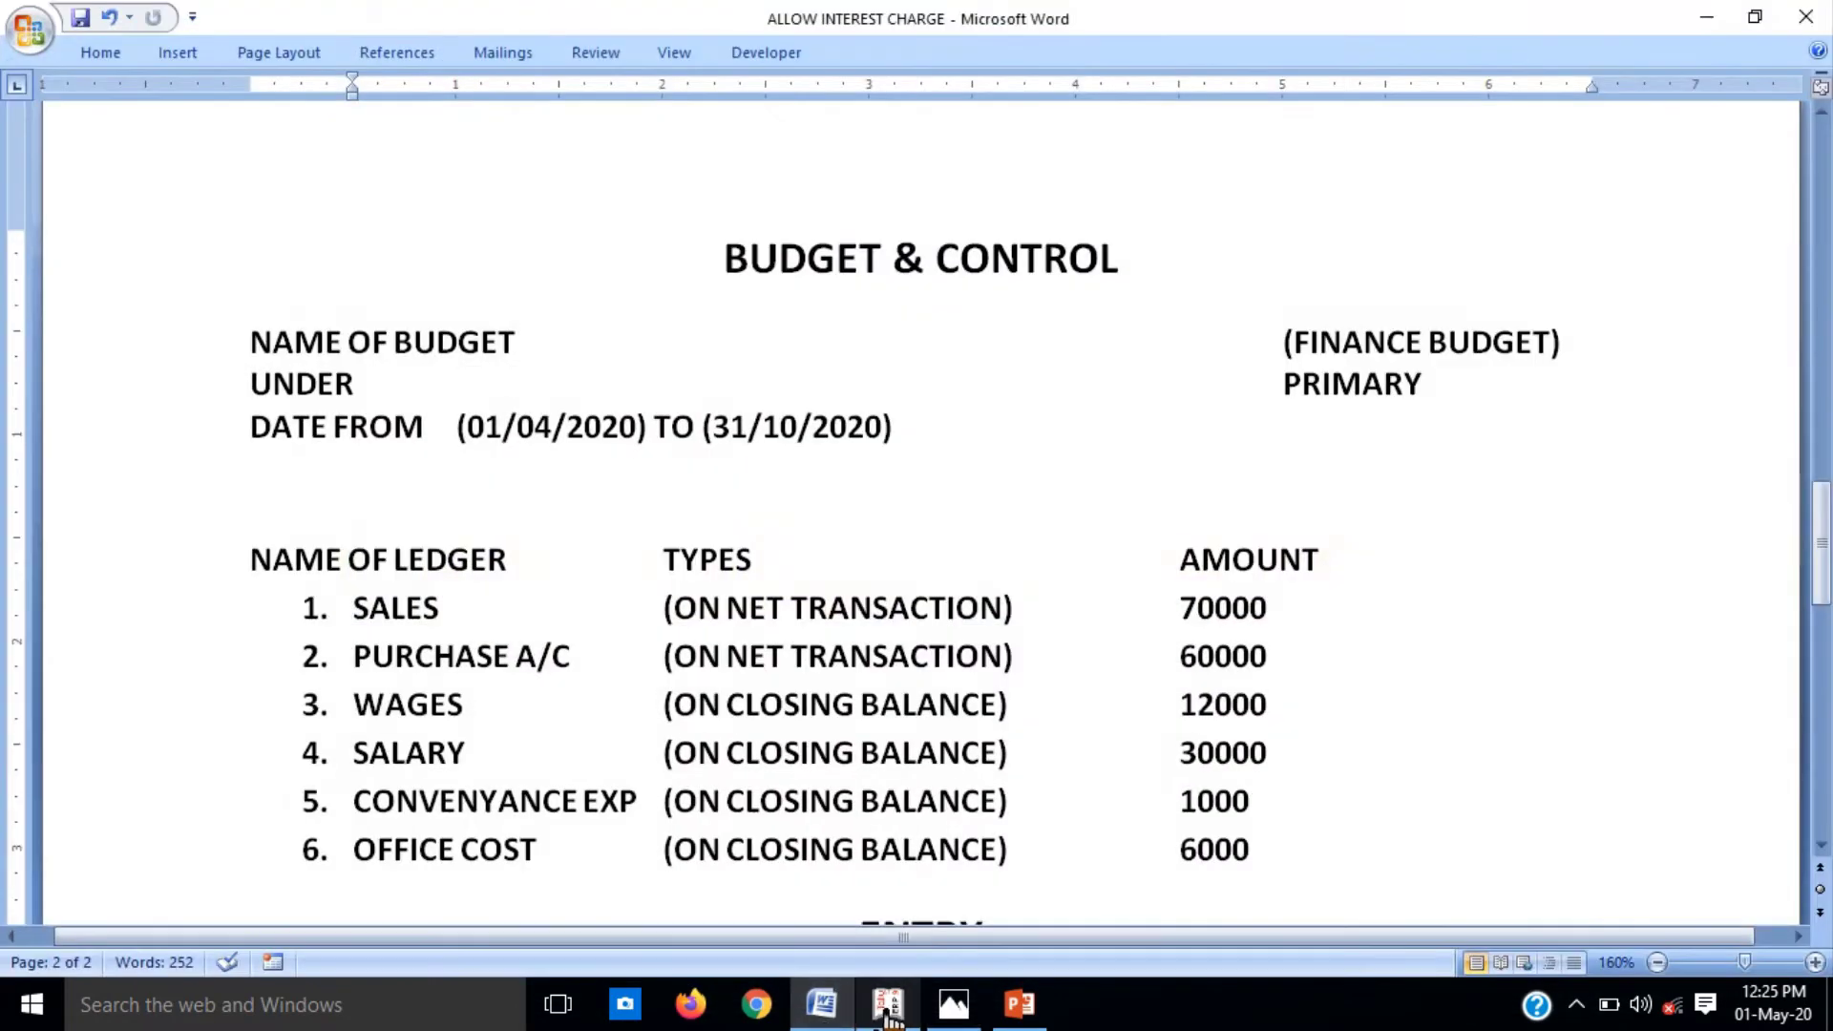
{"action": "left_click", "coordinate": [887, 1018]}
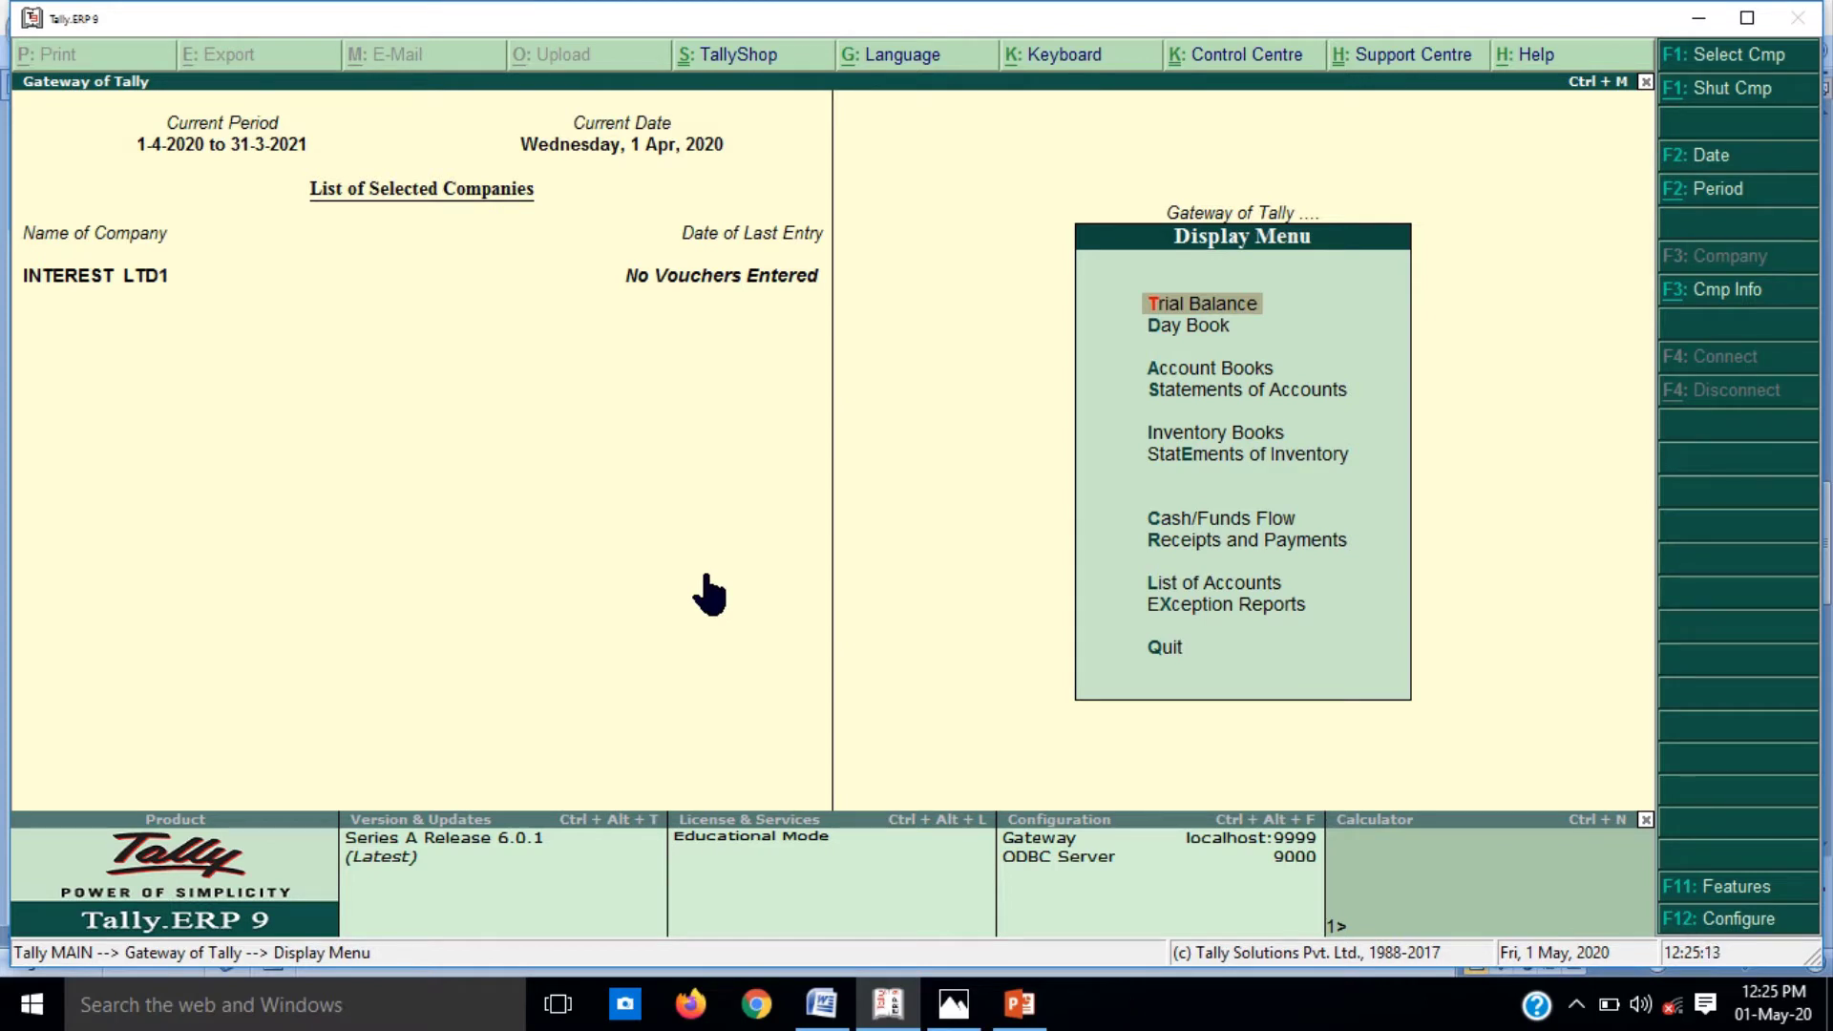
Step: Close INTEREST LTD1 and create the BUDGET company with the owner's name as mailing name
{"action": "key", "text": "alt+F1"}
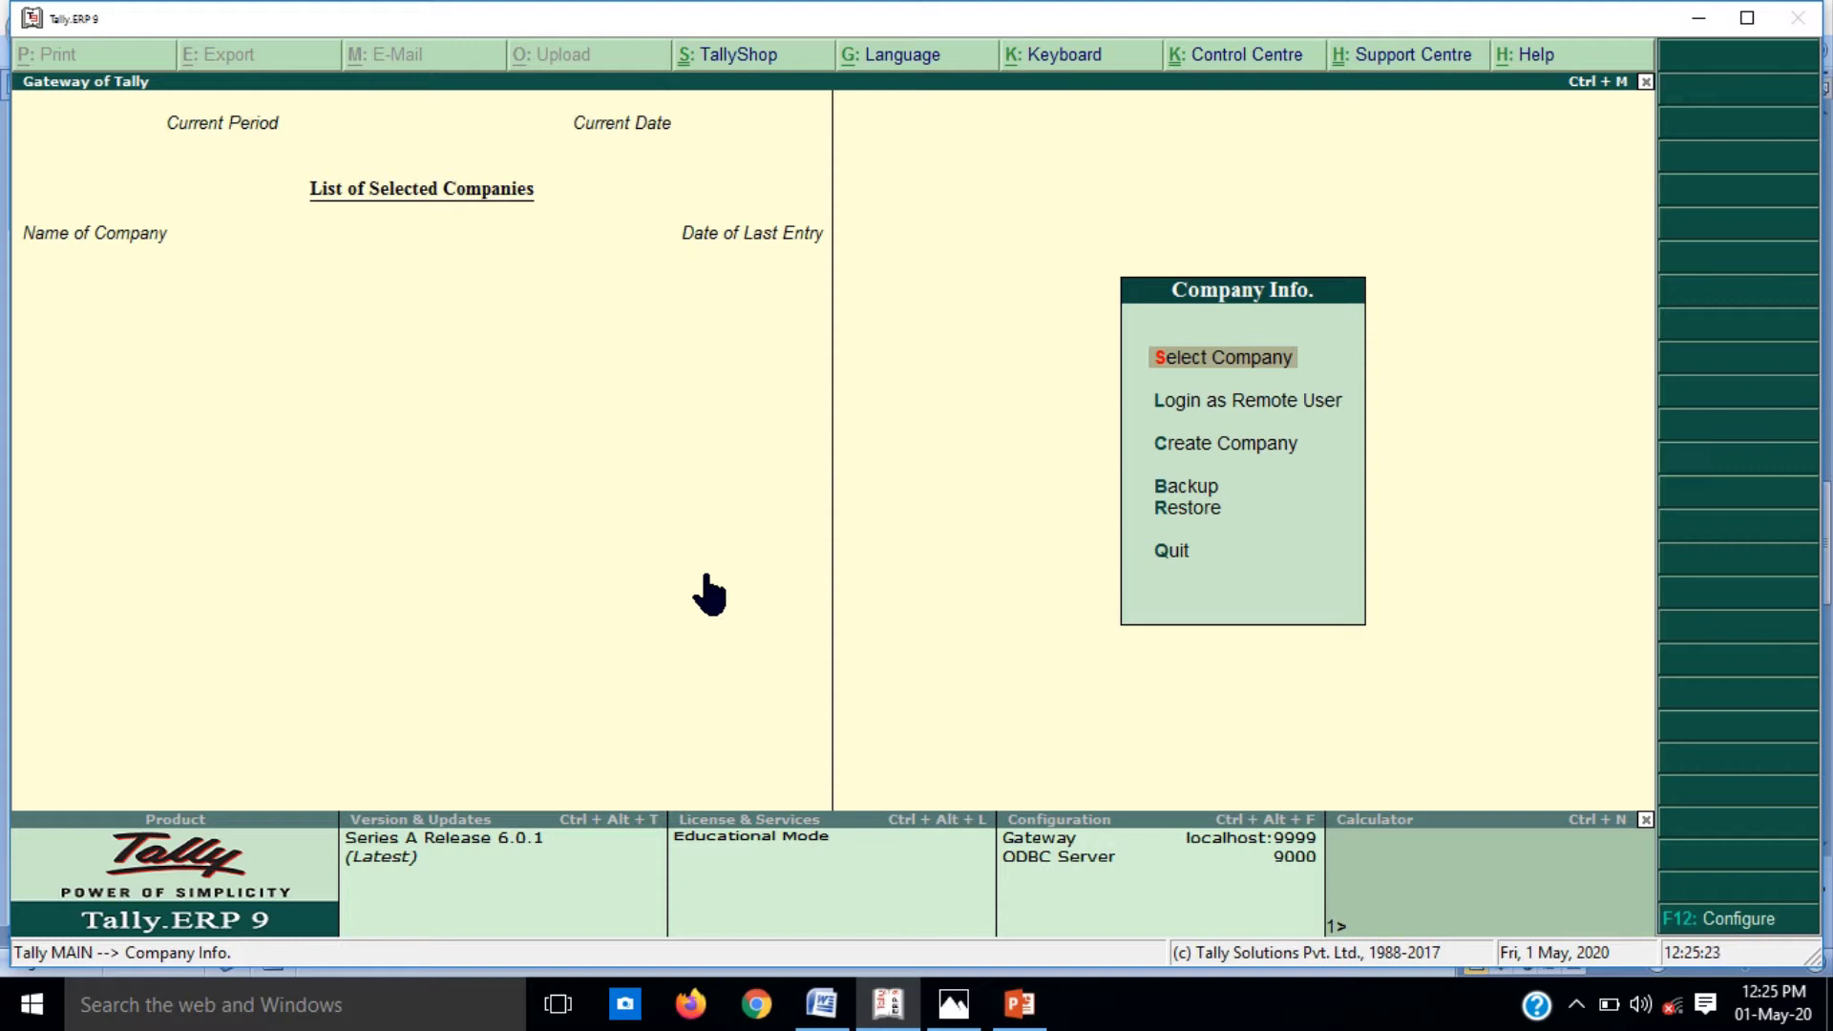
{"action": "key", "text": "Down"}
{"action": "key", "text": "Down"}
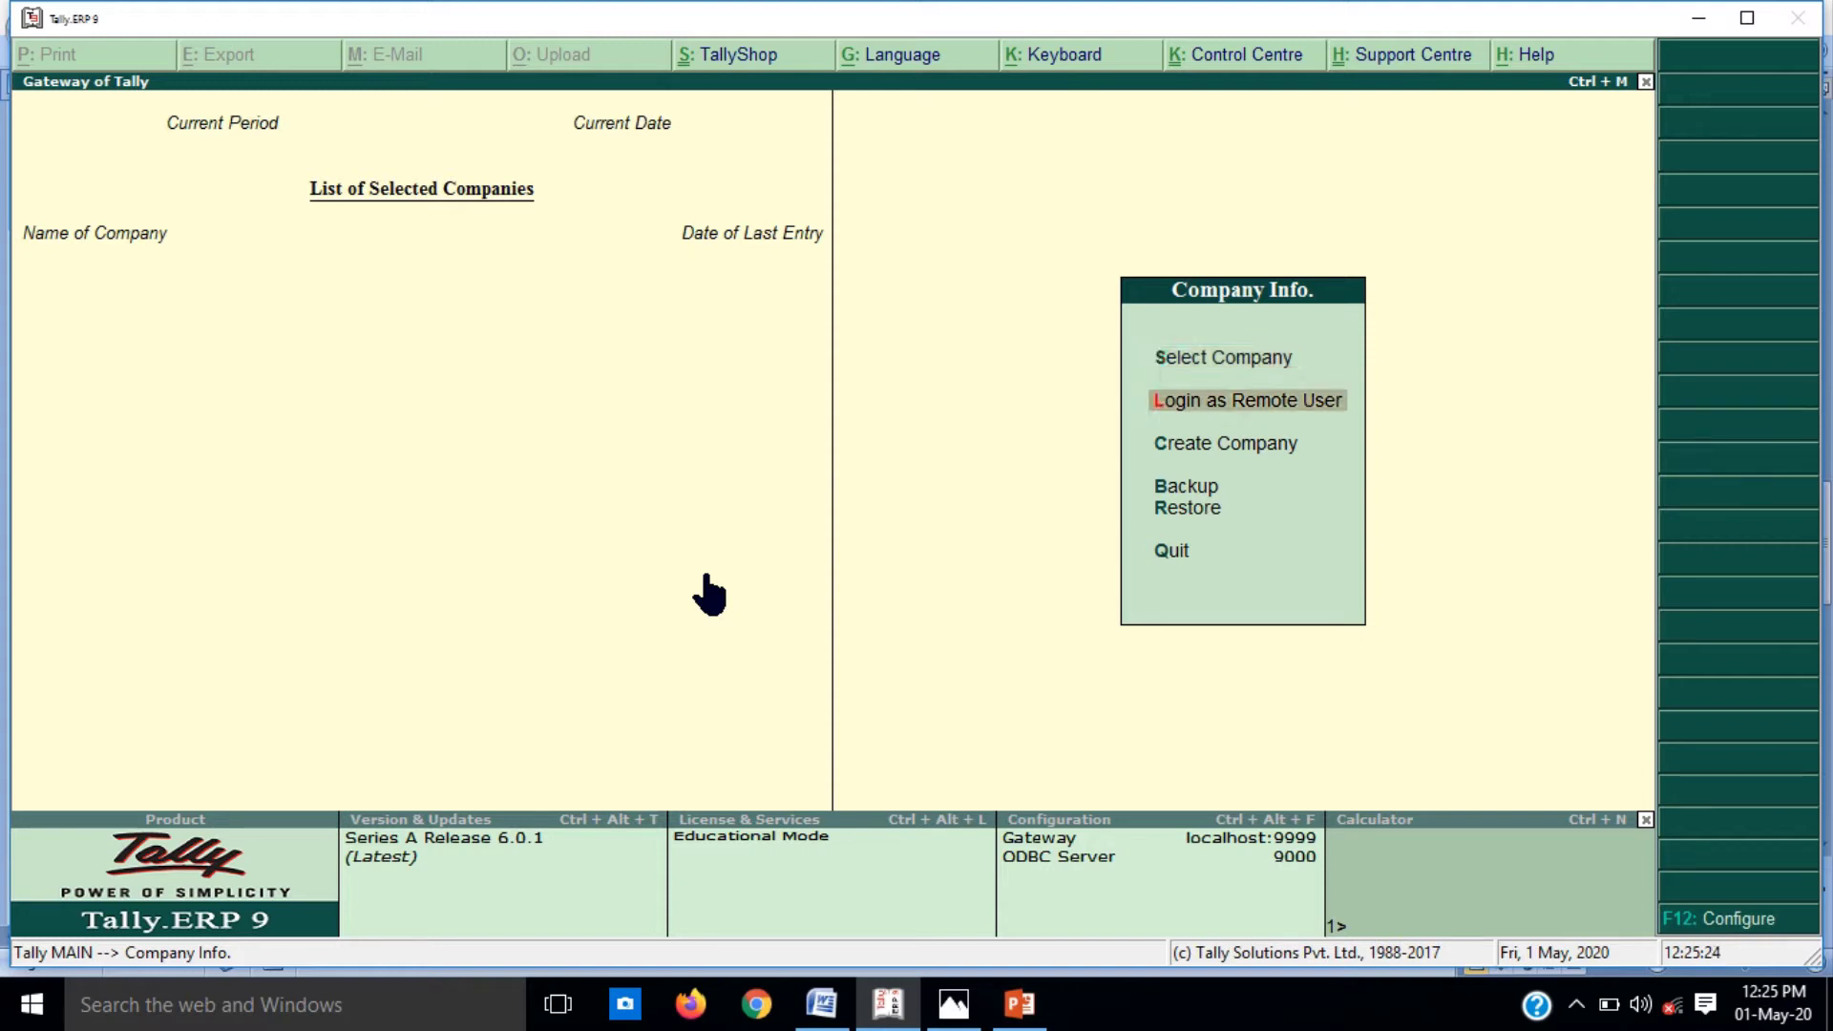
{"action": "key", "text": "Return"}
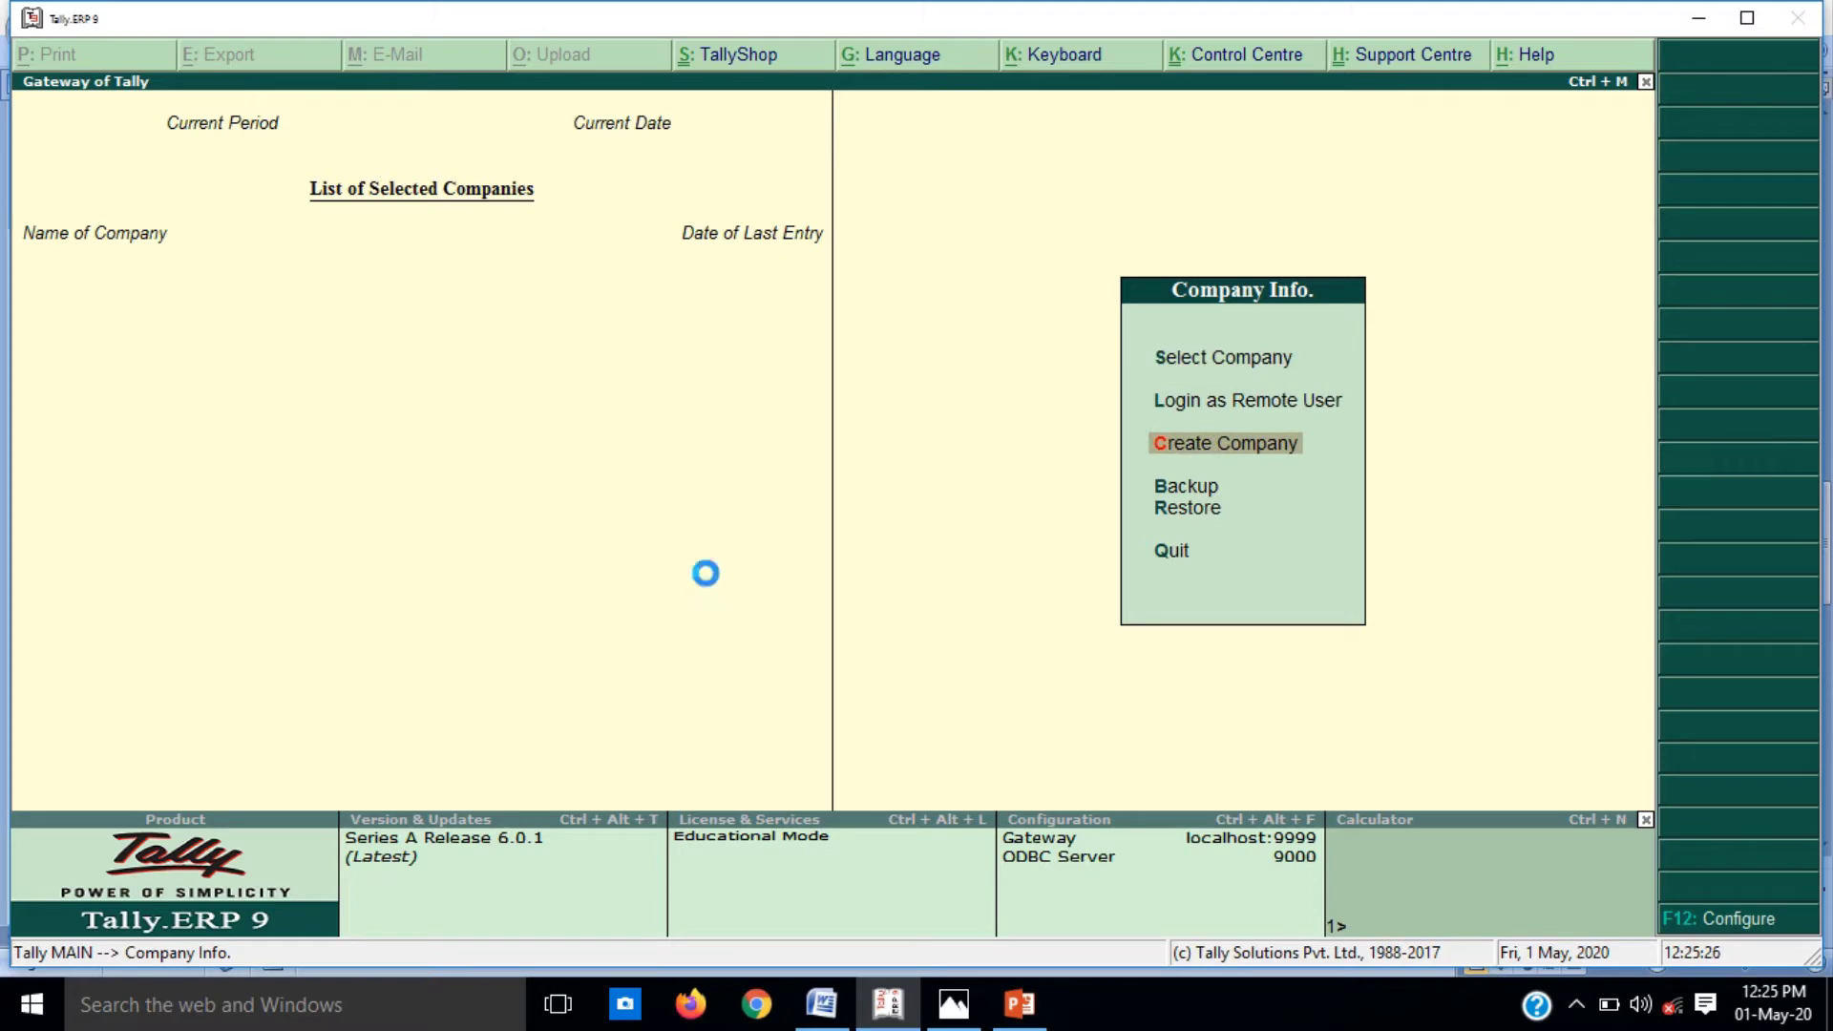
{"action": "type", "text": "B"}
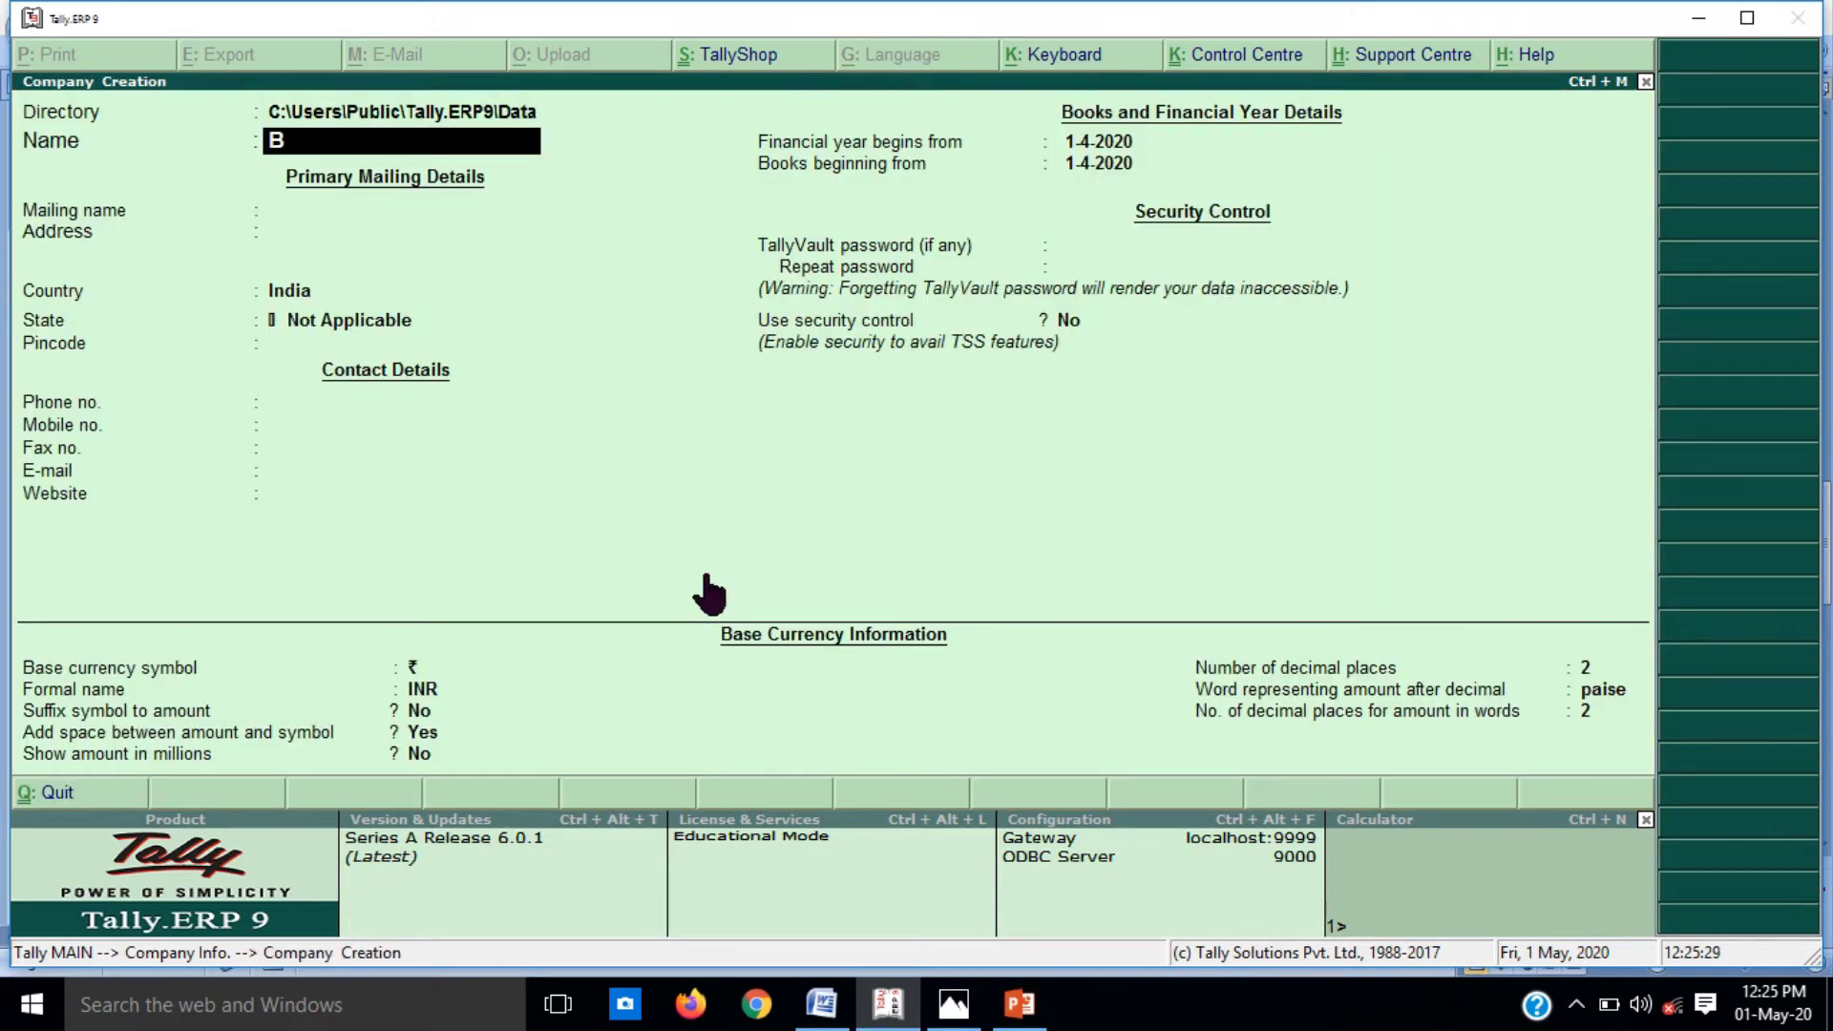
{"action": "type", "text": "lUDGET"}
{"action": "key", "text": "Return"}
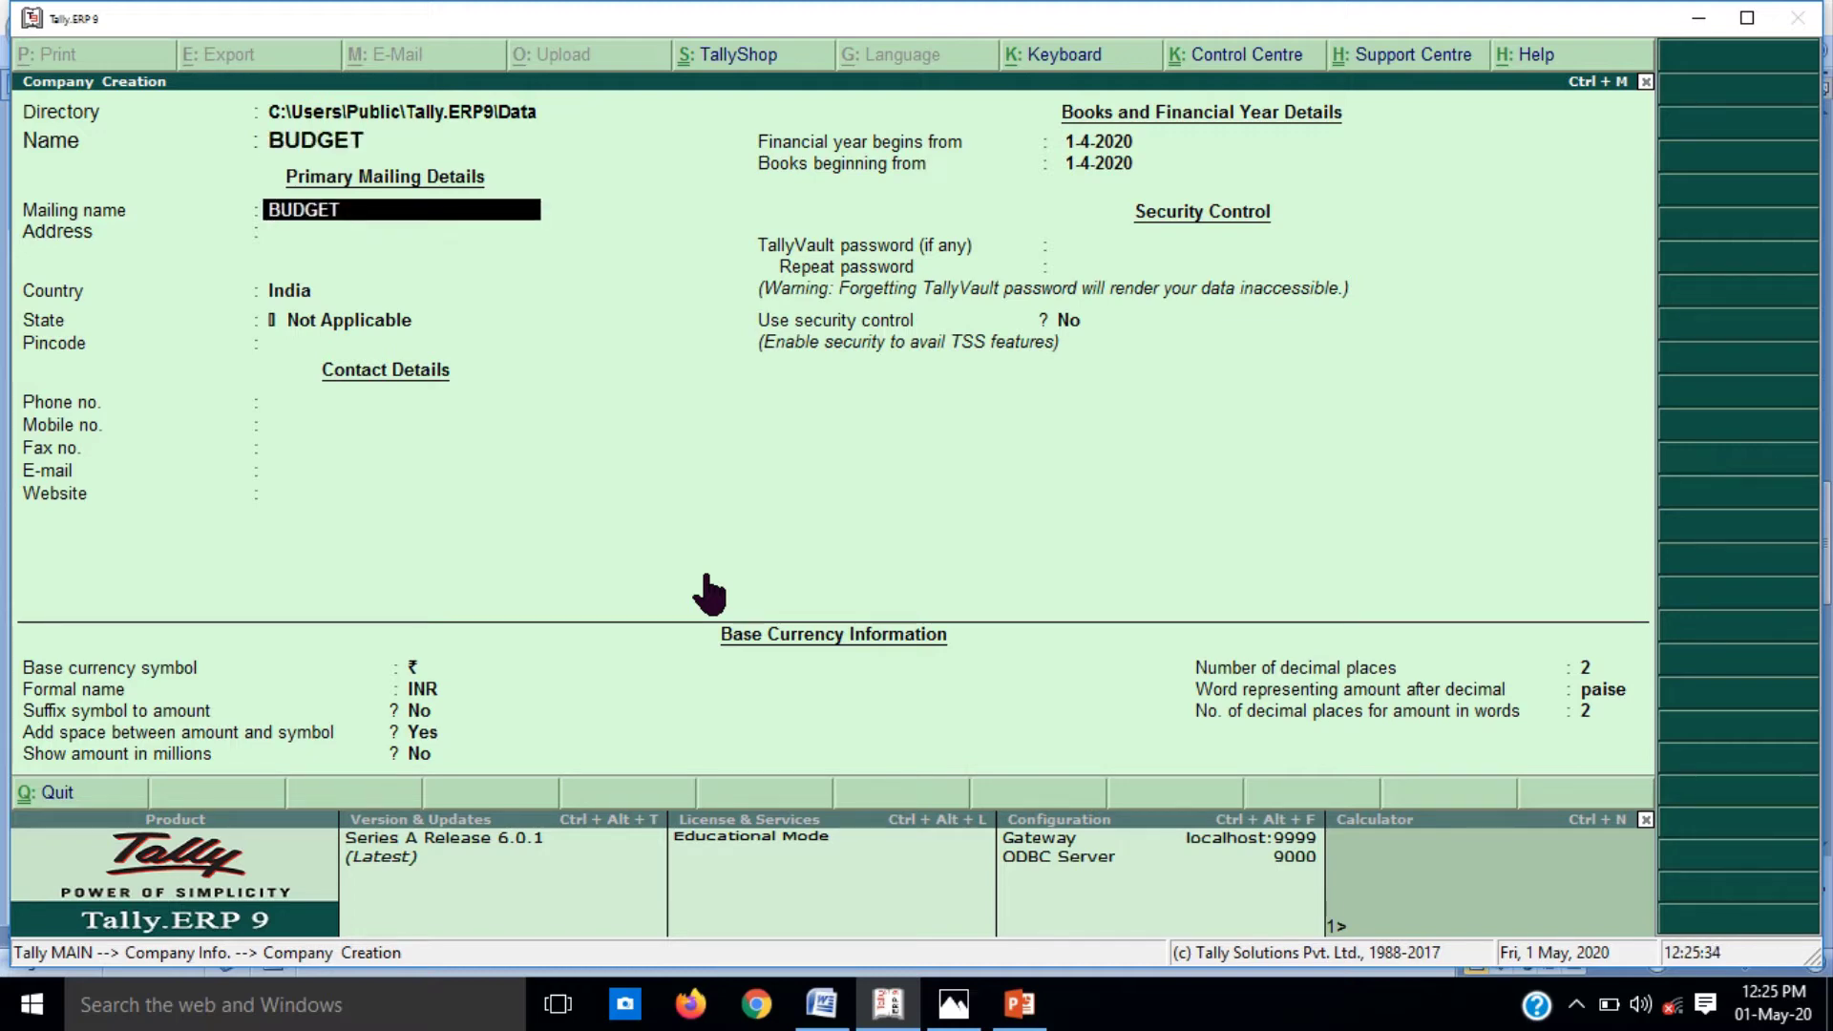
{"action": "key", "text": "Return"}
{"action": "key", "text": "Return"}
{"action": "key", "text": "Return"}
{"action": "key", "text": "Return"}
{"action": "key", "text": "Return"}
{"action": "key", "text": "Return"}
{"action": "key", "text": "Return"}
{"action": "key", "text": "Return"}
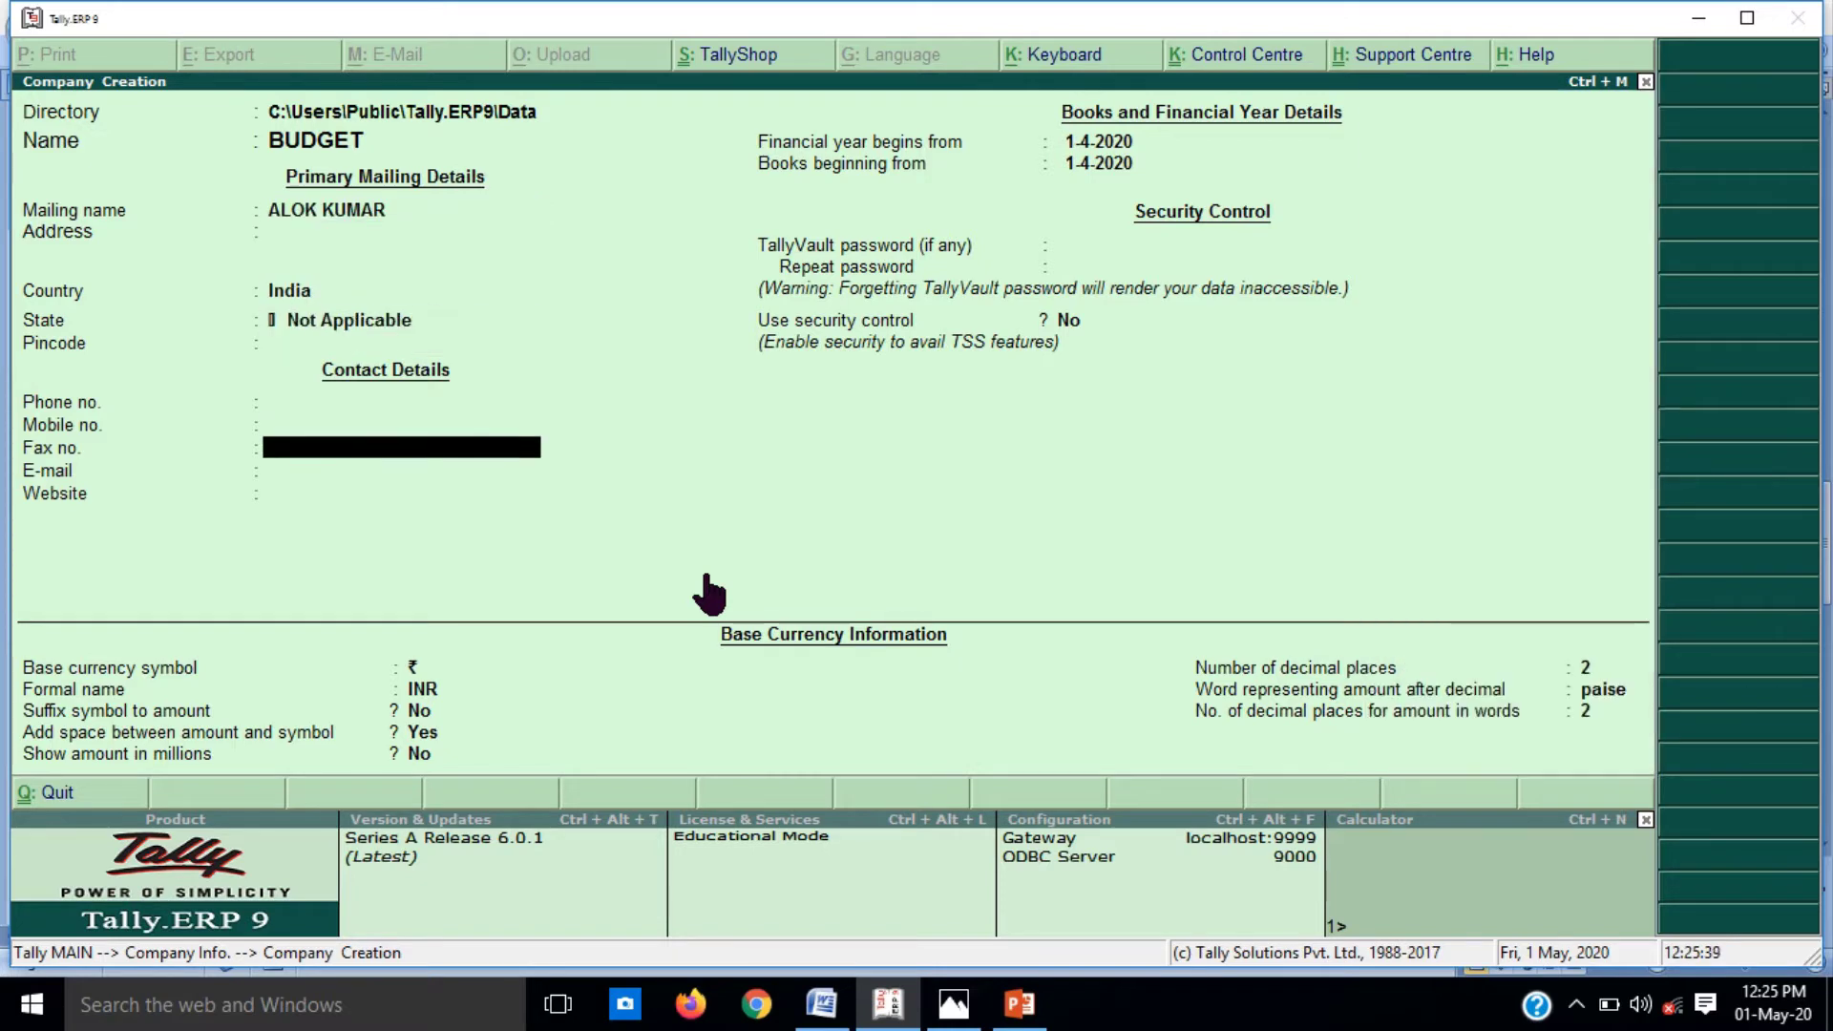
{"action": "key", "text": "Return"}
{"action": "key", "text": "Return"}
{"action": "key", "text": "Return"}
{"action": "key", "text": "Return"}
{"action": "key", "text": "Return"}
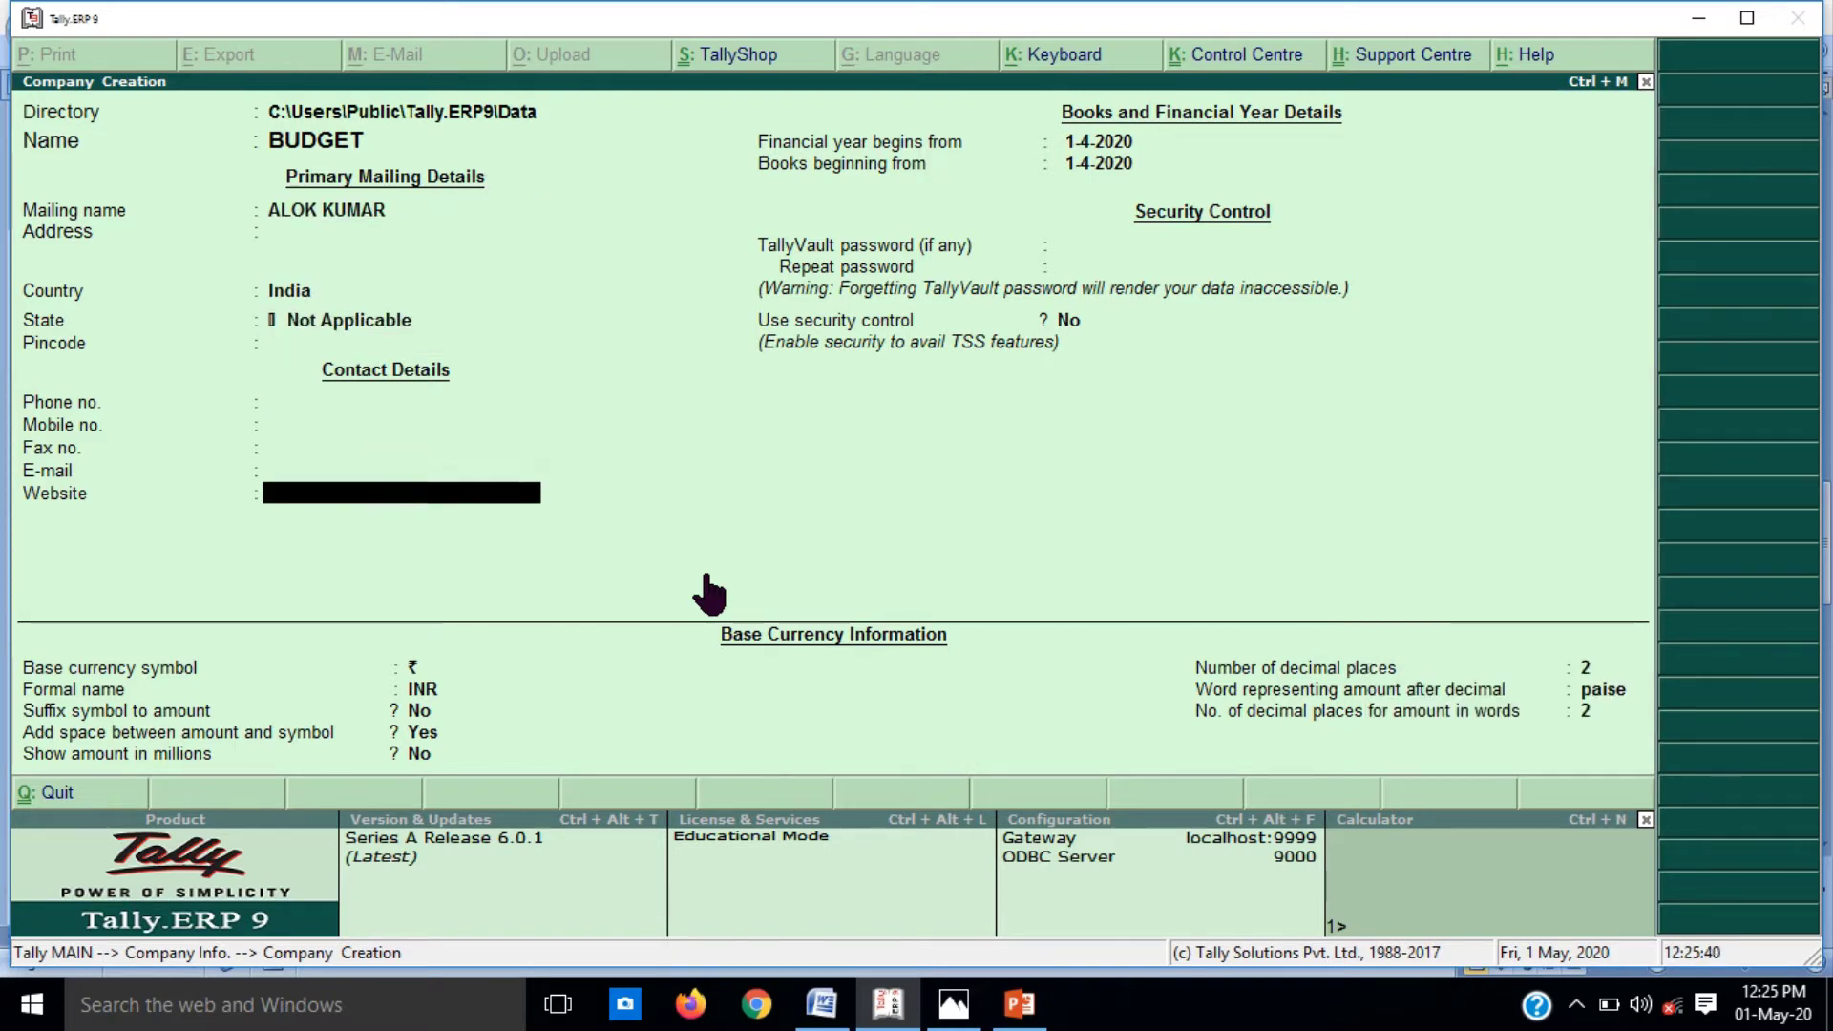
{"action": "key", "text": "Return"}
{"action": "key", "text": "Return"}
{"action": "key", "text": "Return"}
{"action": "key", "text": "Return"}
{"action": "key", "text": "Return"}
{"action": "key", "text": "Return"}
{"action": "key", "text": "Return"}
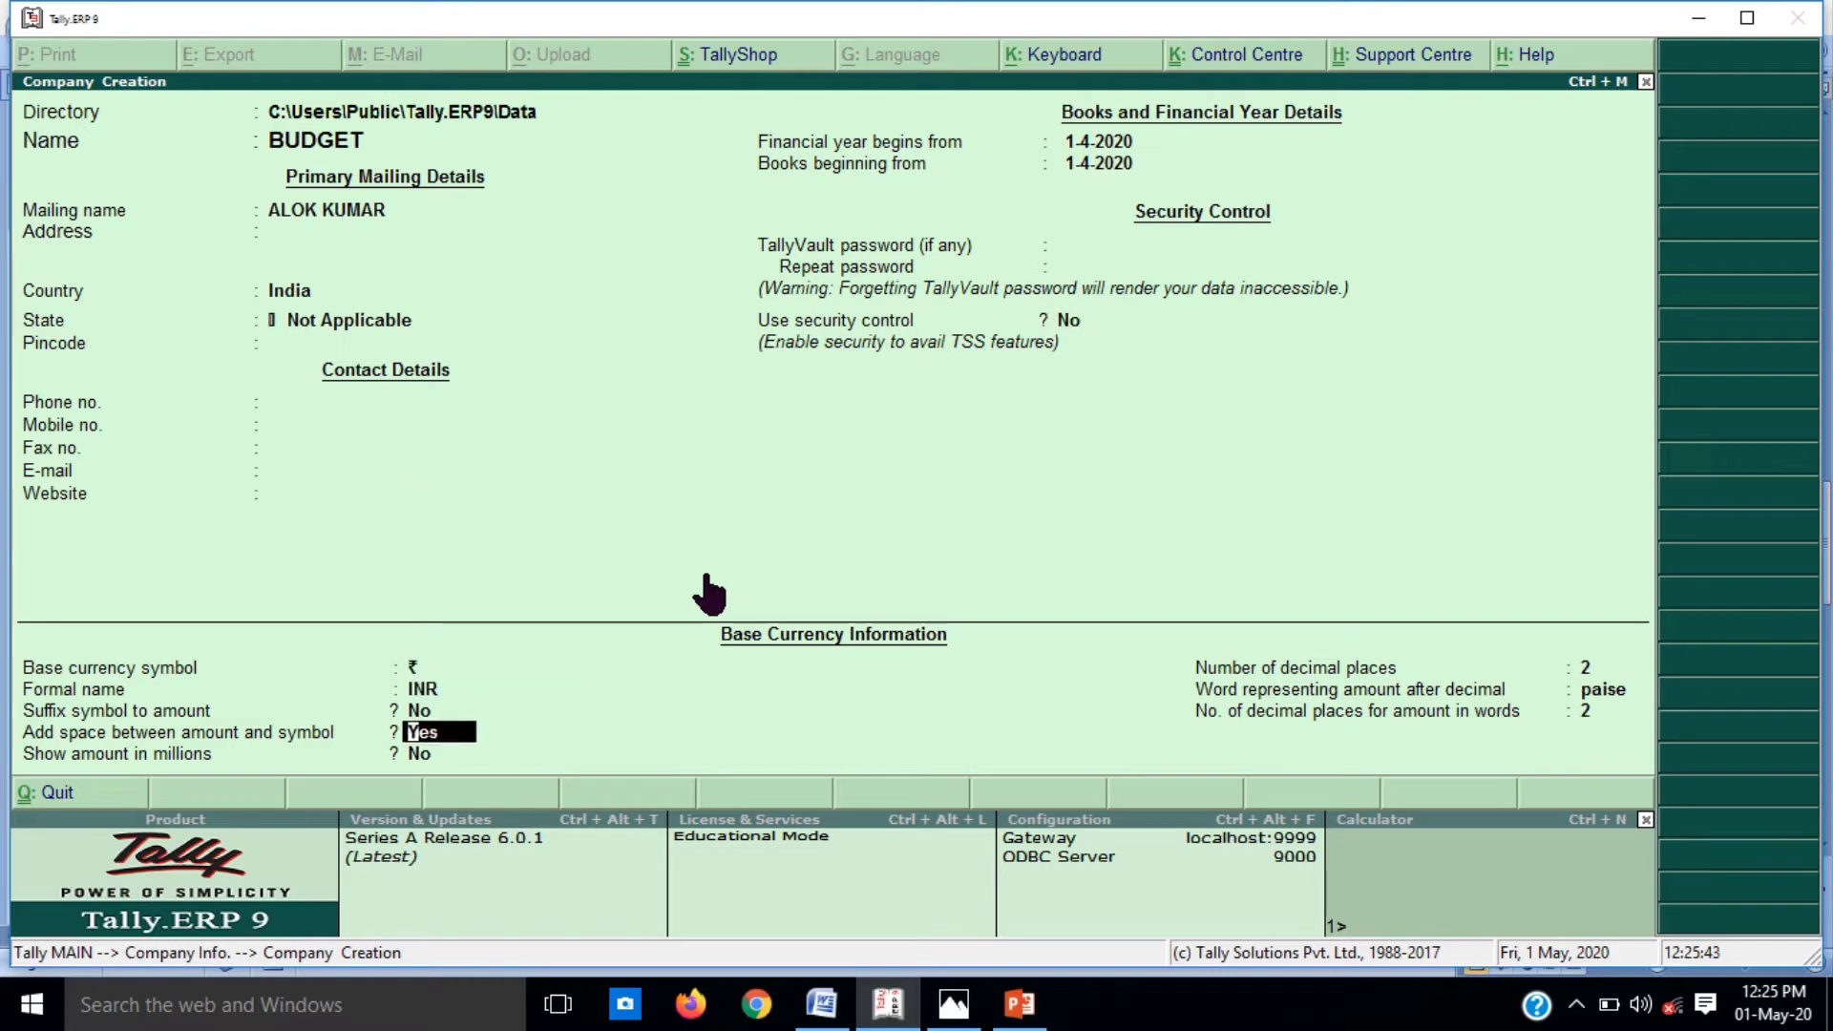
{"action": "key", "text": "Return"}
{"action": "key", "text": "Return"}
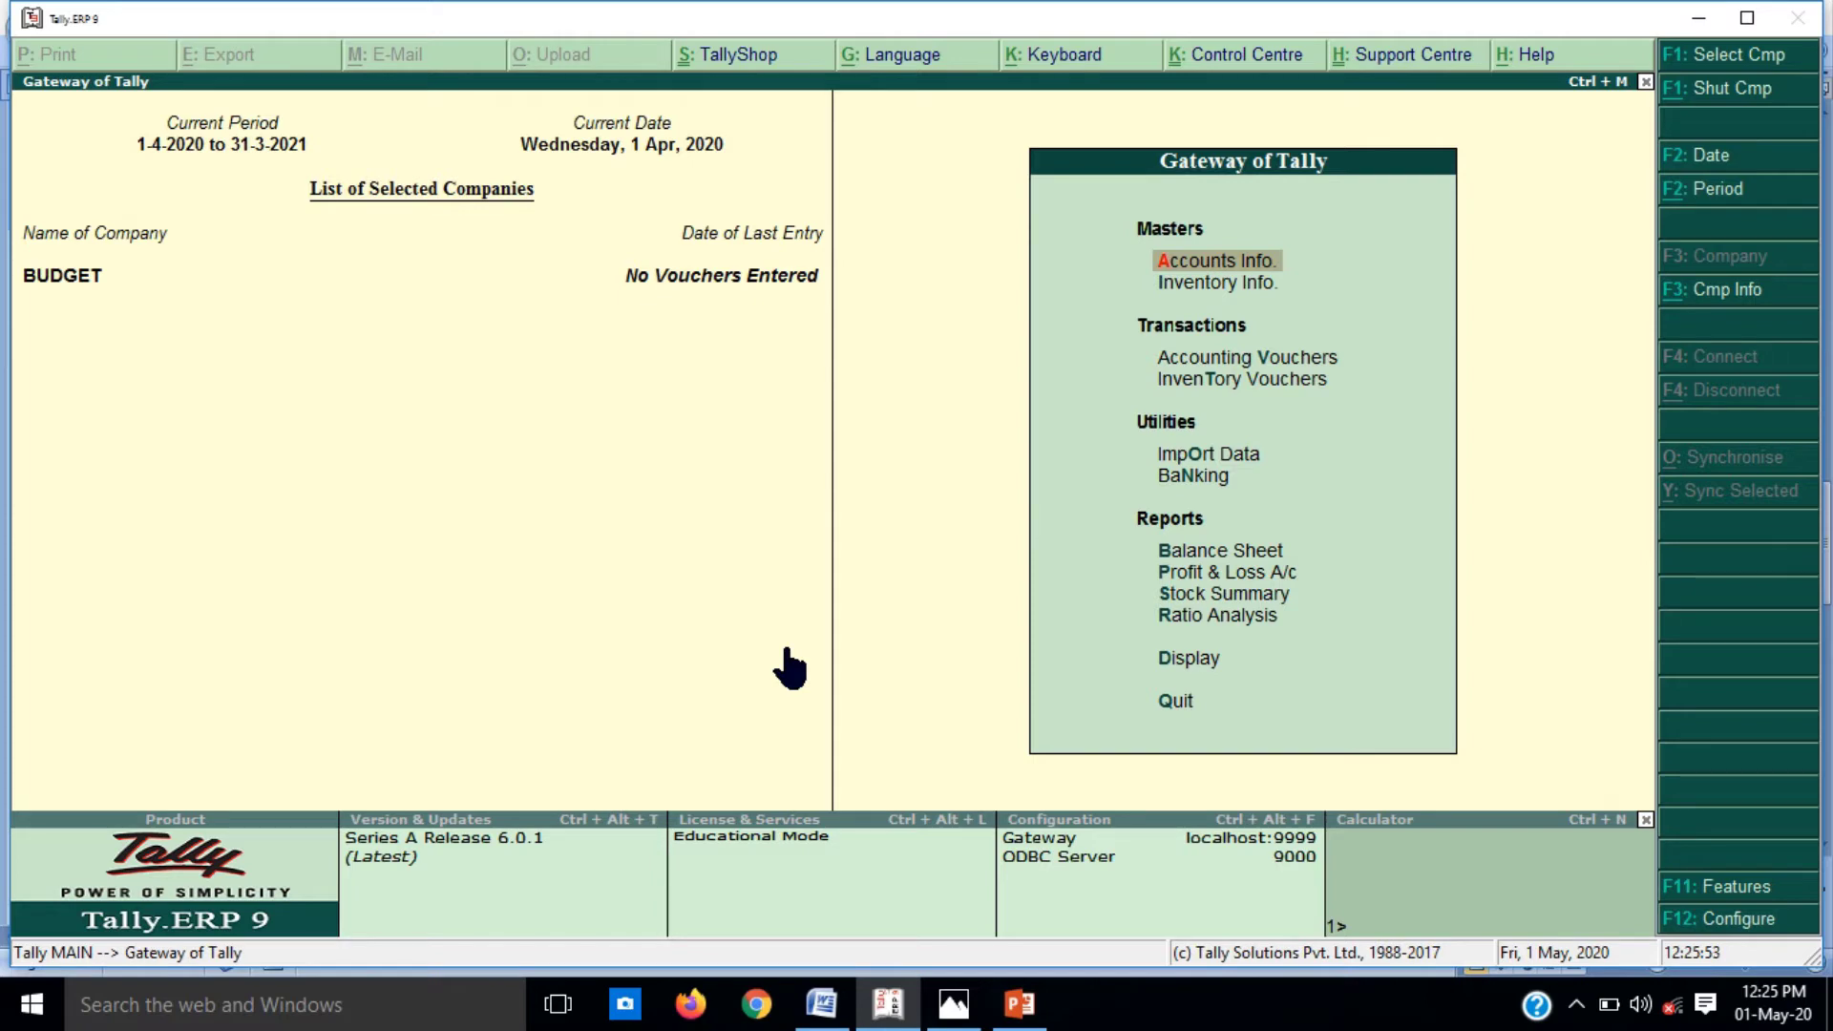
Step: Set Maintain budgets and controls to Yes in BUDGET's accounting features via F11
{"action": "key", "text": "F11"}
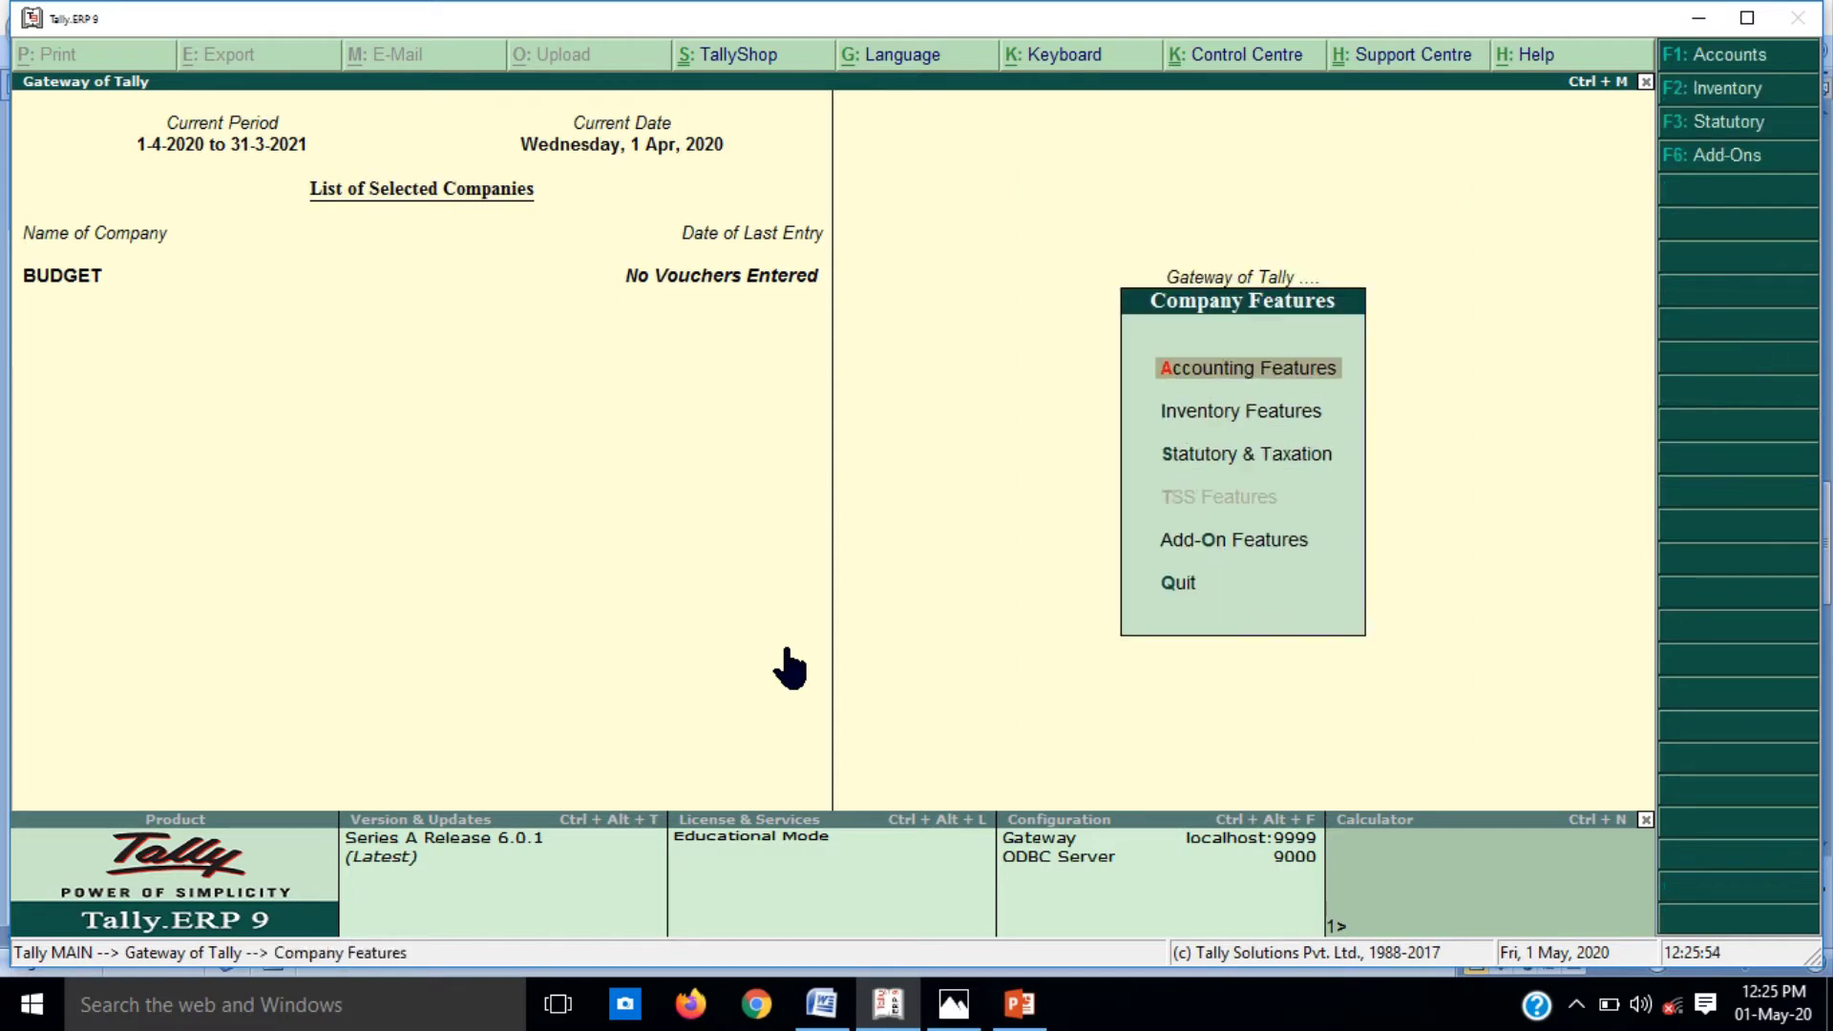
{"action": "key", "text": "Return"}
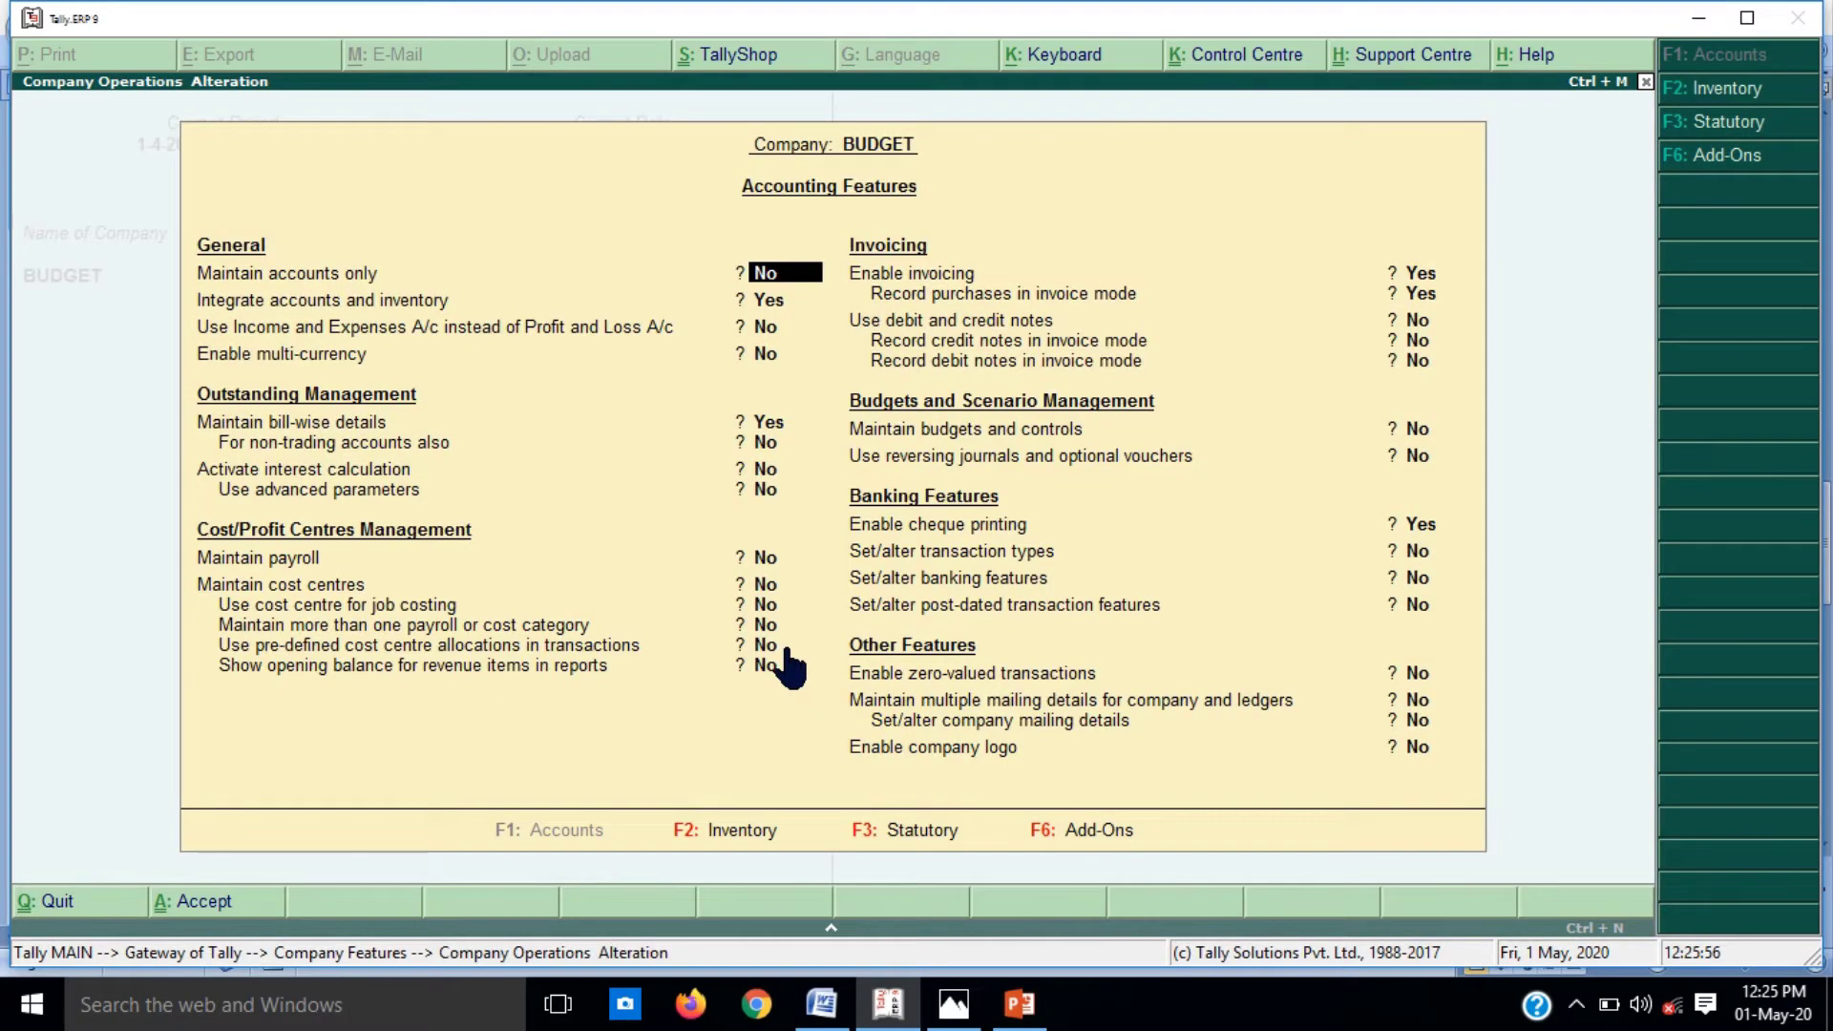
{"action": "key", "text": "F2"}
{"action": "key", "text": "F1"}
{"action": "key", "text": "Return"}
{"action": "key", "text": "Return"}
{"action": "key", "text": "Return"}
{"action": "key", "text": "Return"}
{"action": "key", "text": "Return"}
{"action": "key", "text": "Return"}
{"action": "key", "text": "Return"}
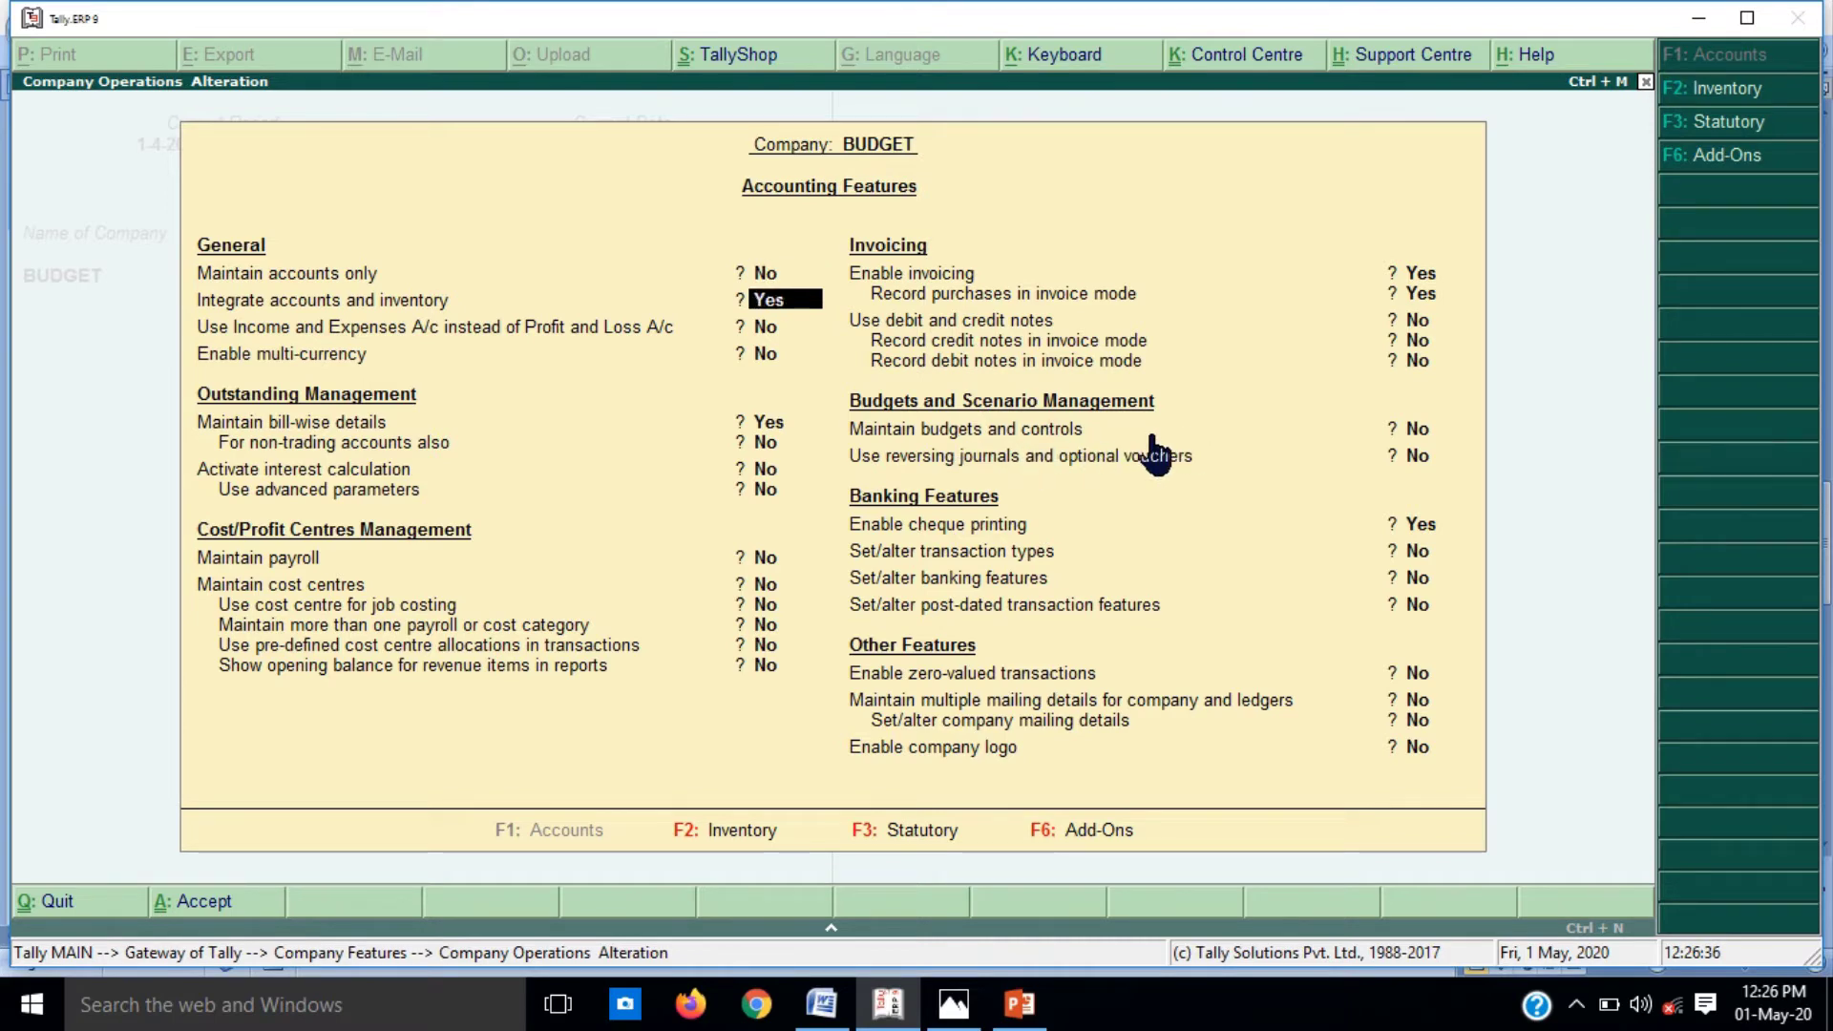
{"action": "key", "text": "Return"}
{"action": "key", "text": "Return"}
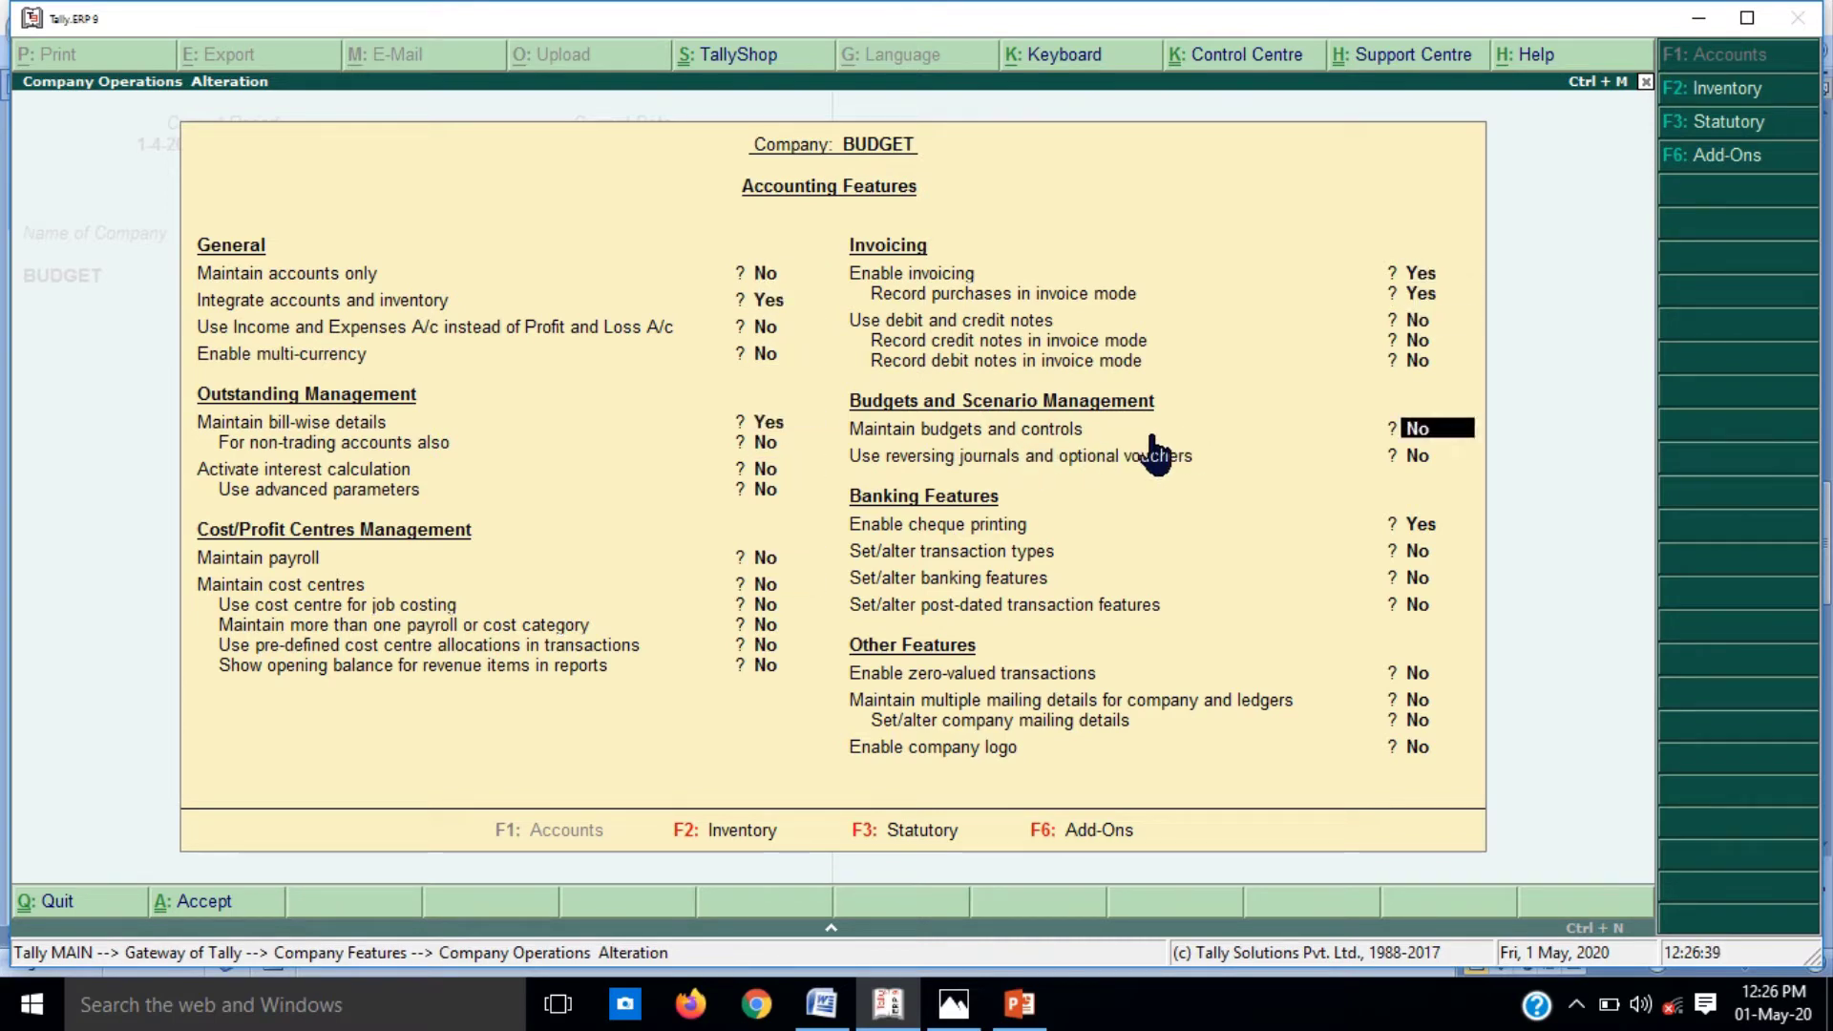
{"action": "key", "text": "y"}
{"action": "key", "text": "Return"}
{"action": "key", "text": "Return"}
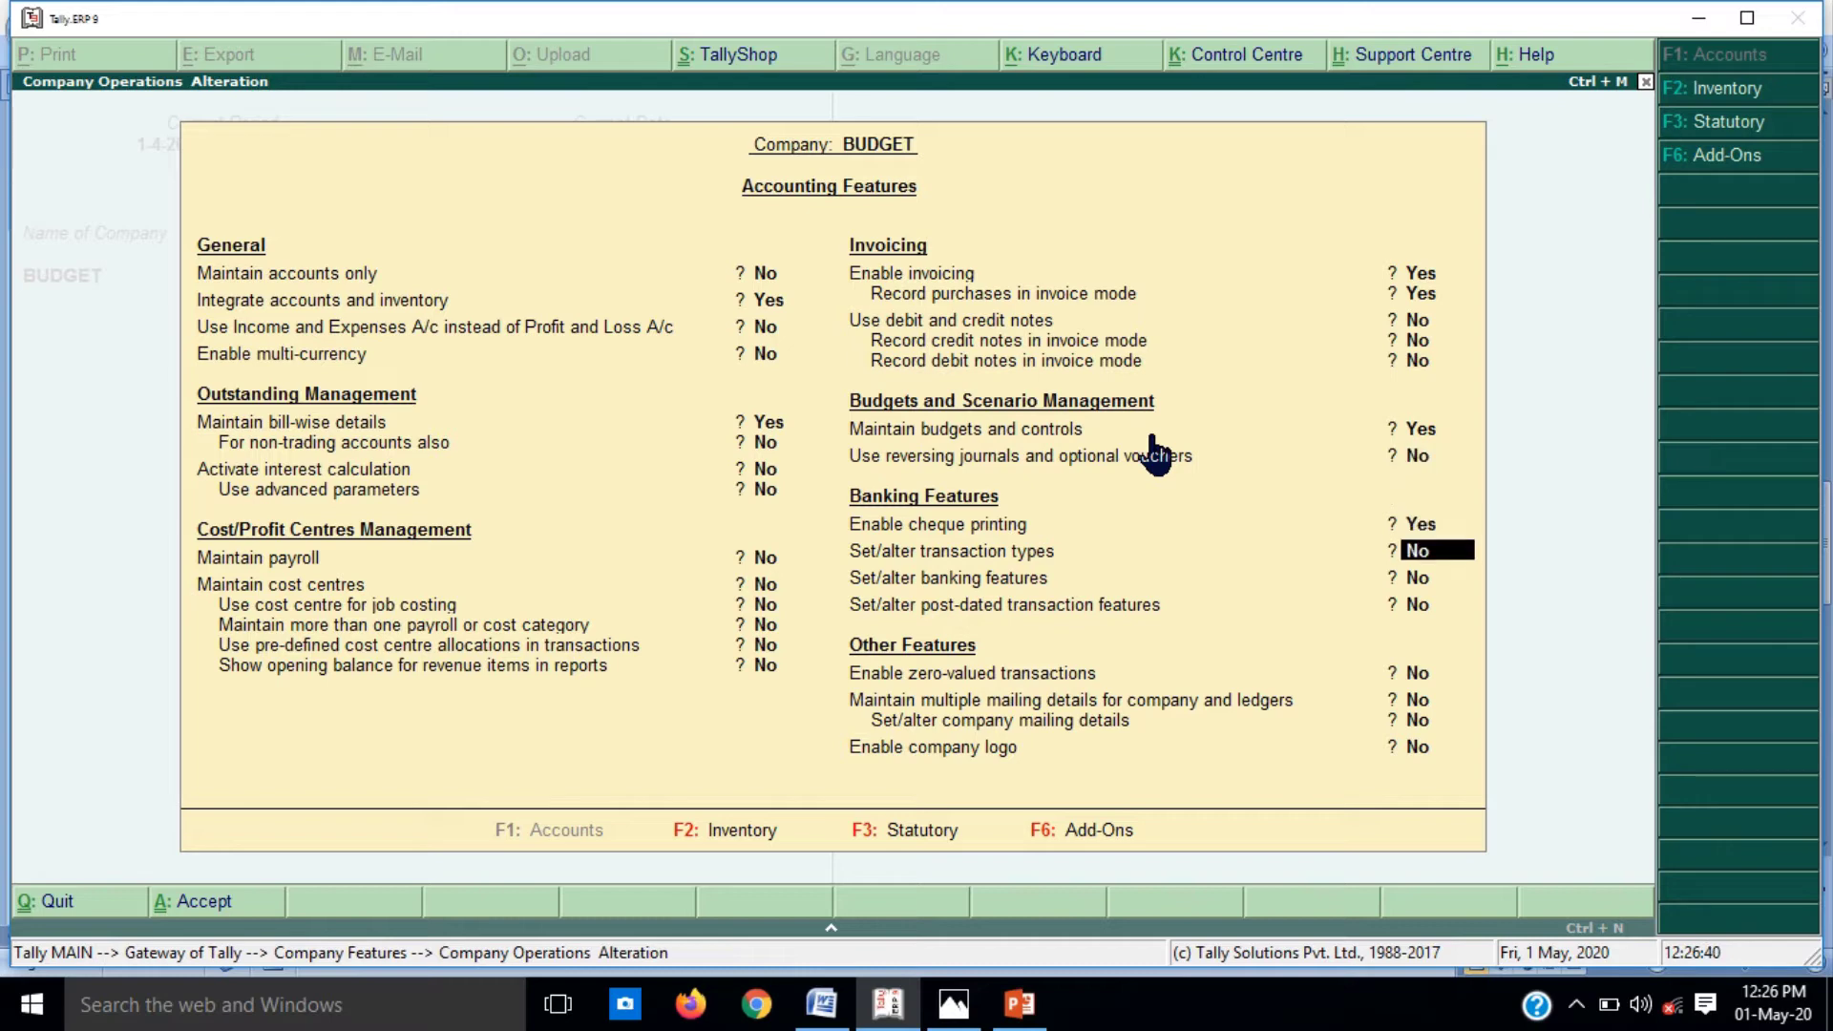
{"action": "key", "text": "Return"}
{"action": "key", "text": "Return"}
{"action": "key", "text": "Return"}
{"action": "key", "text": "Return"}
{"action": "key", "text": "Return"}
{"action": "key", "text": "Return"}
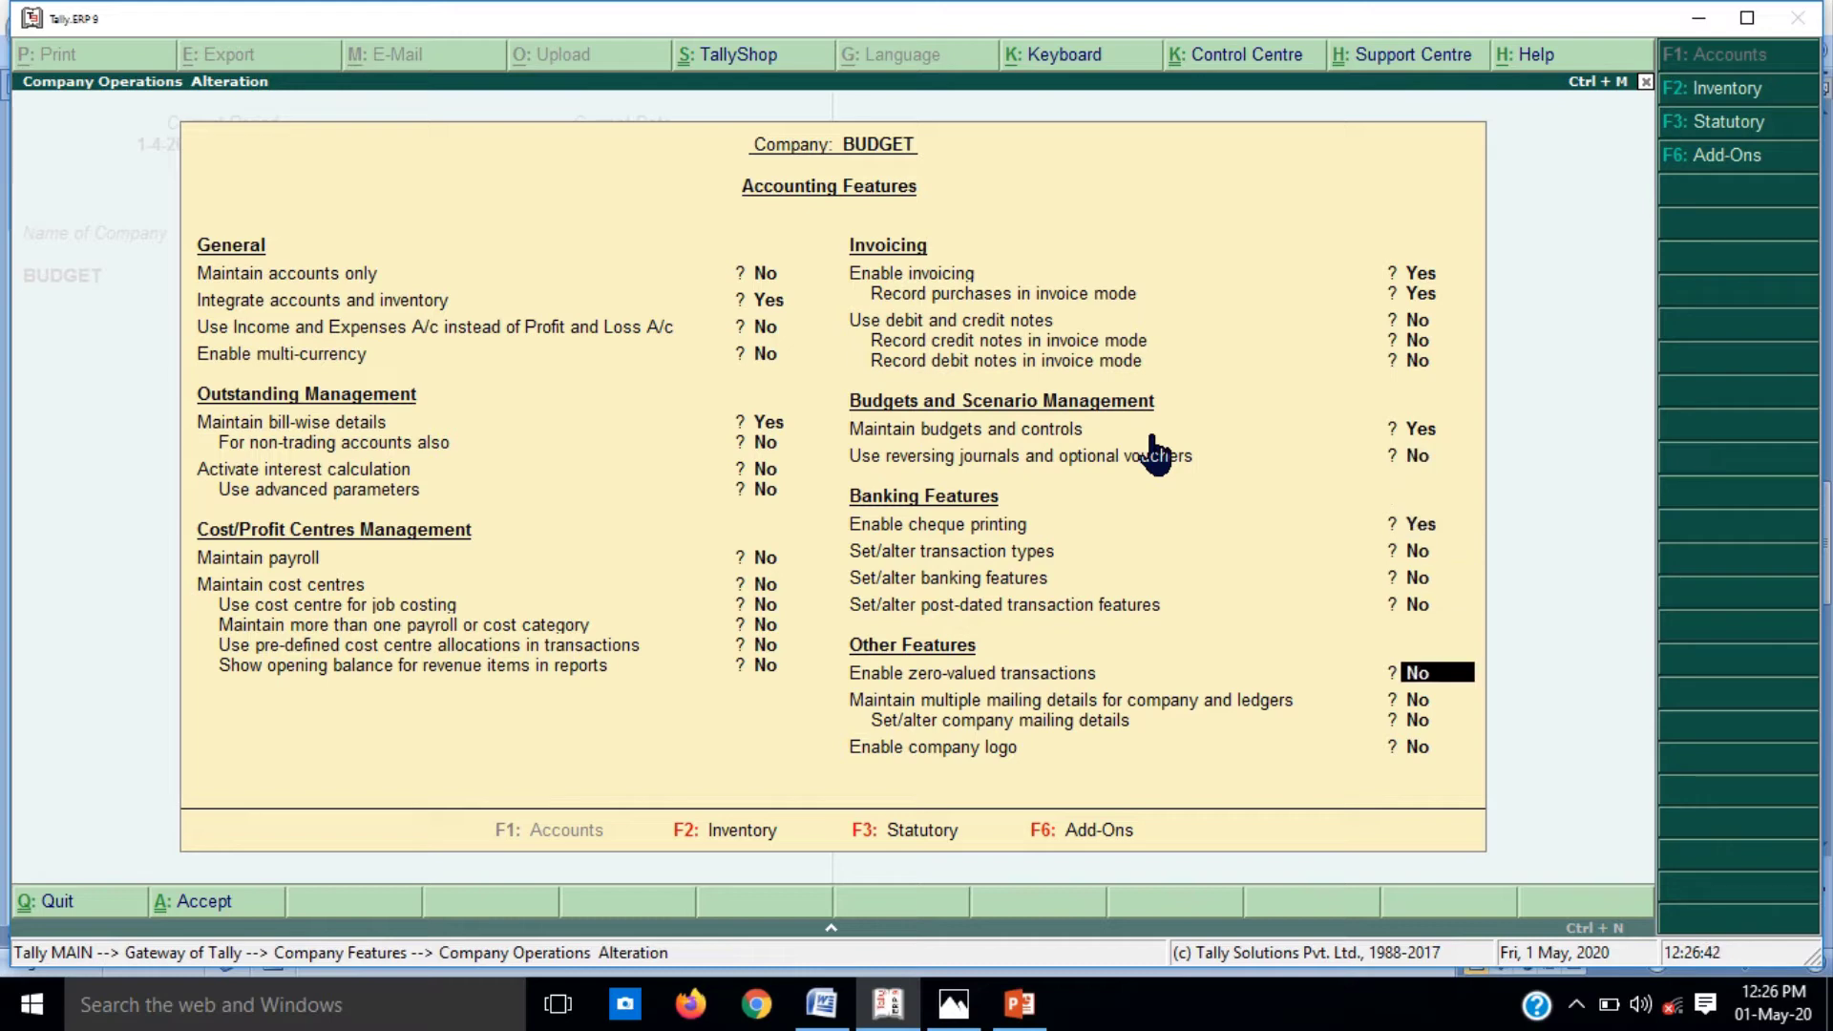
{"action": "key", "text": "Return"}
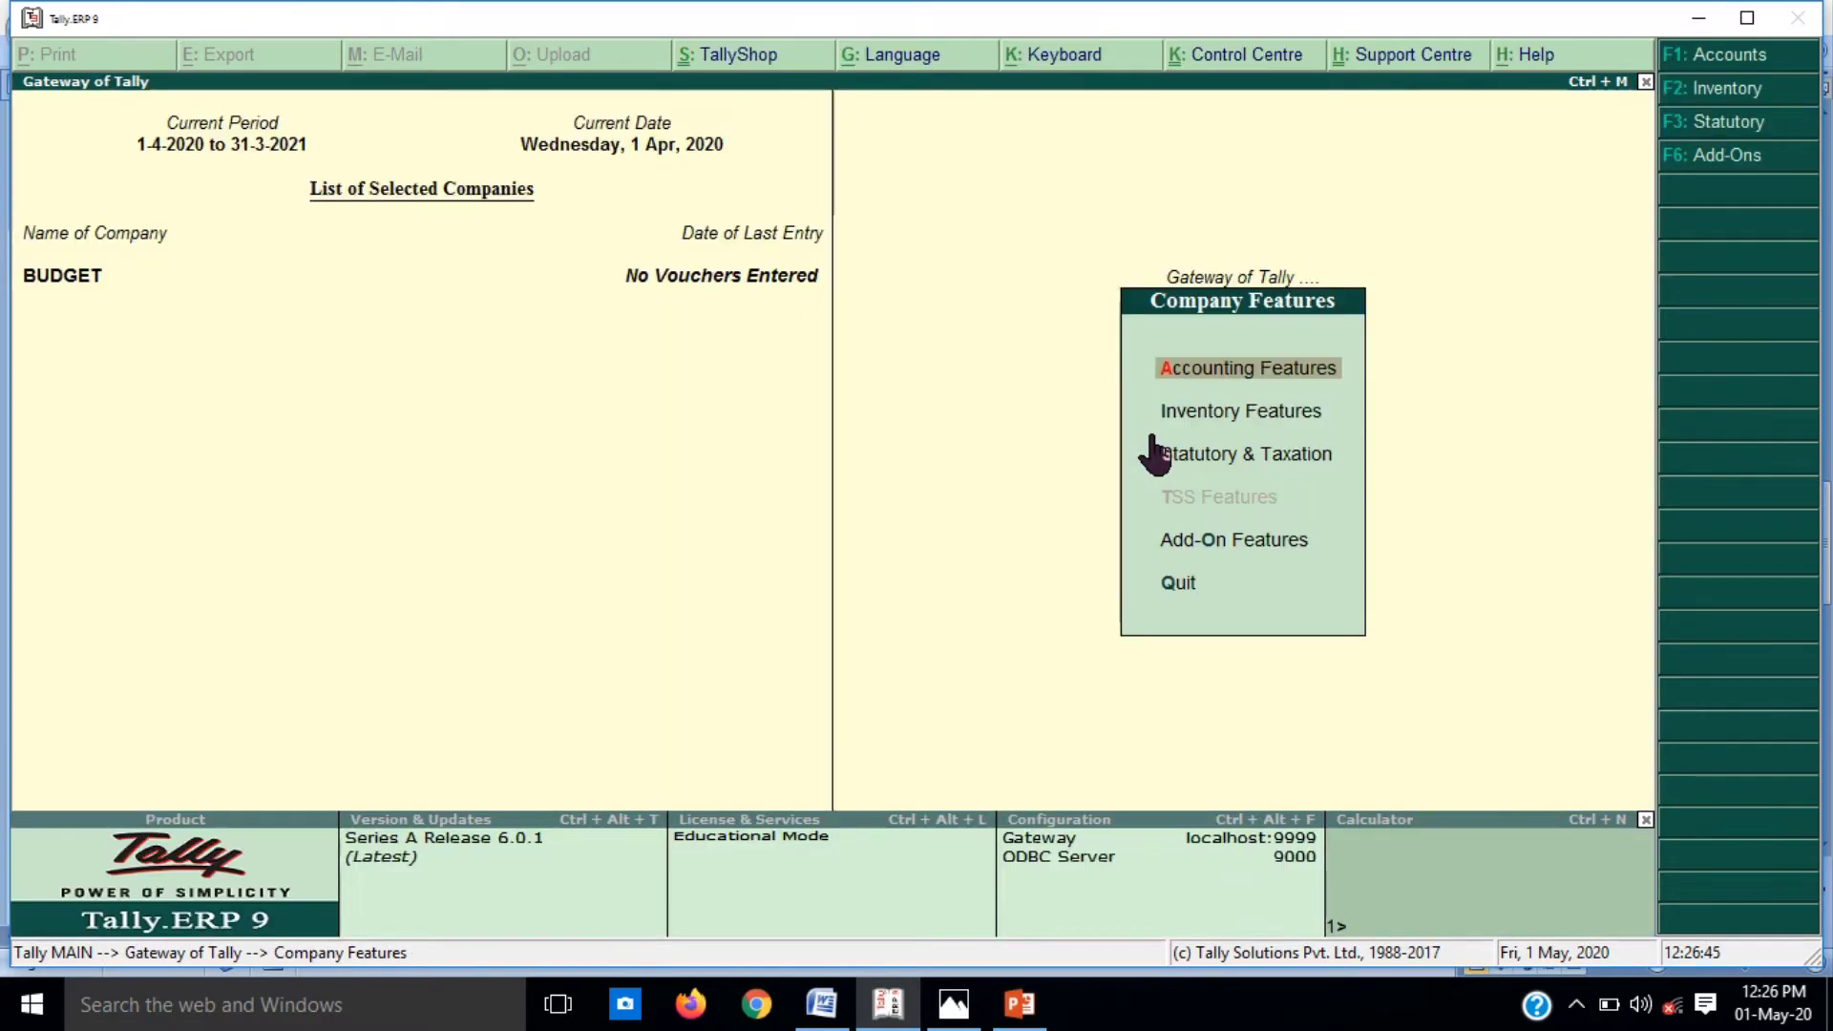
Step: Review the Word budget notes, then go to Accounts Info > Budgets > Create
{"action": "key", "text": "Escape"}
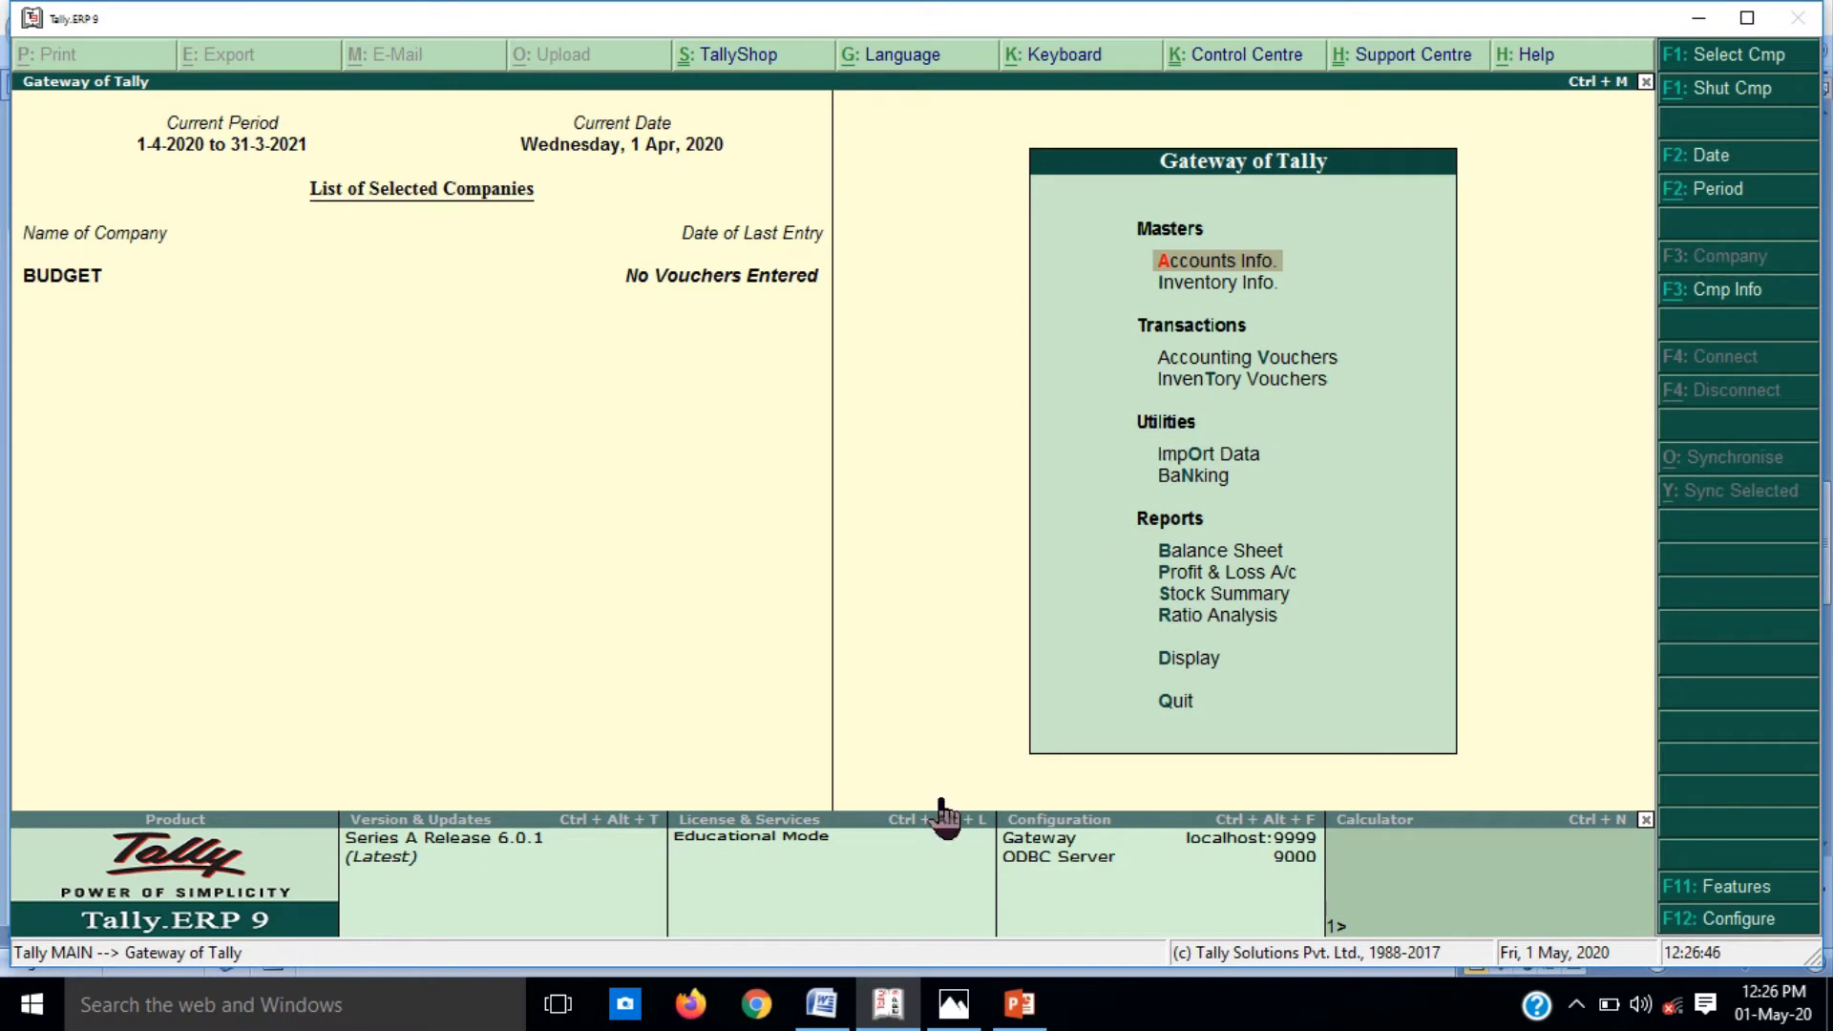
{"action": "left_click", "coordinate": [823, 1004]}
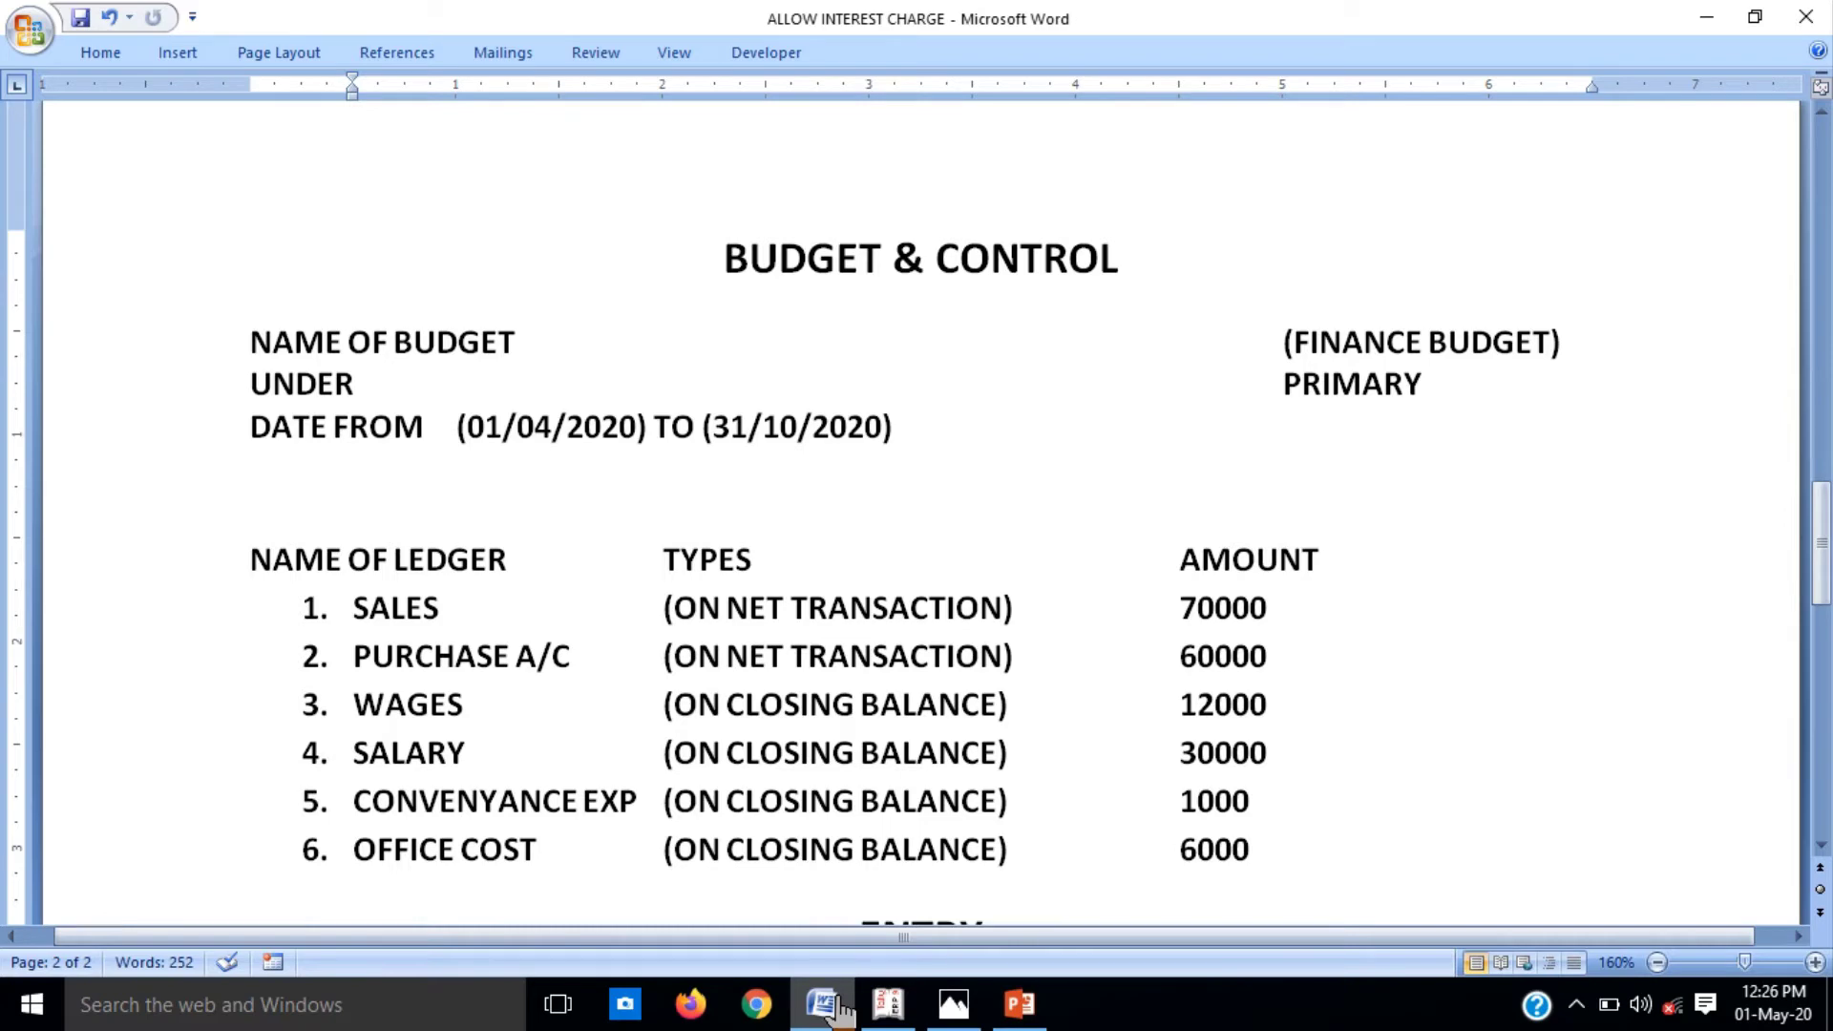
{"action": "left_click", "coordinate": [837, 1007]}
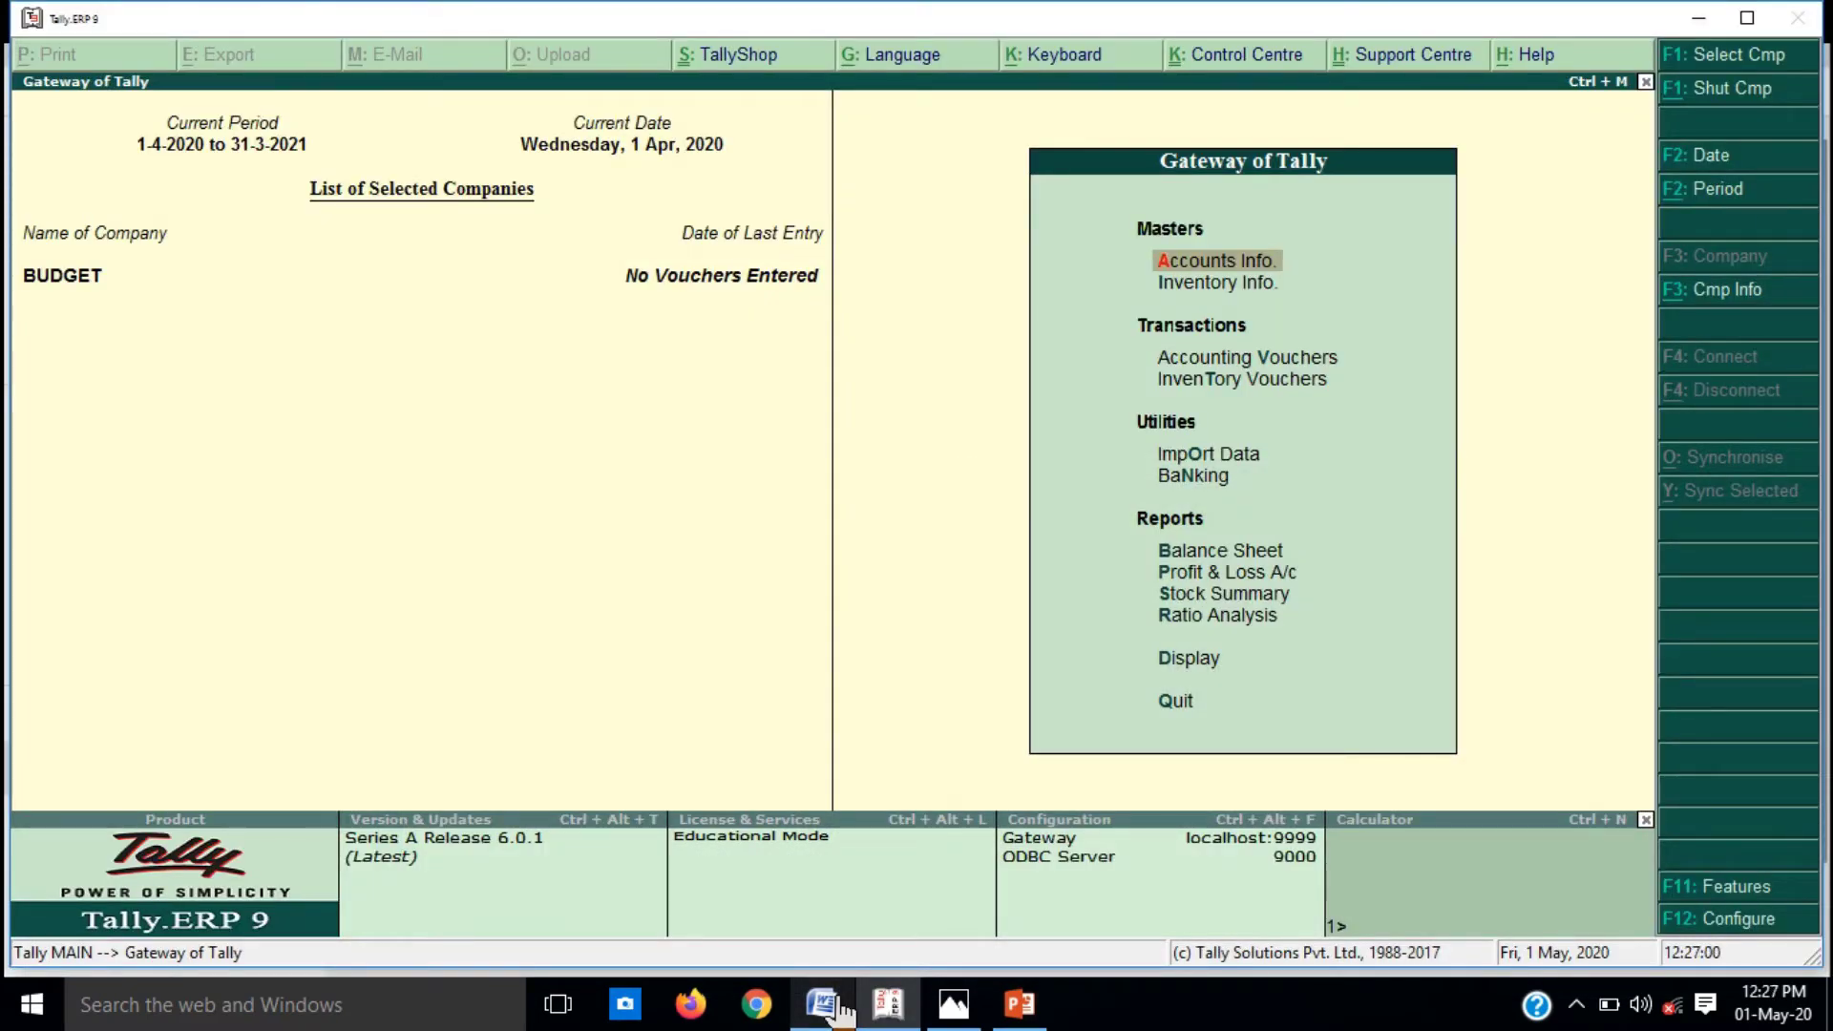
{"action": "key", "text": "Return"}
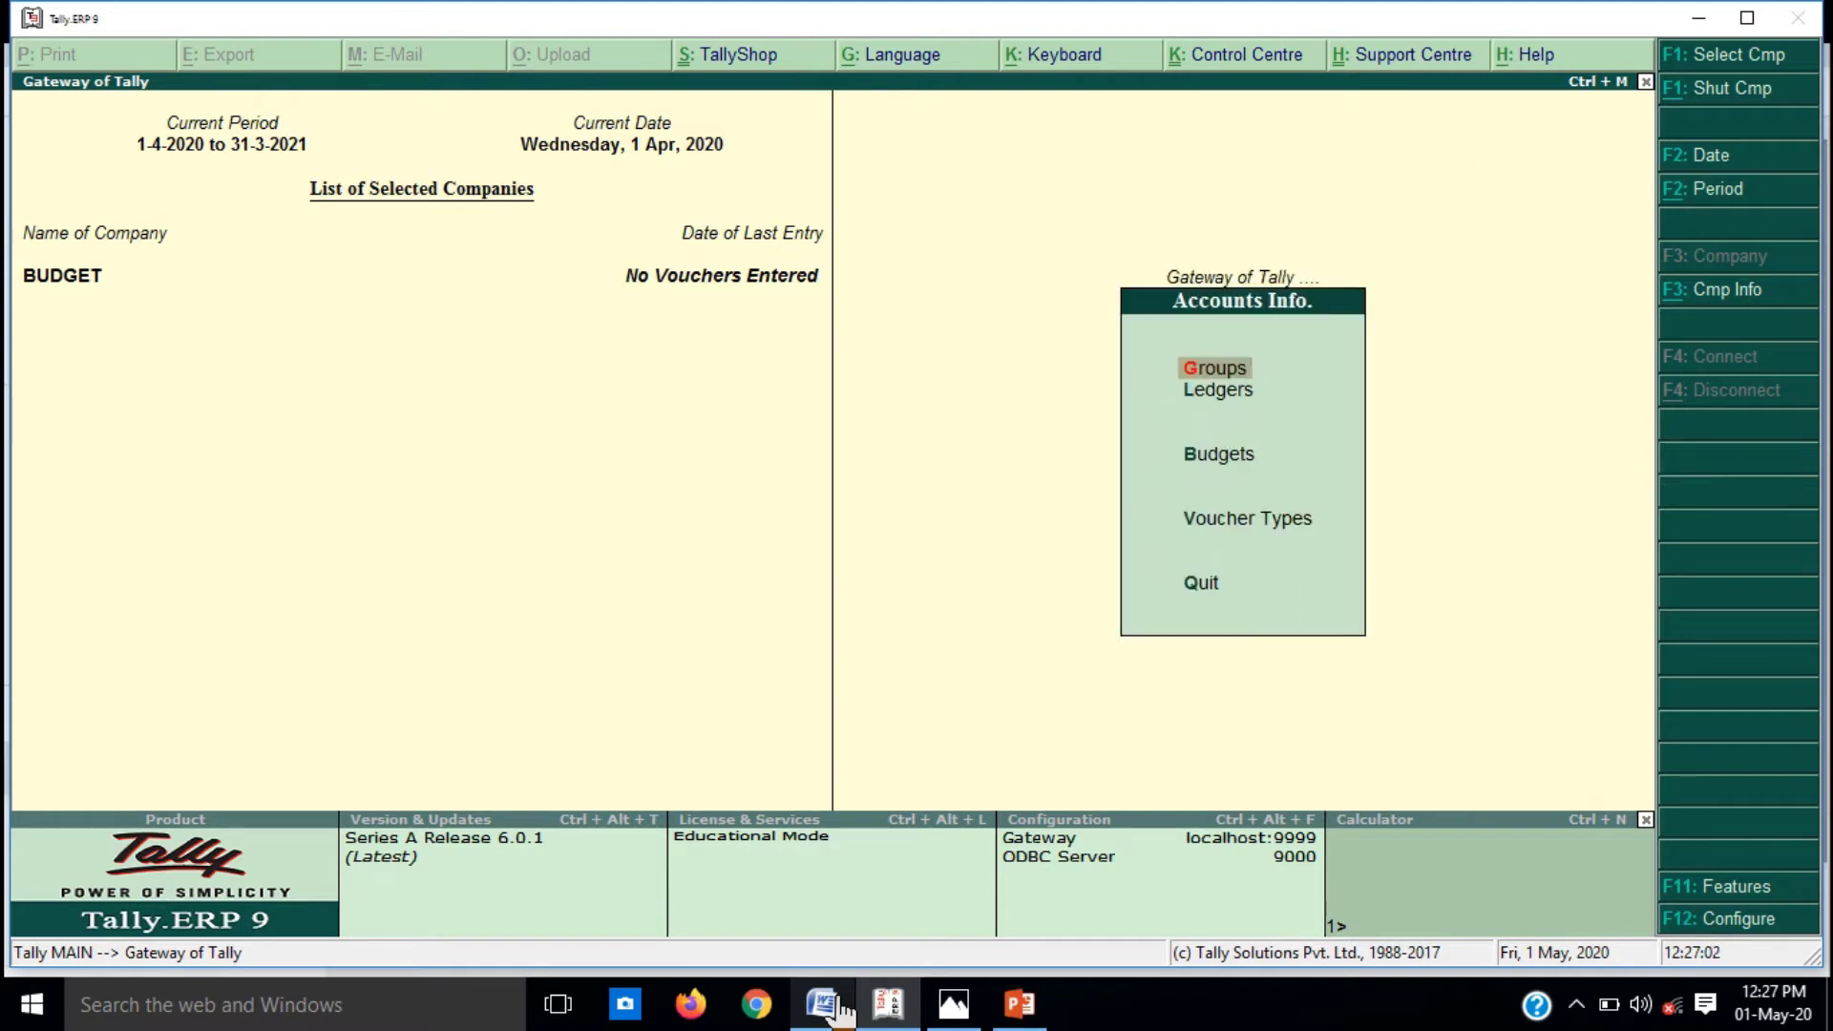
{"action": "key", "text": "Down"}
{"action": "key", "text": "Down"}
{"action": "key", "text": "Return"}
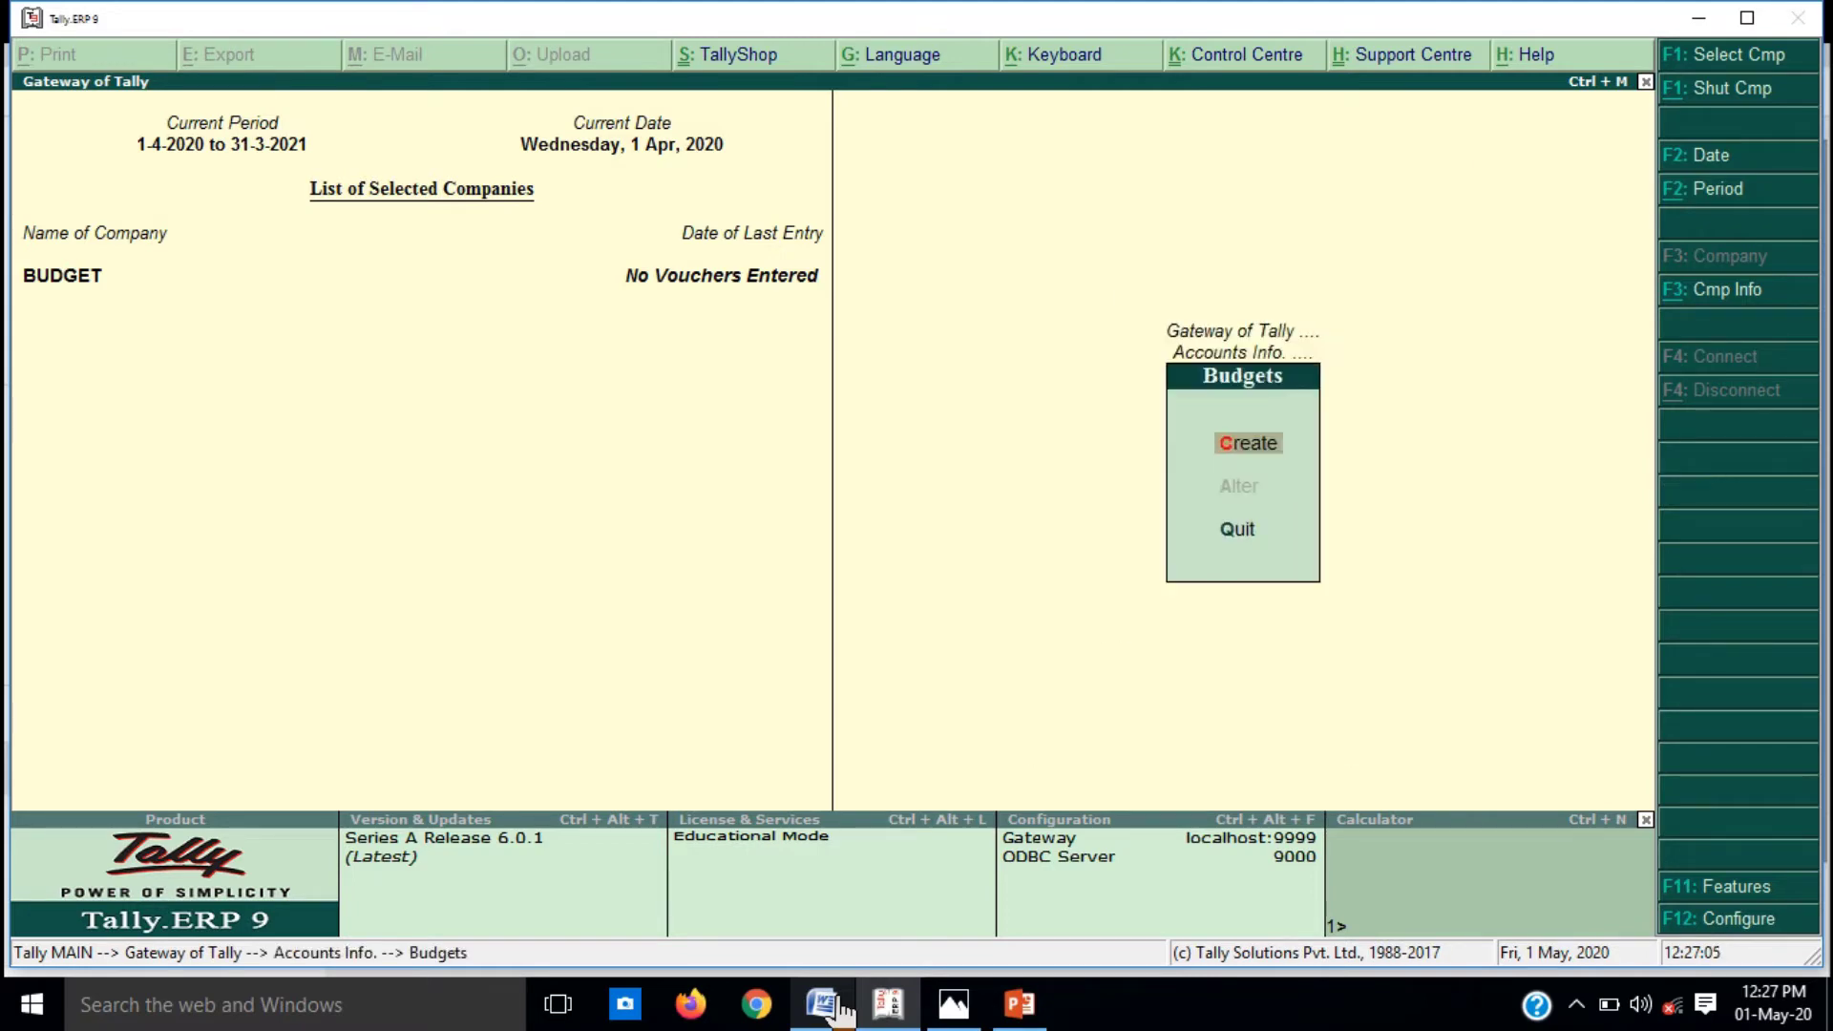
{"action": "key", "text": "Return"}
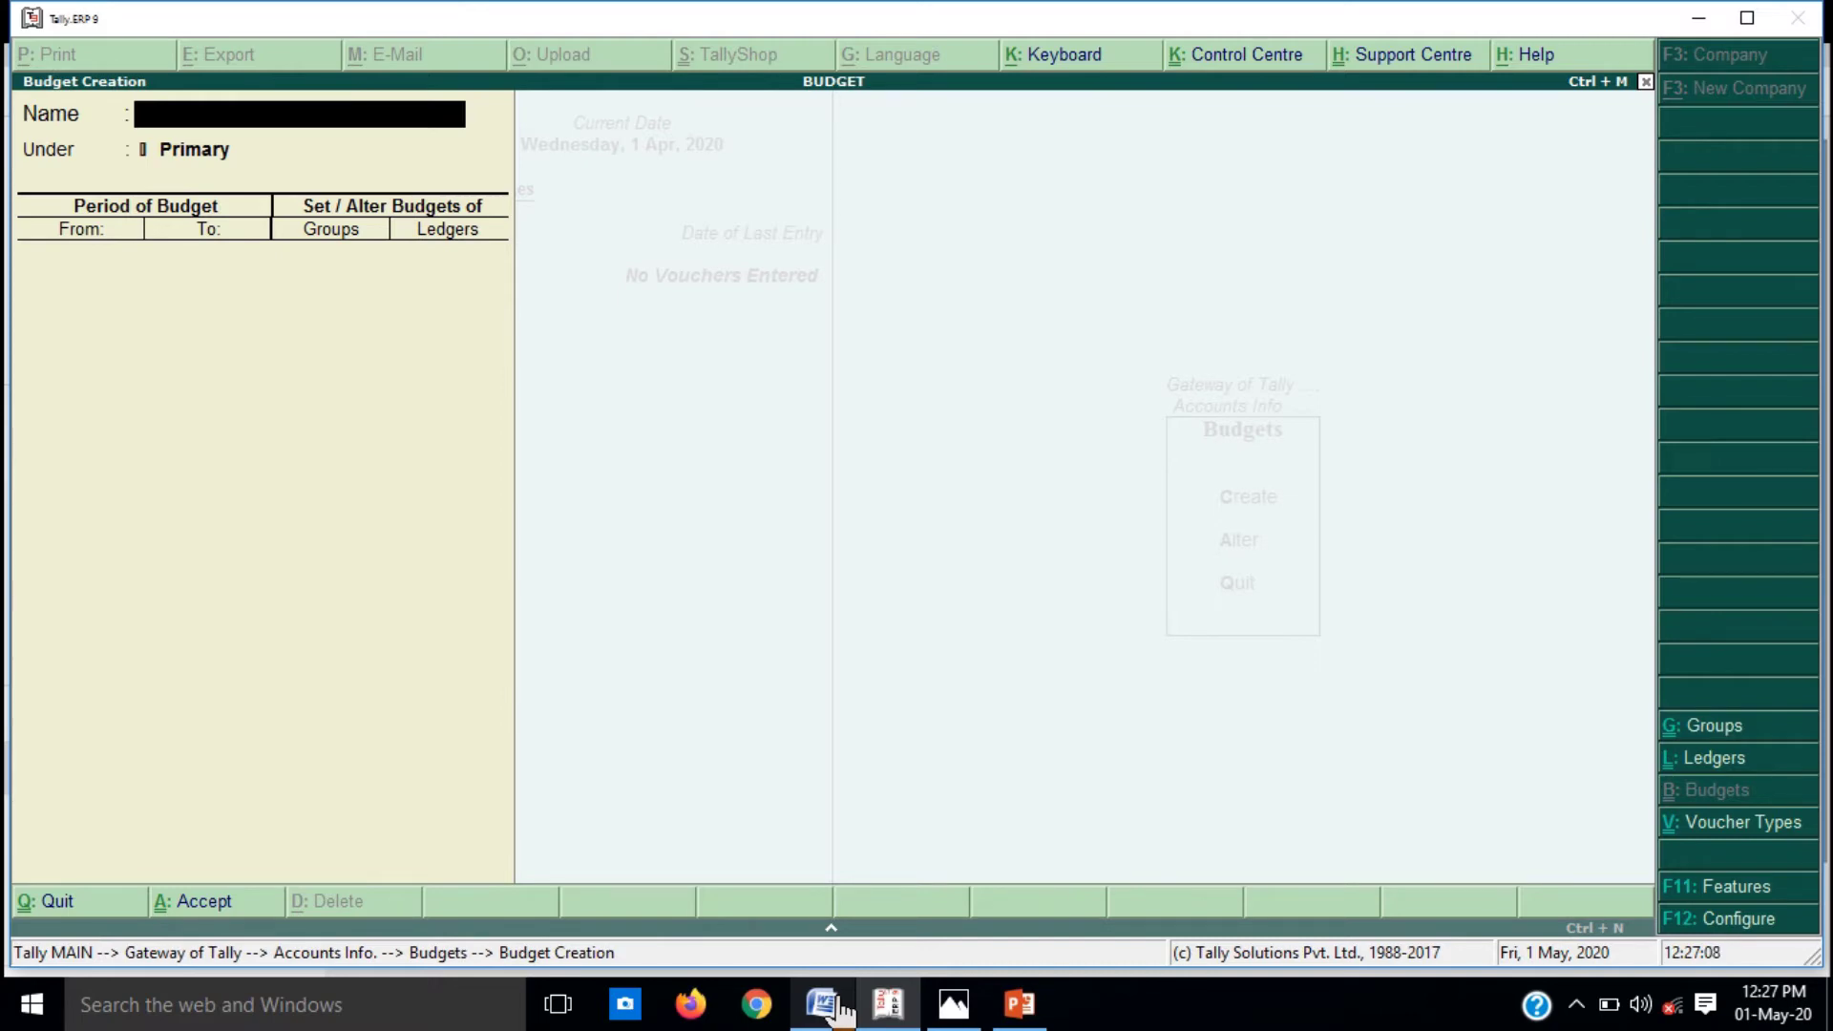
Step: Name the budget FINACE BUDGET under Primary, correcting the first misspelled name
{"action": "key", "text": "XF86MonBrightnessUp"}
{"action": "type", "text": "Fl"}
{"action": "type", "text": "NNA"}
{"action": "type", "text": "CEY"}
{"action": "key", "text": "BackSpace"}
{"action": "type", "text": "BUDGET"}
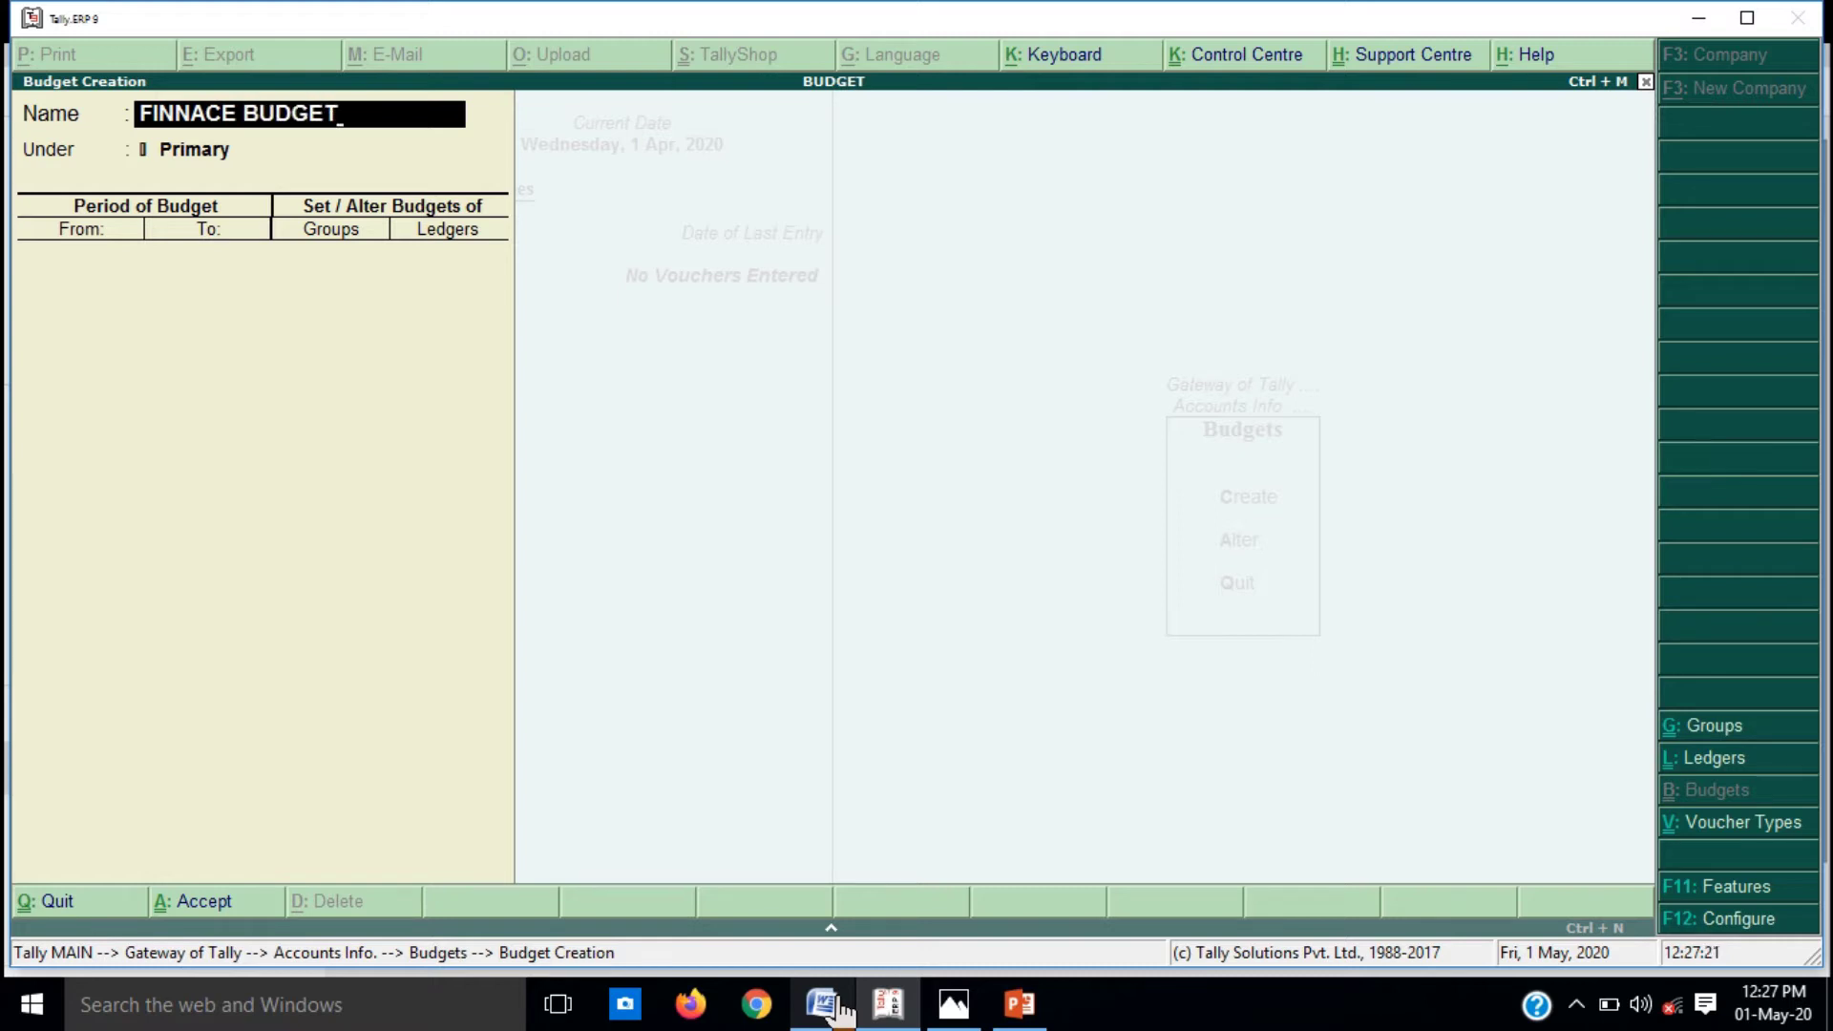
{"action": "key", "text": "Return"}
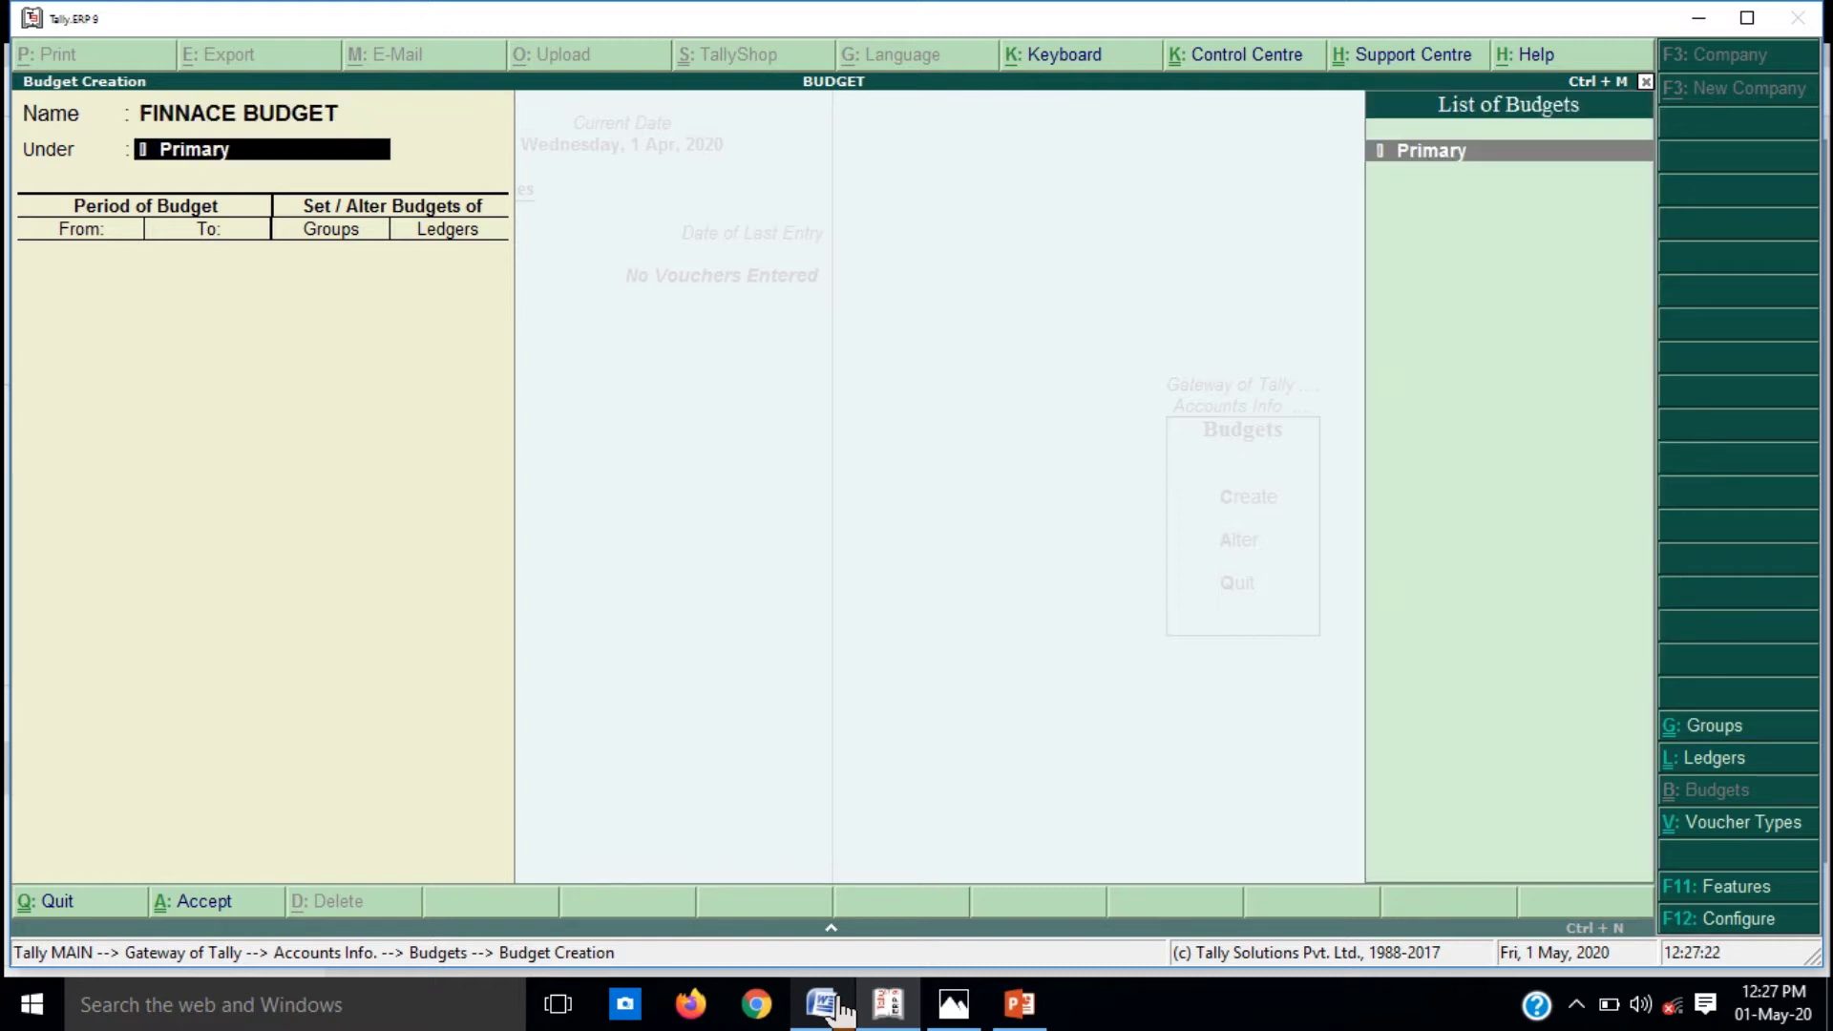
{"action": "key", "text": "Return"}
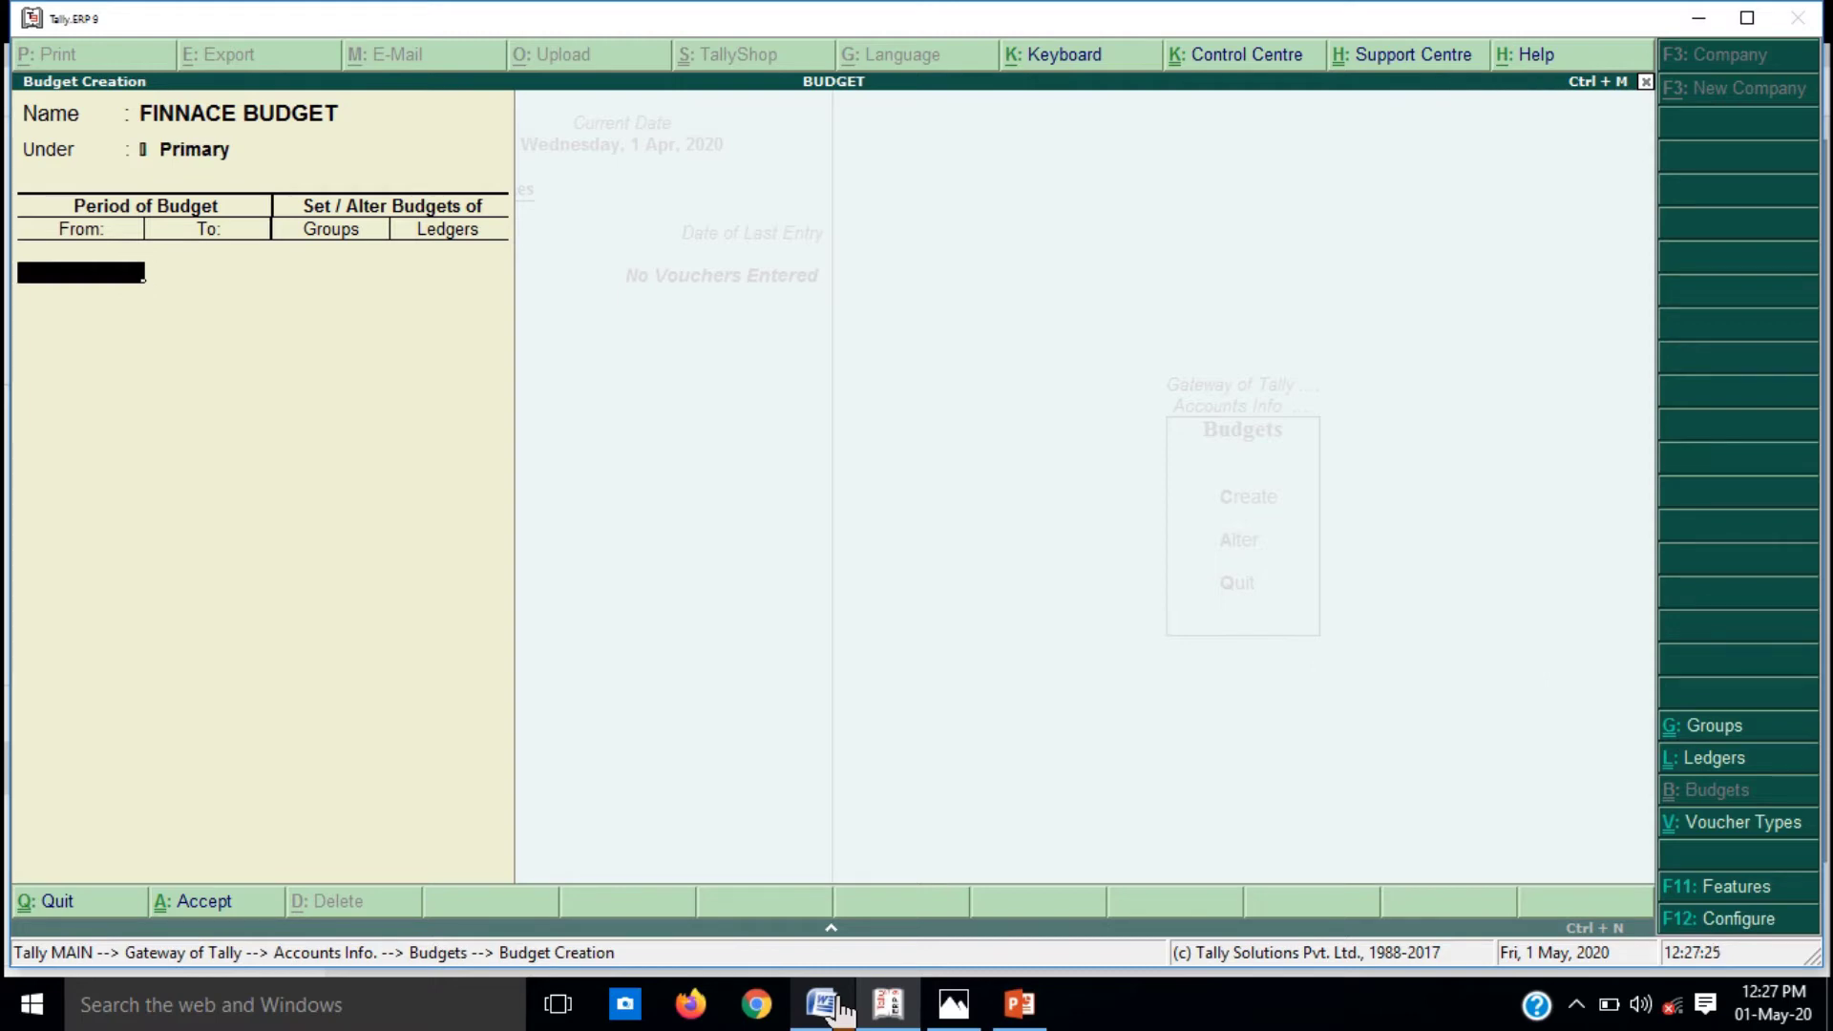
{"action": "left_click", "coordinate": [821, 1027]}
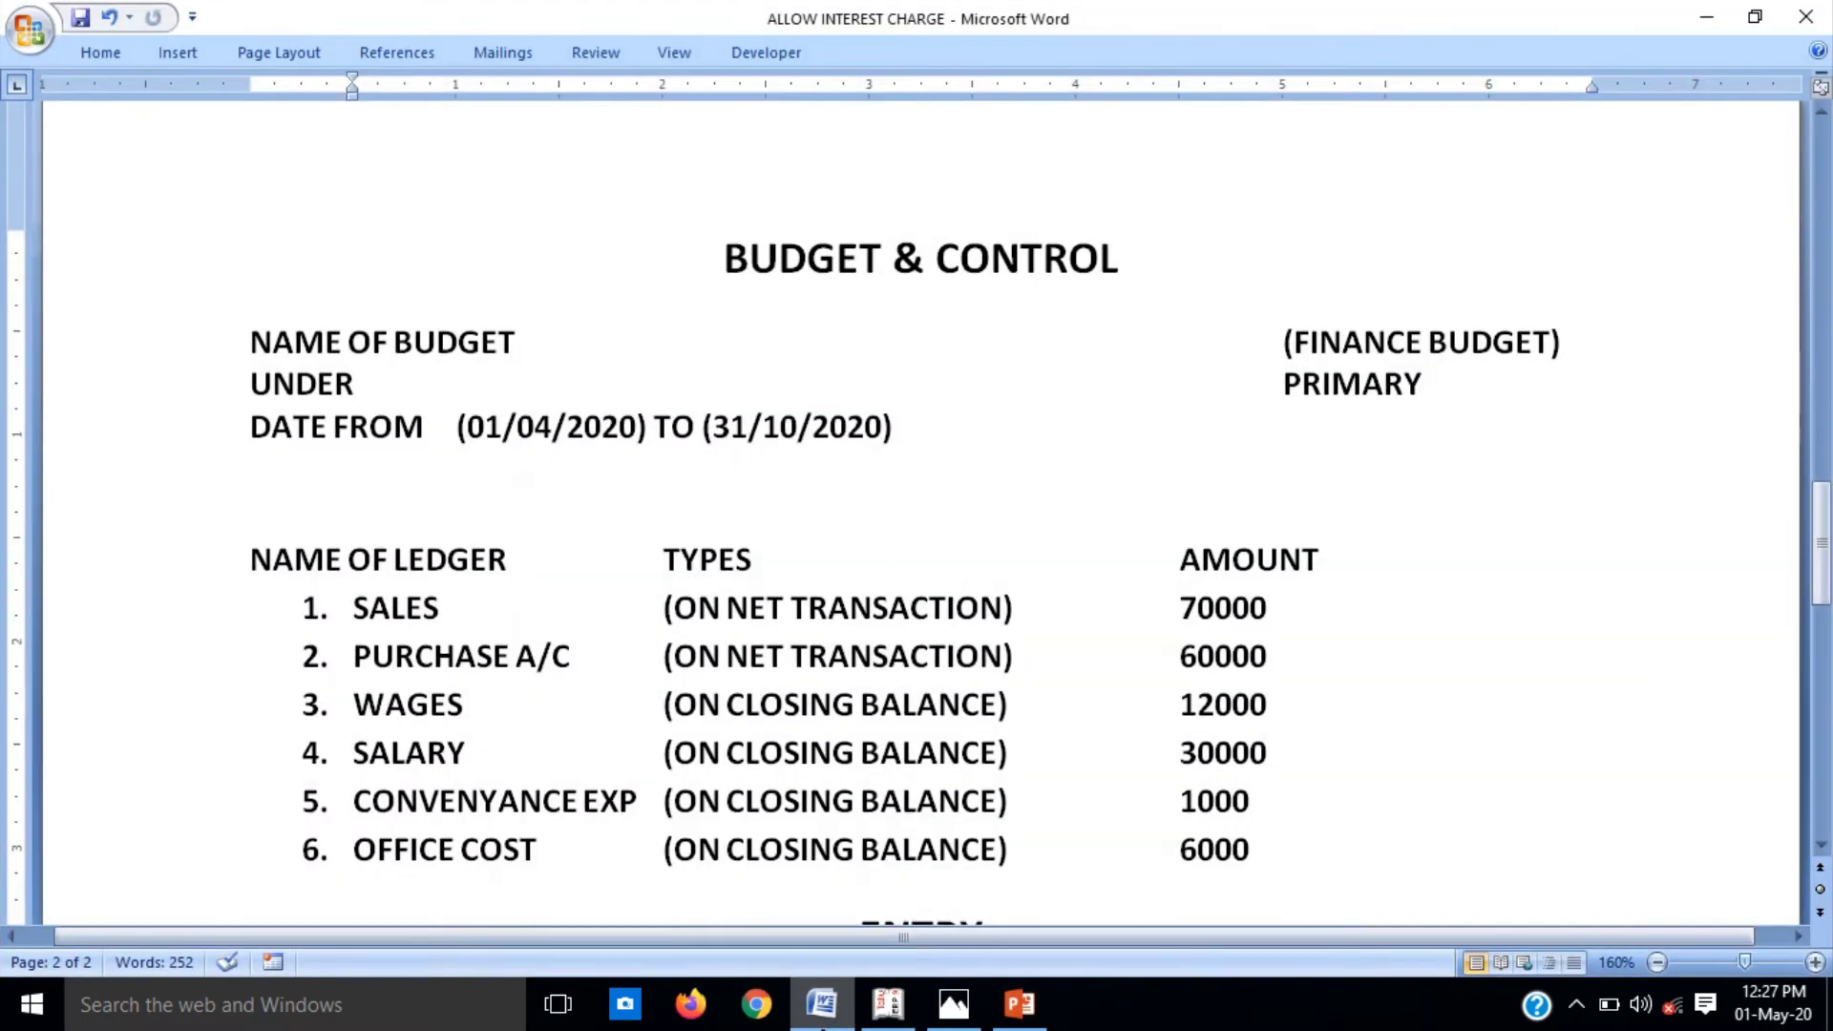
{"action": "left_click", "coordinate": [821, 1027]}
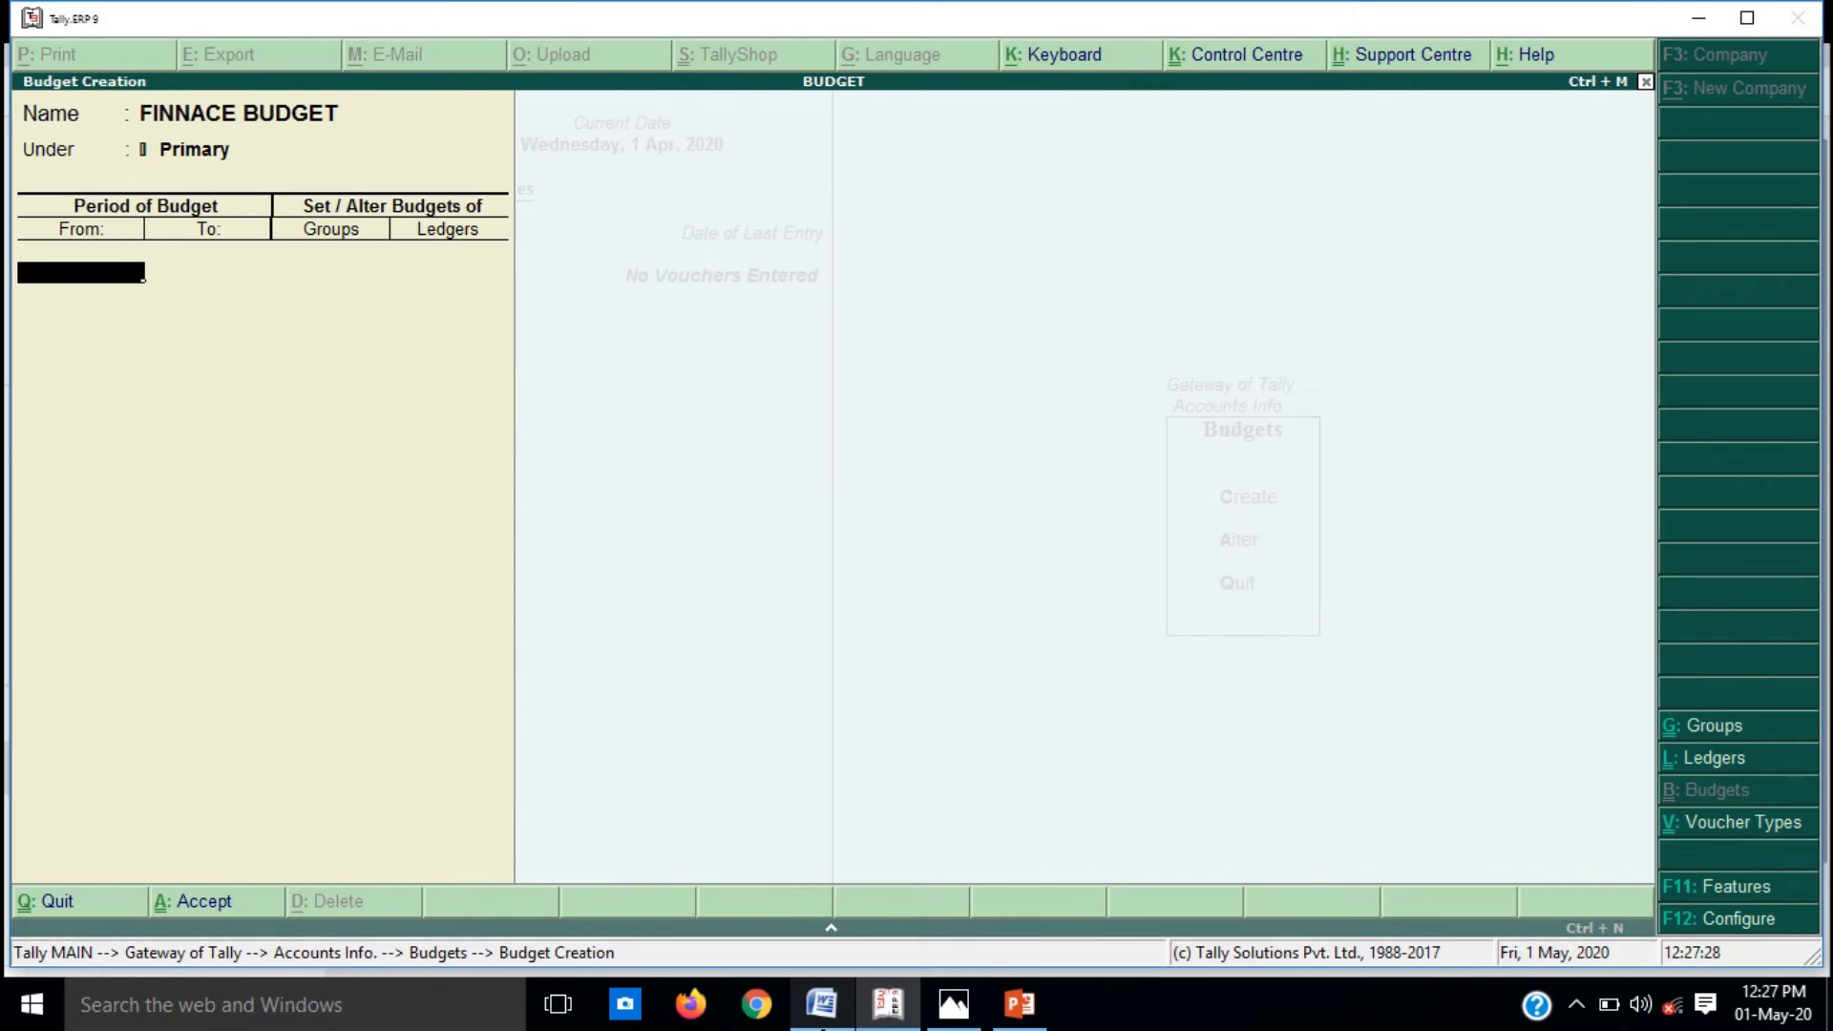
{"action": "key", "text": "Up"}
{"action": "key", "text": "Up"}
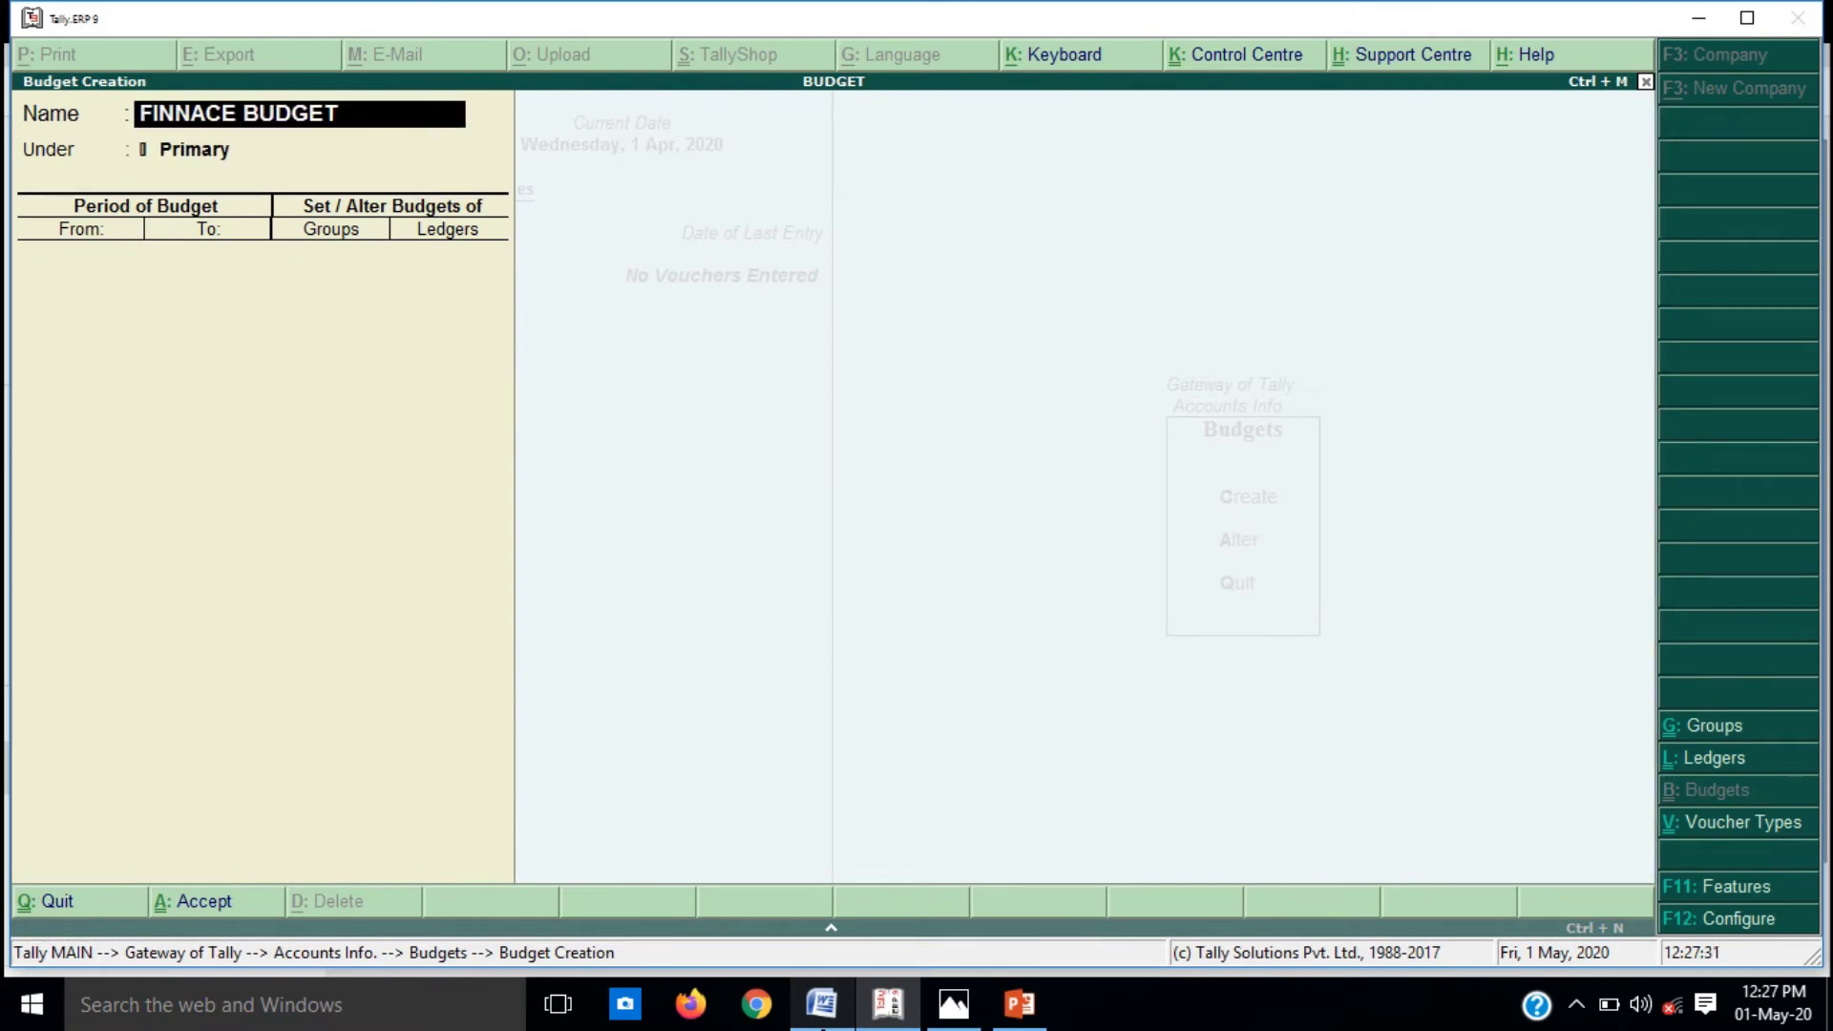
{"action": "type", "text": "FINACE B"}
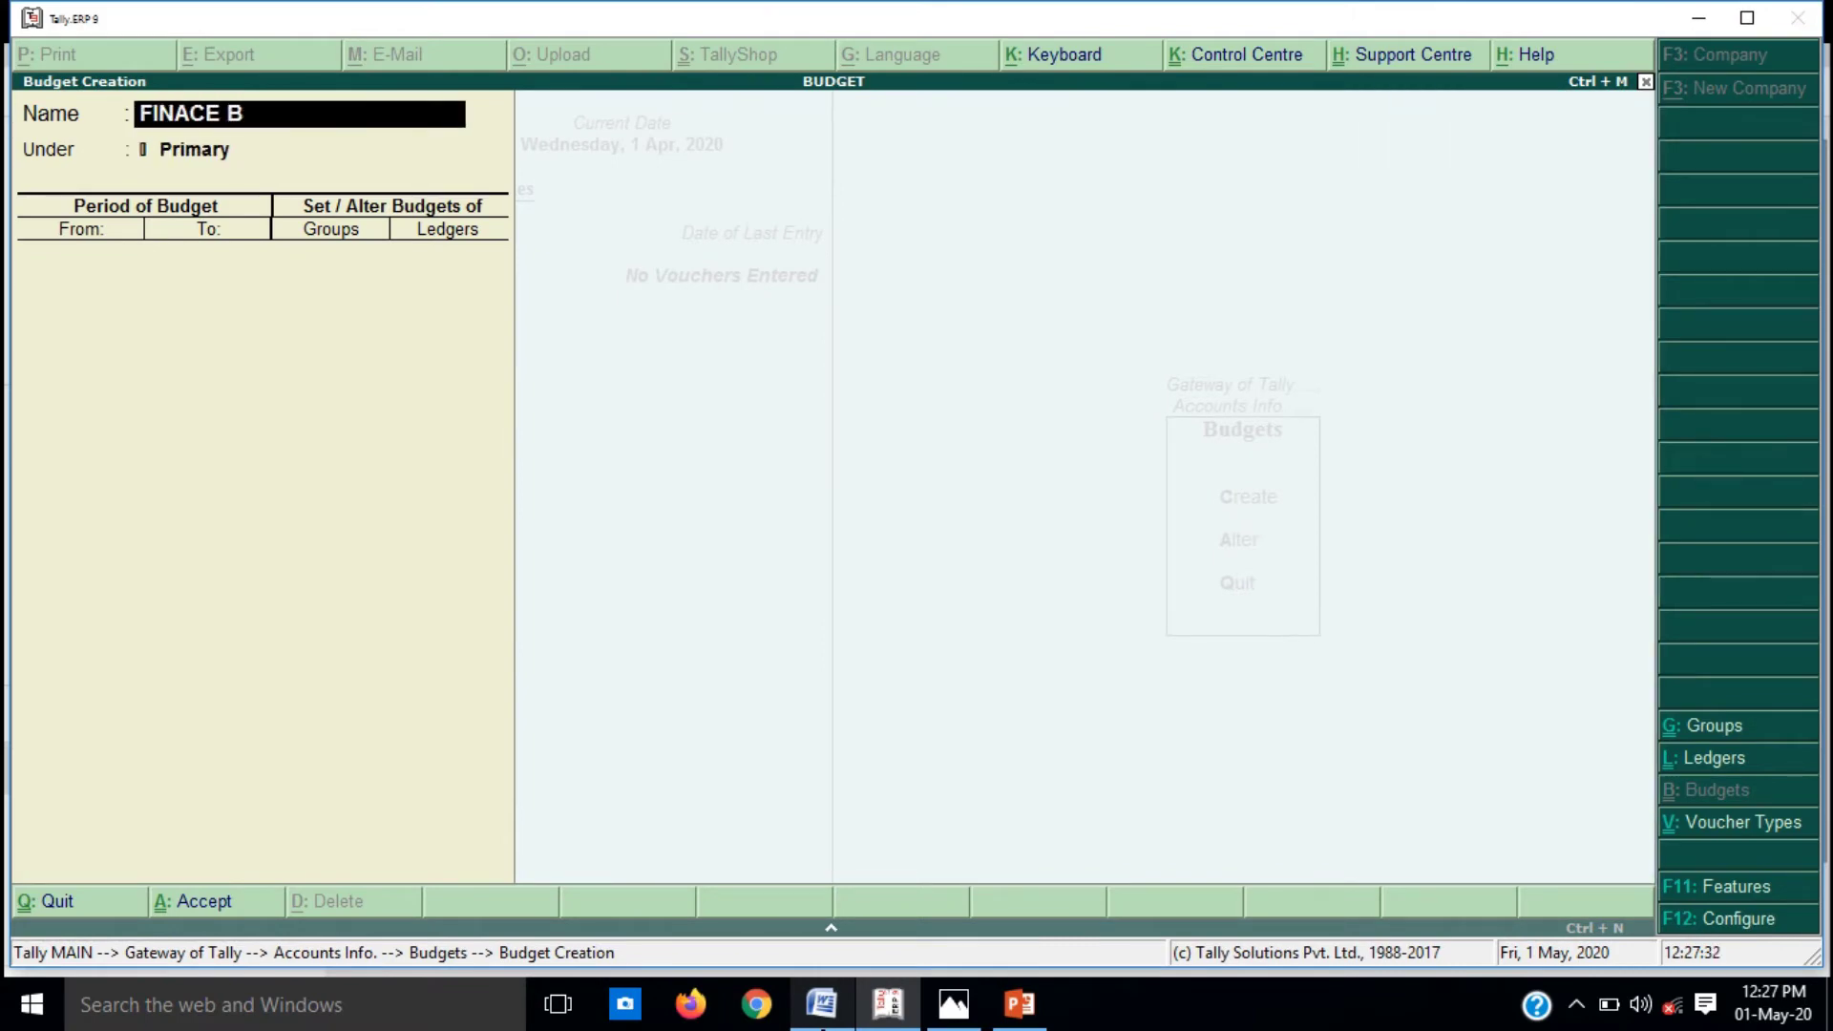
{"action": "type", "text": "UDGET"}
{"action": "key", "text": "Return"}
{"action": "key", "text": "Return"}
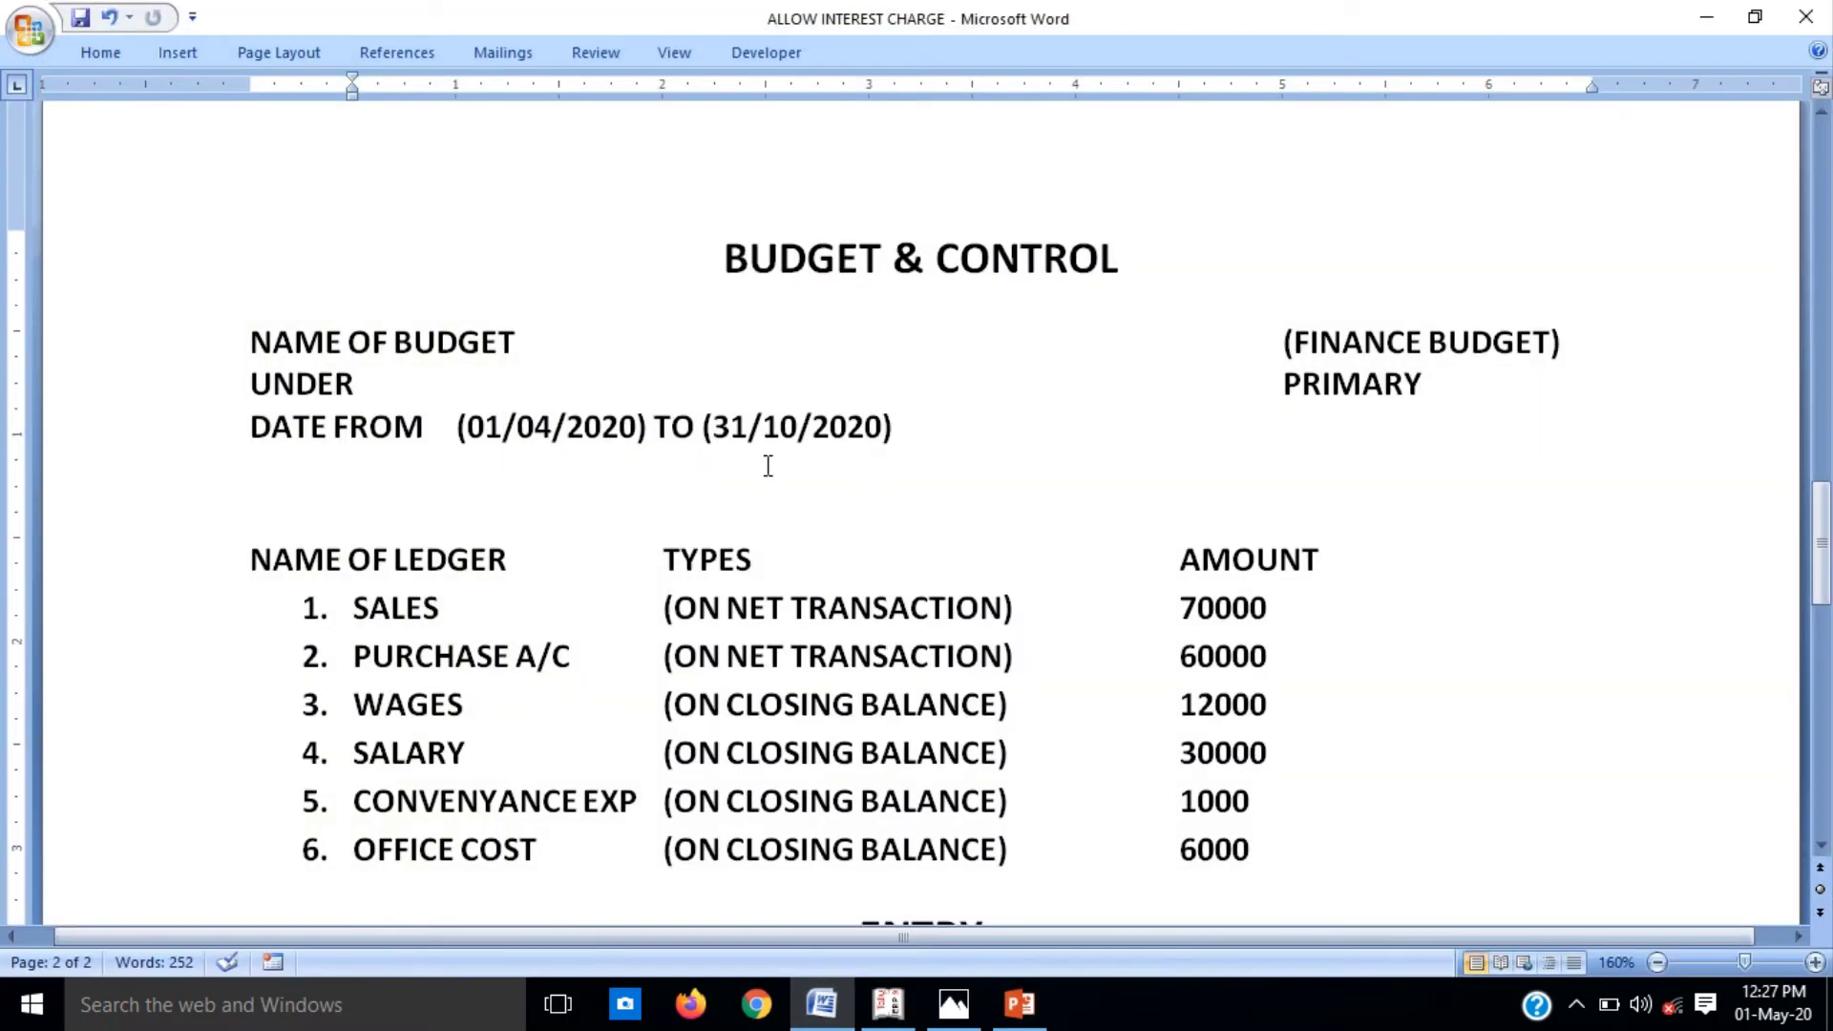
Step: Set the budget period from 1/4/2020 to 31/10/2020
{"action": "left_click", "coordinate": [827, 1004]}
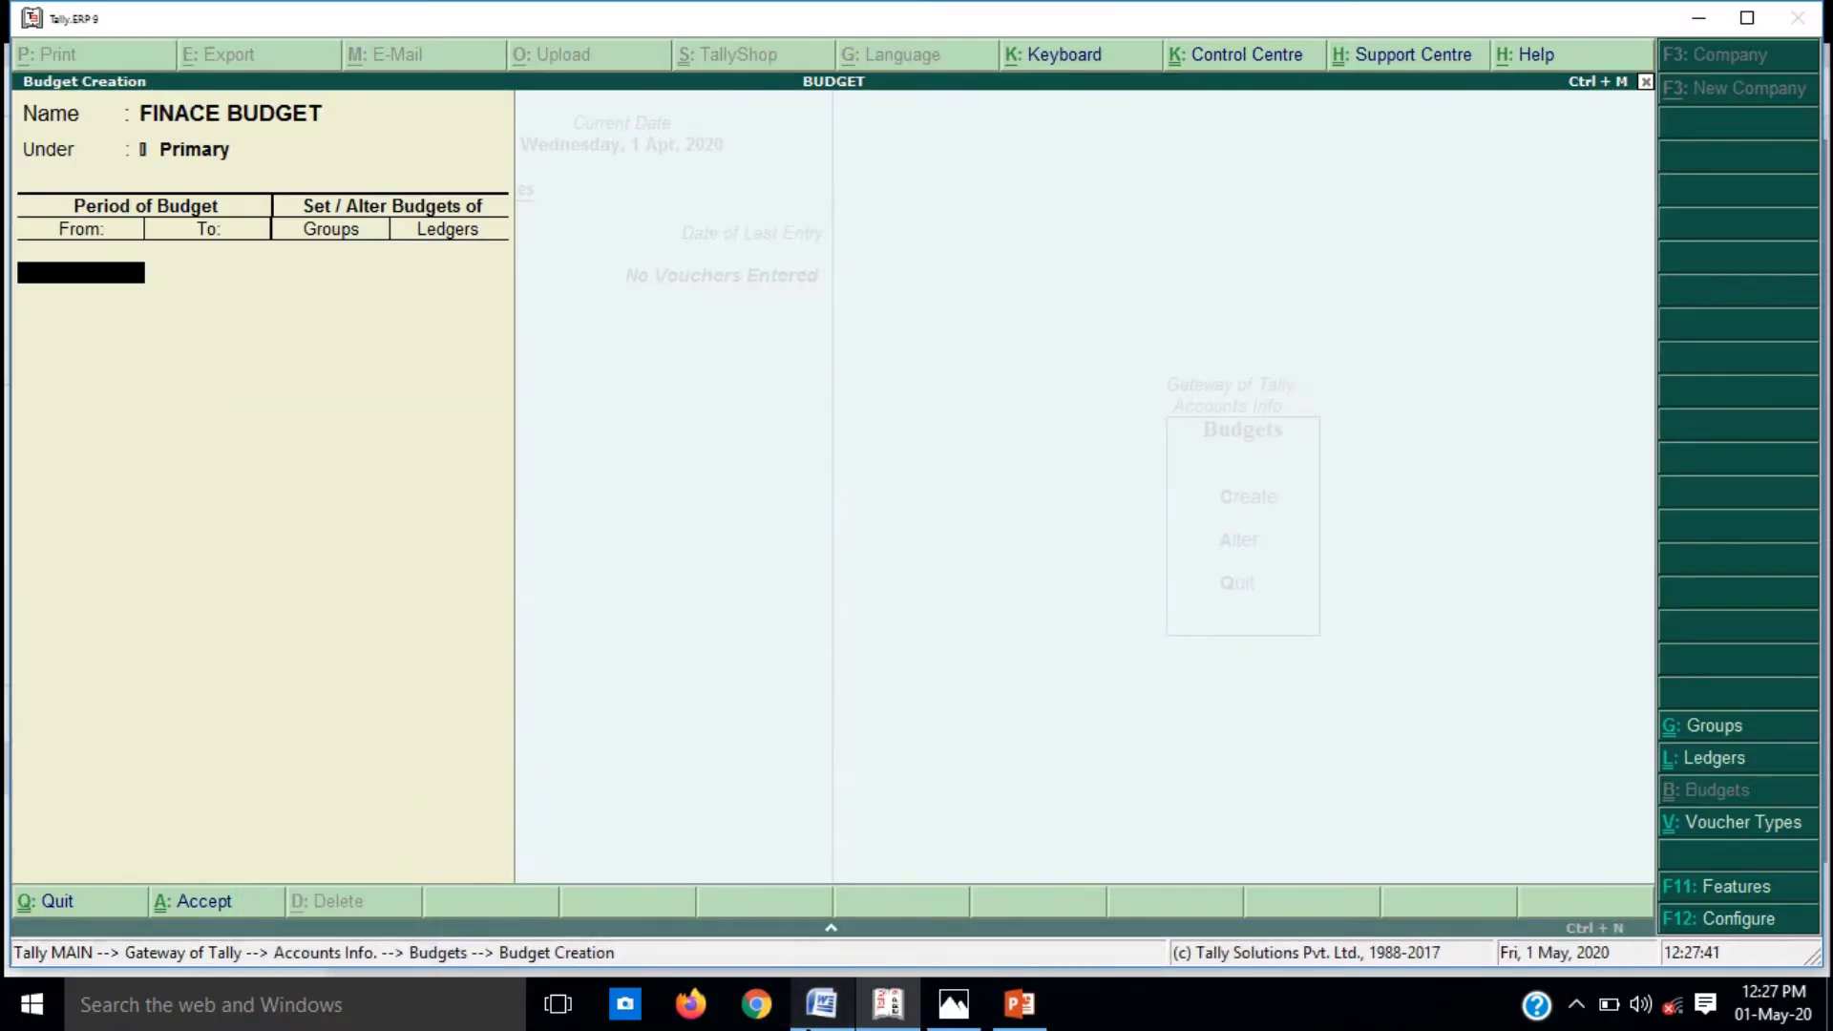
{"action": "type", "text": "1/4/2020"}
{"action": "key", "text": "Return"}
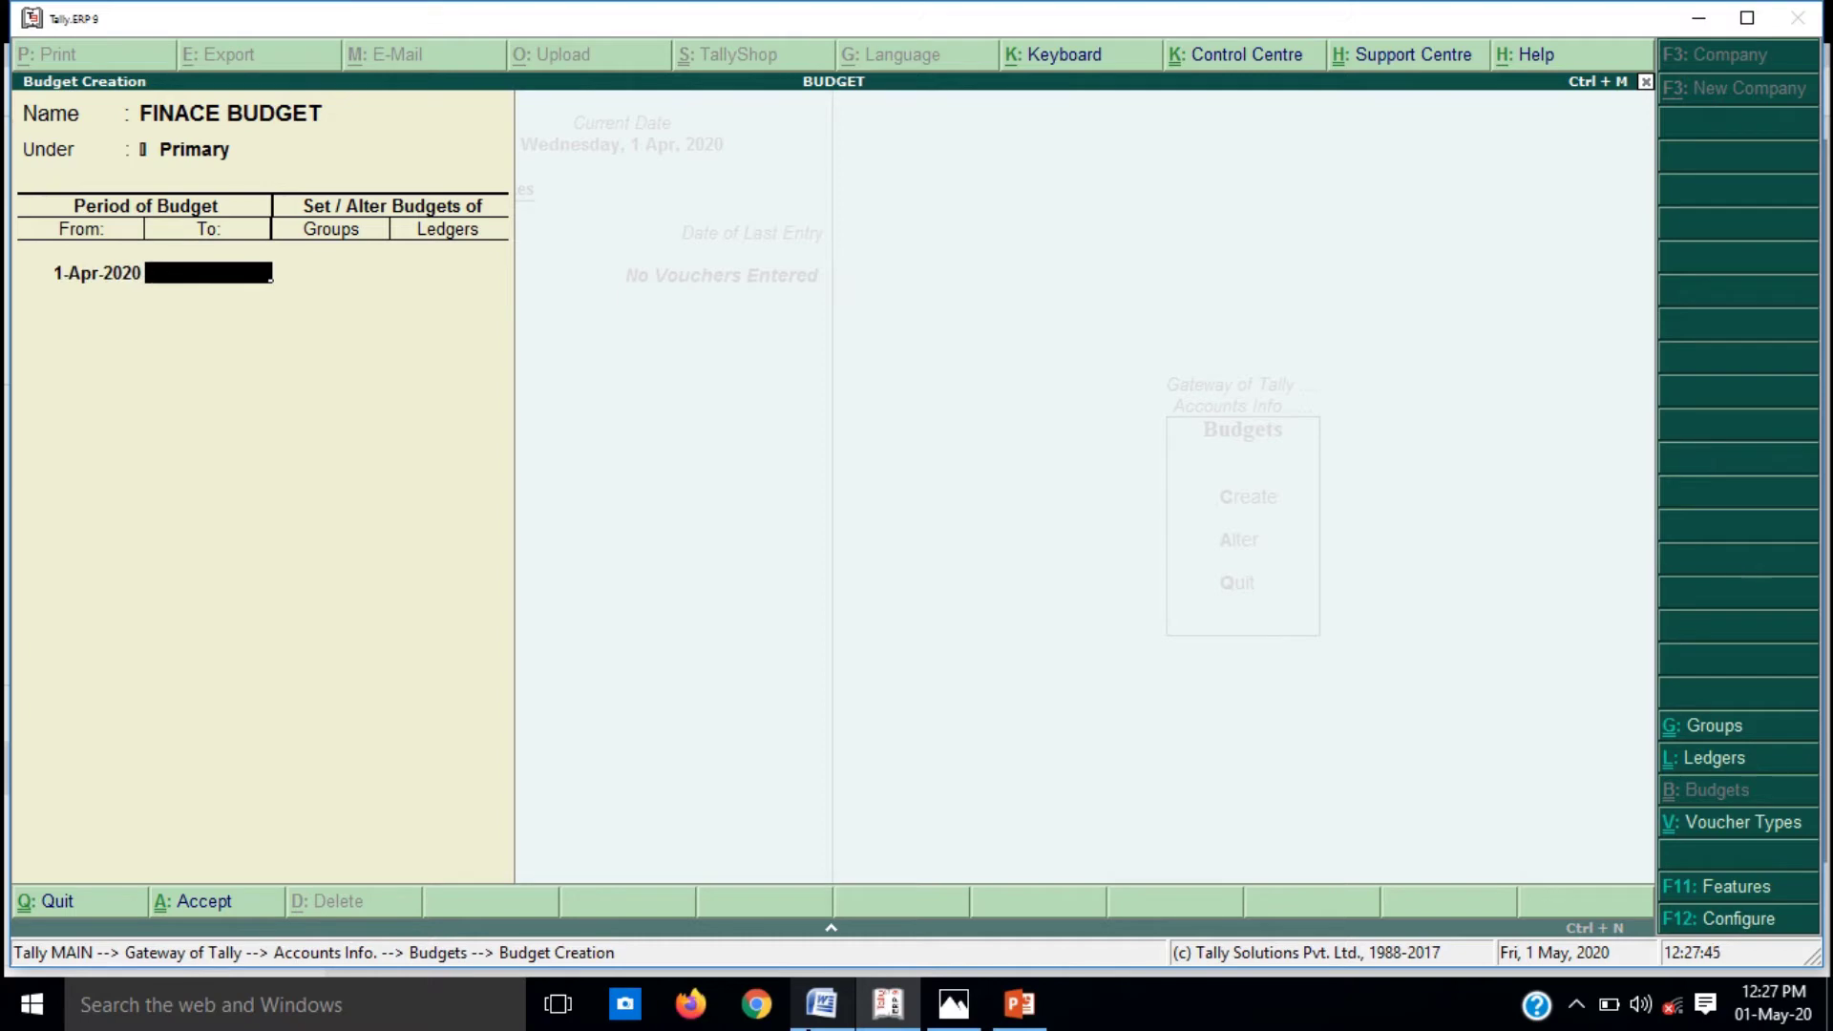
{"action": "type", "text": "31/10/2020"}
{"action": "key", "text": "Return"}
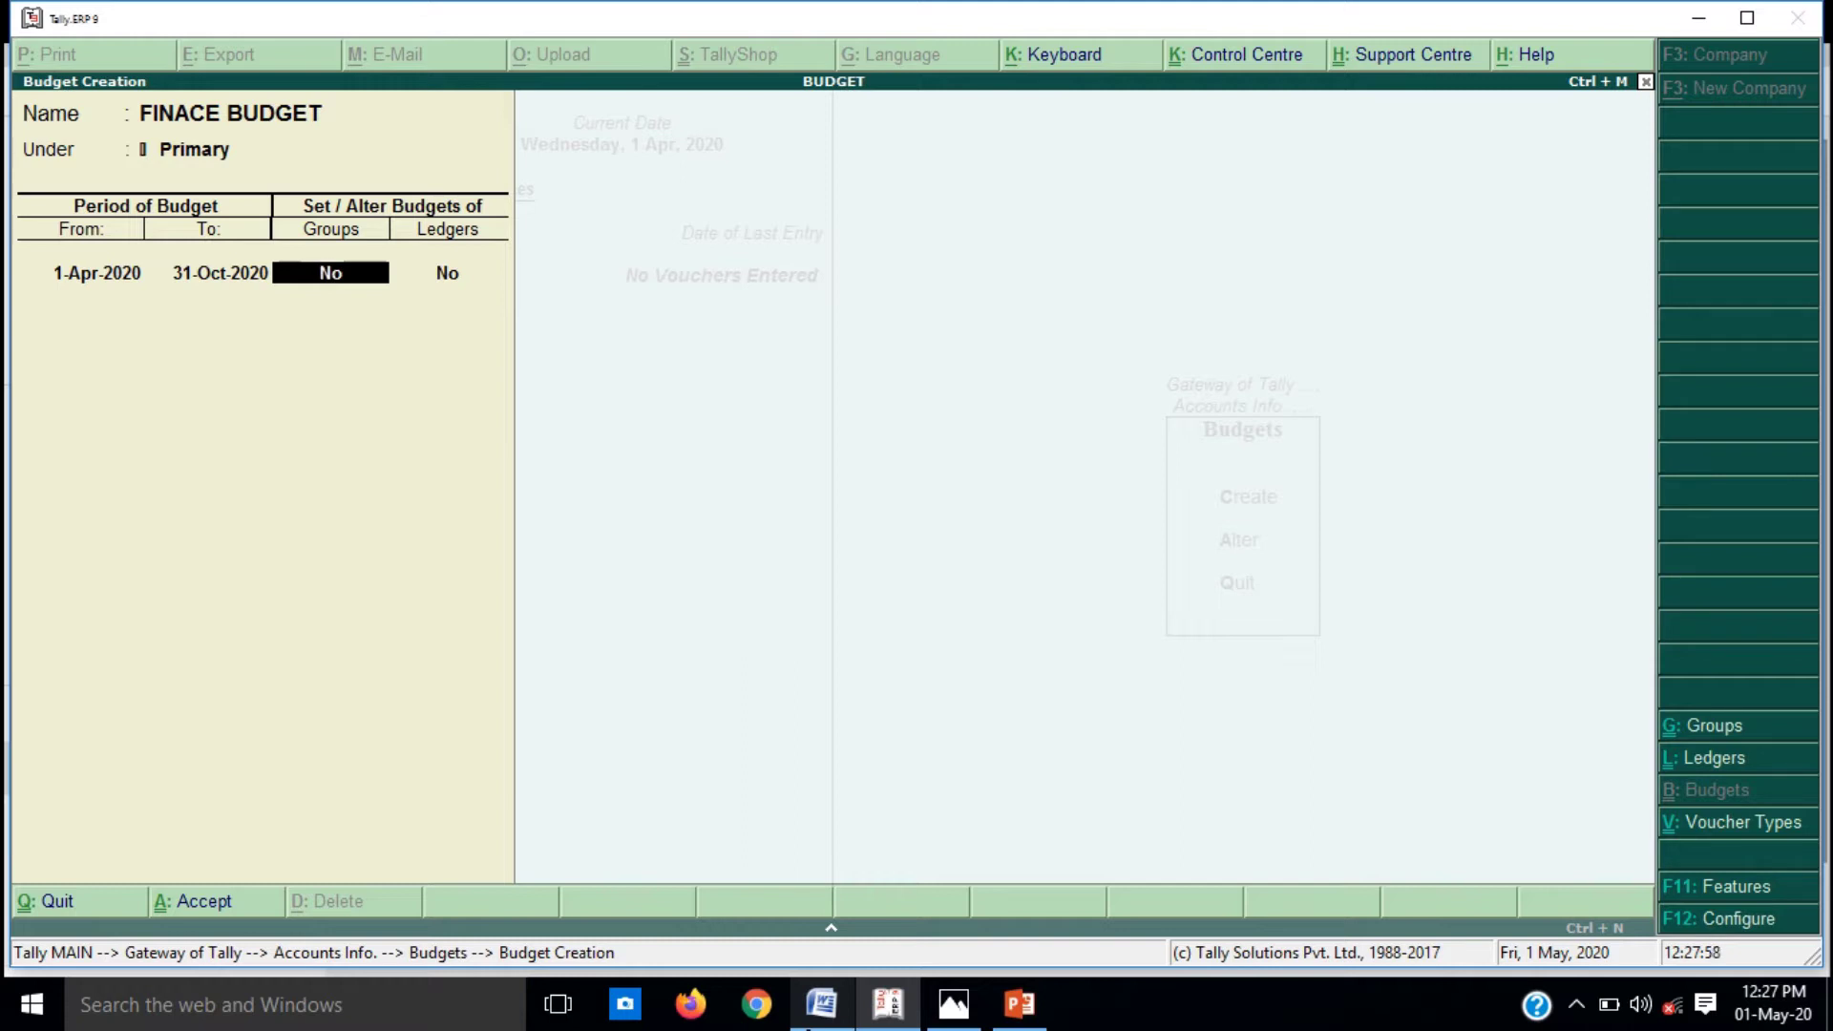
{"action": "key", "text": "alt+Tab"}
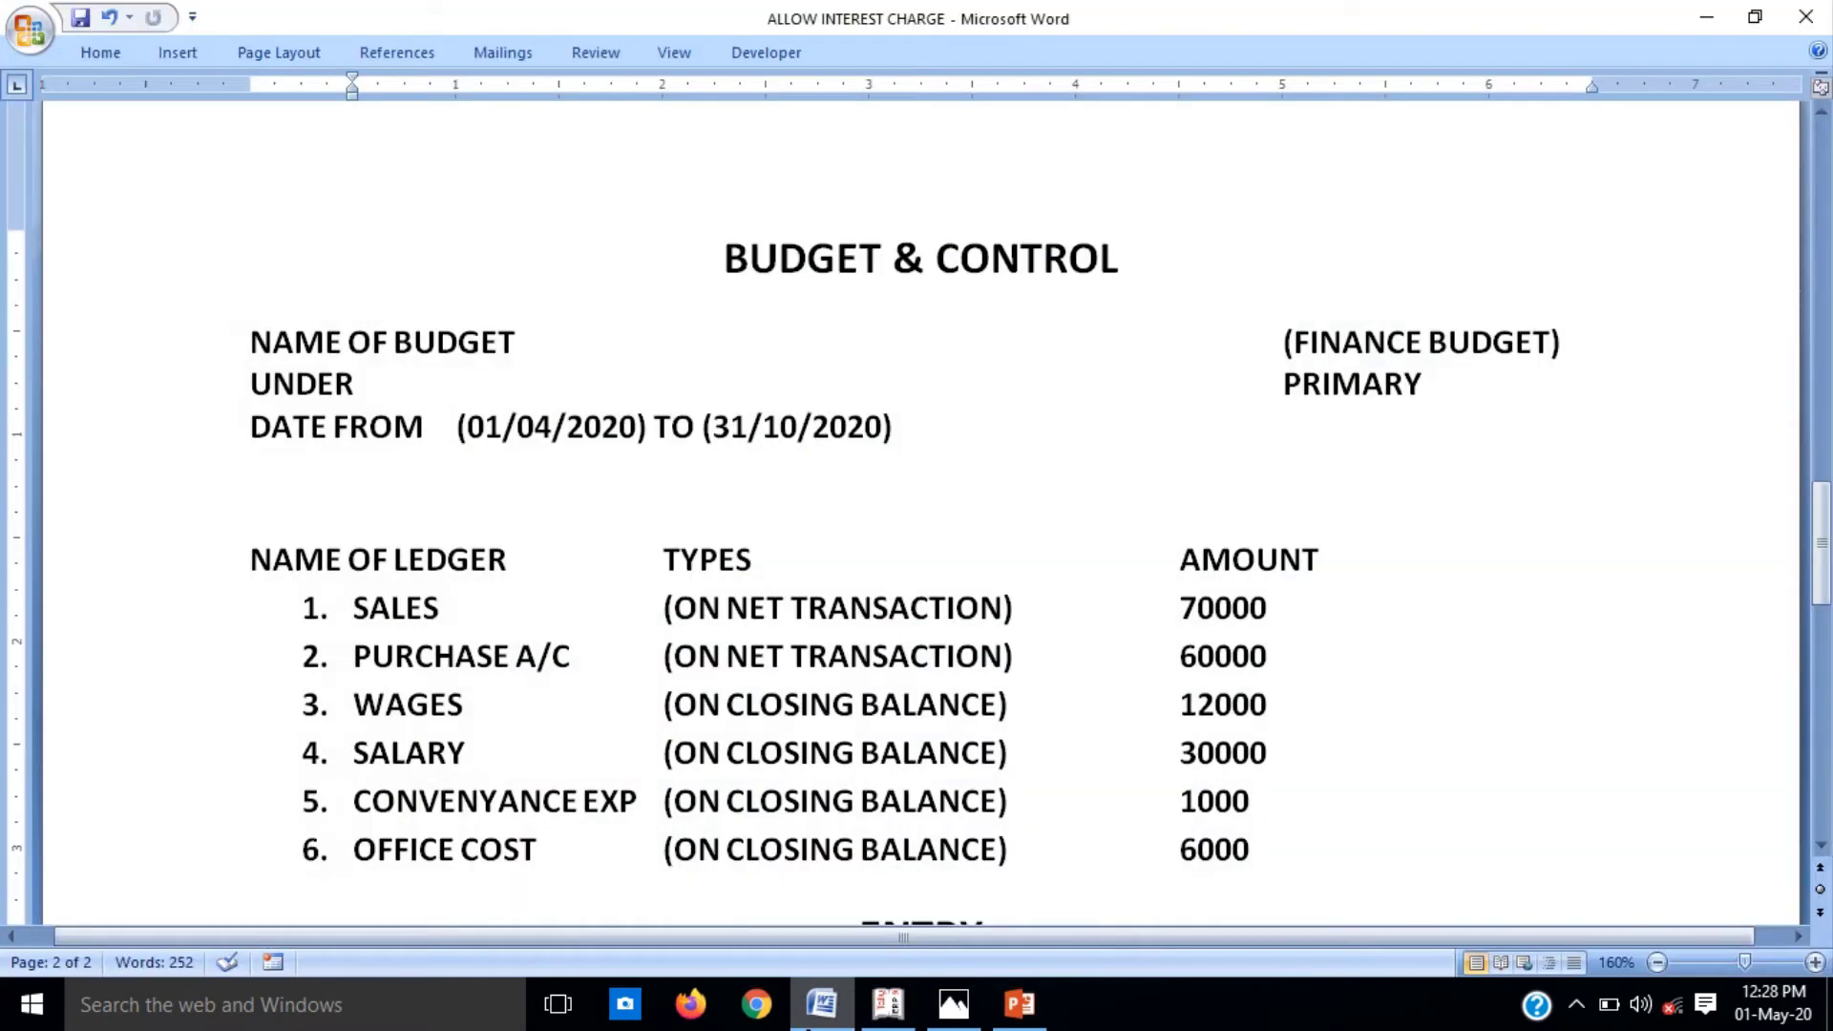
{"action": "key", "text": "alt+Tab"}
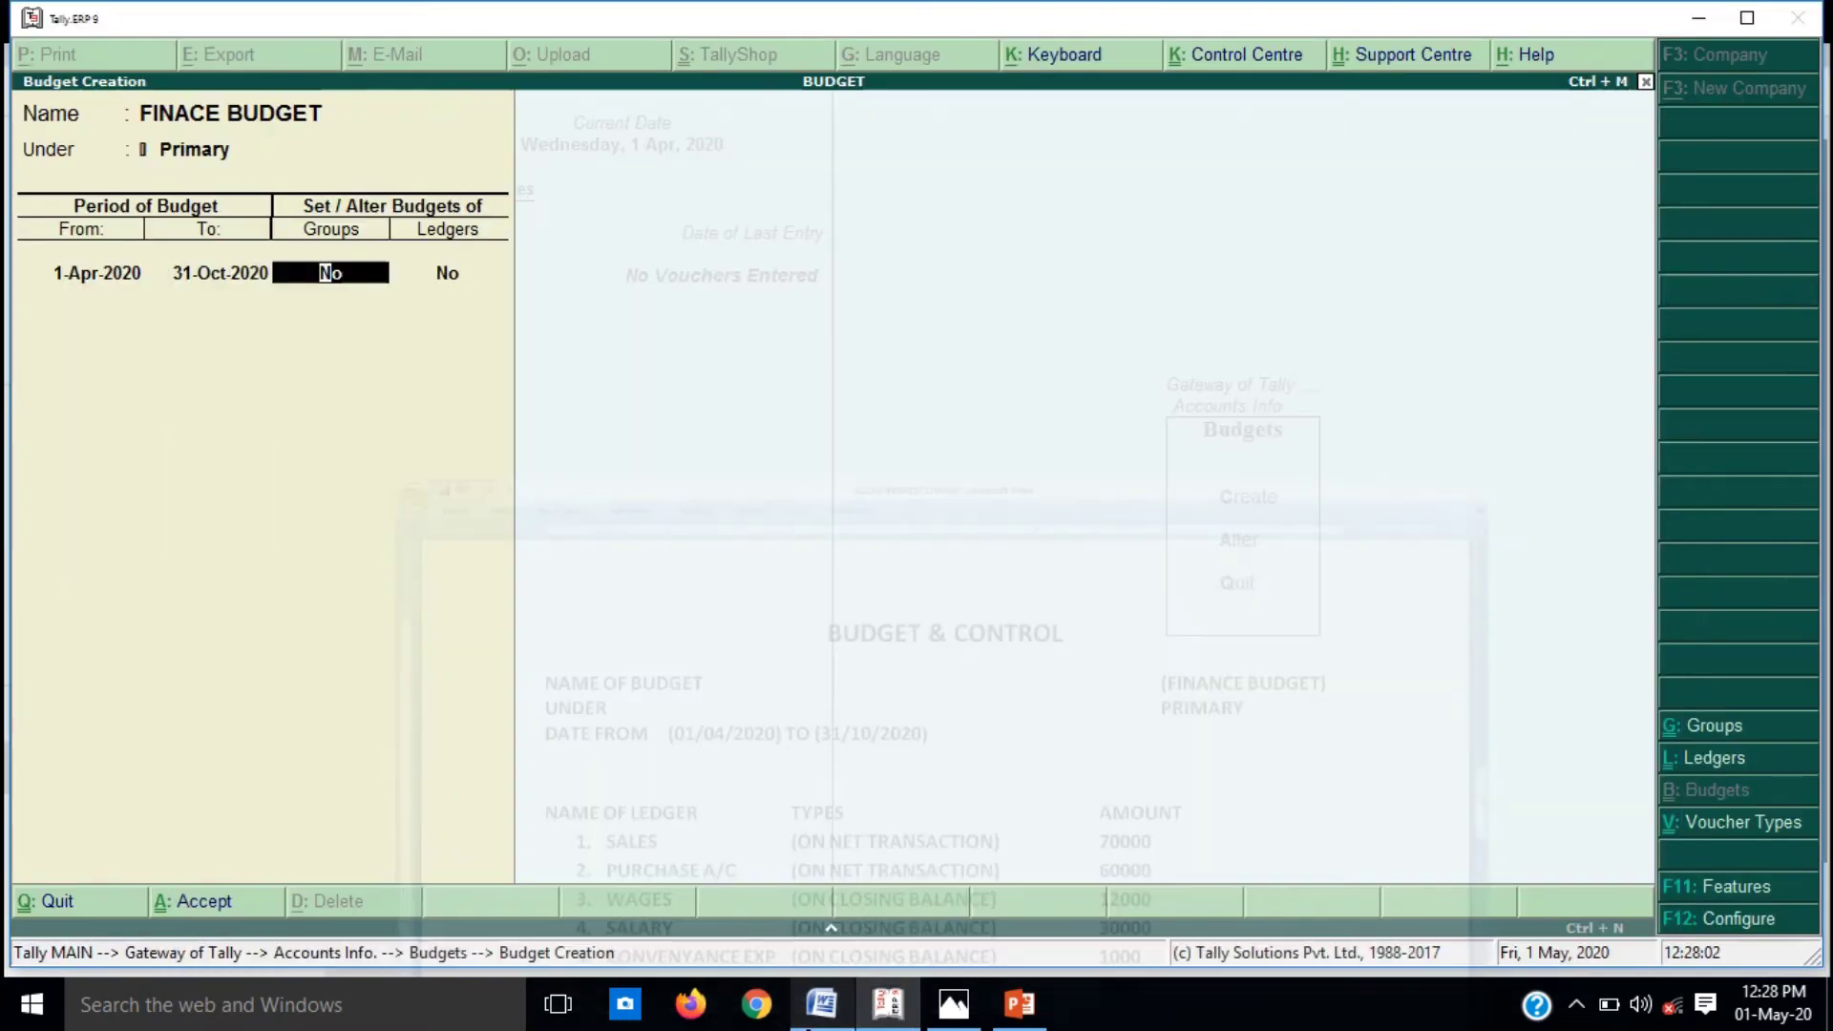
Step: Leave group budgets at No and turn ledger budgets on
{"action": "key", "text": "Return"}
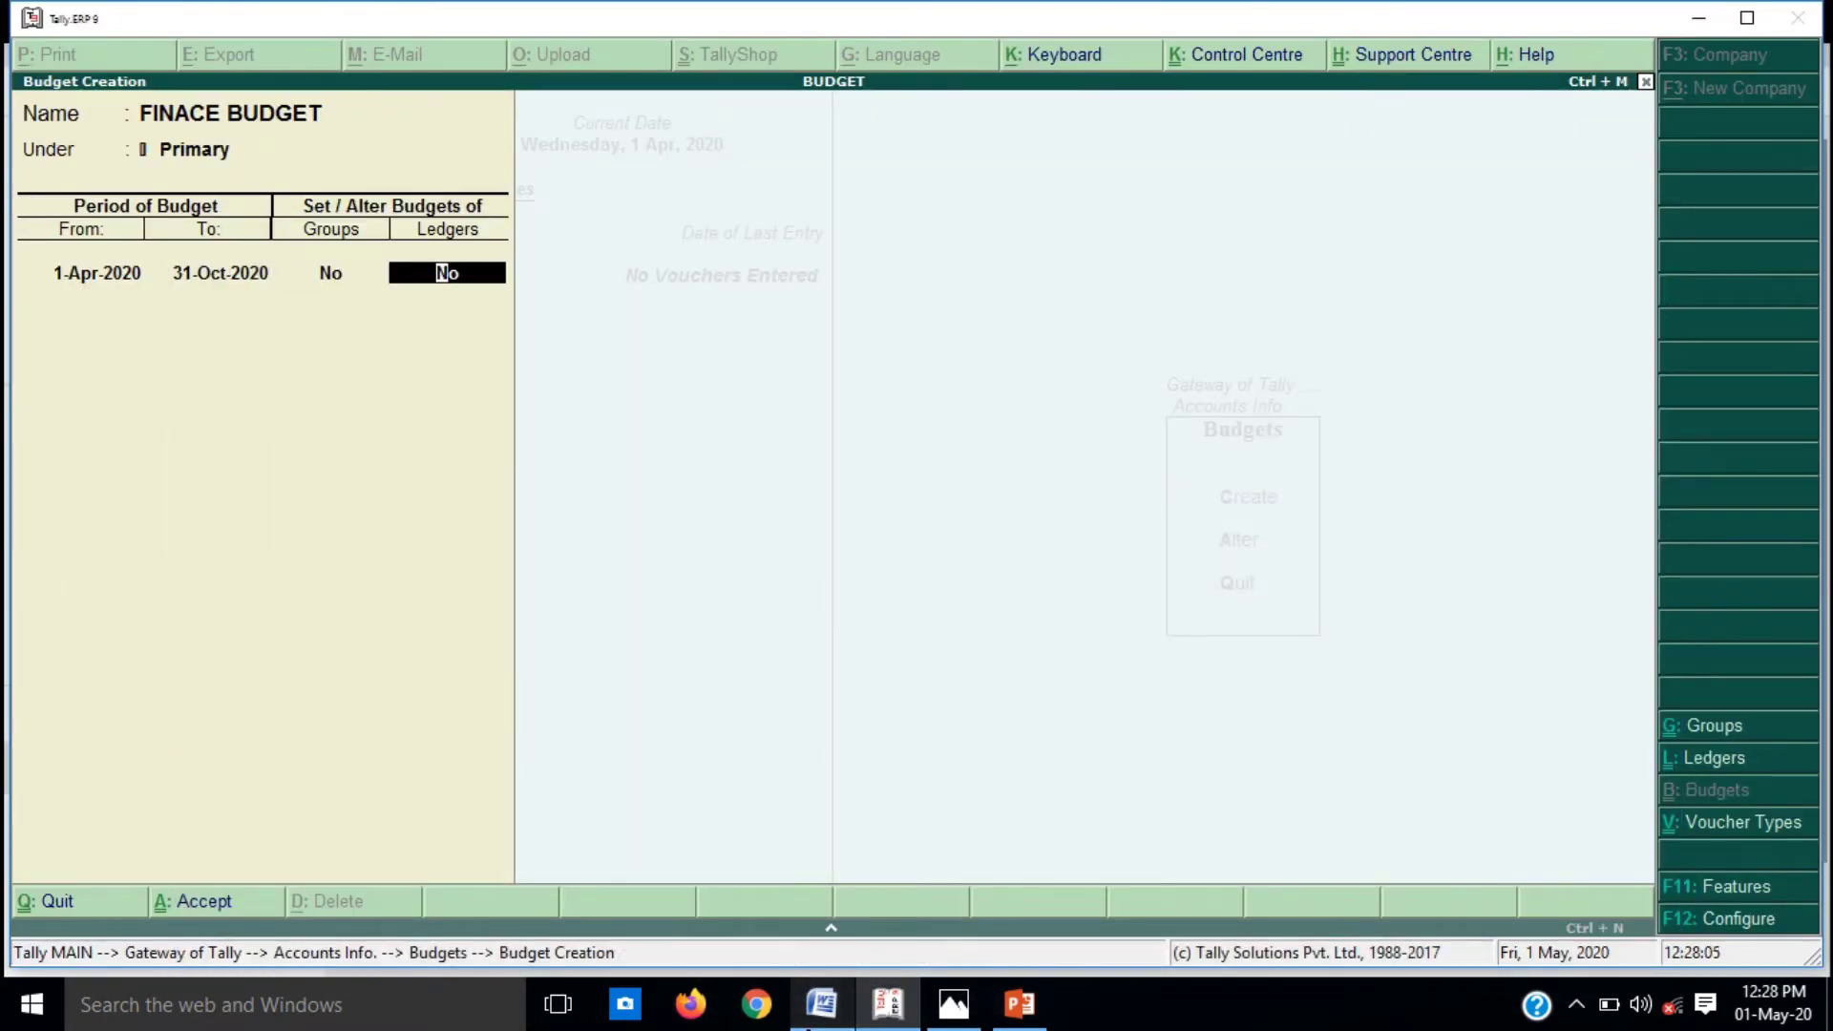
{"action": "type", "text": "Y"}
{"action": "key", "text": "Return"}
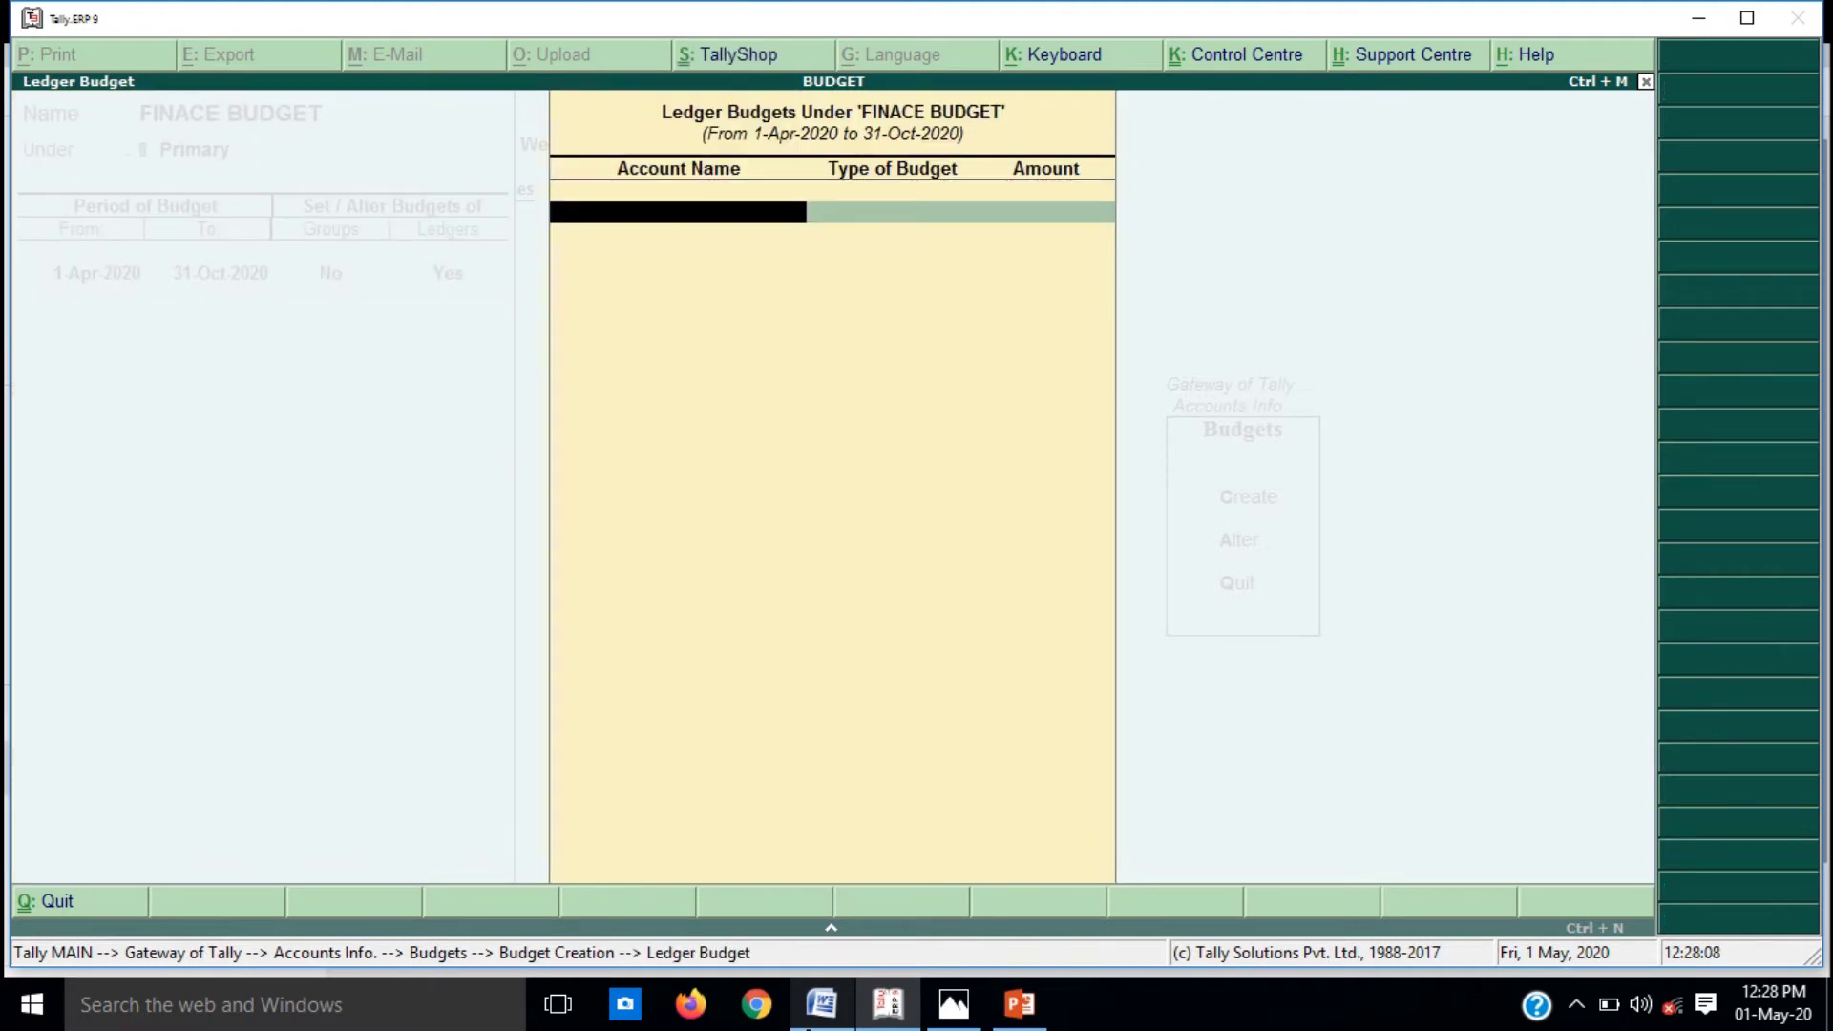
{"action": "key", "text": "alt+Tab"}
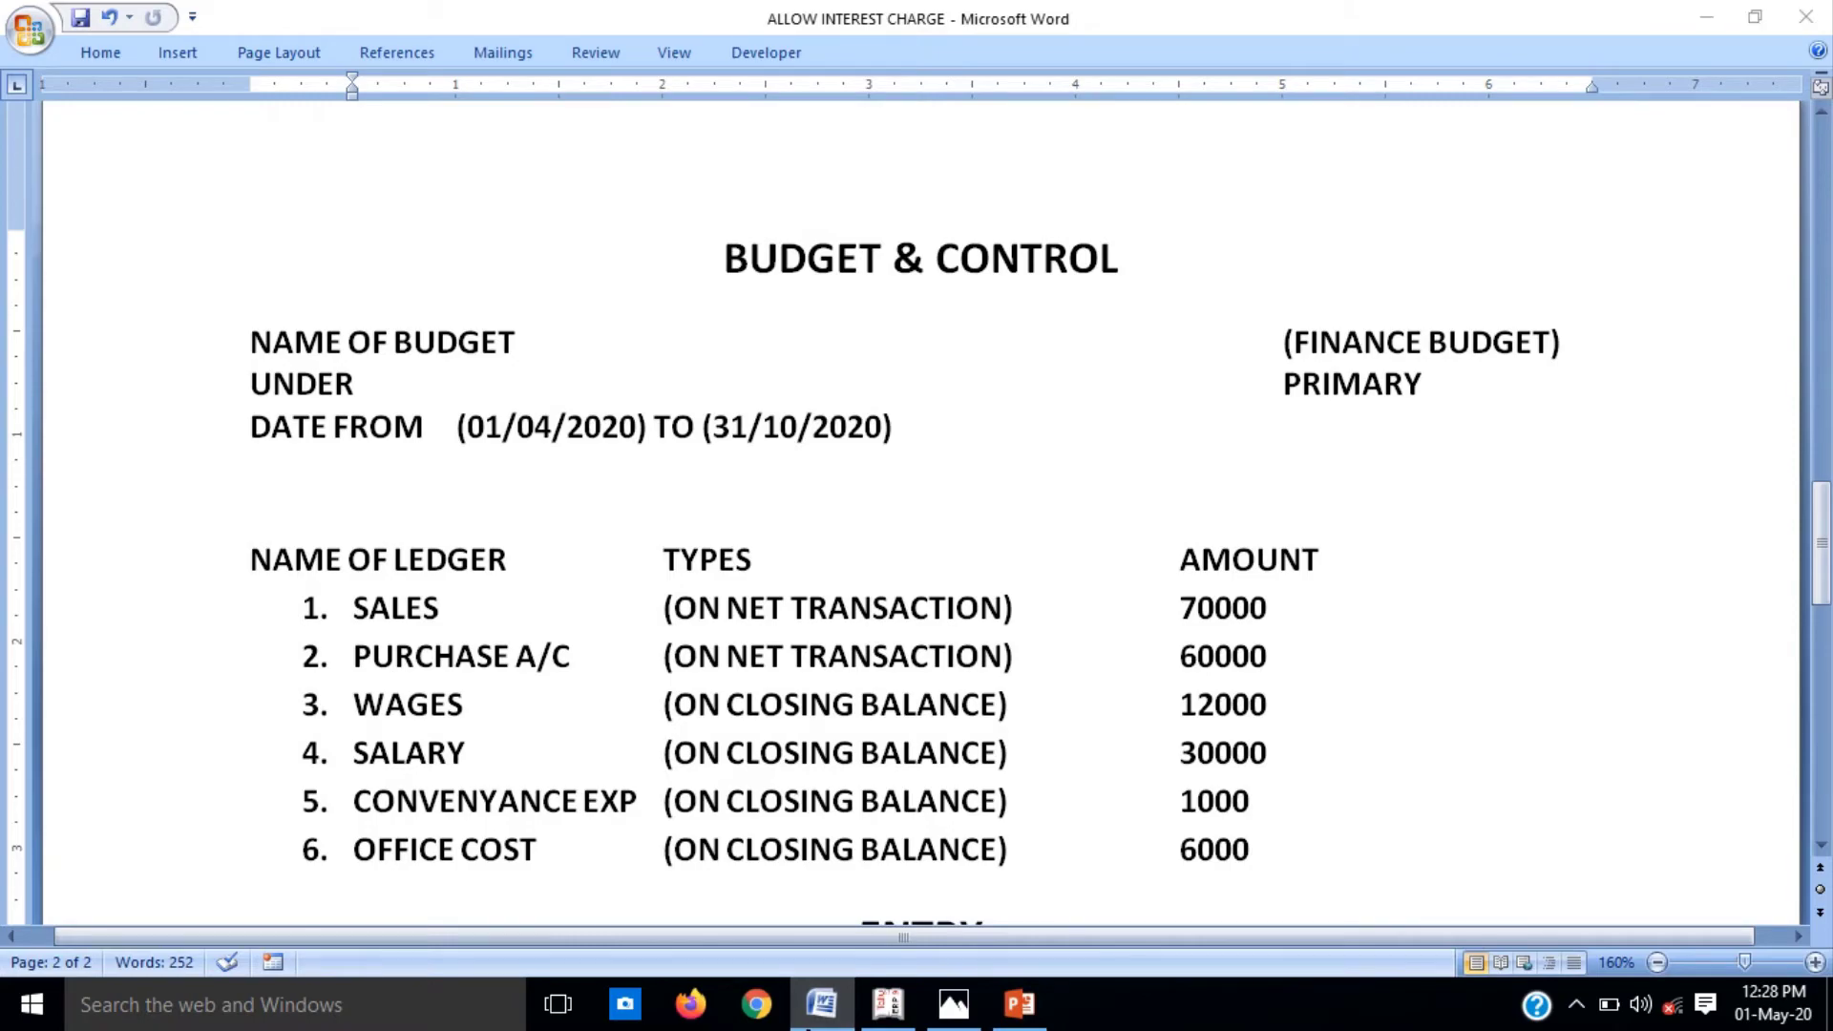
{"action": "key", "text": "alt+Tab"}
Step: Create a SALES ledger under Sales Accounts with an On Nett Transactions budget type
{"action": "type", "text": "SA"}
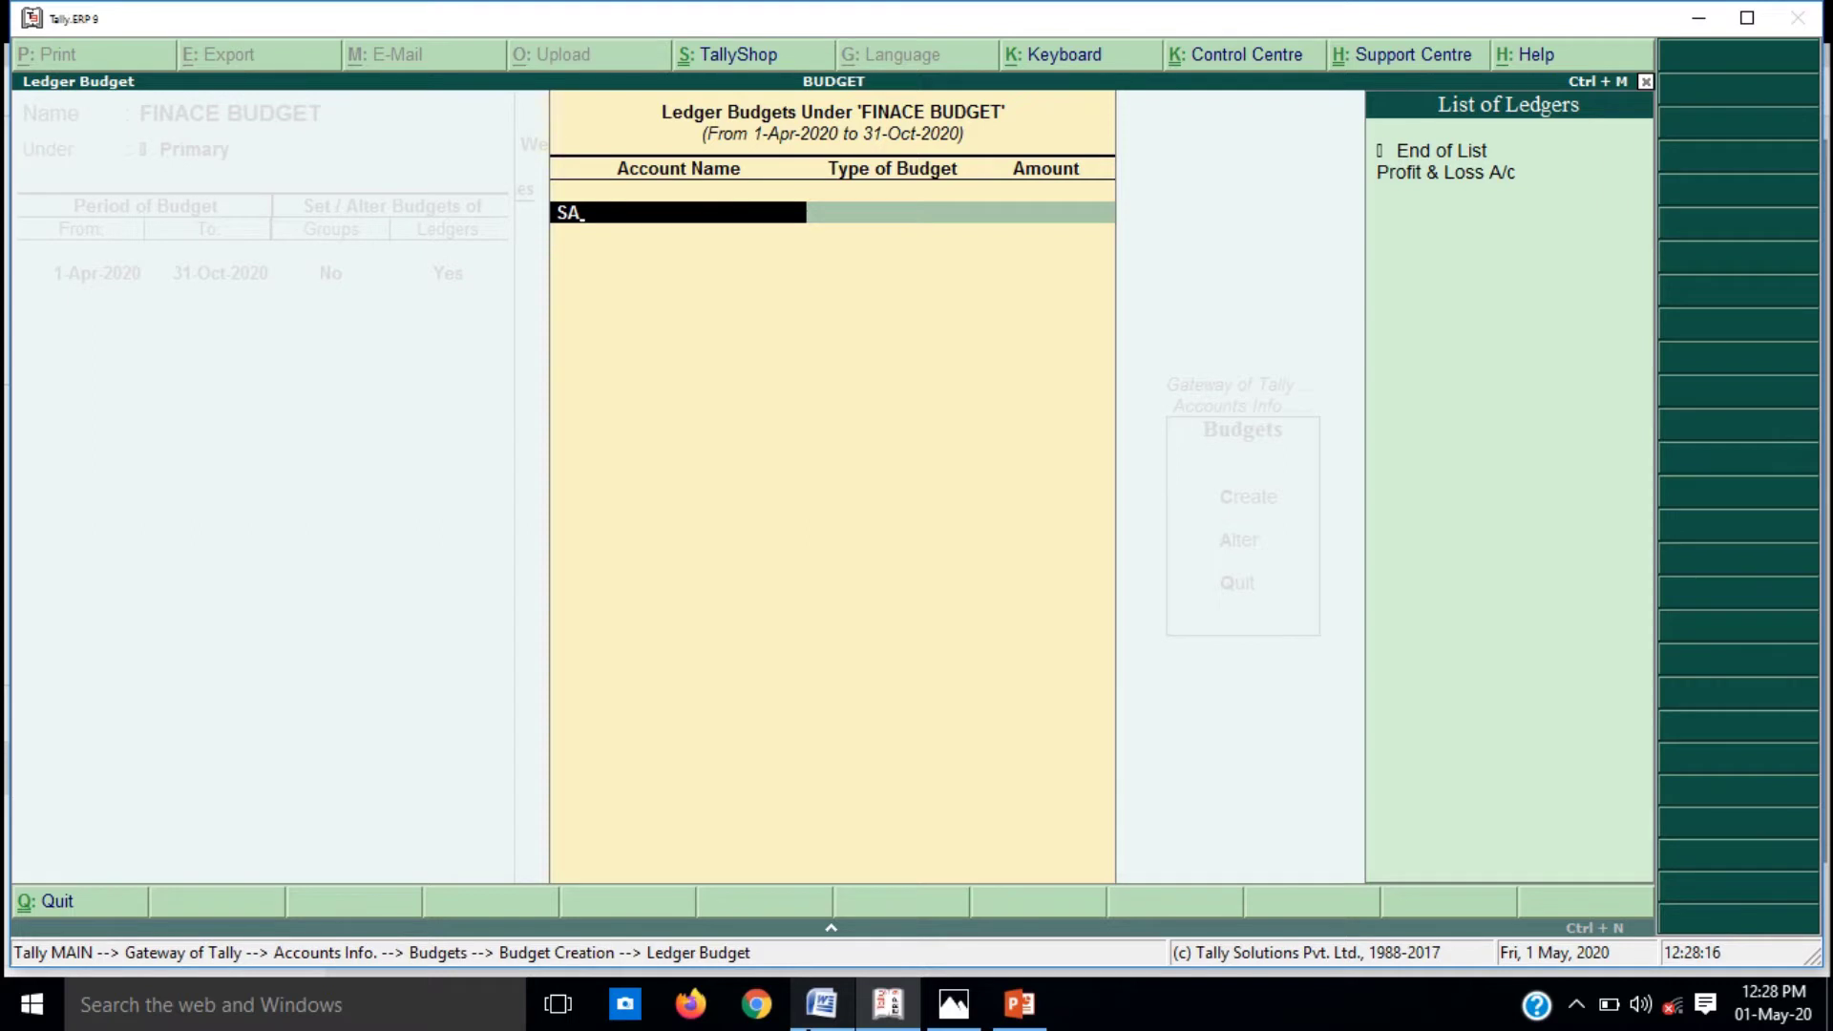
{"action": "key", "text": "alt+c"}
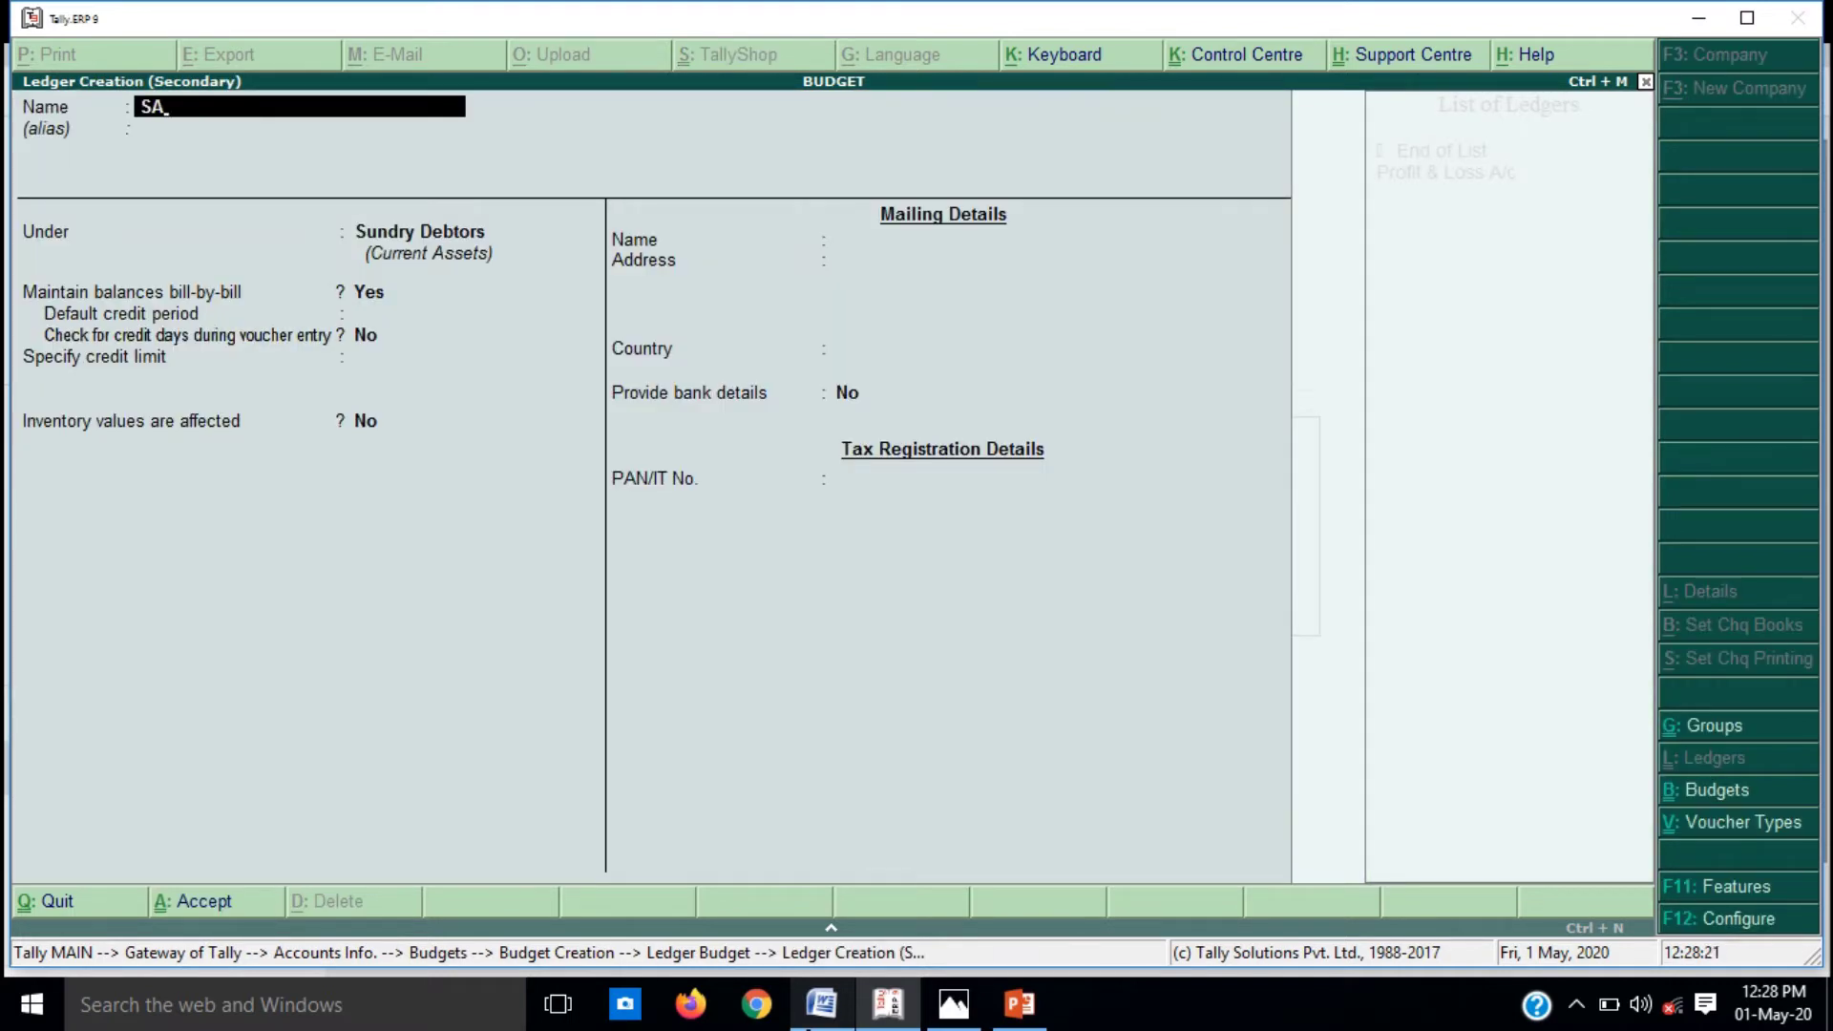
{"action": "key", "text": "XF86AudioMute"}
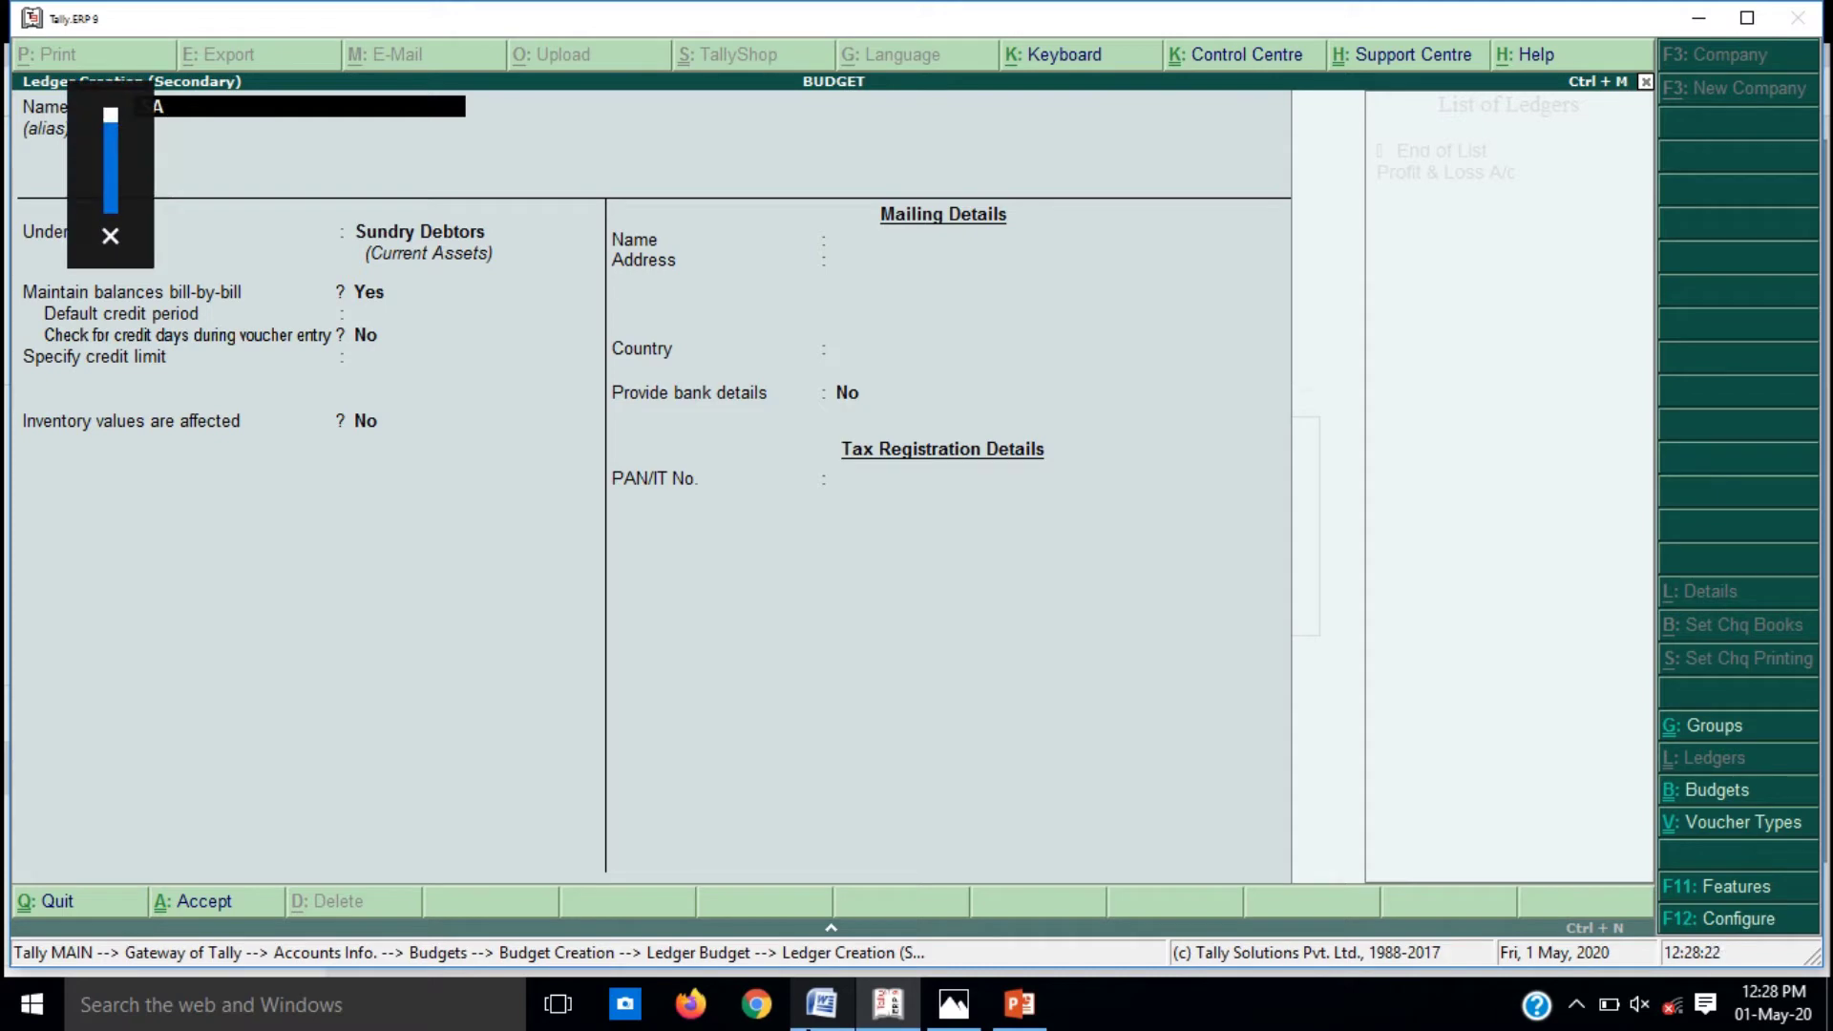
{"action": "type", "text": "LES"}
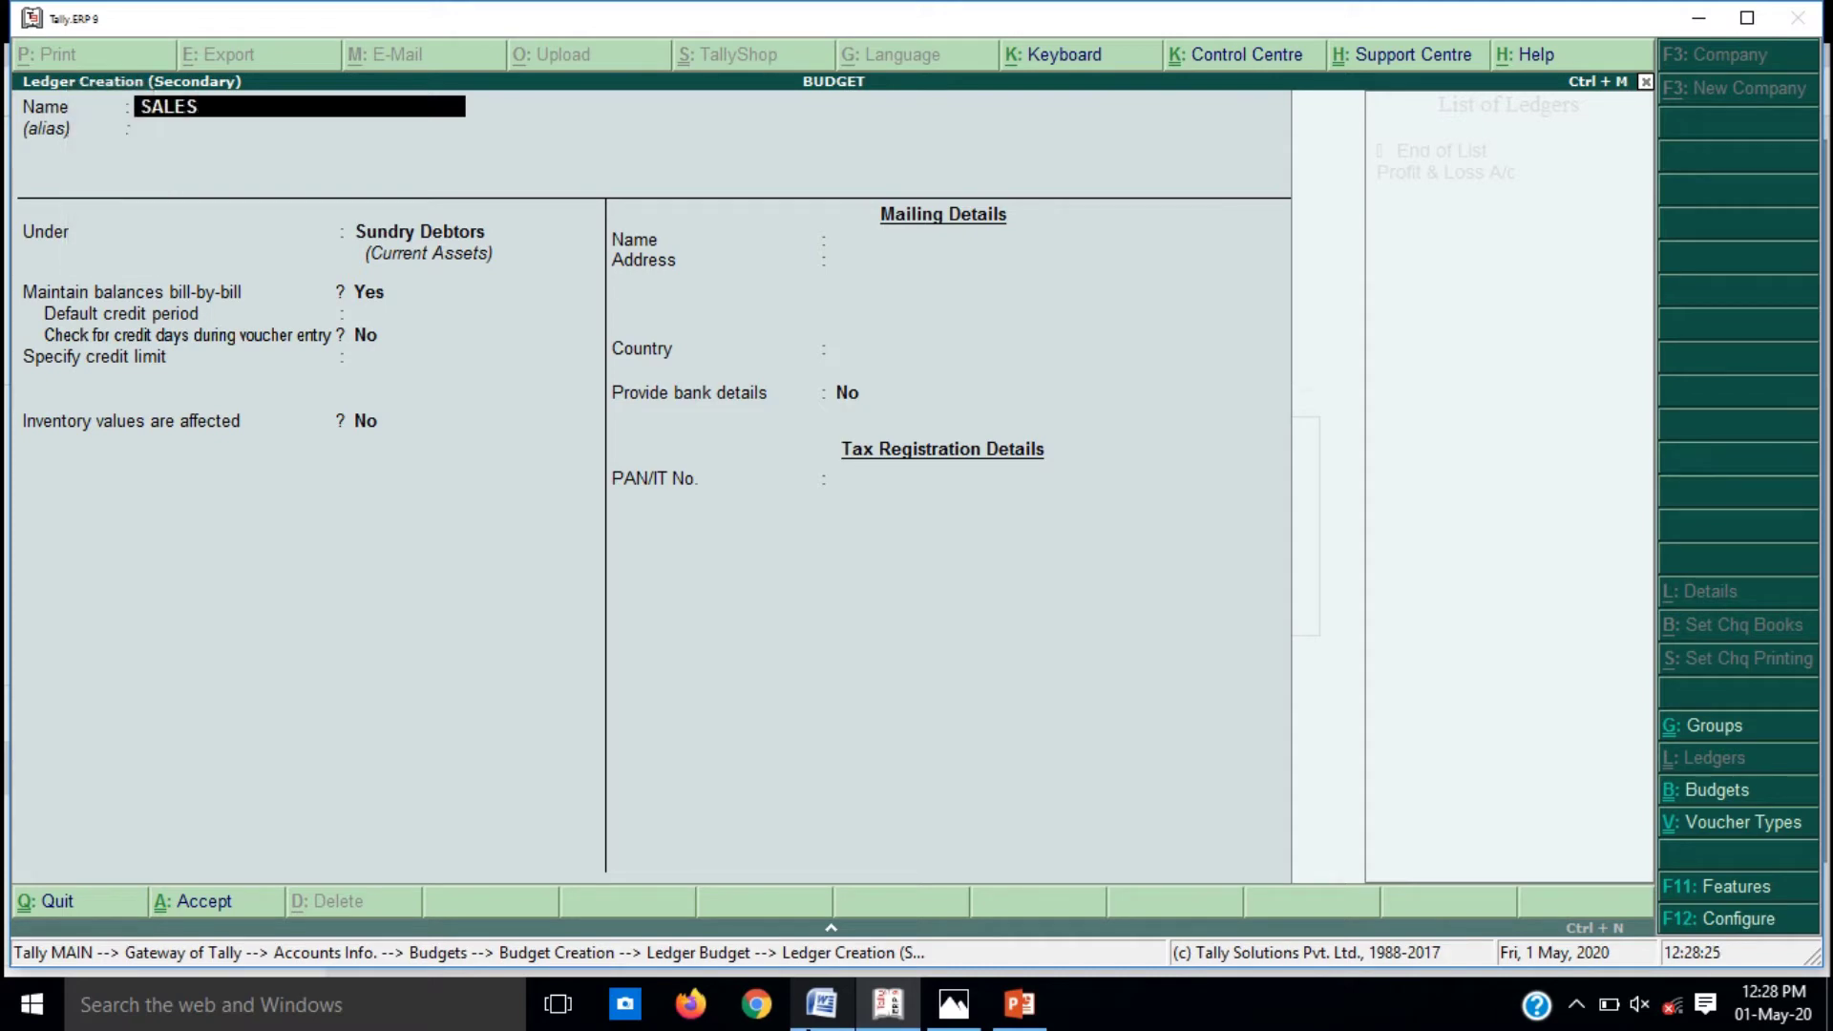
{"action": "key", "text": "Return"}
{"action": "key", "text": "Return"}
{"action": "type", "text": "SAL"}
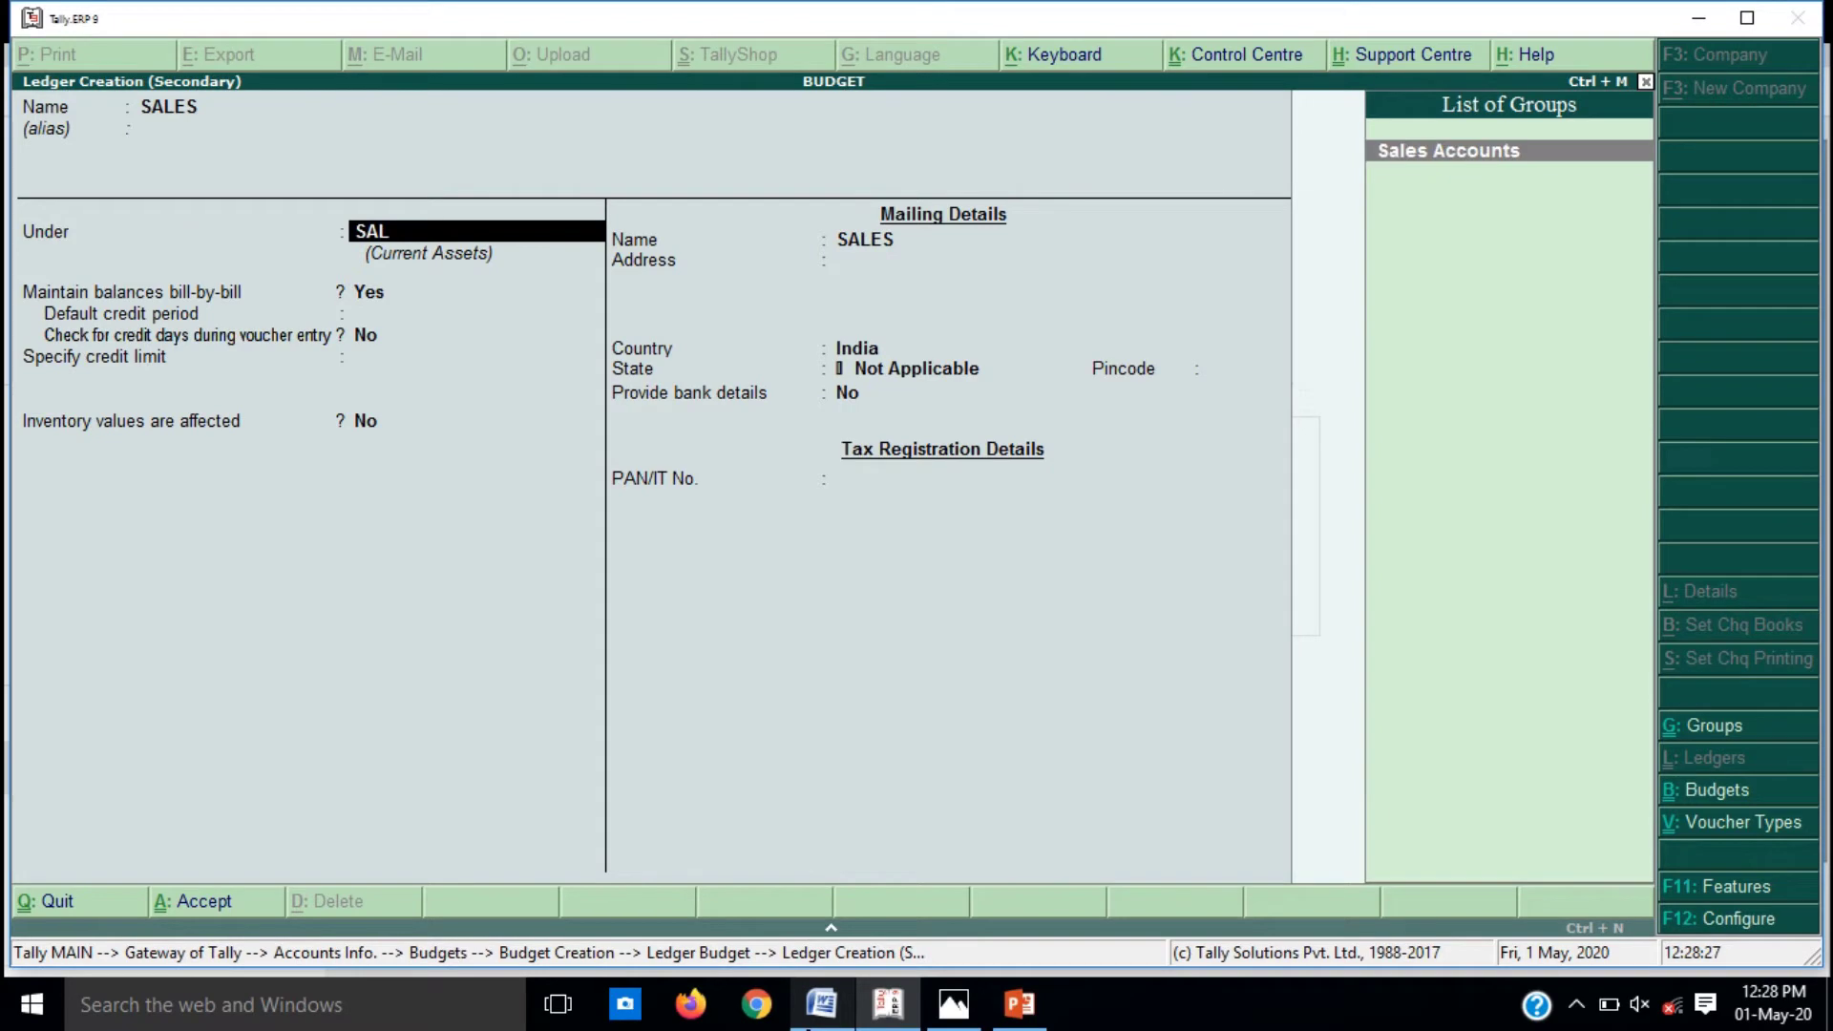
{"action": "key", "text": "Return"}
{"action": "key", "text": "Return"}
{"action": "key", "text": "Return"}
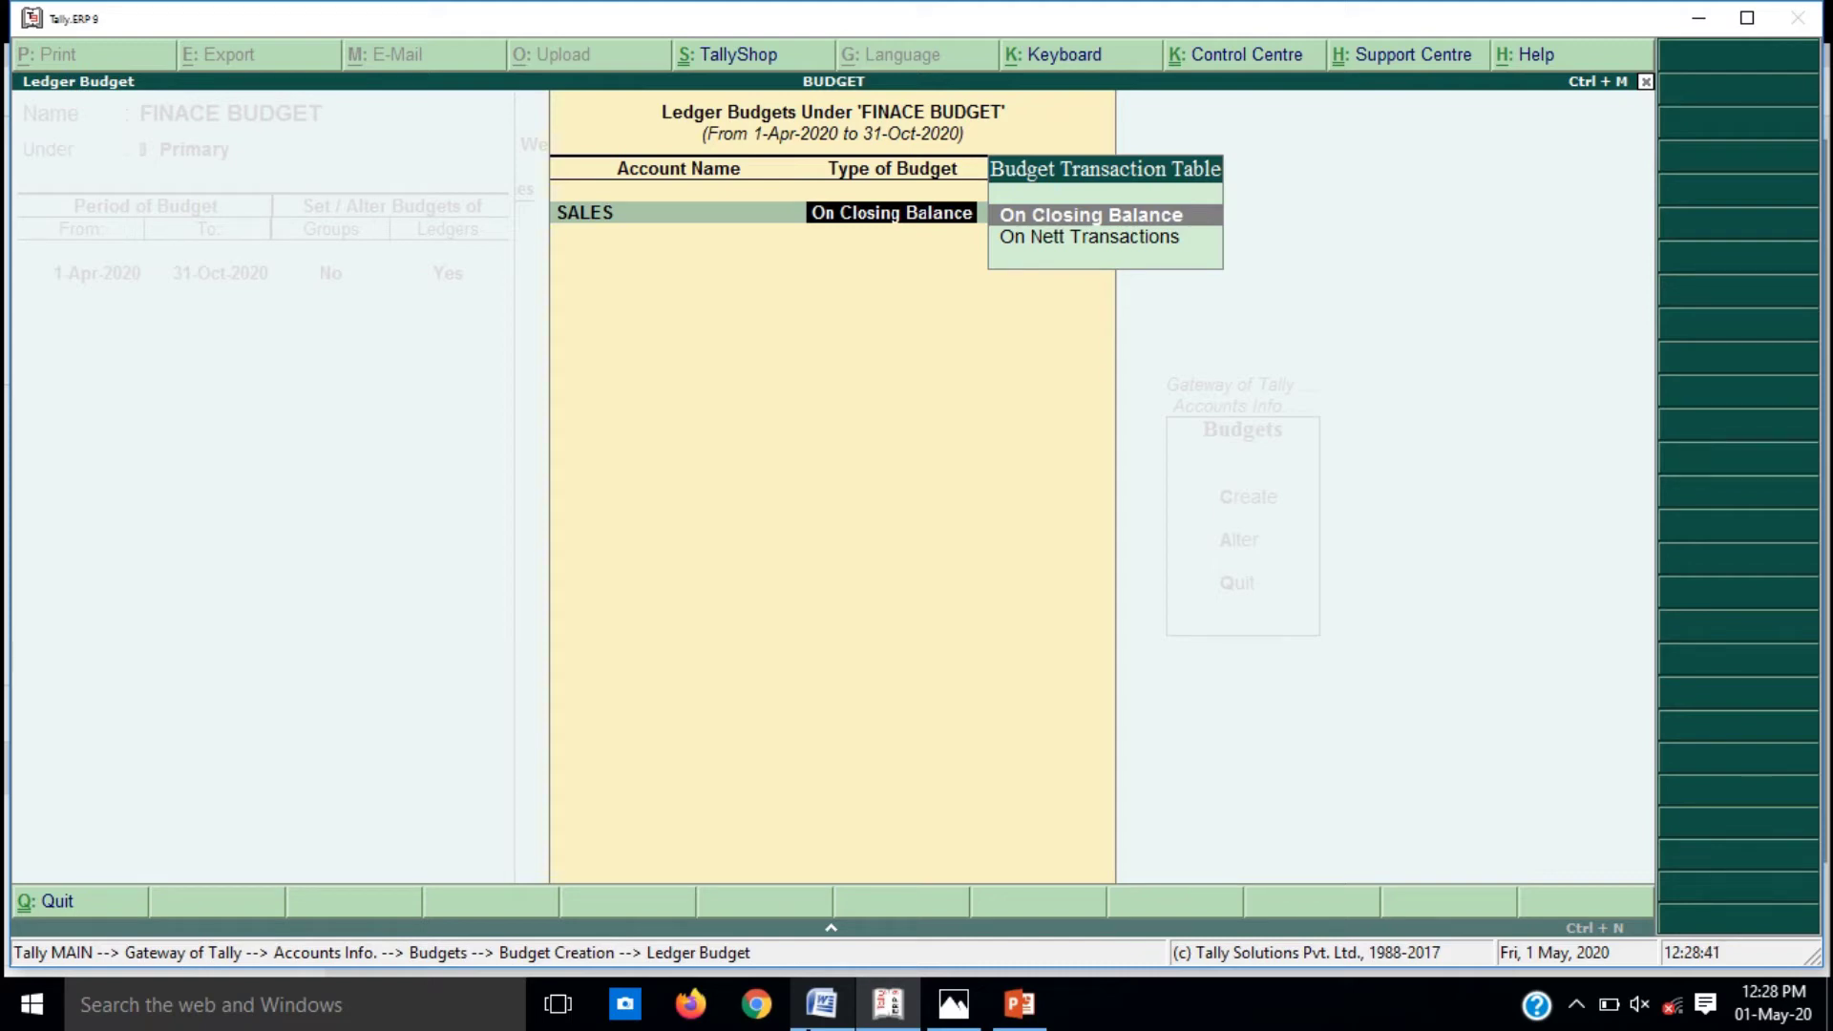
{"action": "key", "text": "Down"}
{"action": "key", "text": "Return"}
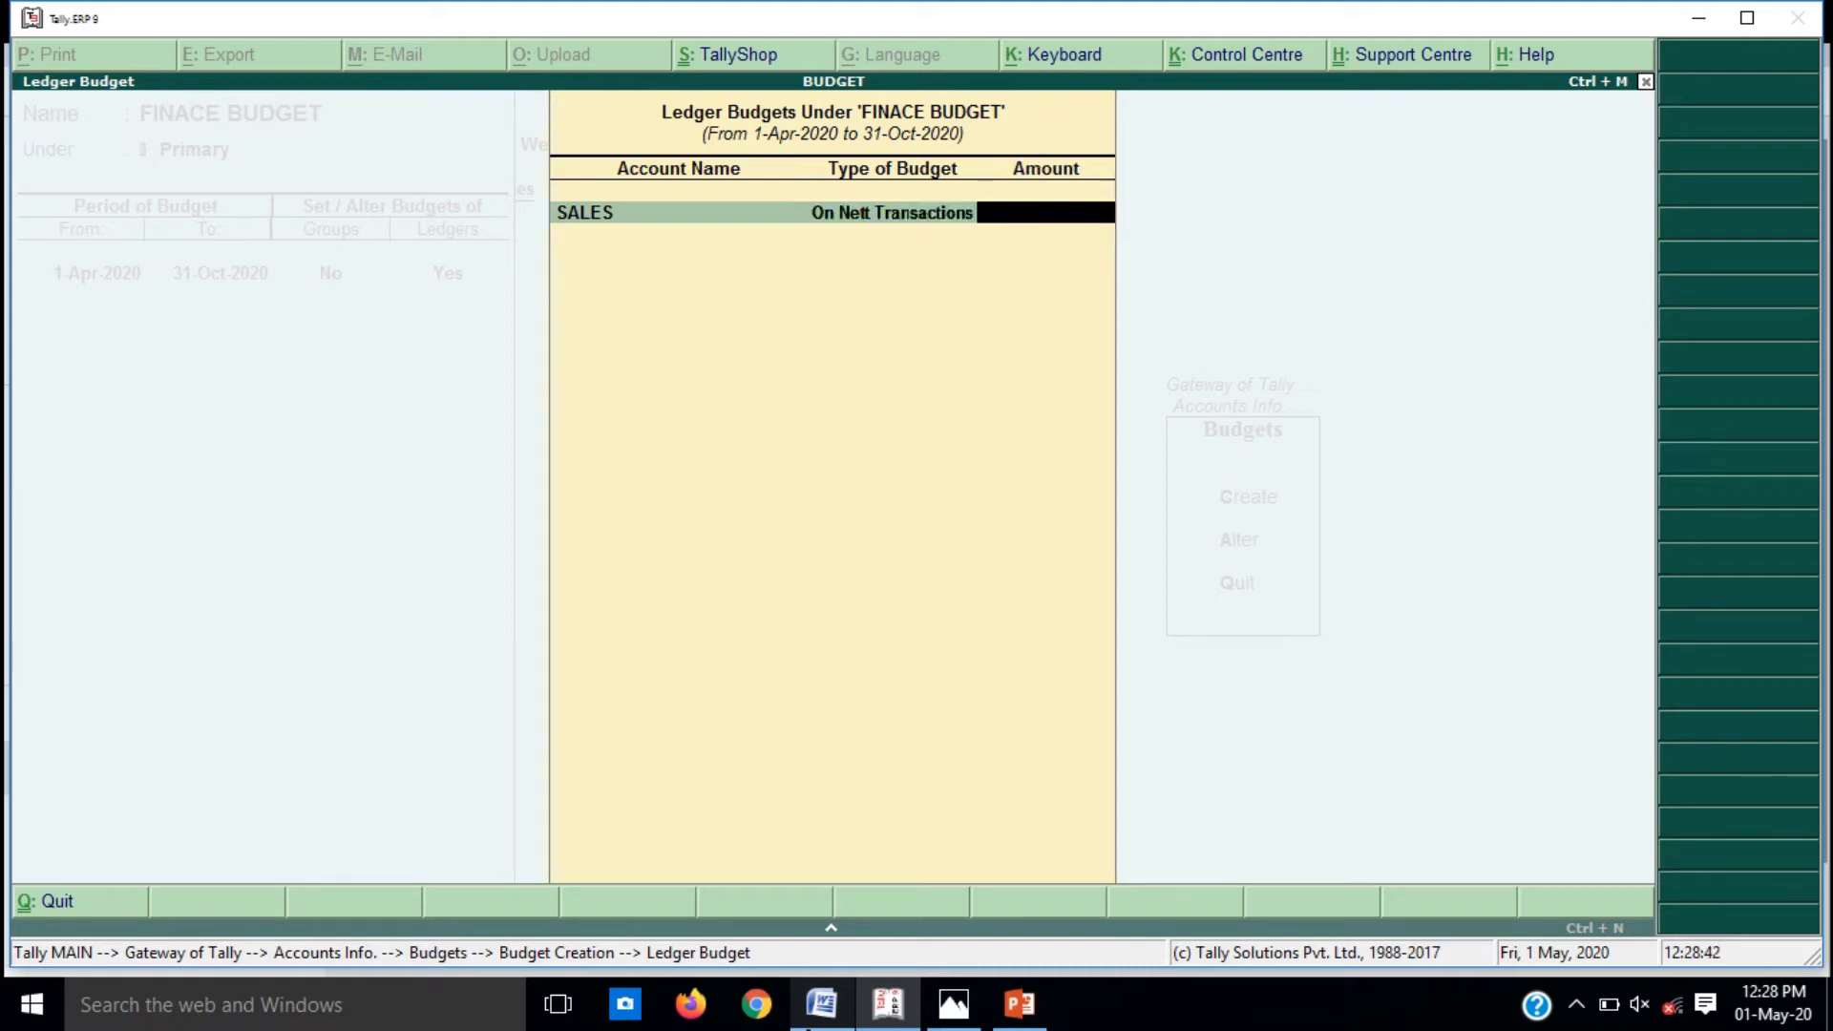
Step: Budget SALES at 70000 and return to the ledger budget list
{"action": "key", "text": "alt+Tab"}
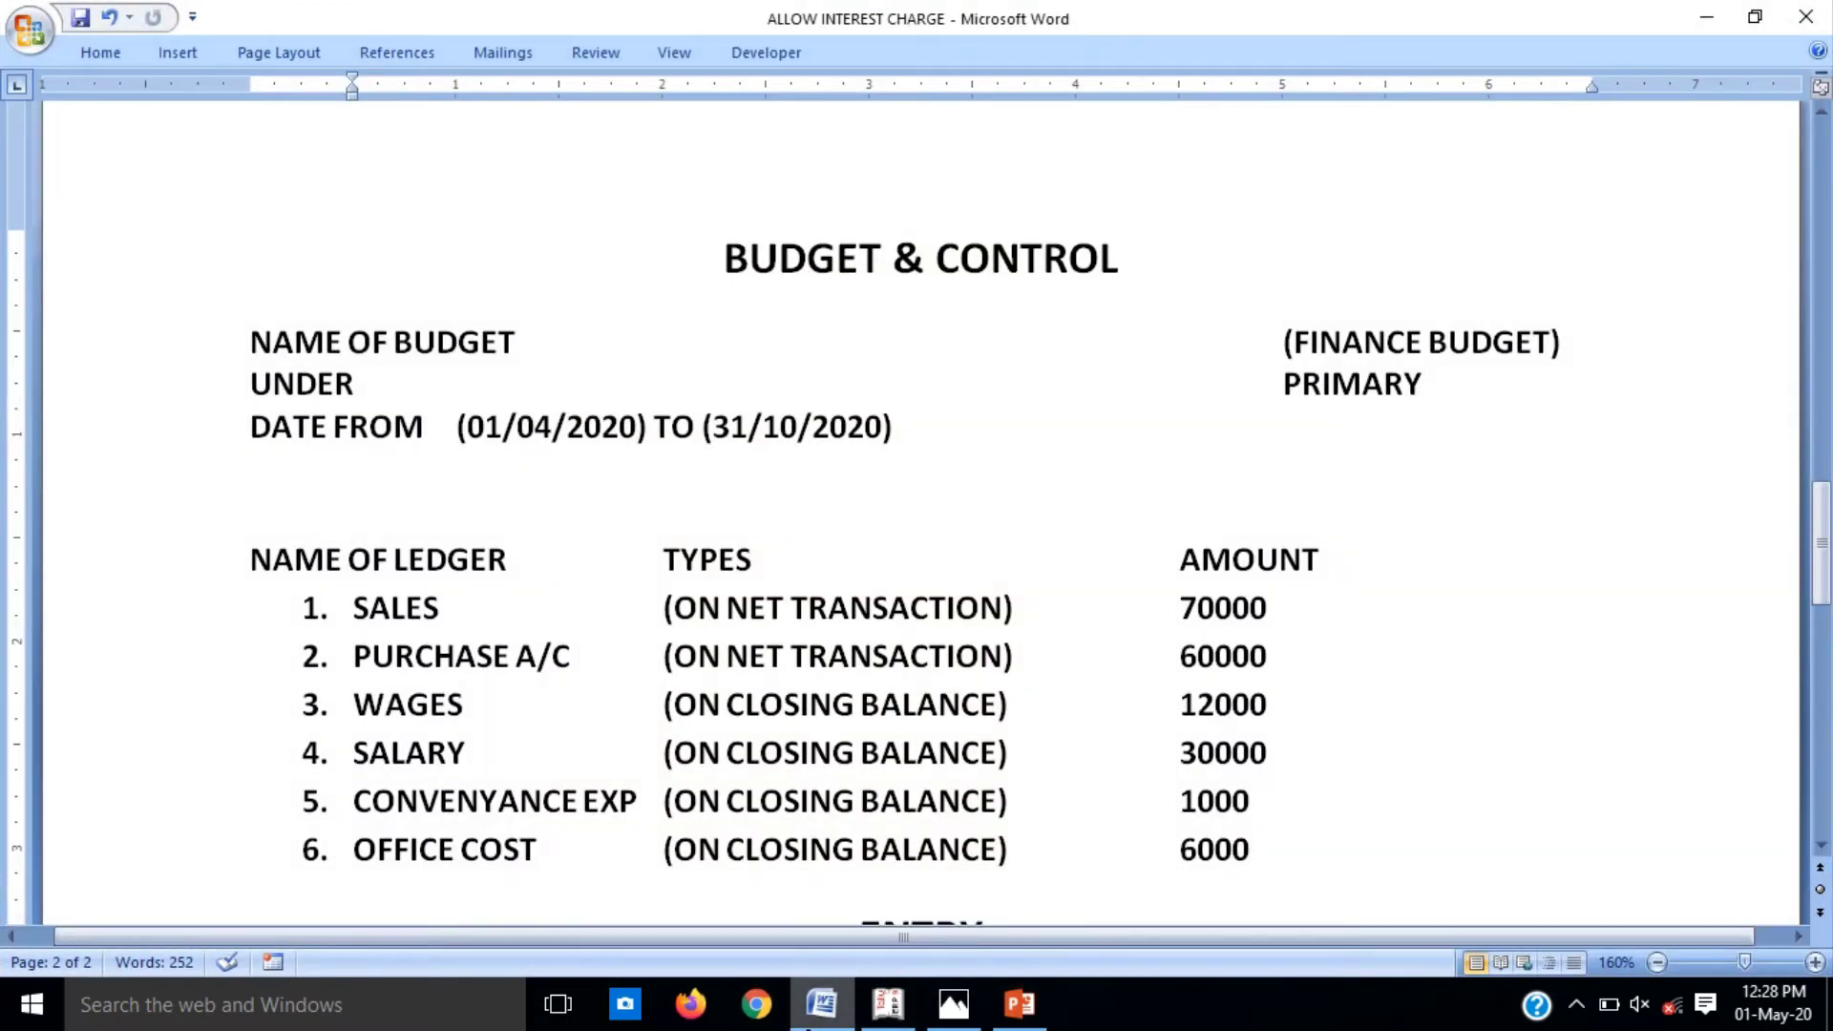
{"action": "key", "text": "alt+Tab"}
{"action": "type", "text": "7000"}
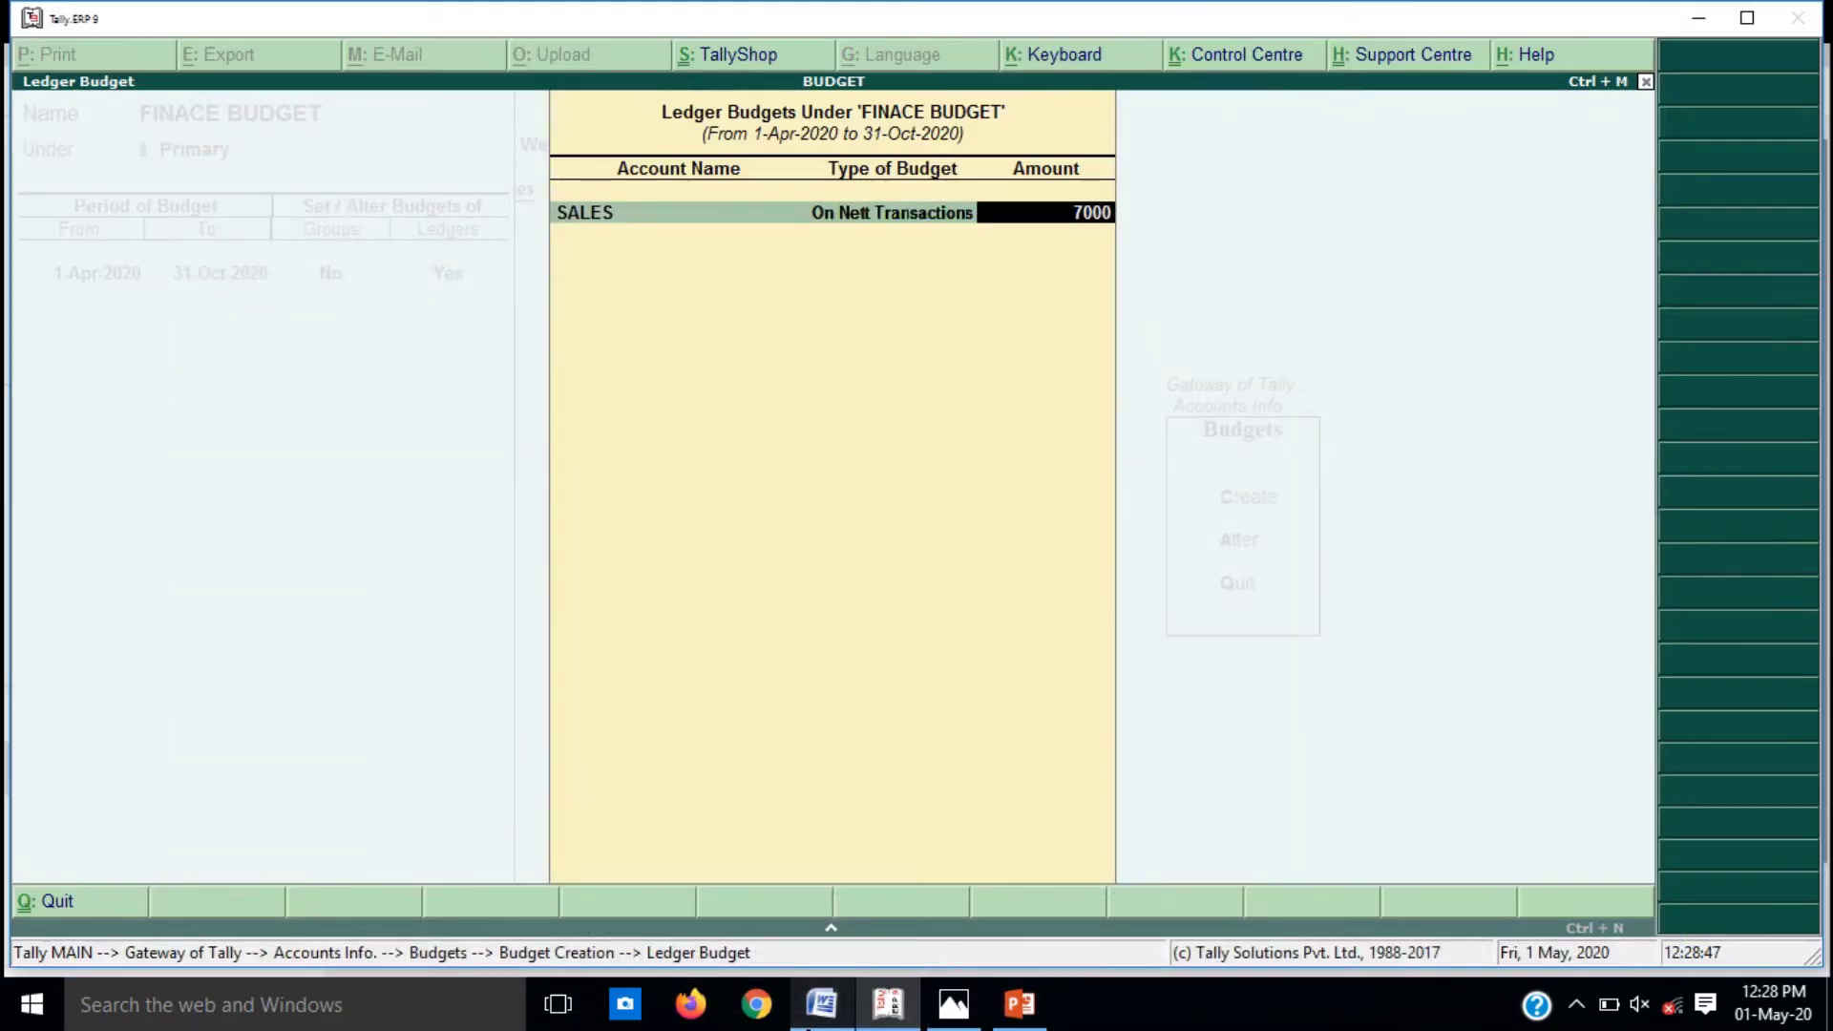
{"action": "type", "text": "0"}
{"action": "key", "text": "Return"}
{"action": "key", "text": "Return"}
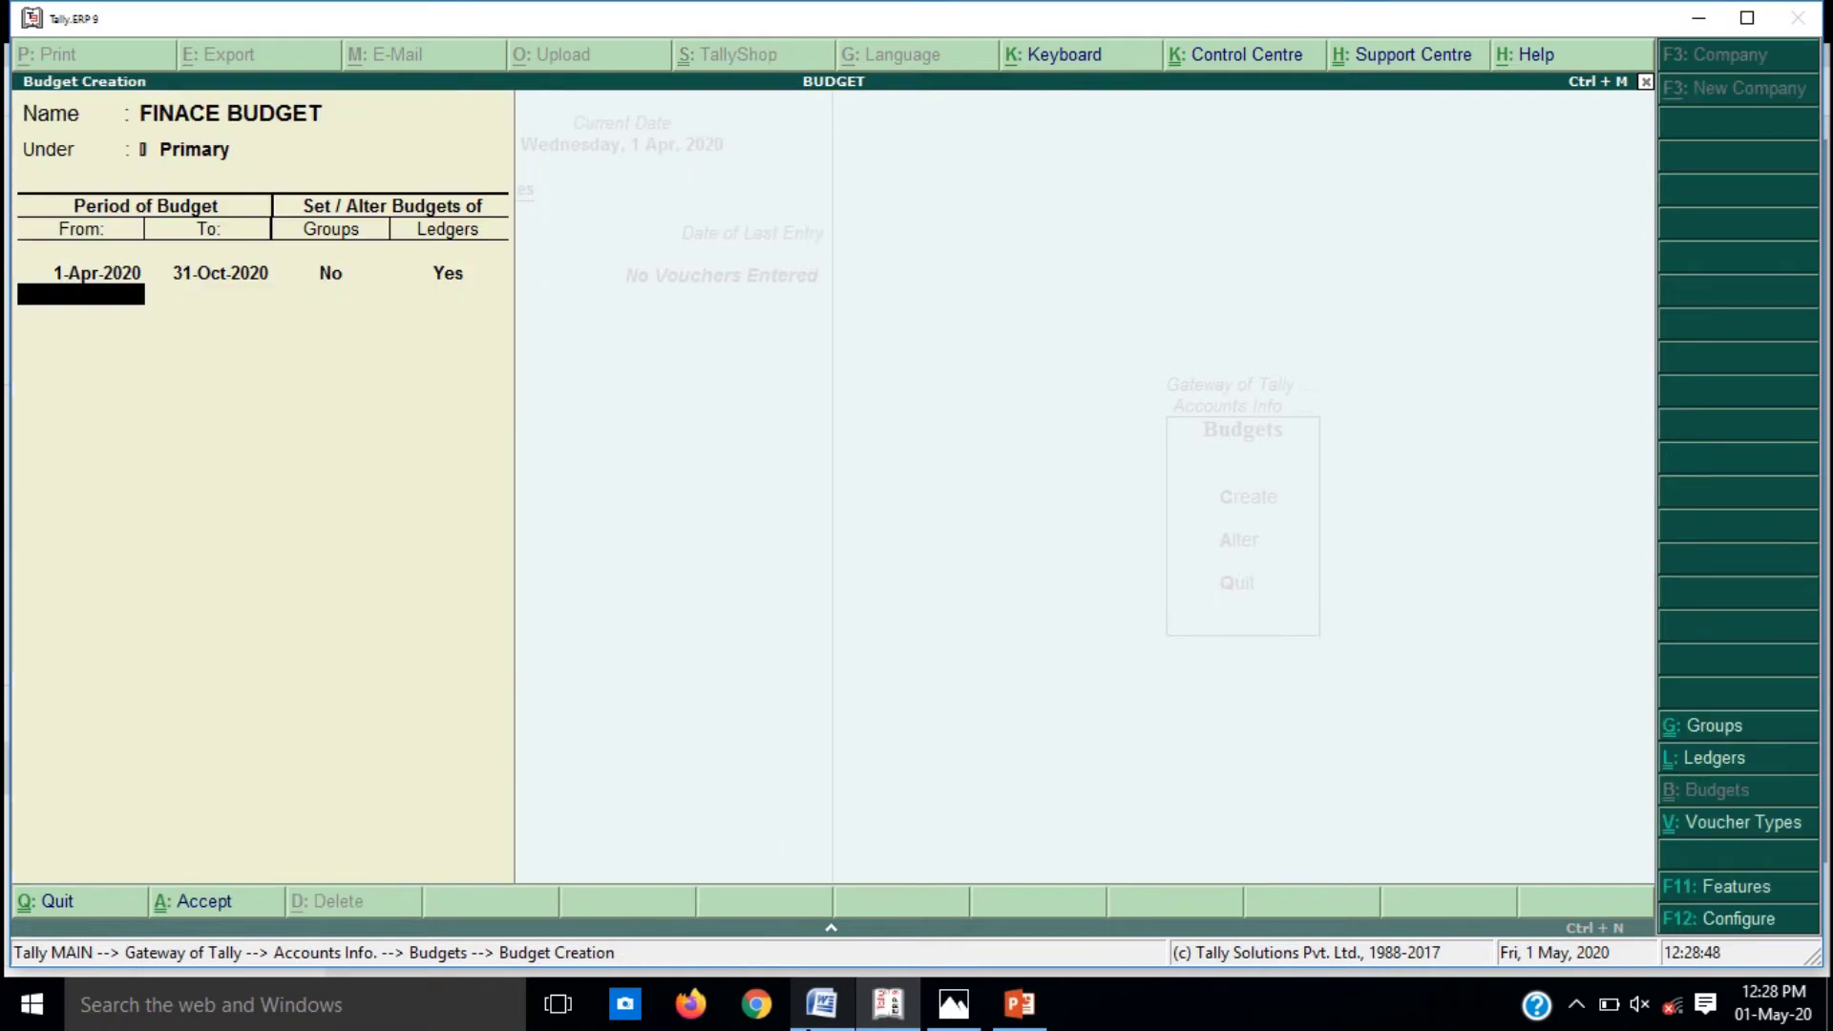
{"action": "key", "text": "BackSpace"}
{"action": "key", "text": "Return"}
{"action": "key", "text": "Return"}
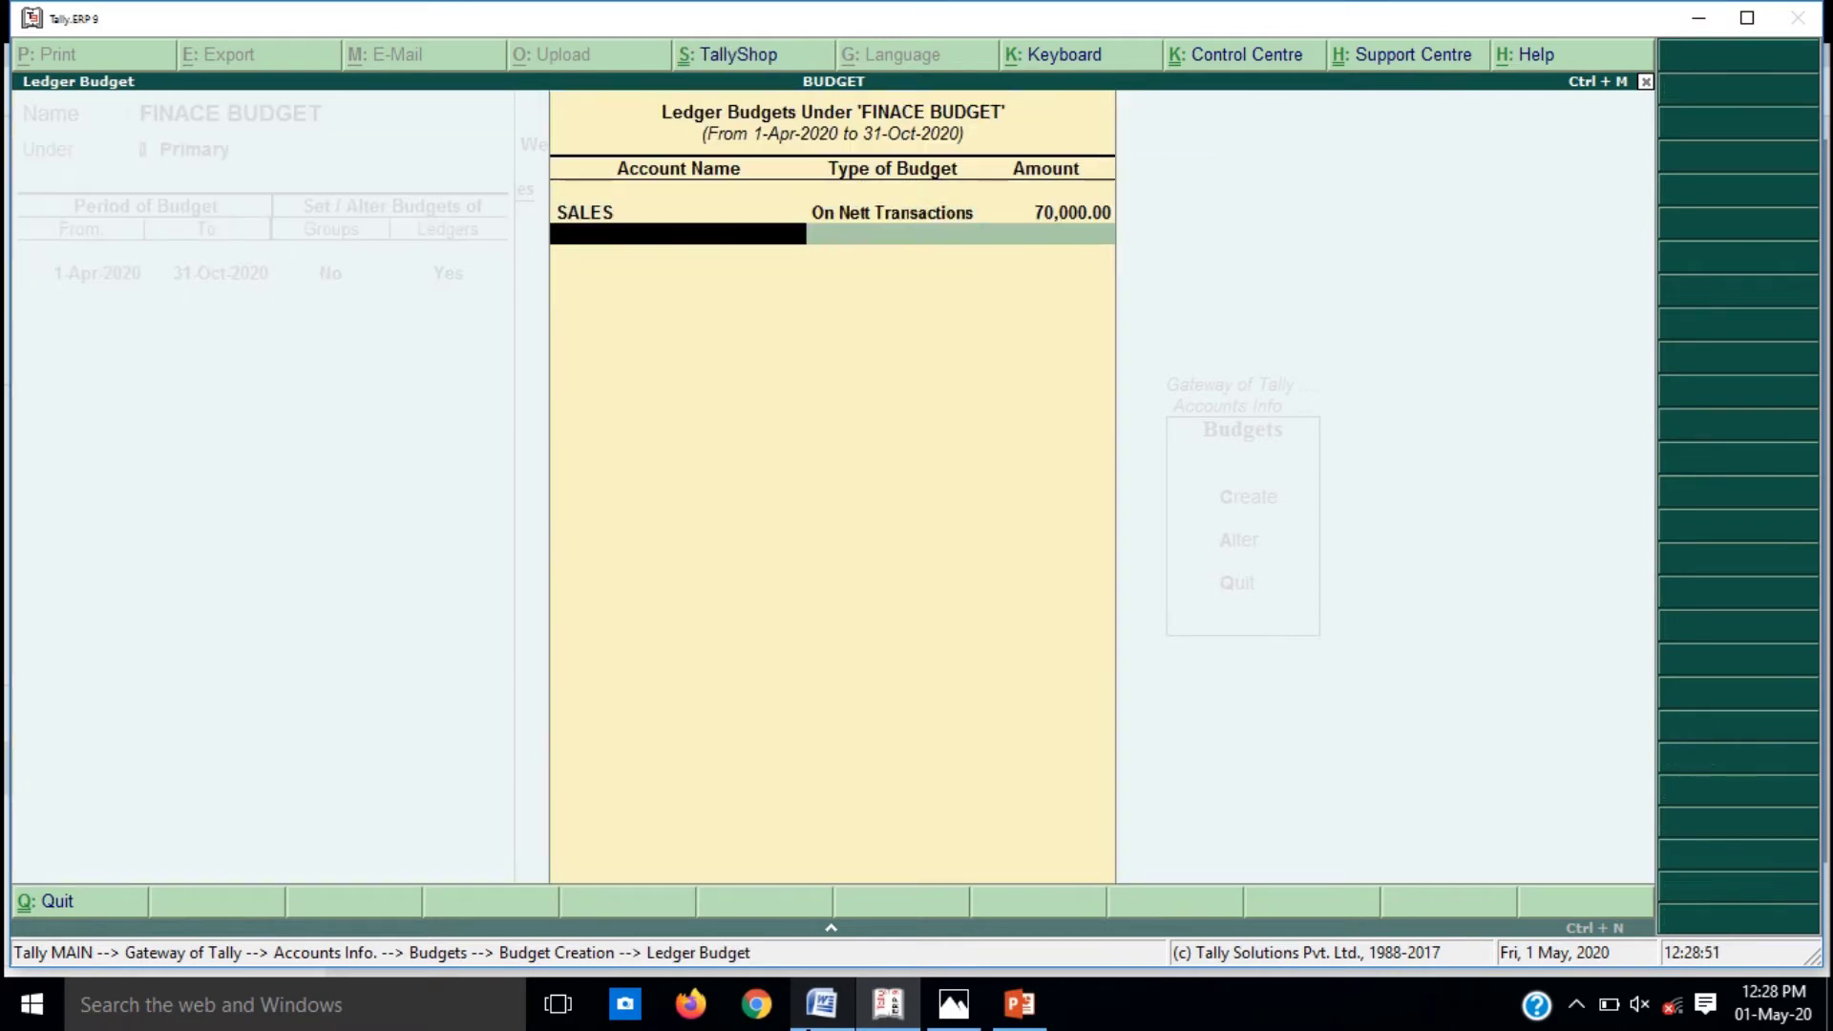
{"action": "key", "text": "alt+Tab"}
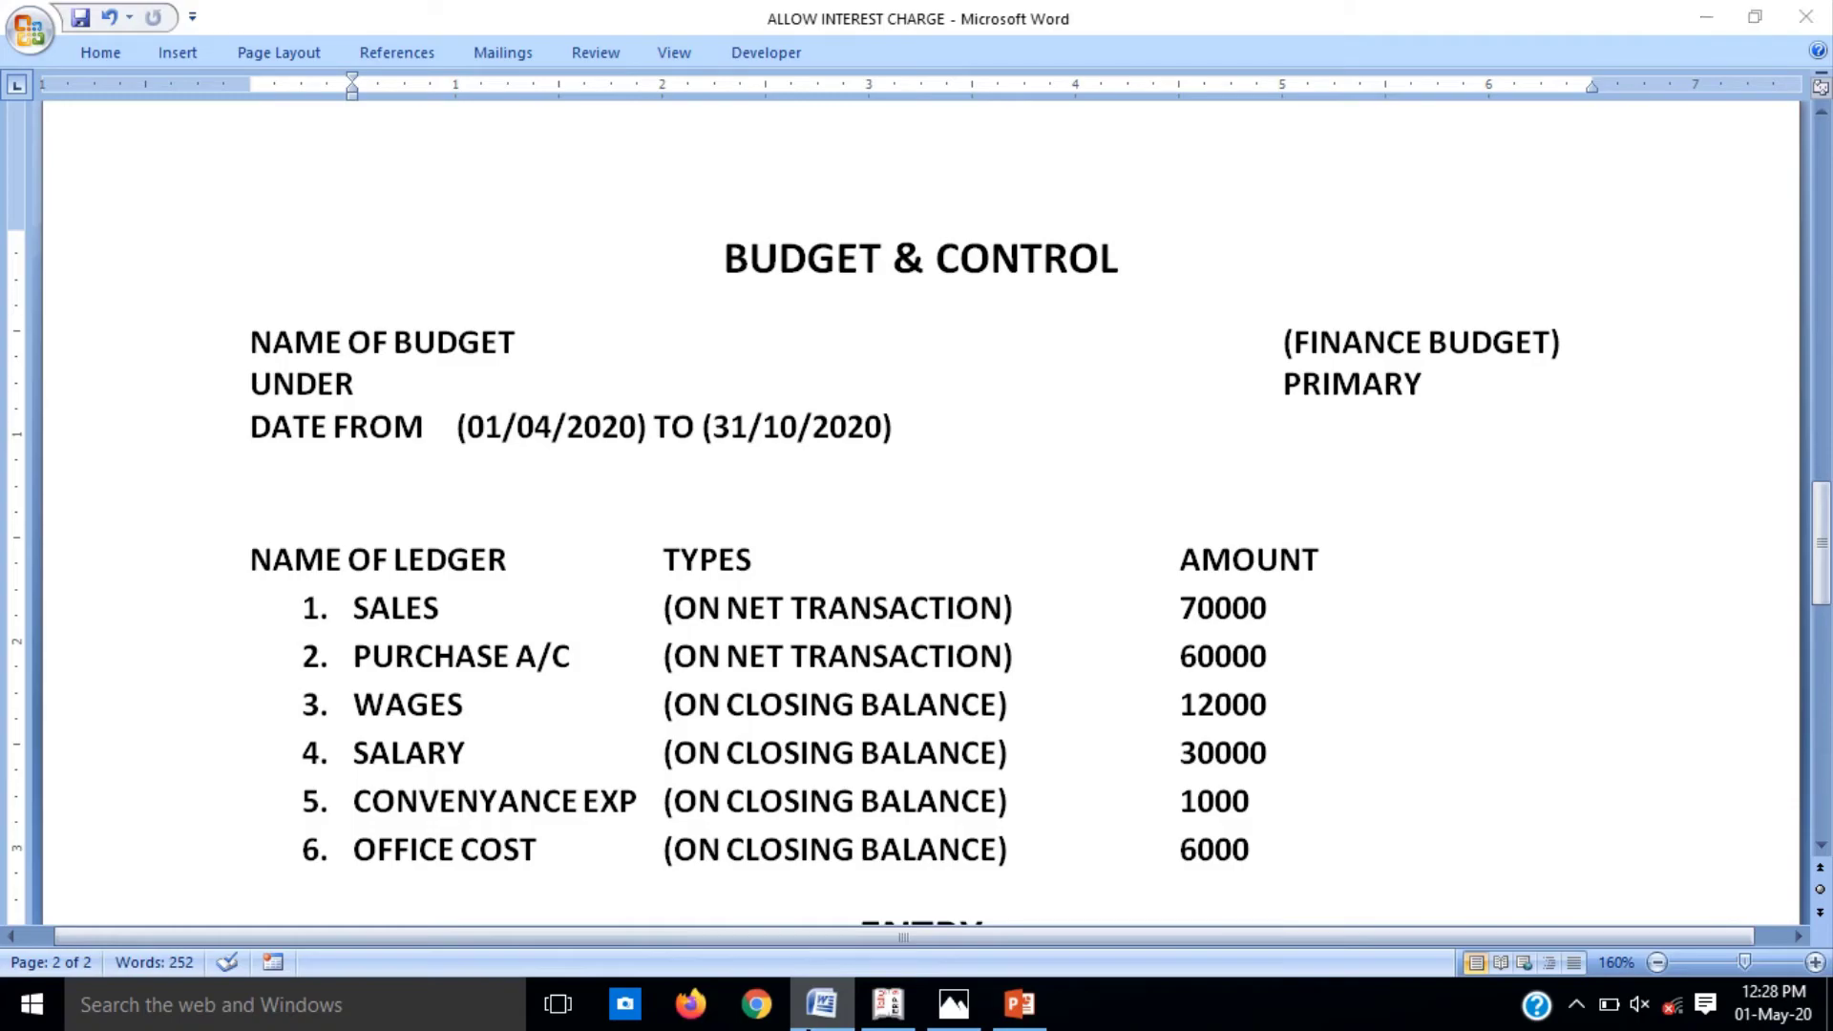
{"action": "key", "text": "alt+Tab"}
{"action": "key", "text": "alt+c"}
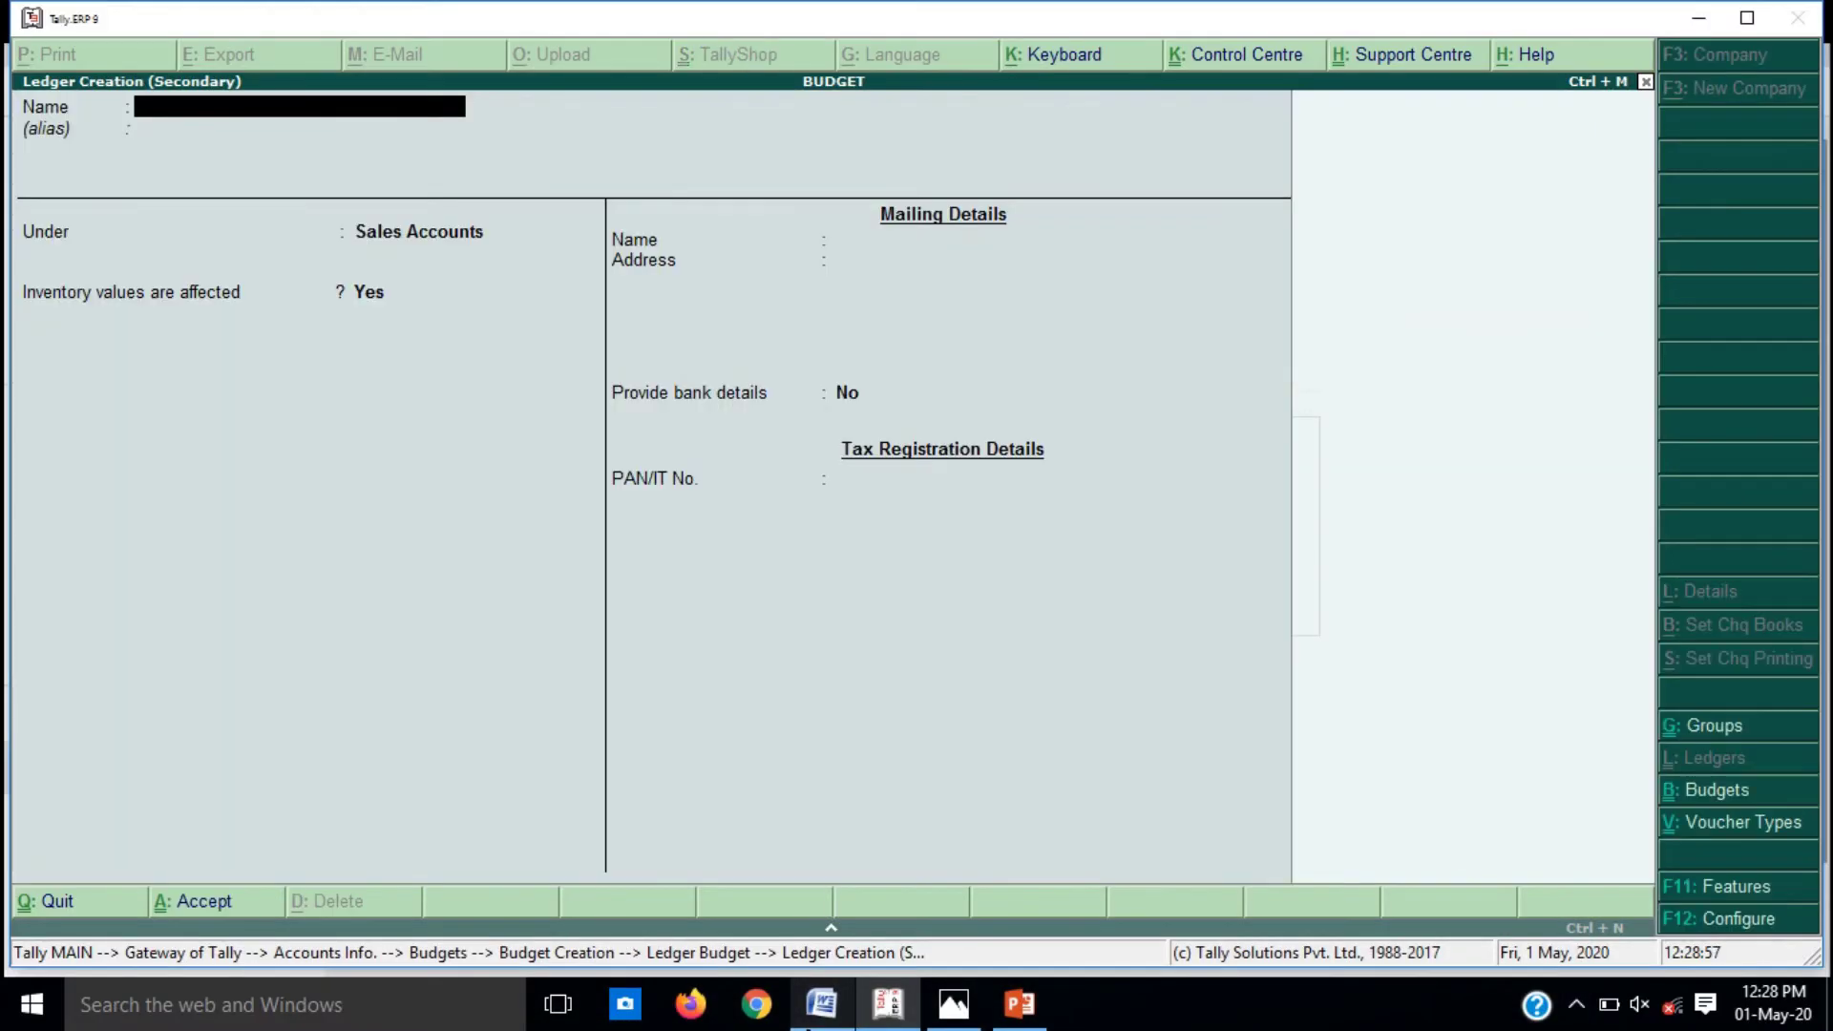
Step: Create PURCHASE A/C under Purchase Accounts and budget it at 60,000 On Nett Transactions
{"action": "type", "text": "PURCHASE A"}
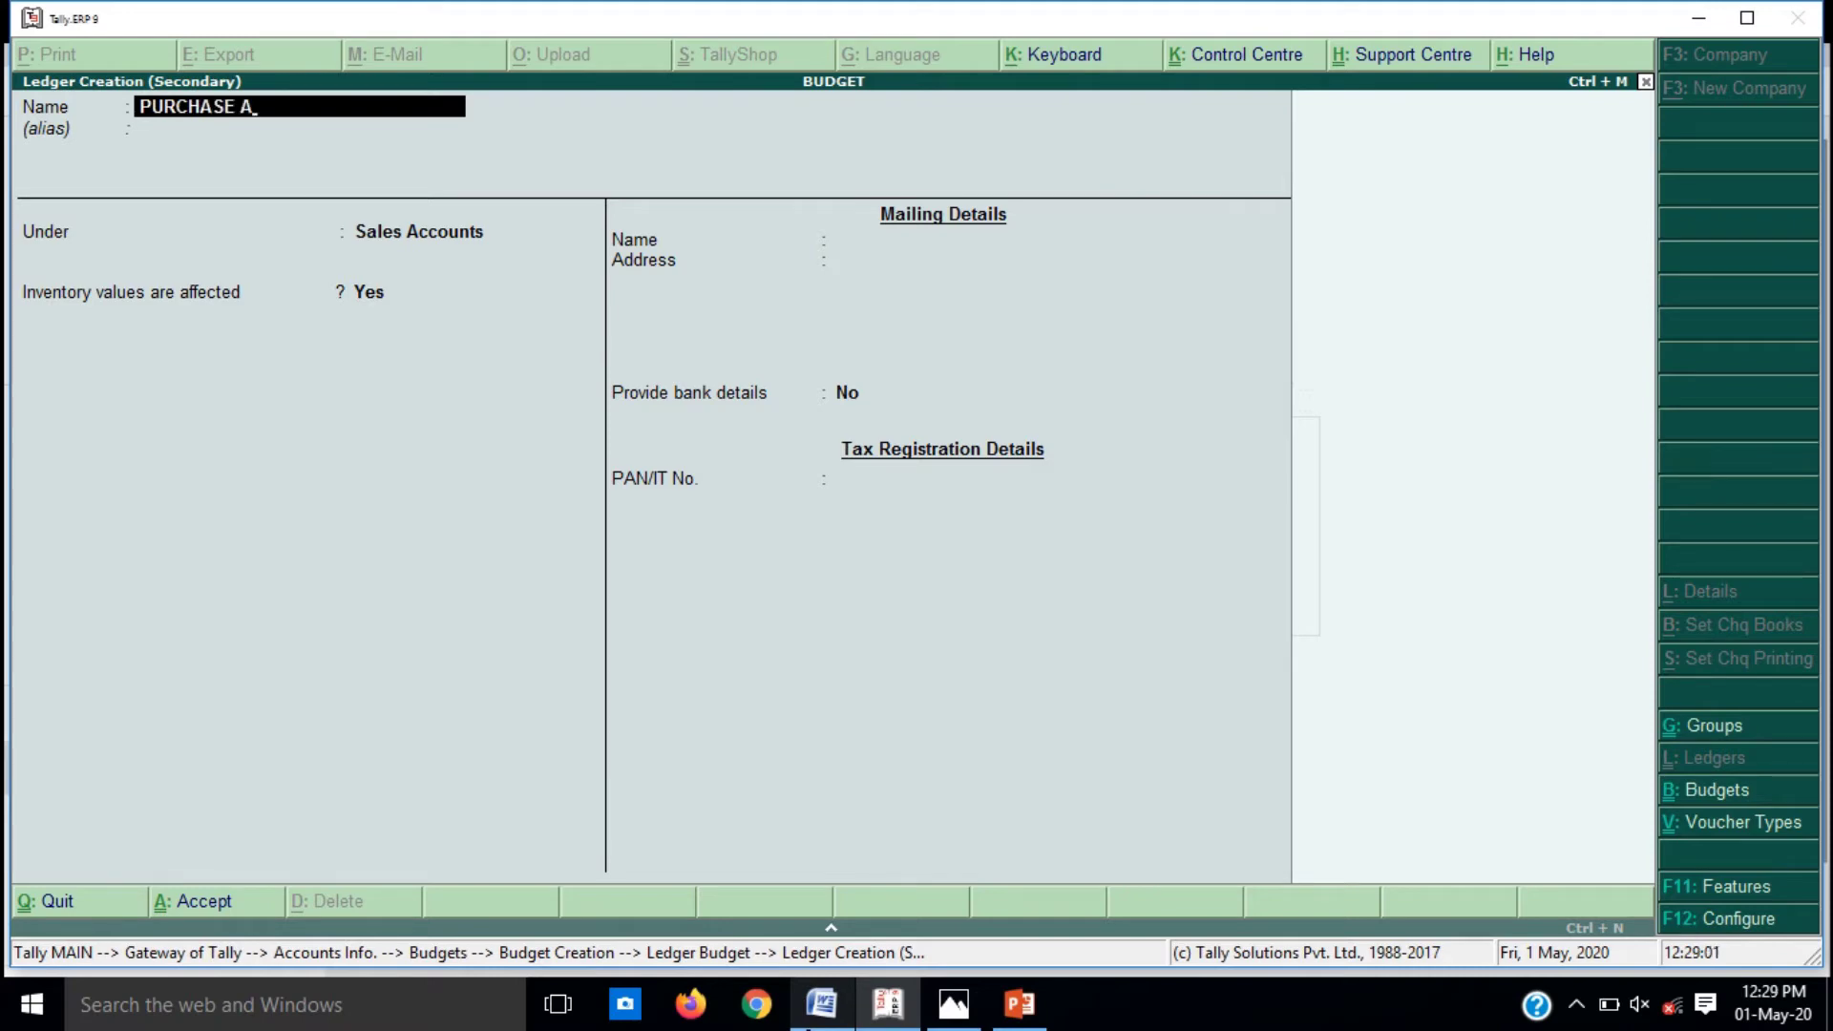
{"action": "type", "text": "/C"}
{"action": "key", "text": "Return"}
{"action": "key", "text": "Return"}
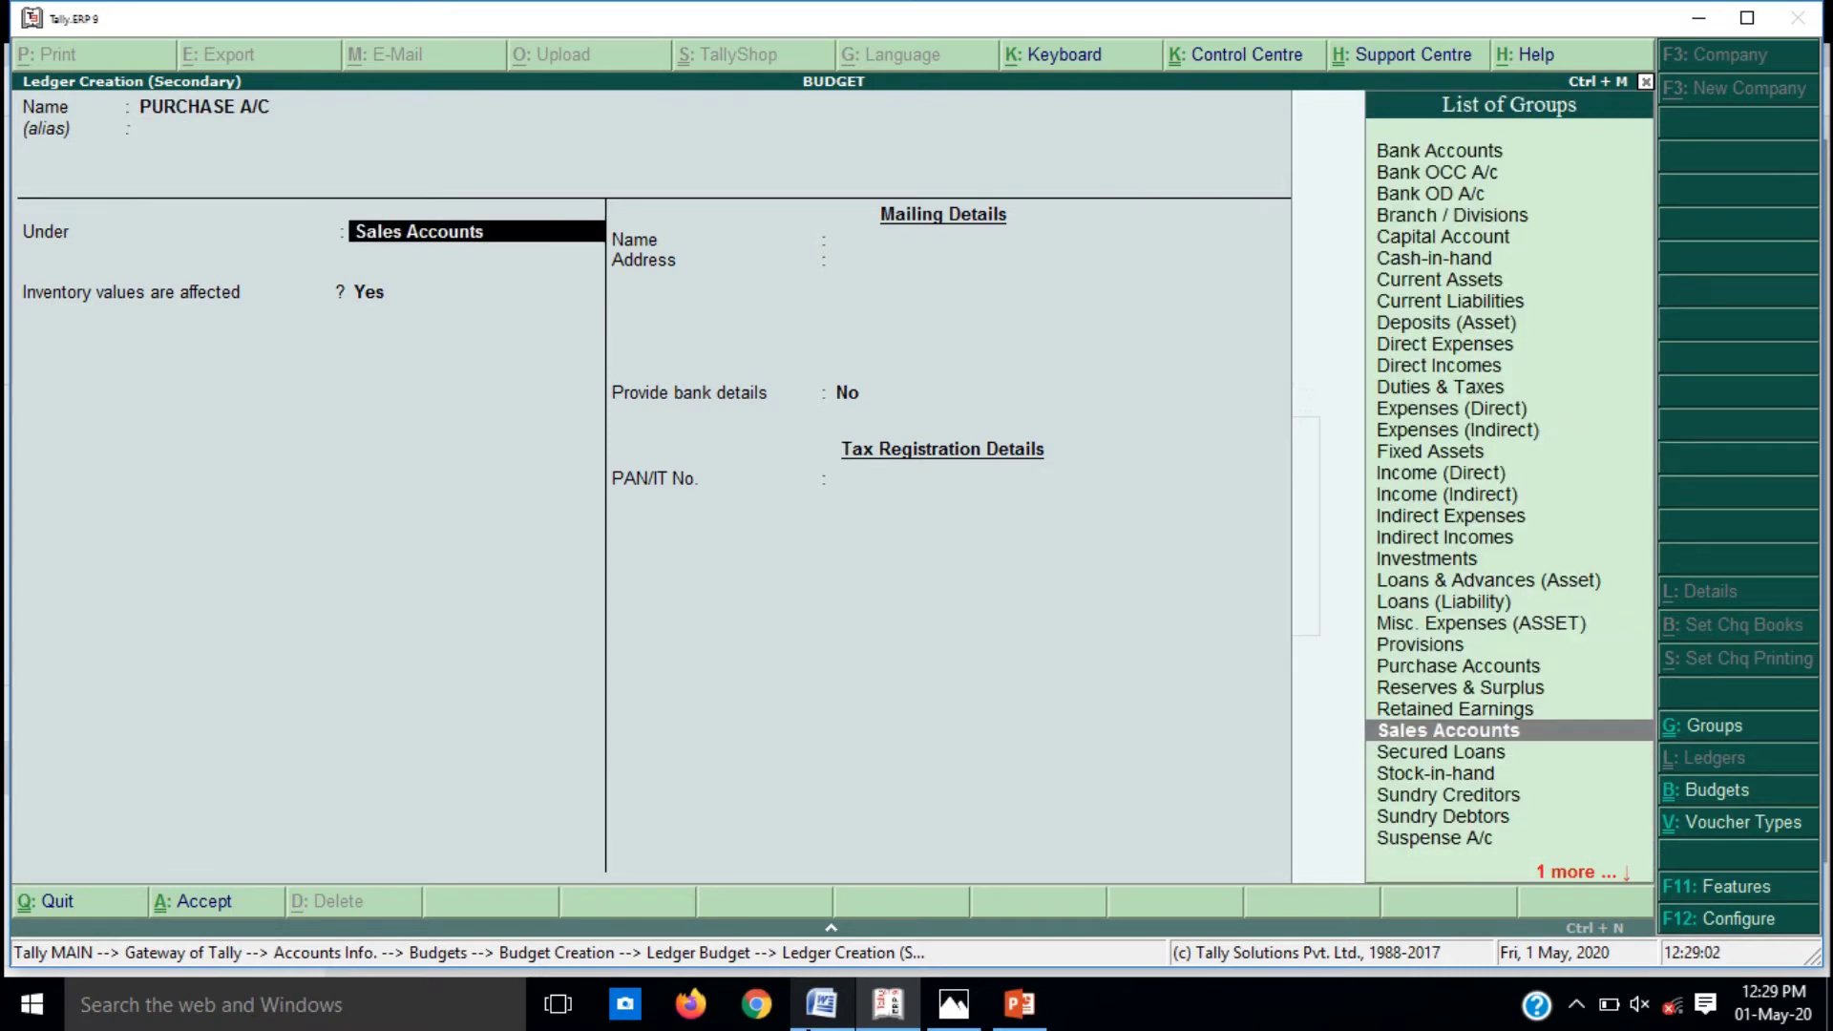
{"action": "type", "text": "PU"}
{"action": "key", "text": "Return"}
{"action": "key", "text": "Return"}
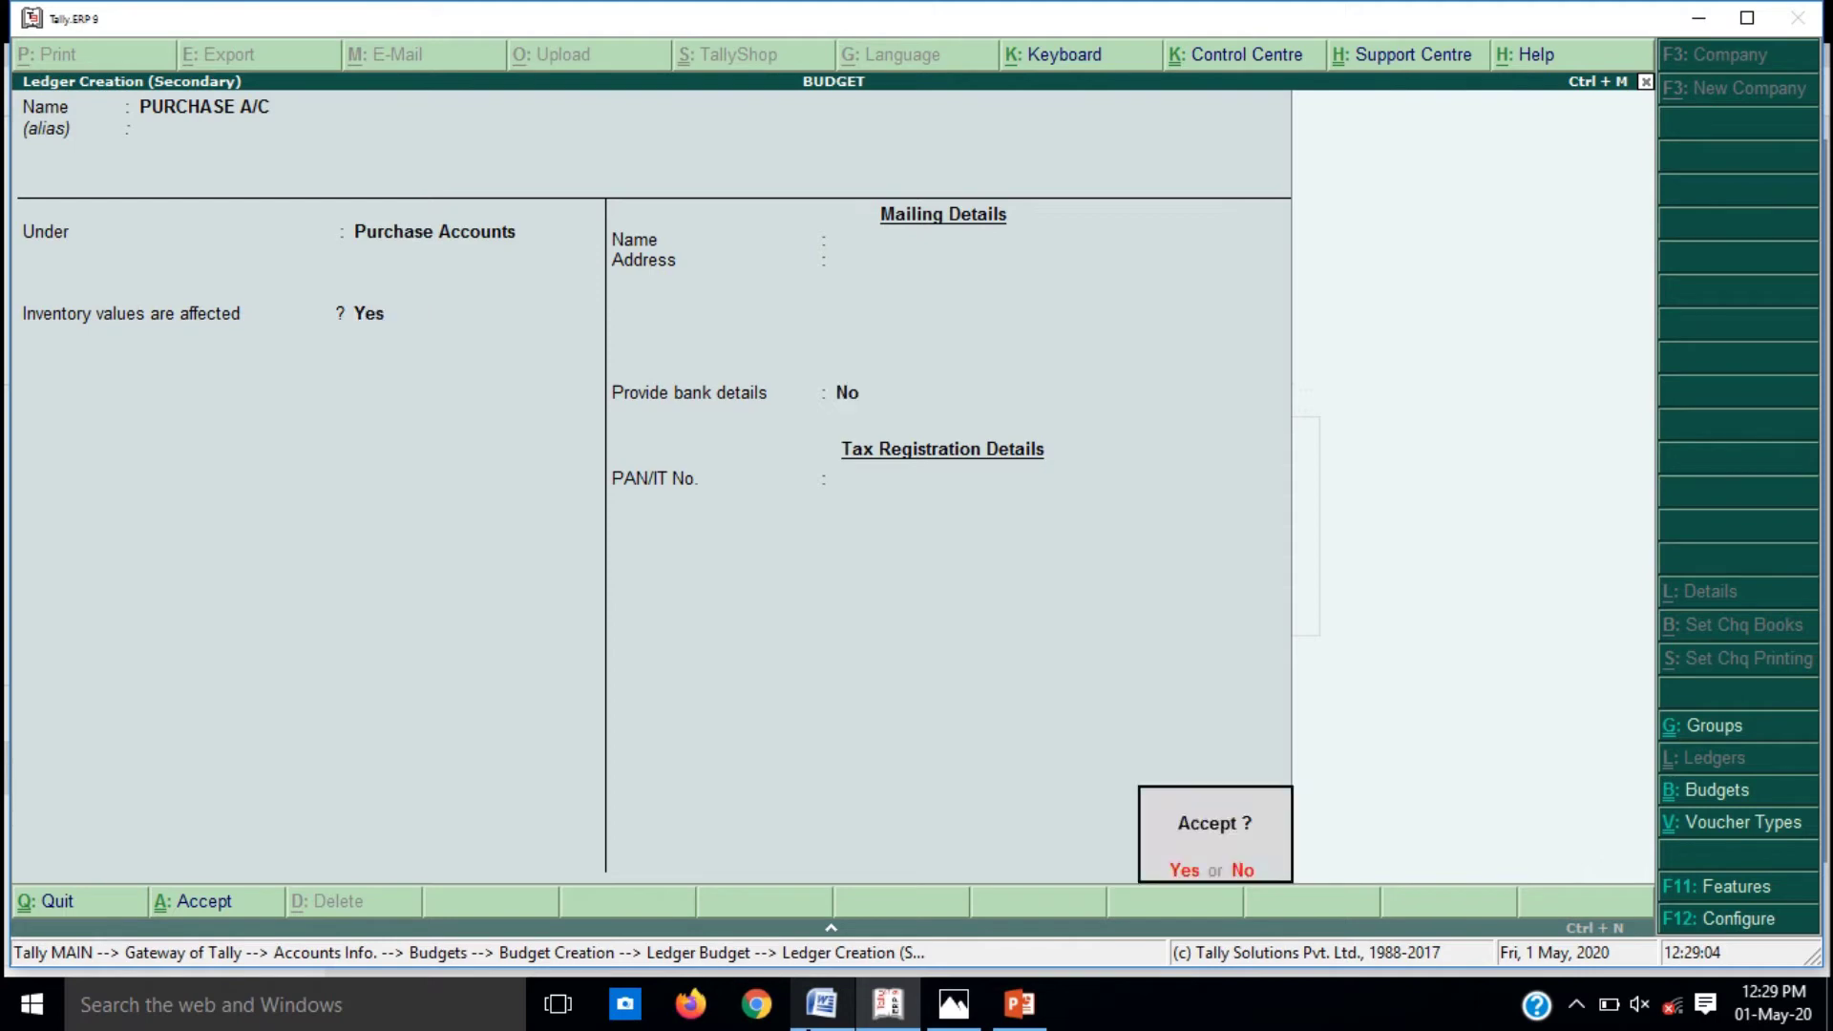
{"action": "key", "text": "Return"}
{"action": "key", "text": "Down"}
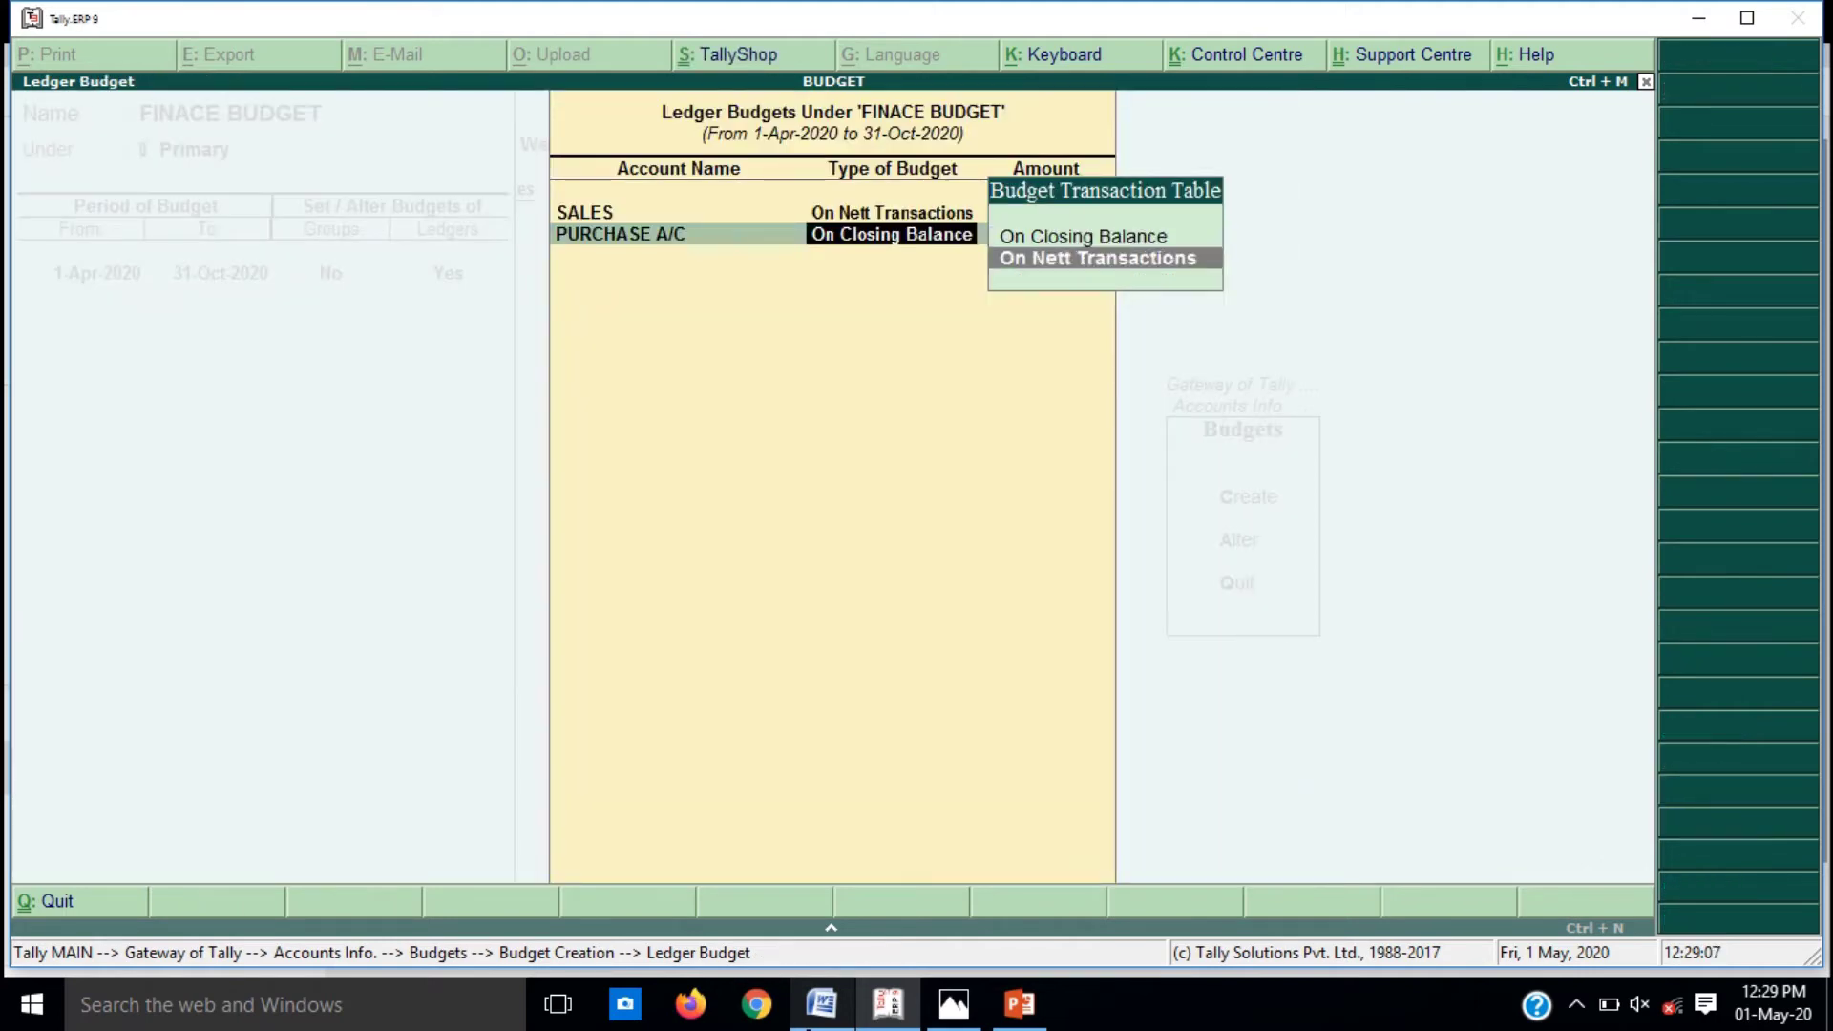
{"action": "key", "text": "Return"}
{"action": "type", "text": "60,00"}
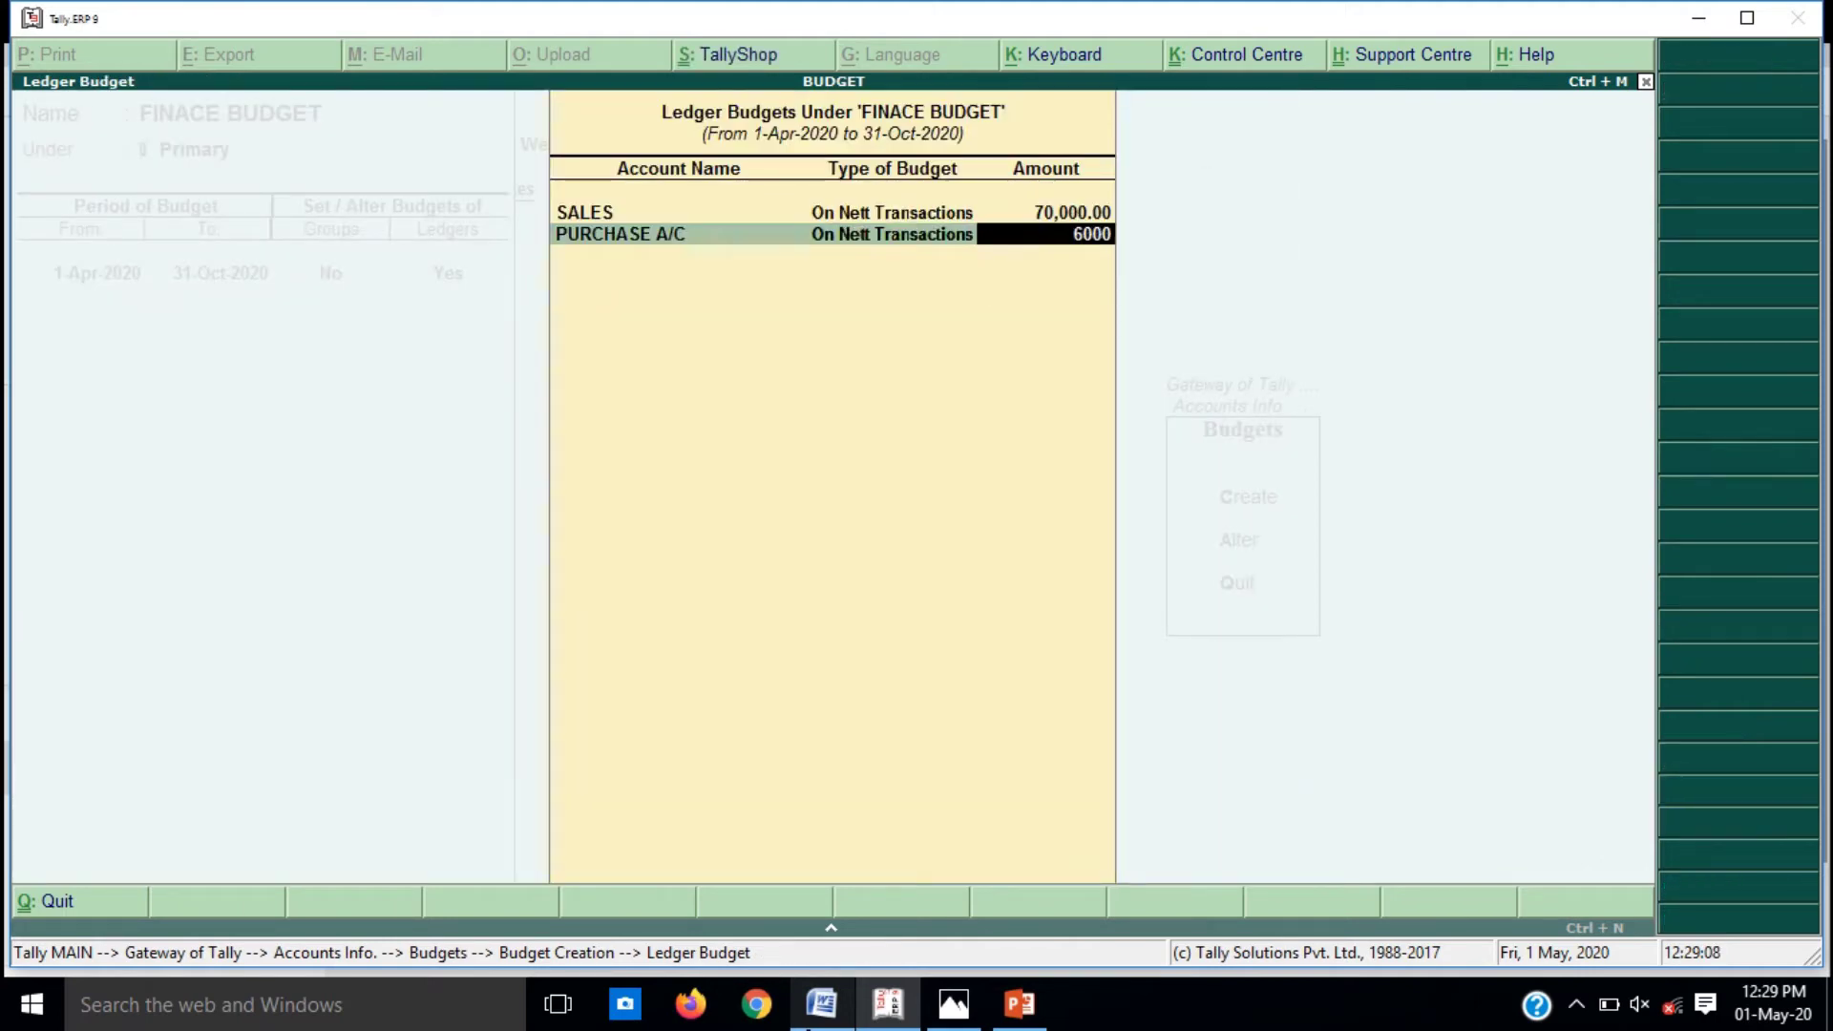
{"action": "type", "text": "0"}
{"action": "key", "text": "Return"}
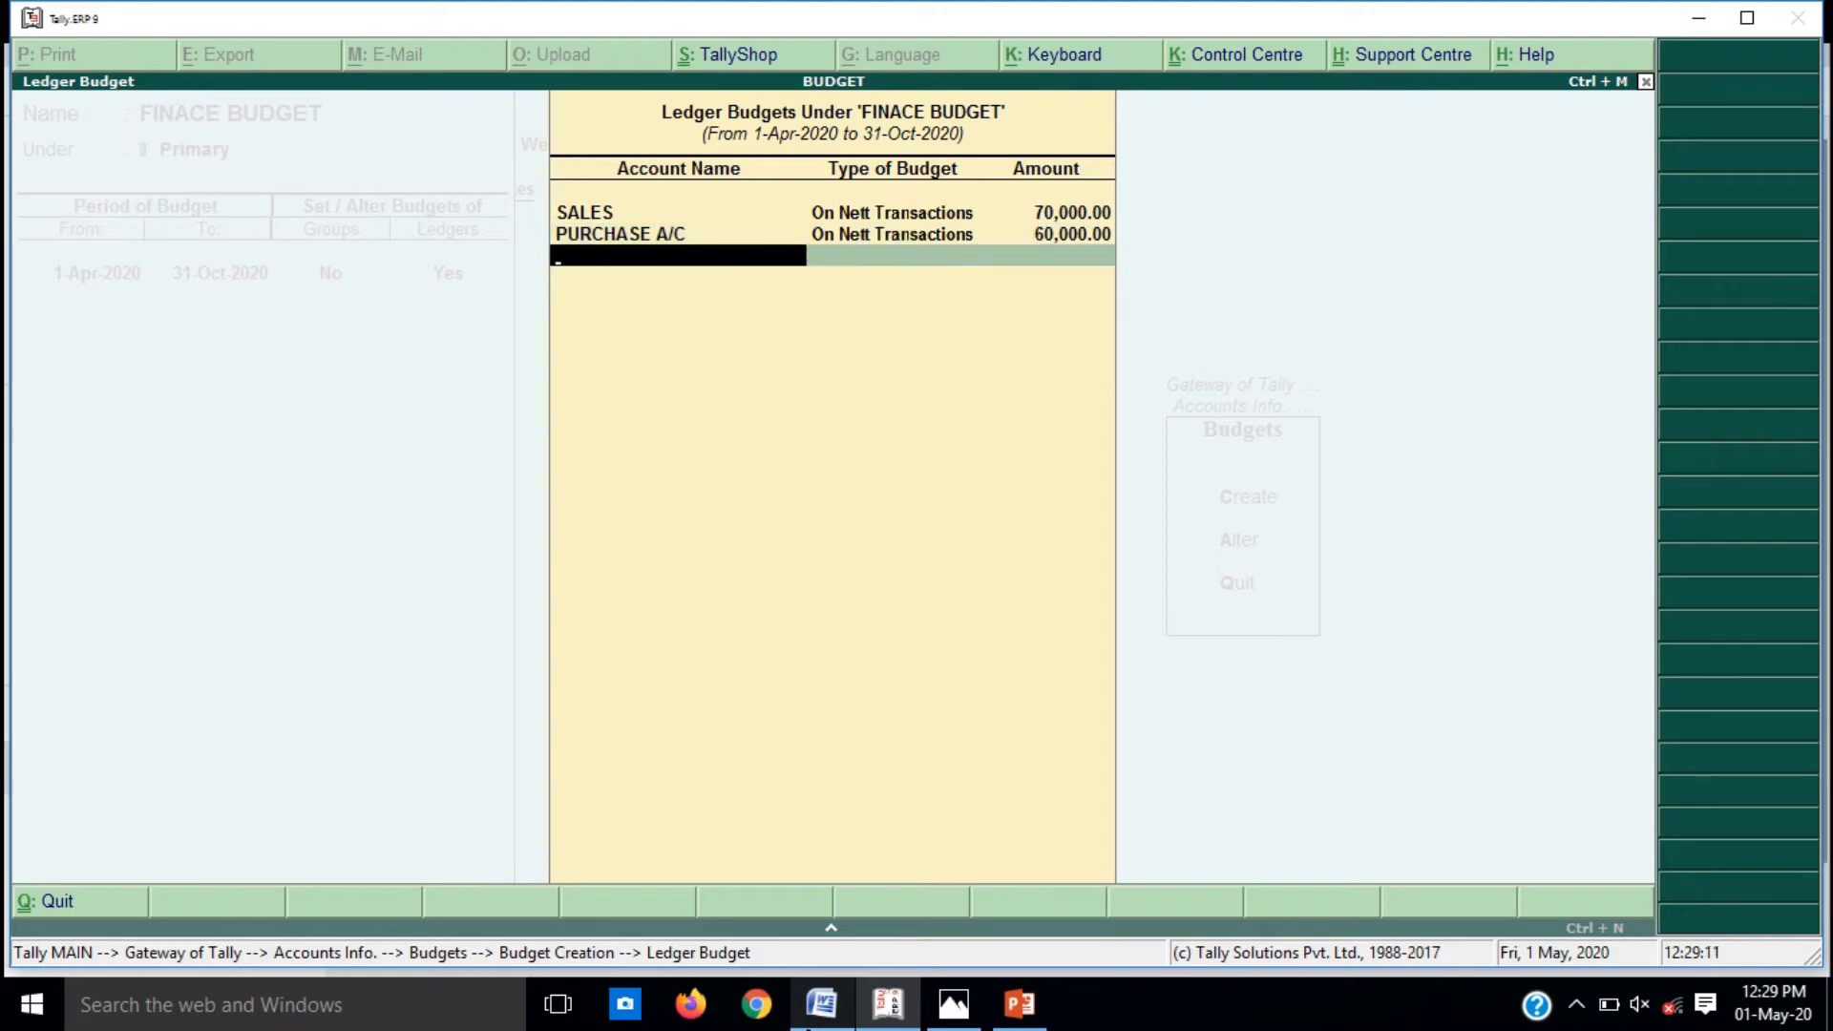
{"action": "key", "text": "alt+Tab"}
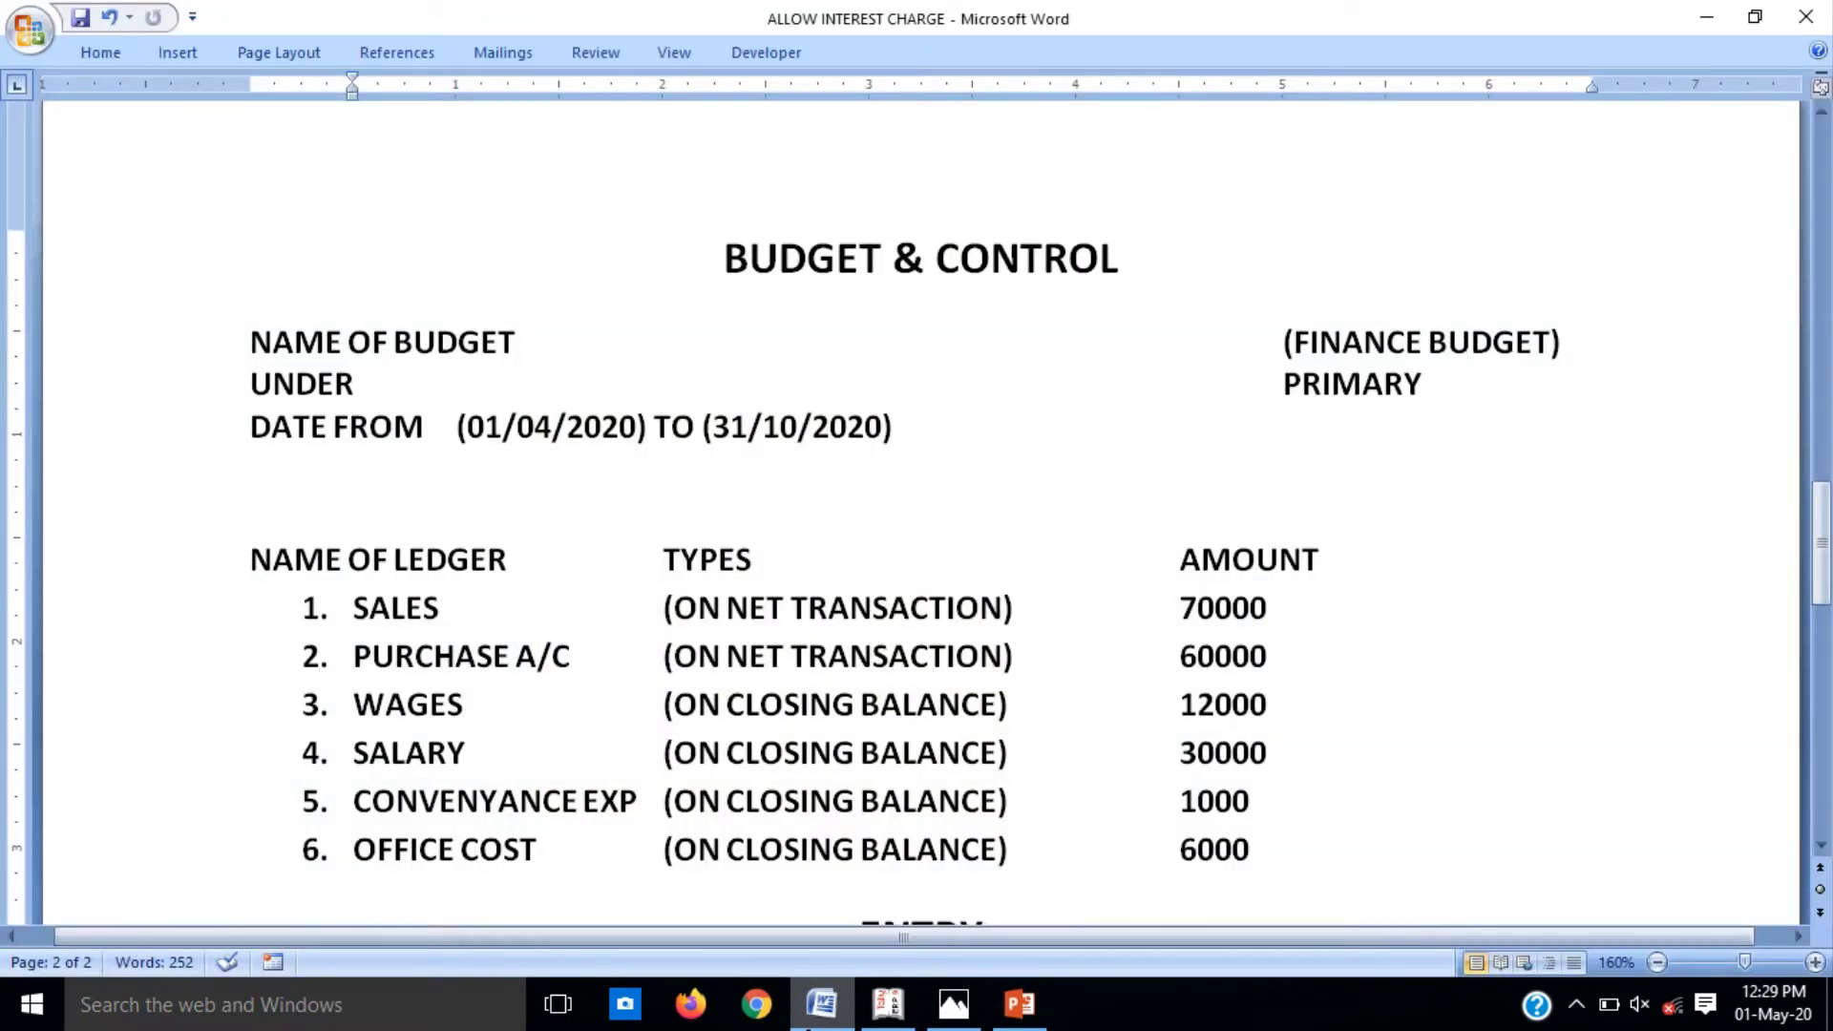
{"action": "key", "text": "alt+Tab"}
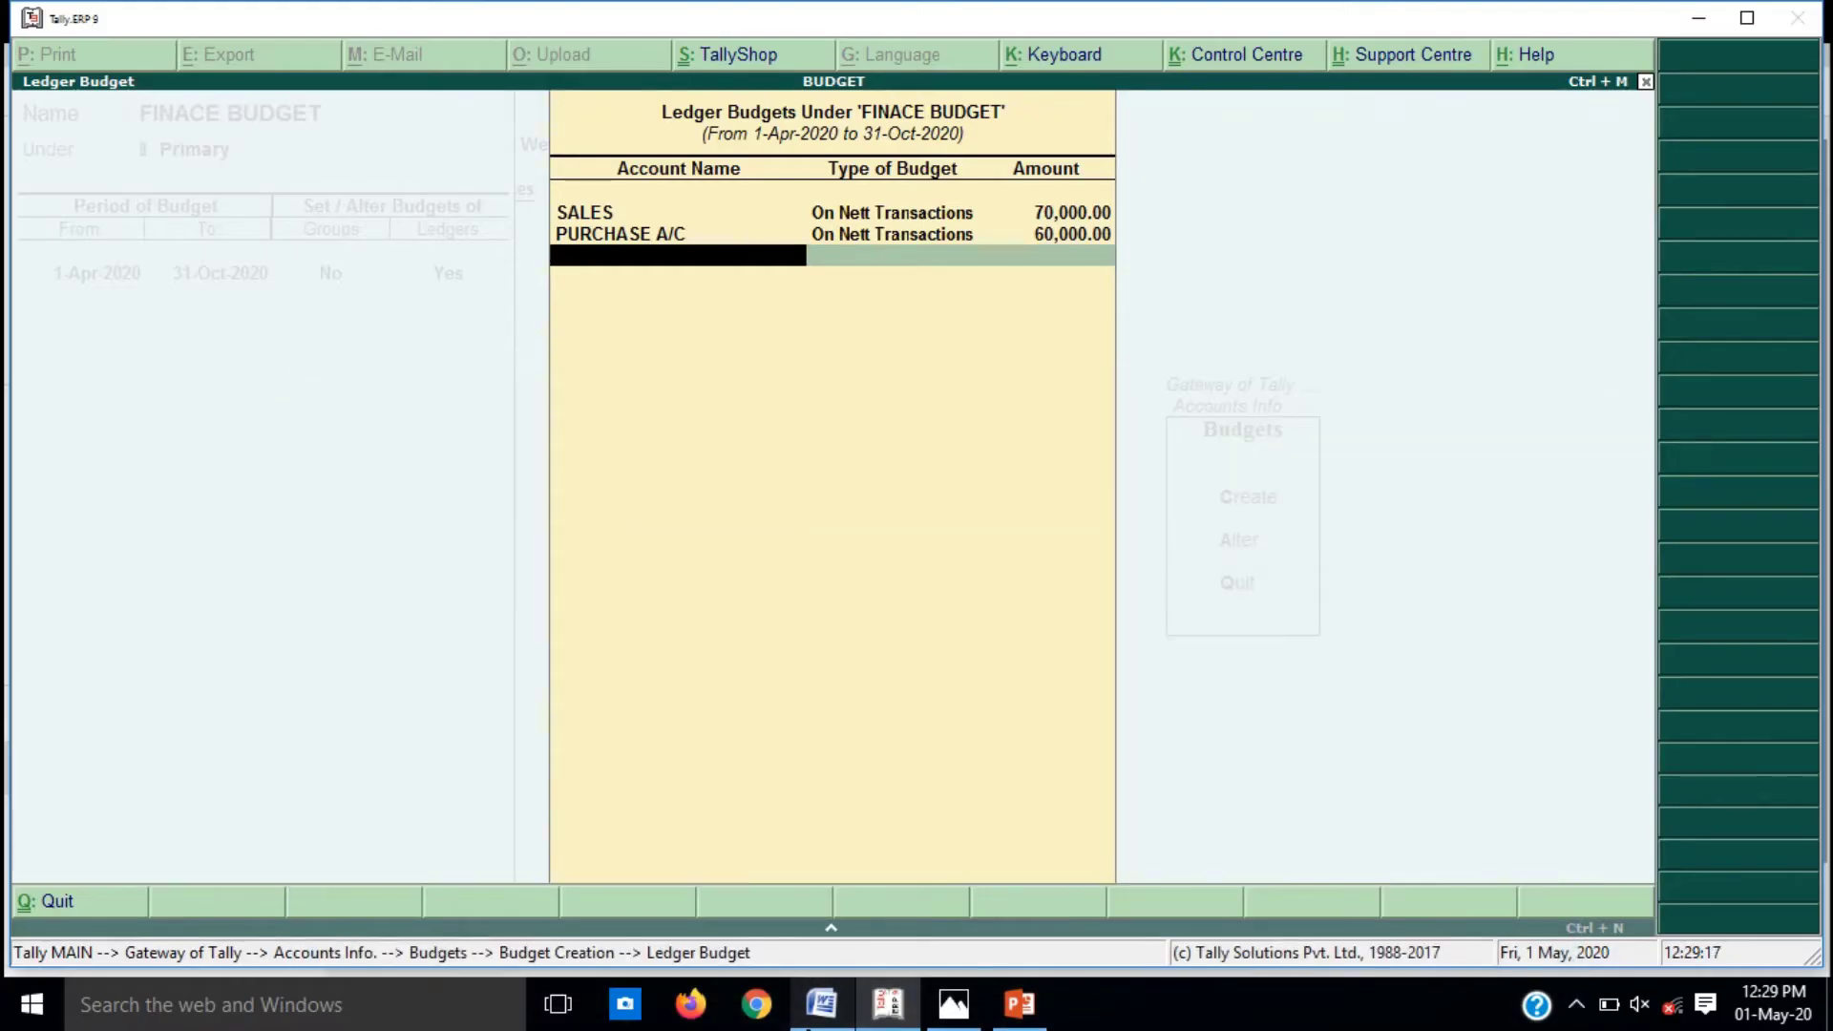
{"action": "key", "text": "alt+c"}
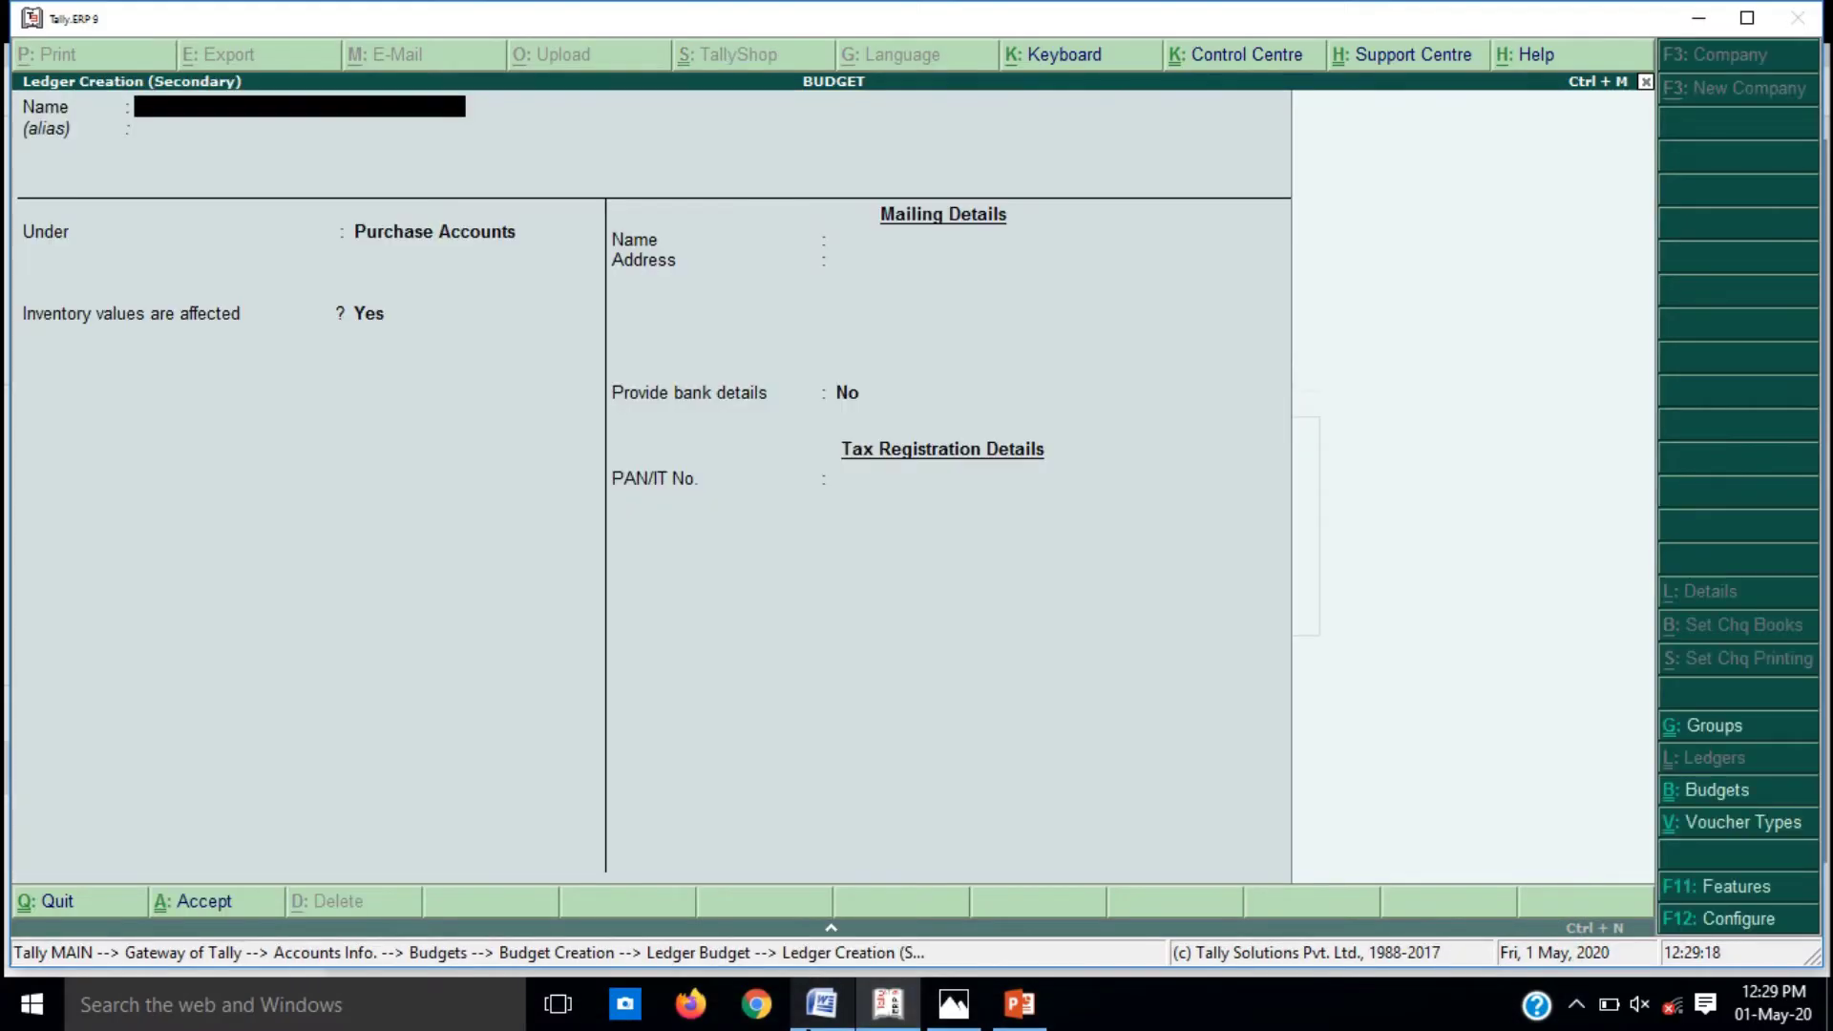
Step: Create and save a WAGES ledger under Direct Expenses
{"action": "type", "text": "WAGES"}
{"action": "key", "text": "Return"}
{"action": "type", "text": "I"}
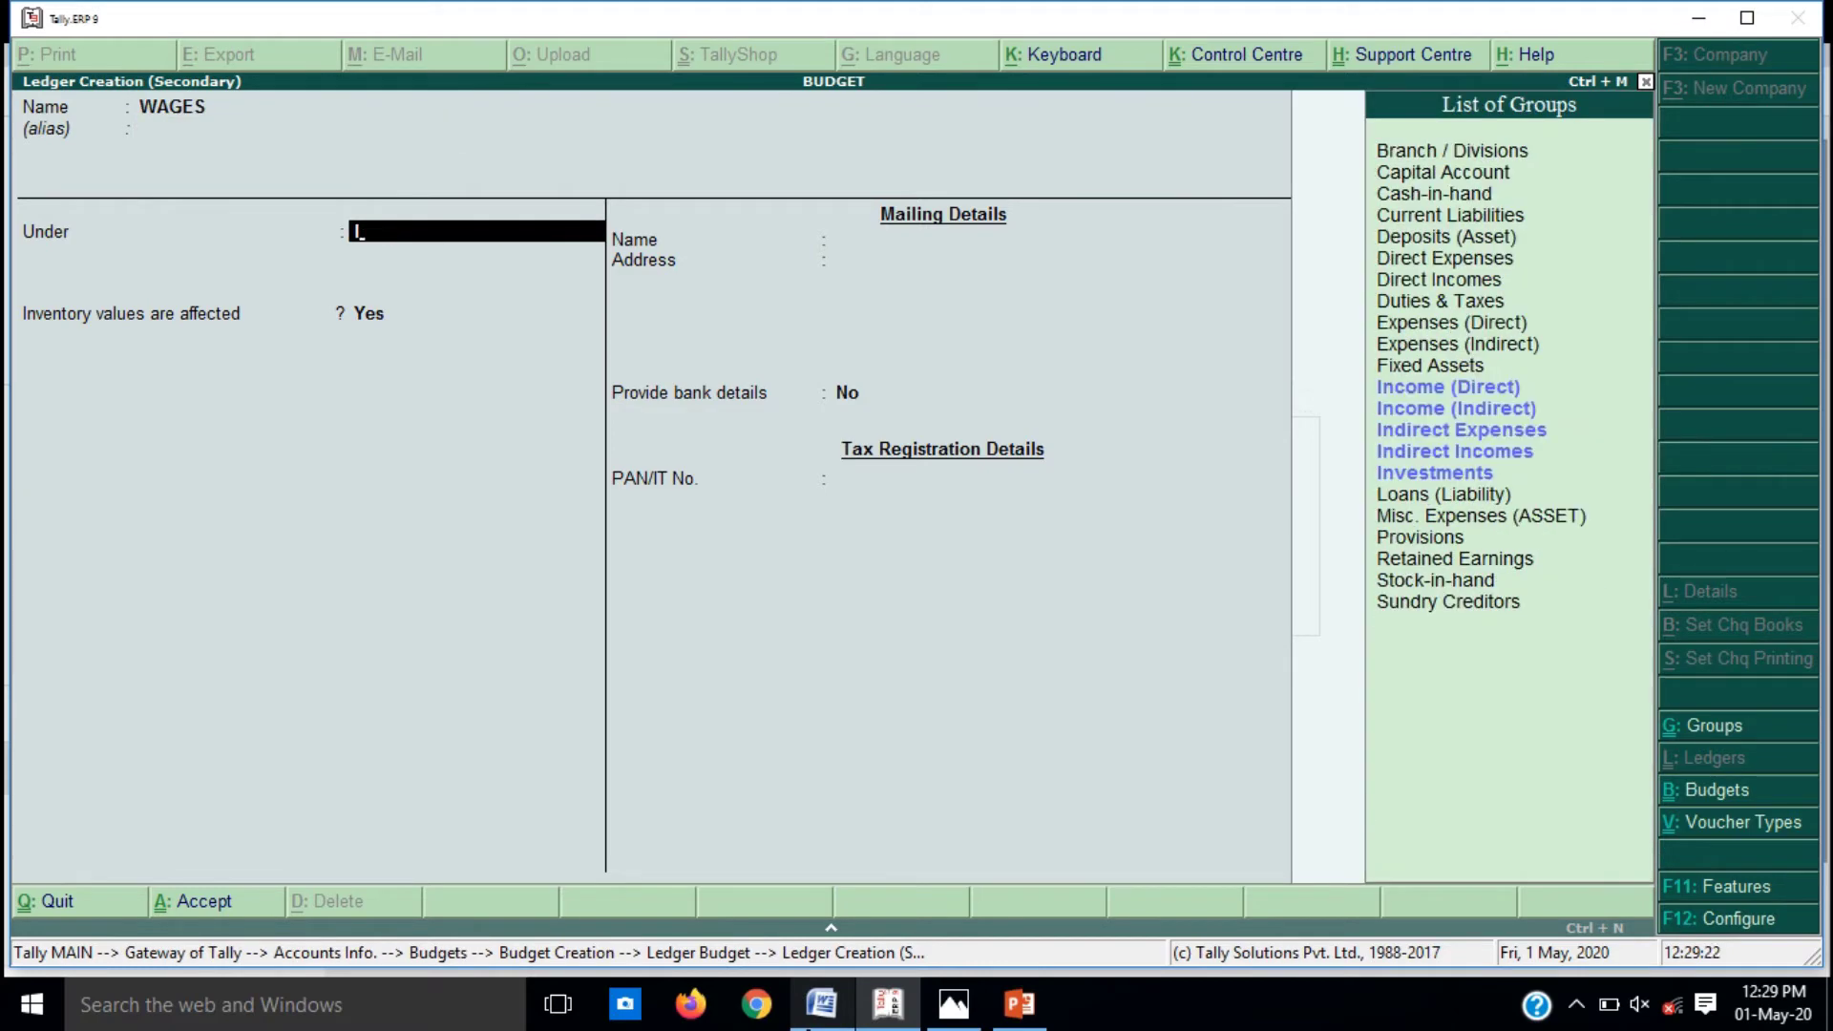
{"action": "key", "text": "BackSpace"}
{"action": "type", "text": "DIR"}
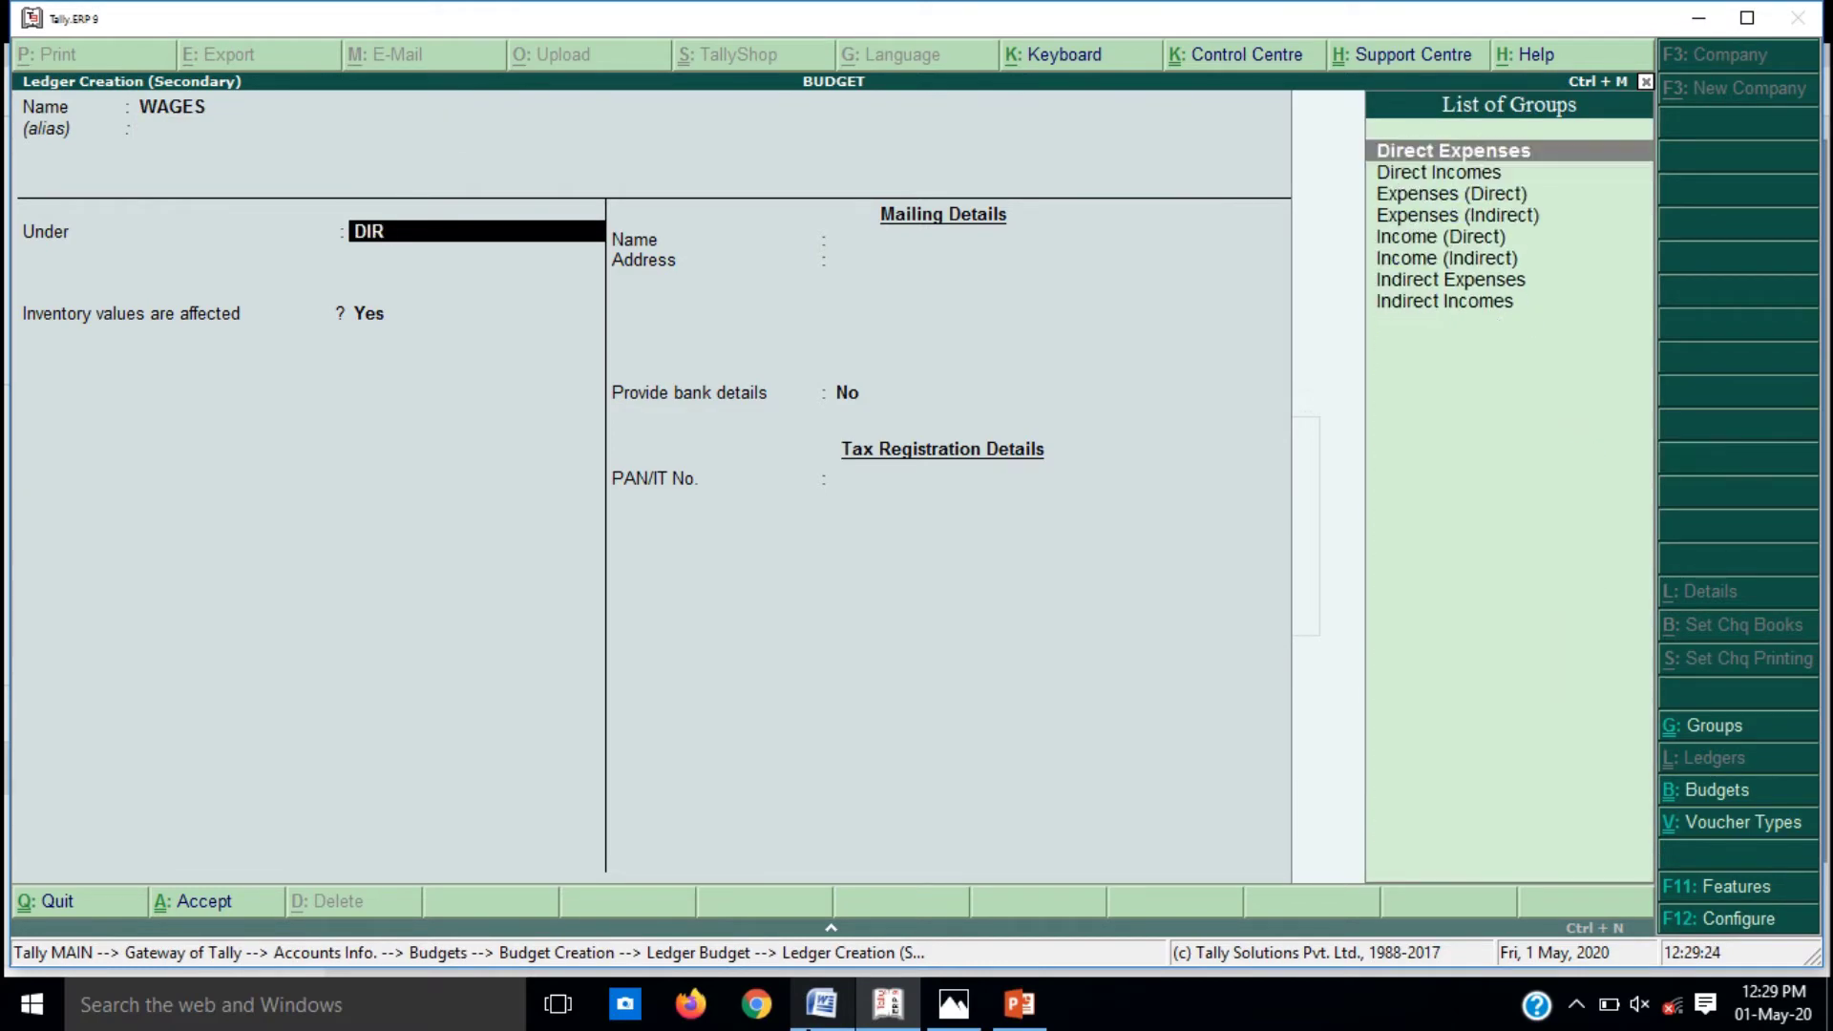
{"action": "key", "text": "Return"}
{"action": "key", "text": "Return"}
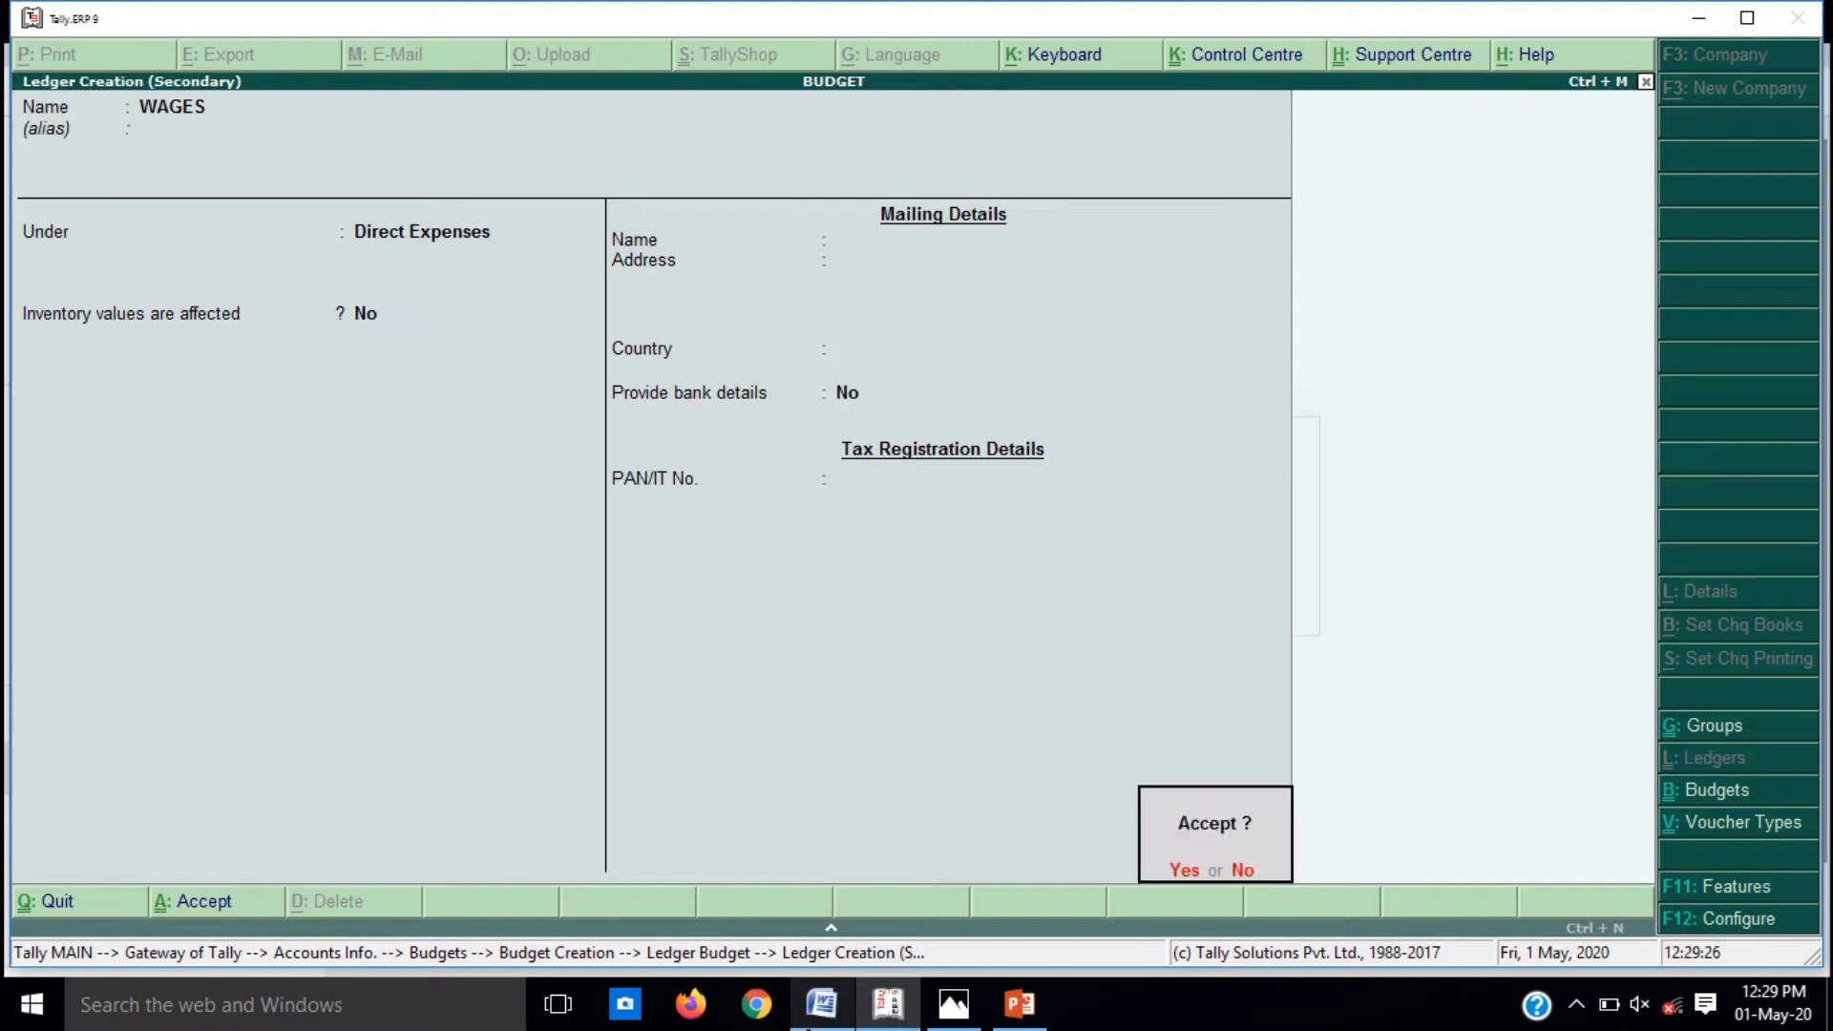
{"action": "key", "text": "n"}
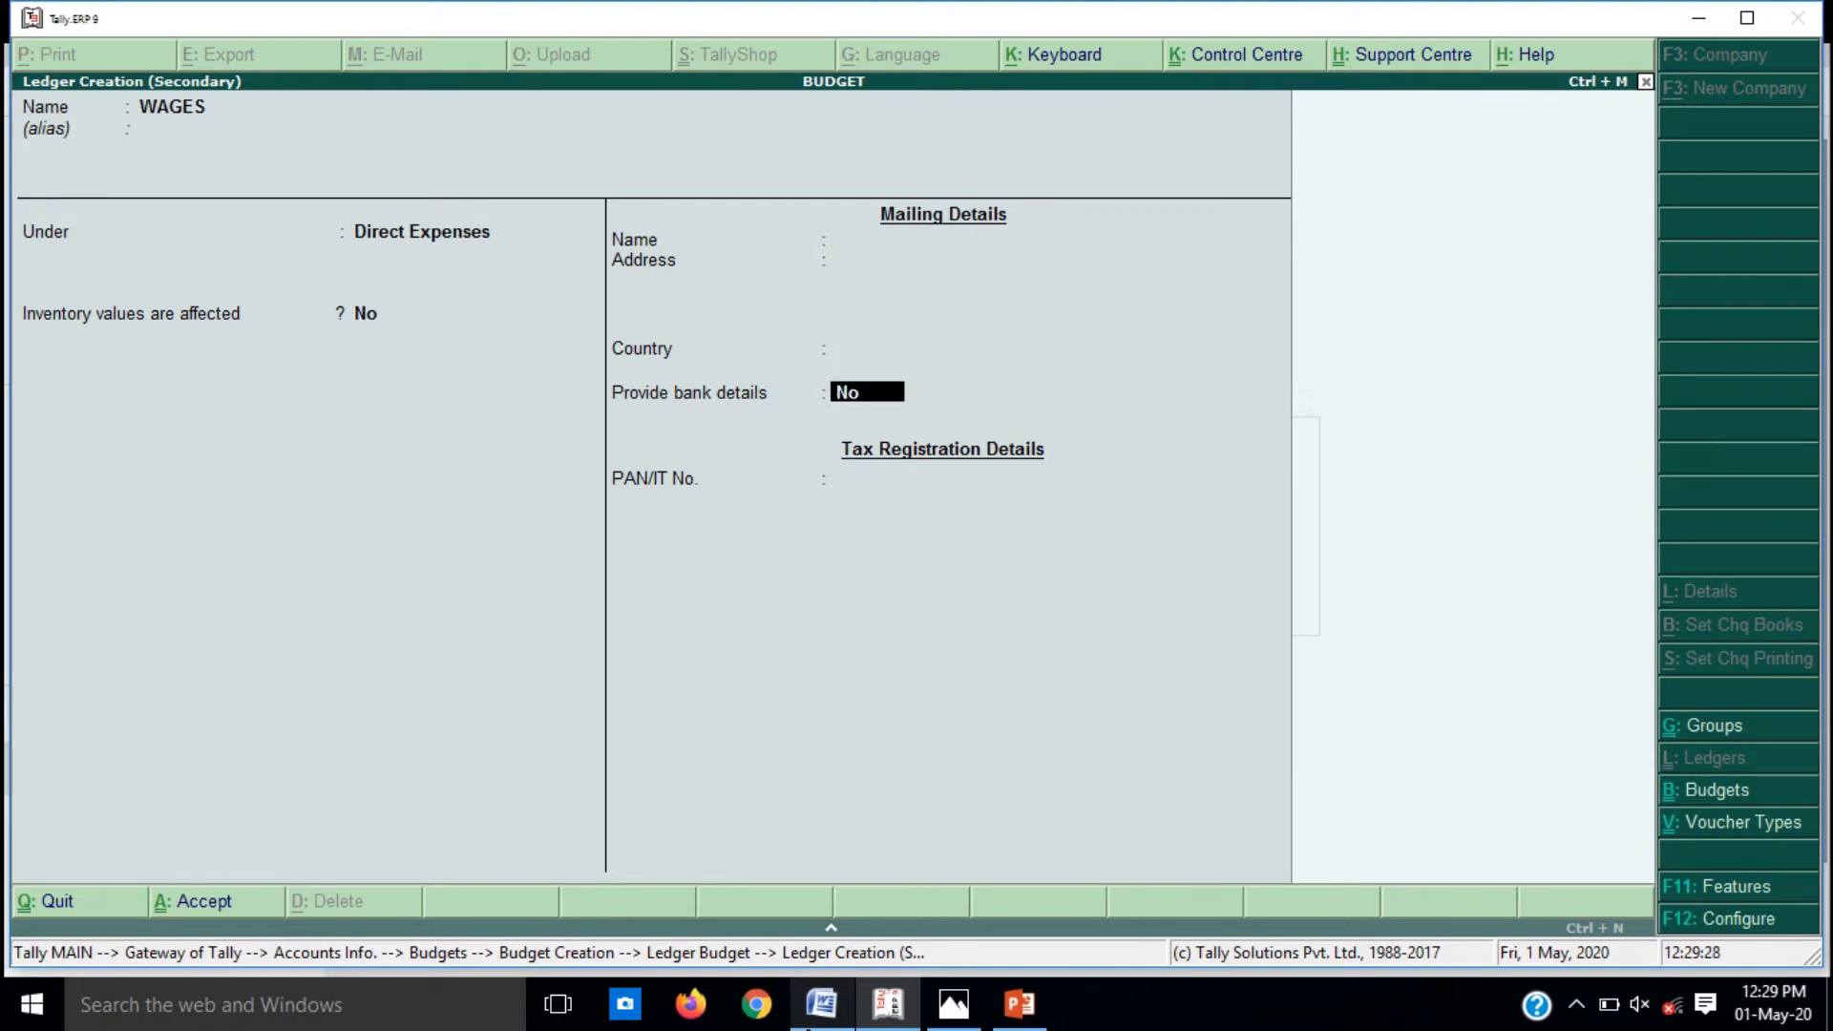
{"action": "key", "text": "BackSpace"}
{"action": "key", "text": "BackSpace"}
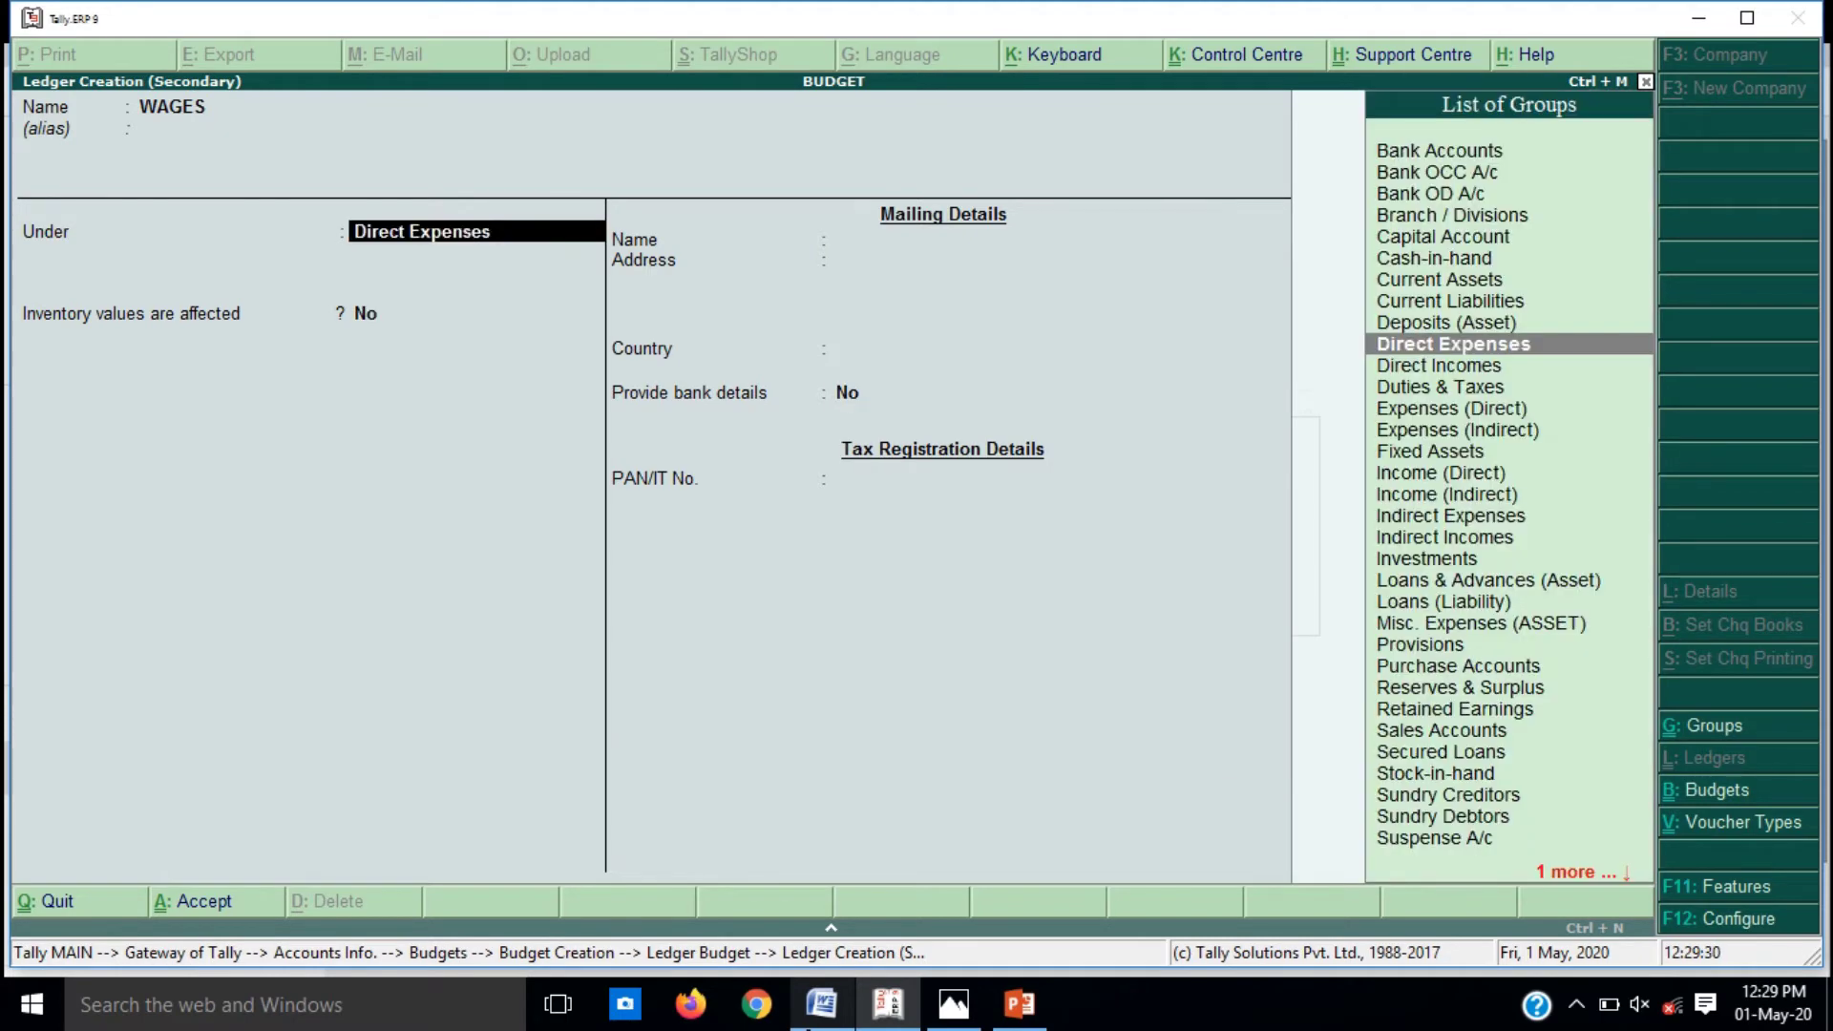
{"action": "key", "text": "Return"}
{"action": "key", "text": "Return"}
{"action": "key", "text": "Return"}
{"action": "key", "text": "y"}
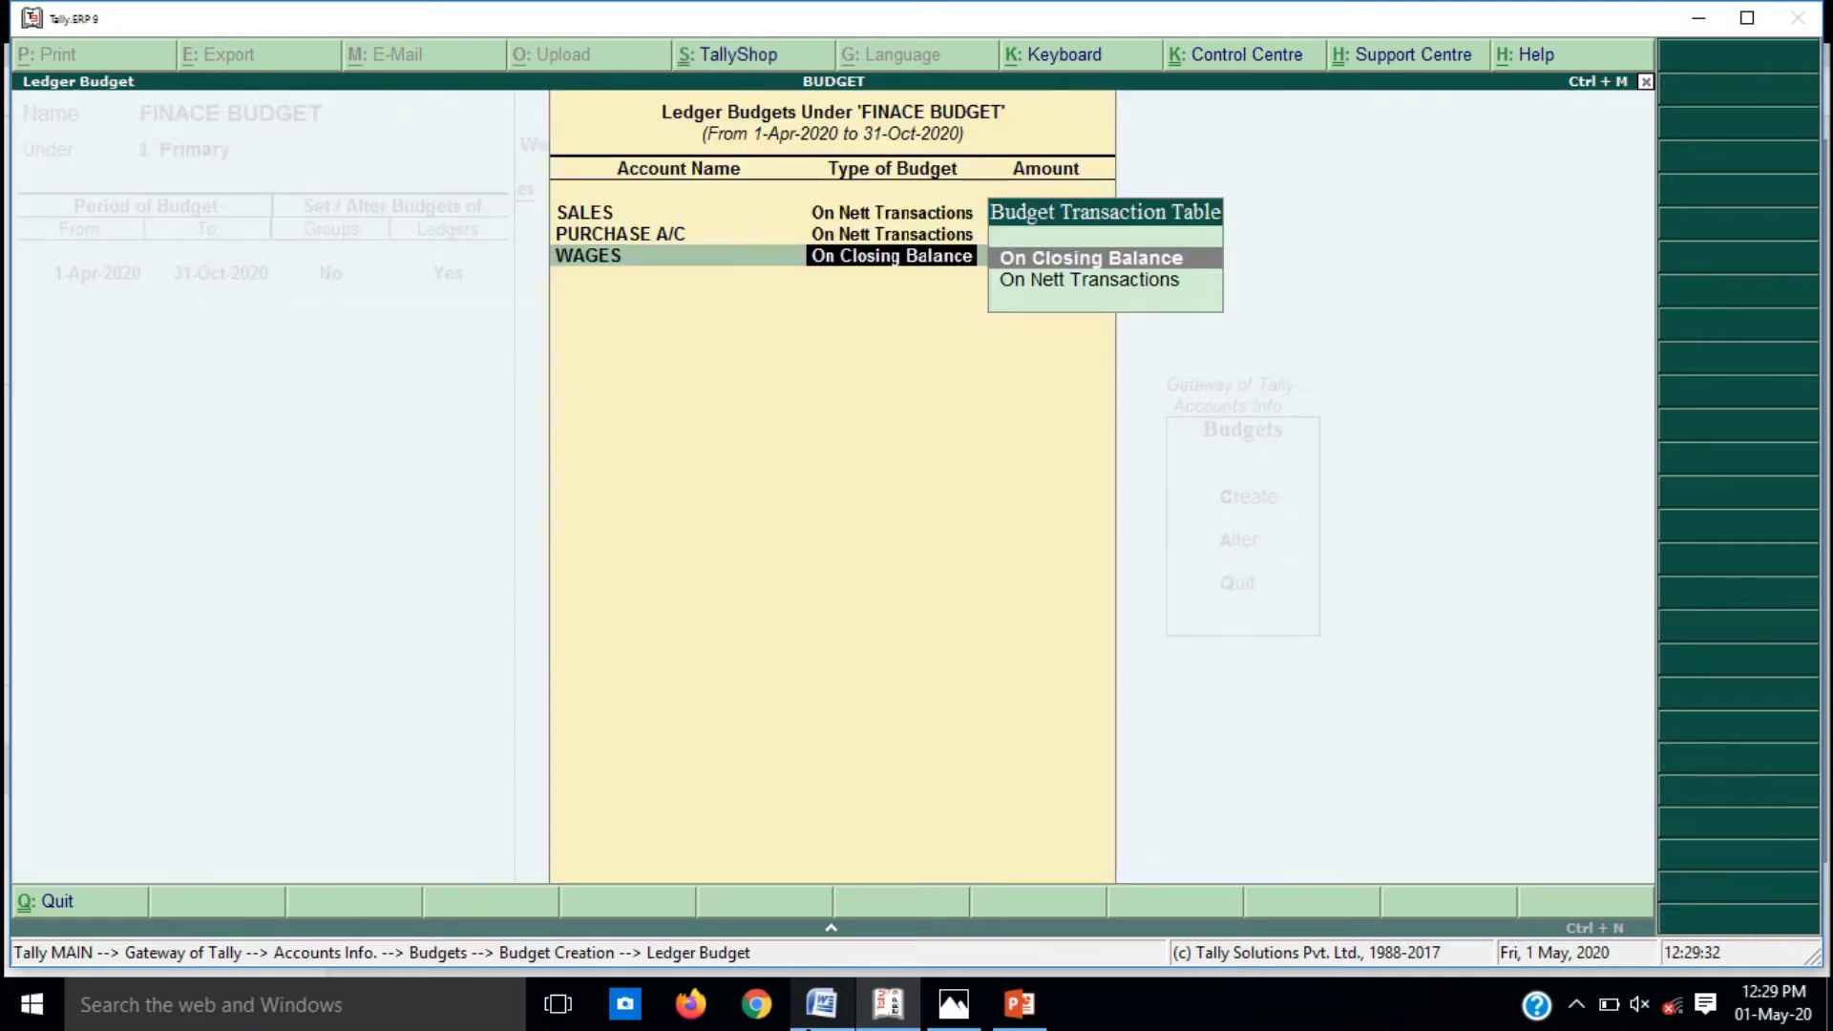
Step: Budget WAGES at 12000 On Closing Balance and return to the ledger list
{"action": "key", "text": "Return"}
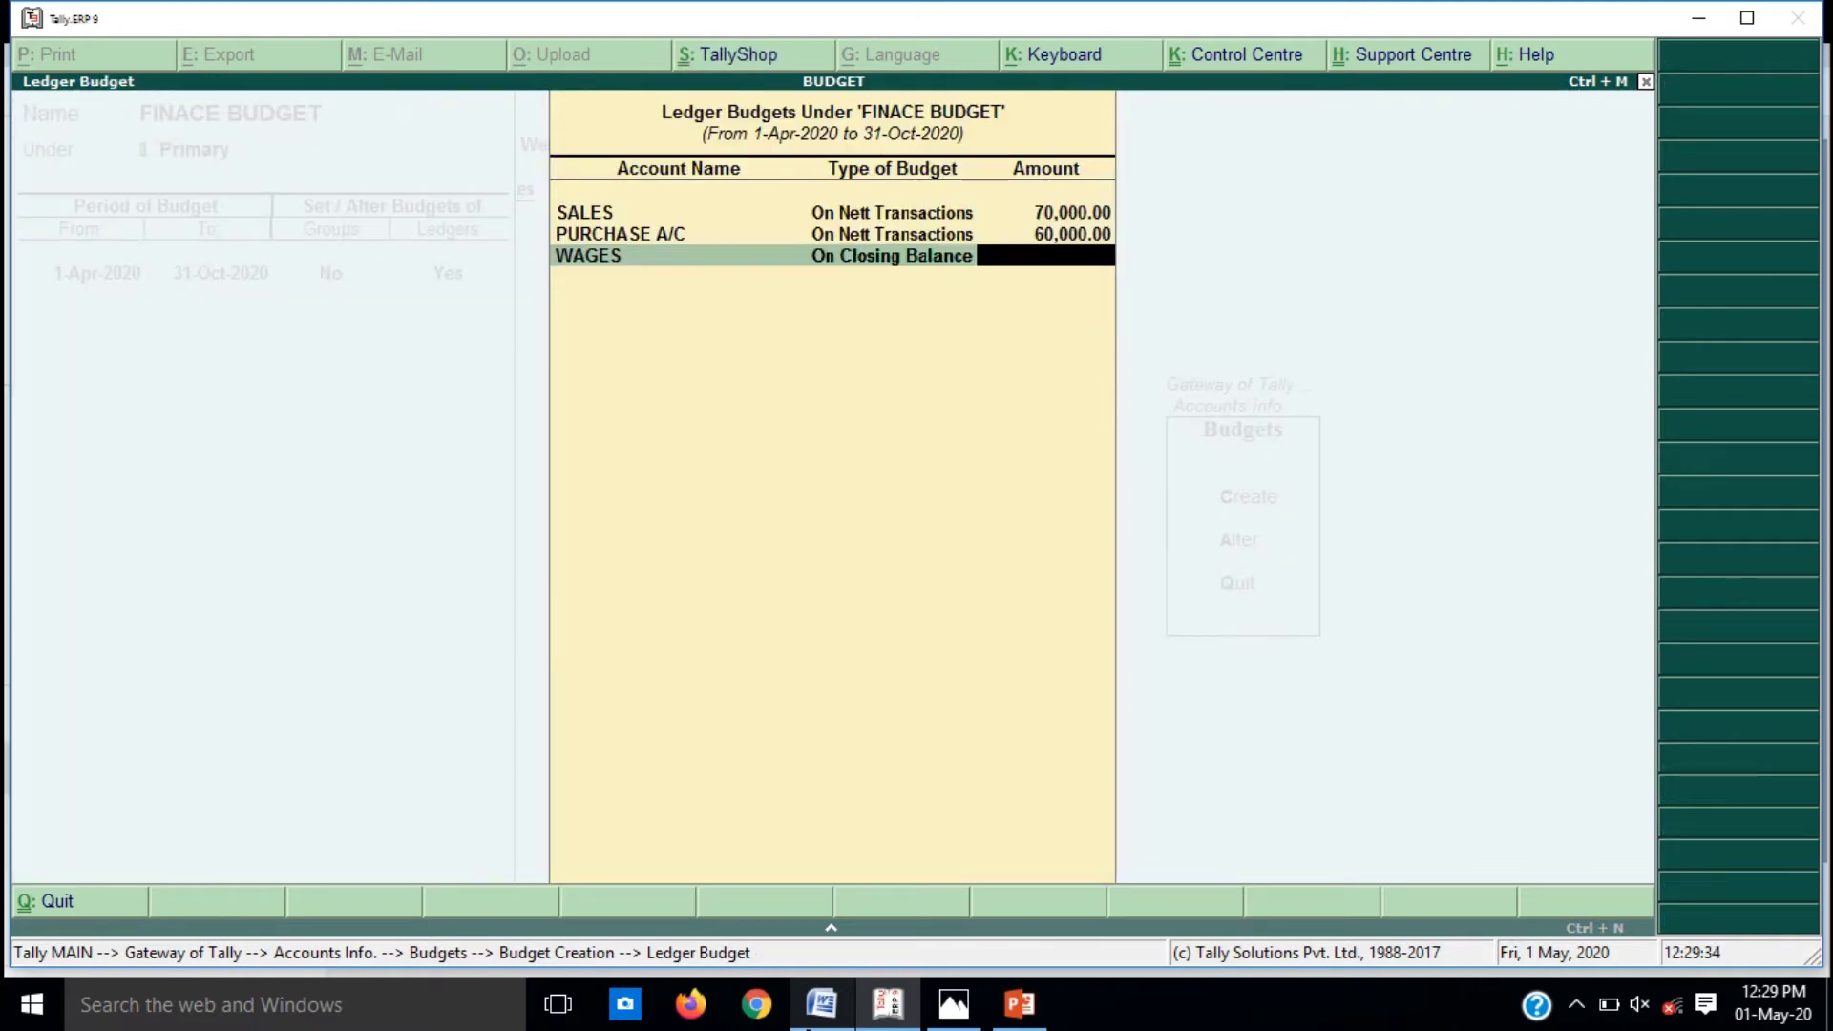
{"action": "key", "text": "alt+Tab"}
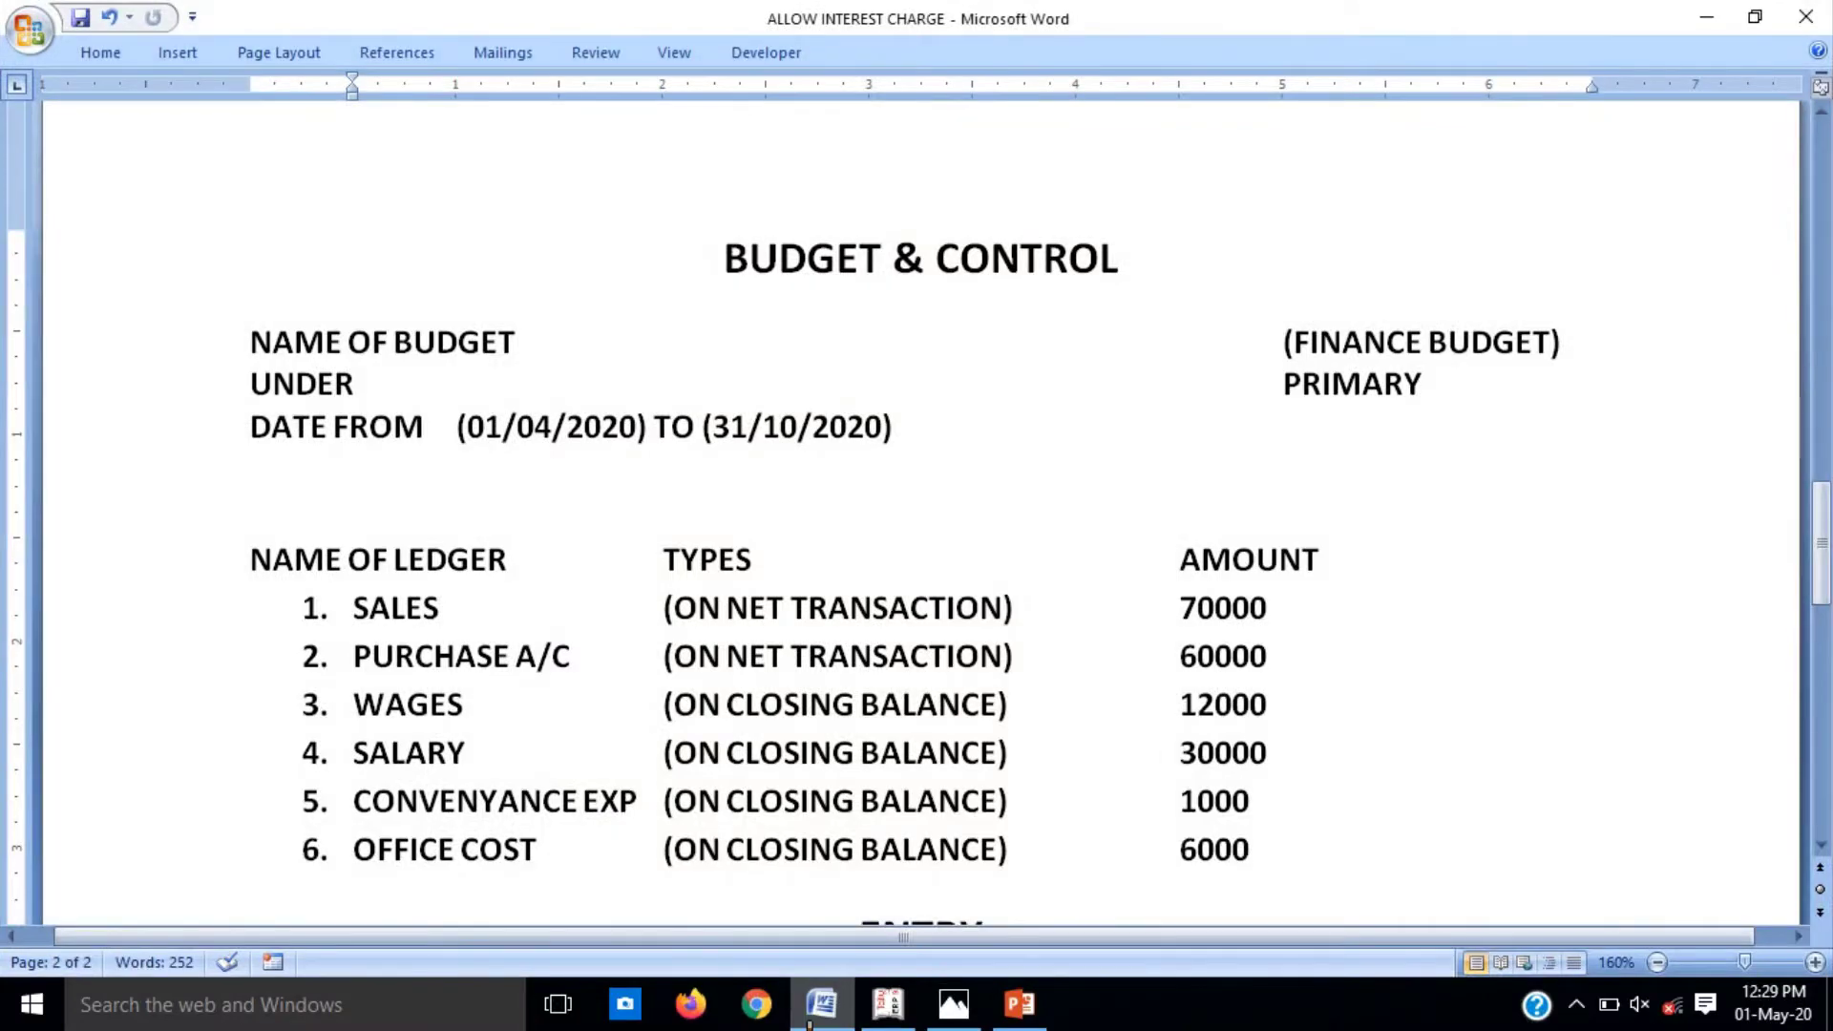
{"action": "key", "text": "alt+Tab"}
{"action": "type", "text": "12000"}
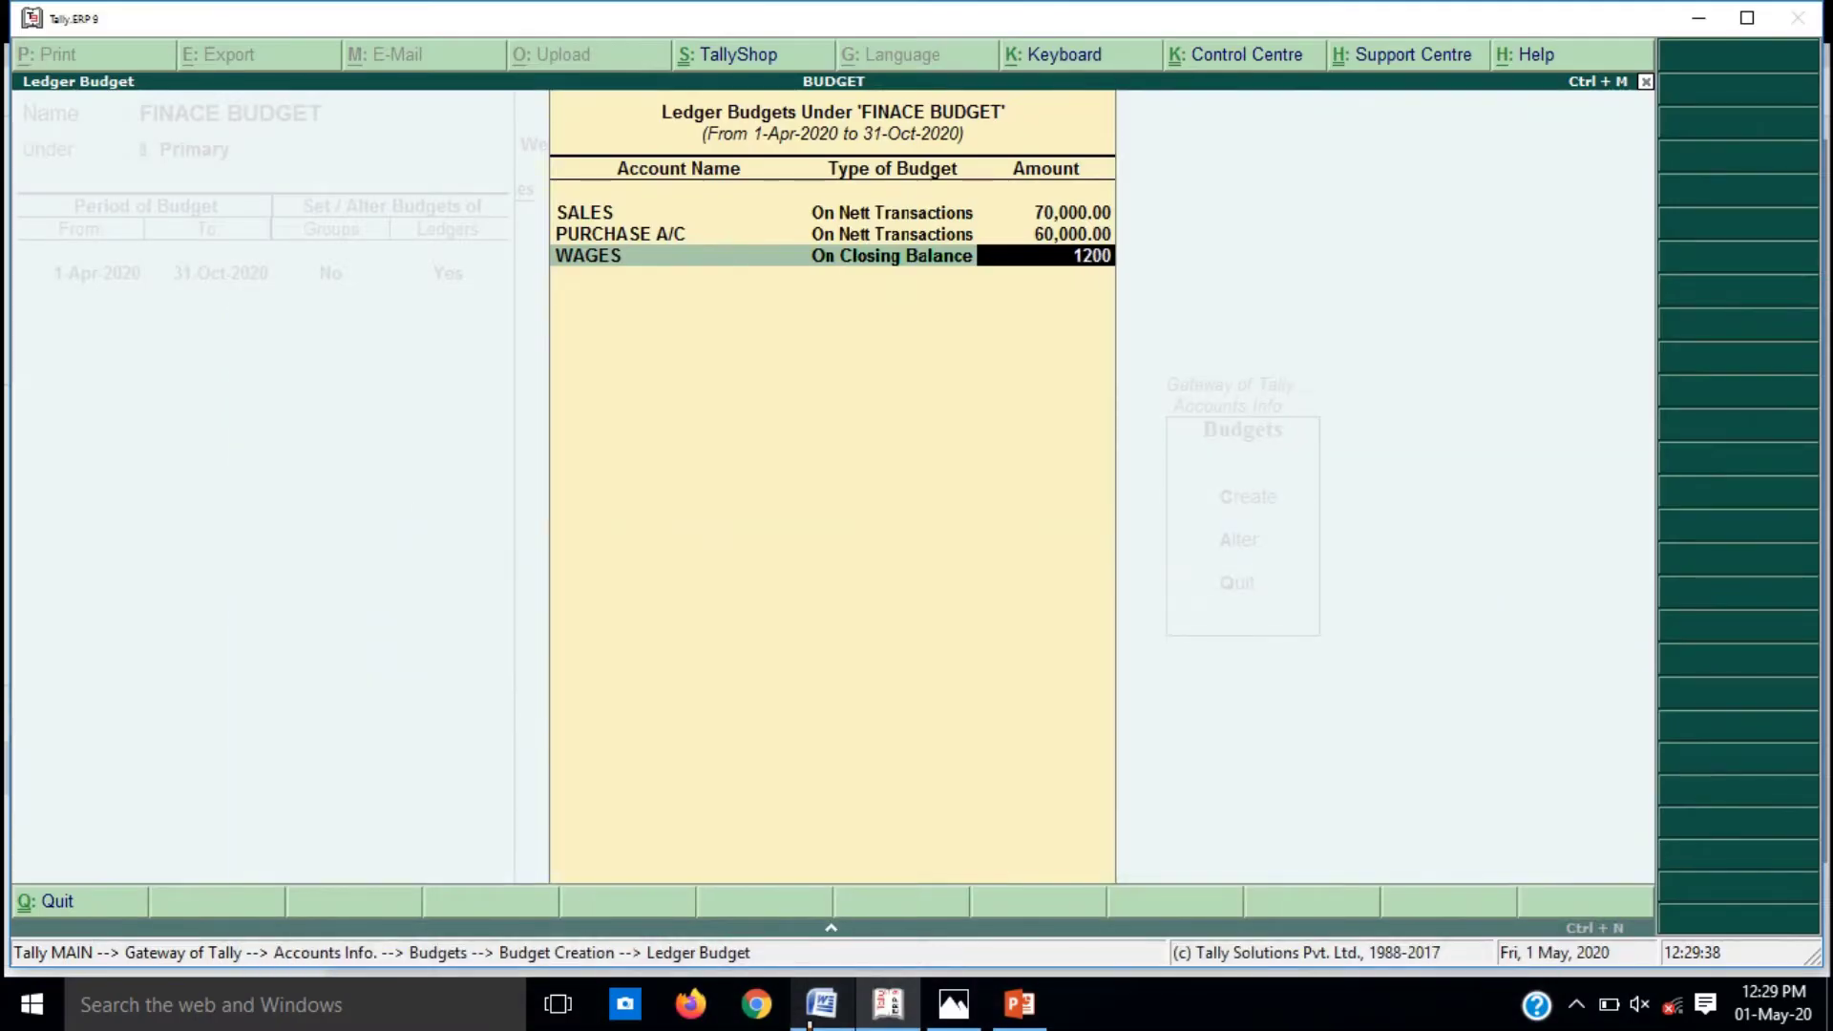
{"action": "key", "text": "Return"}
{"action": "key", "text": "Return"}
{"action": "key", "text": "BackSpace"}
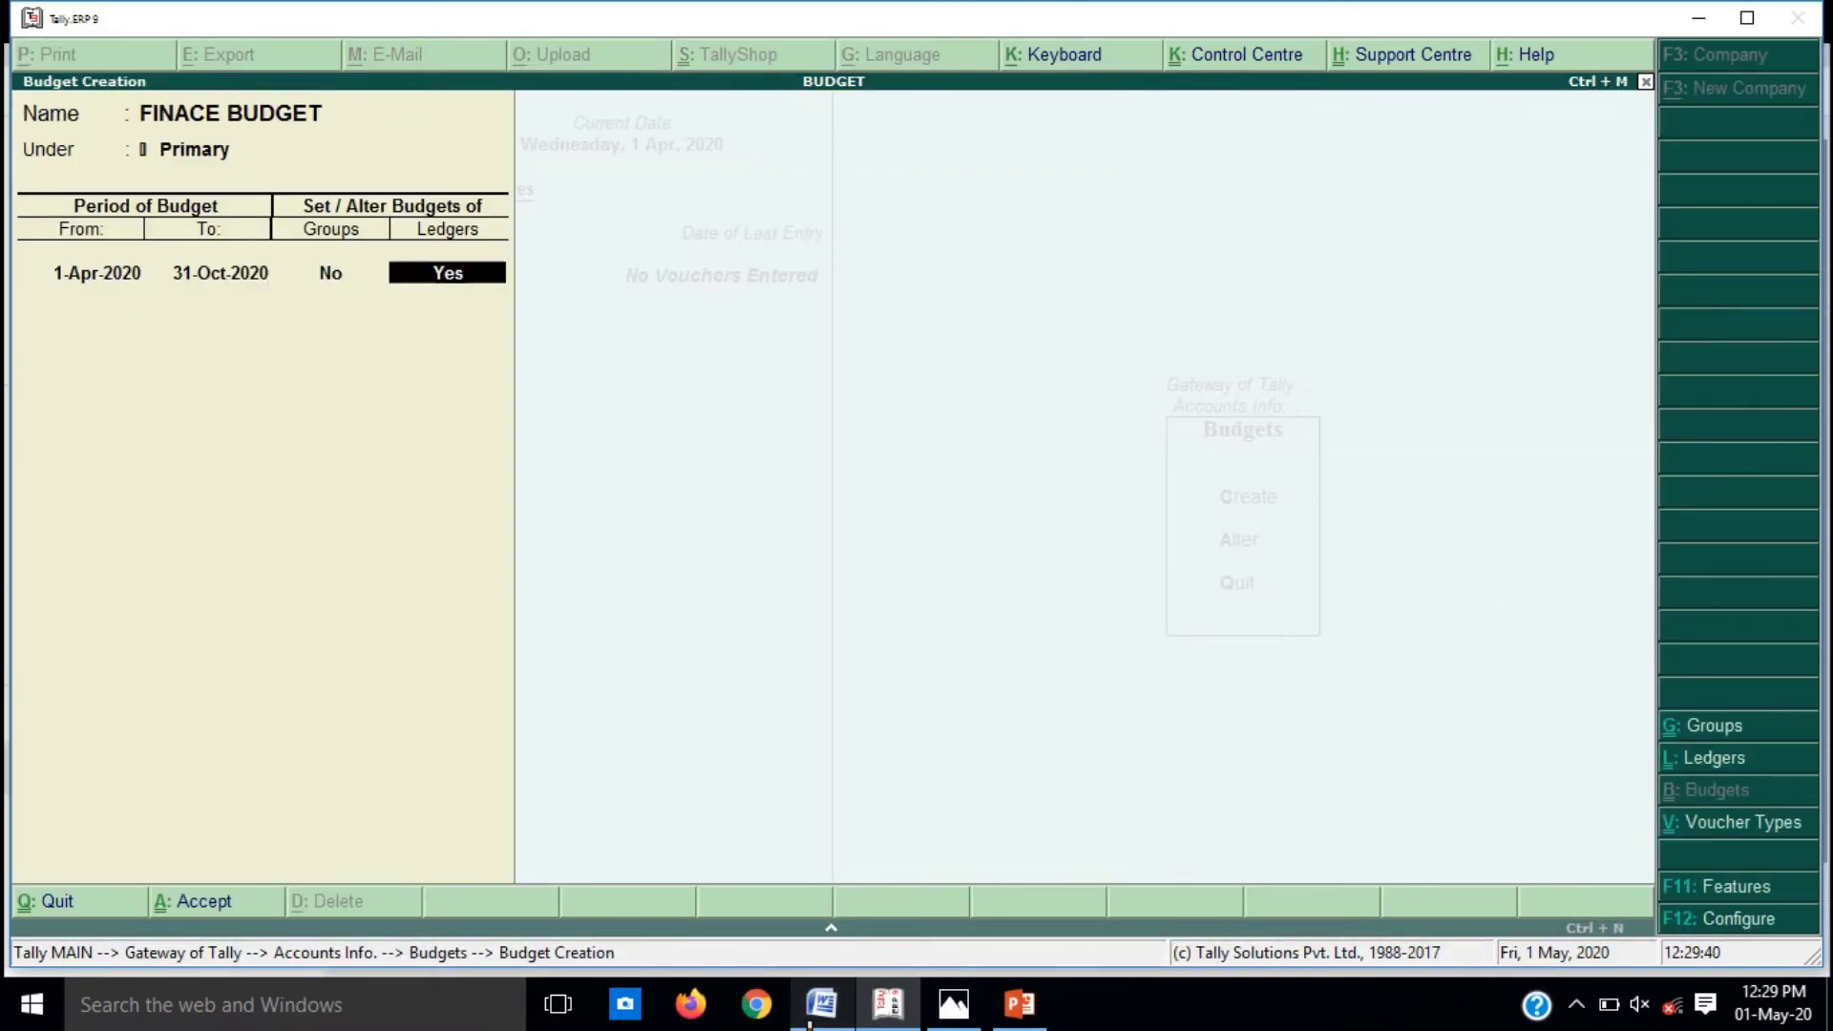
{"action": "key", "text": "Return"}
{"action": "key", "text": "Down"}
{"action": "key", "text": "Down"}
{"action": "key", "text": "Down"}
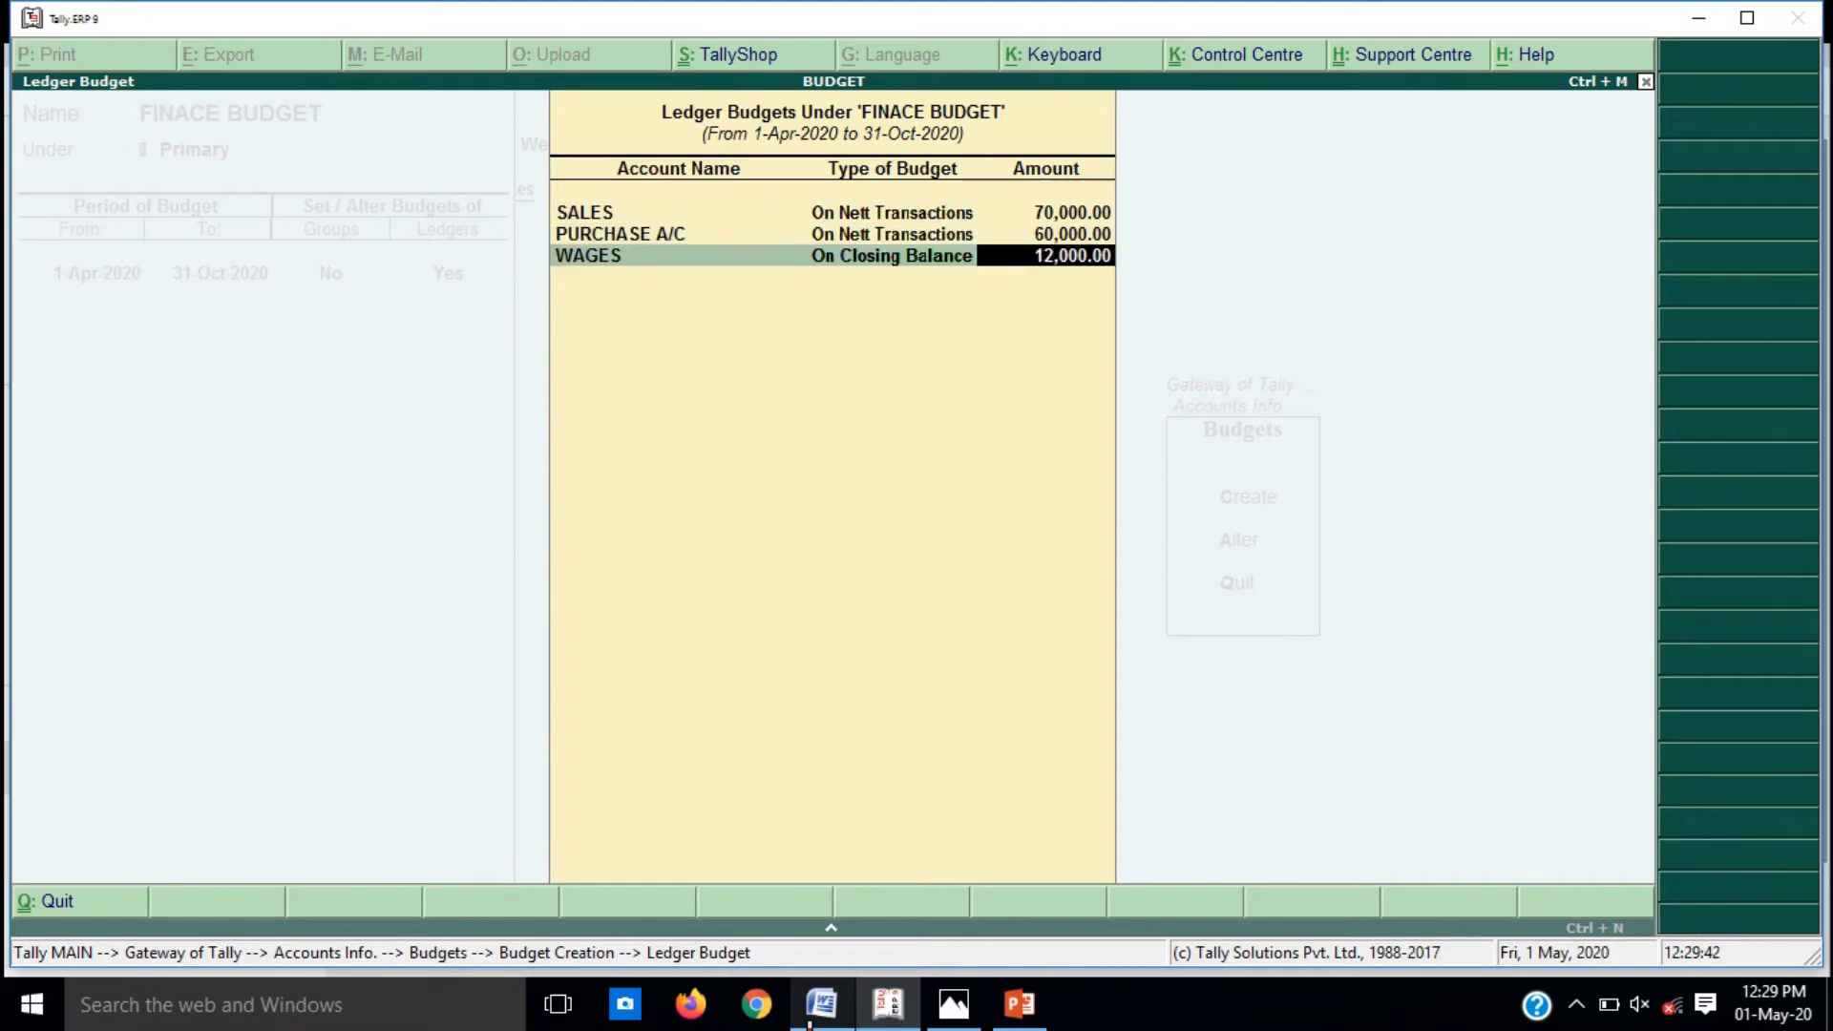
{"action": "left_click", "coordinate": [810, 1023]}
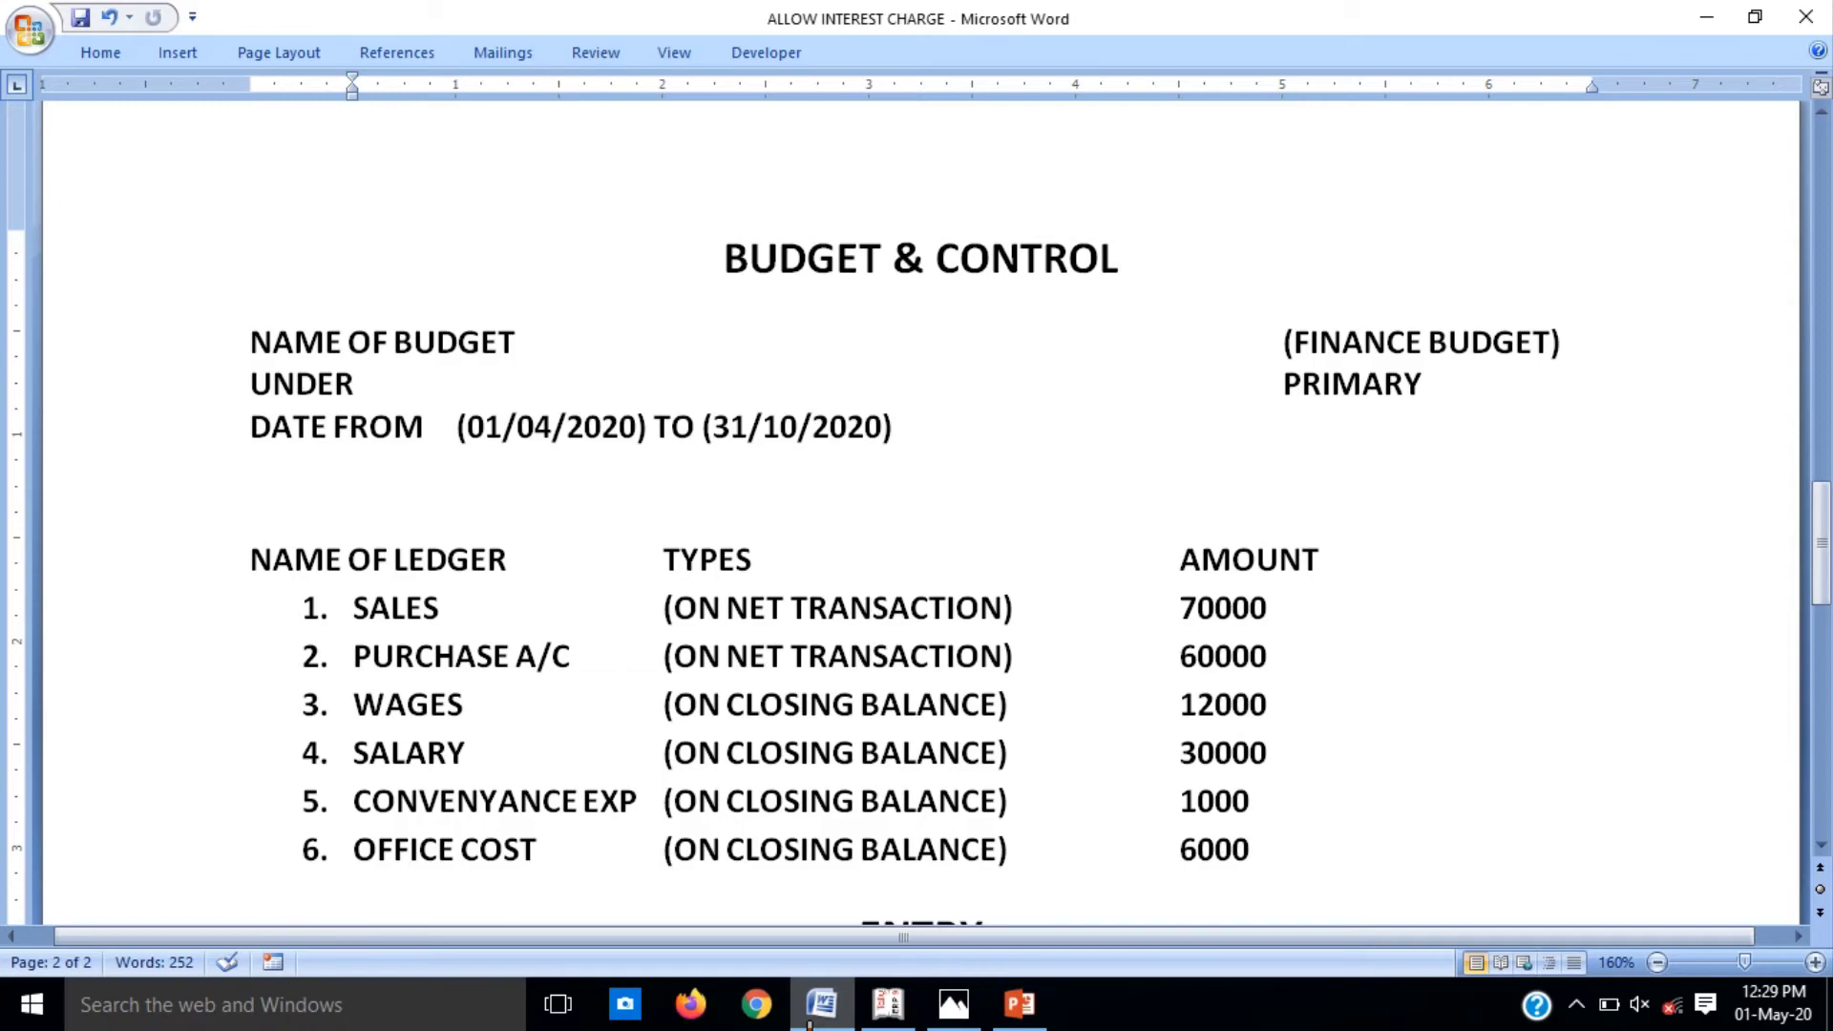
{"action": "left_click", "coordinate": [810, 1023]}
{"action": "key", "text": "alt+c"}
Step: Create and save a SALARY ledger under Indirect Expenses
{"action": "type", "text": "SALARY"}
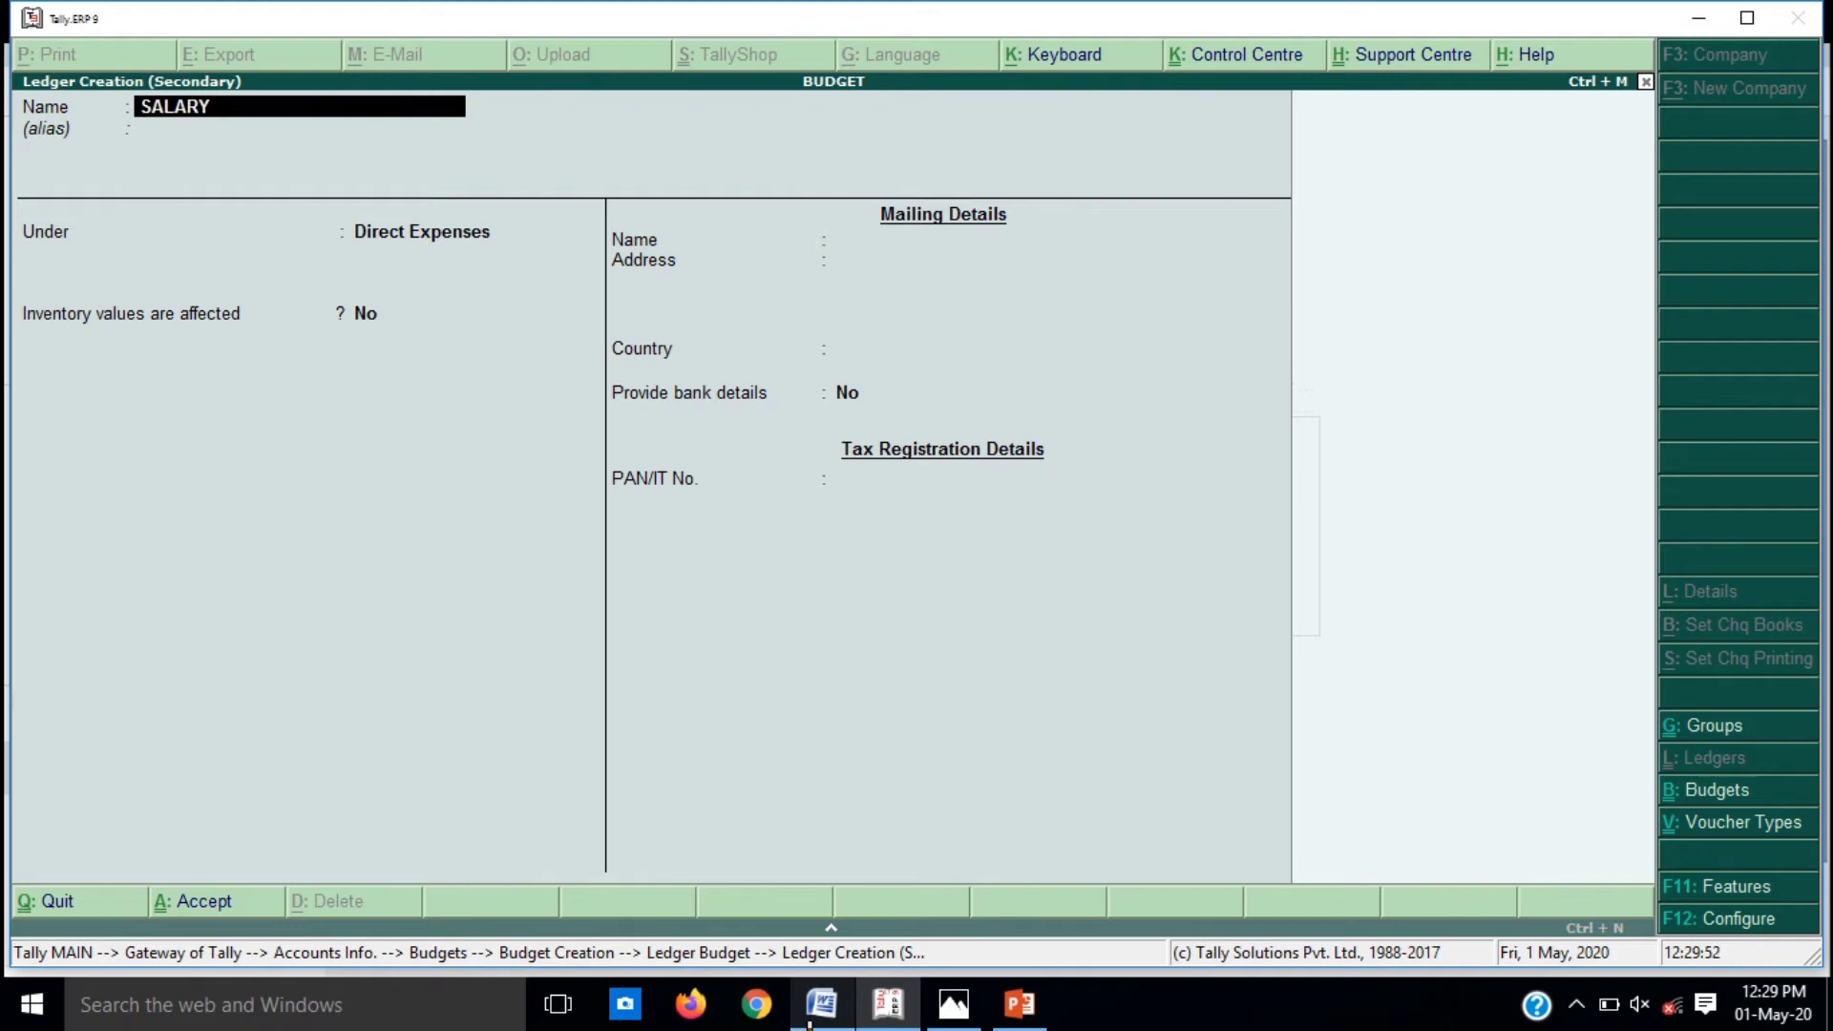
{"action": "key", "text": "Return"}
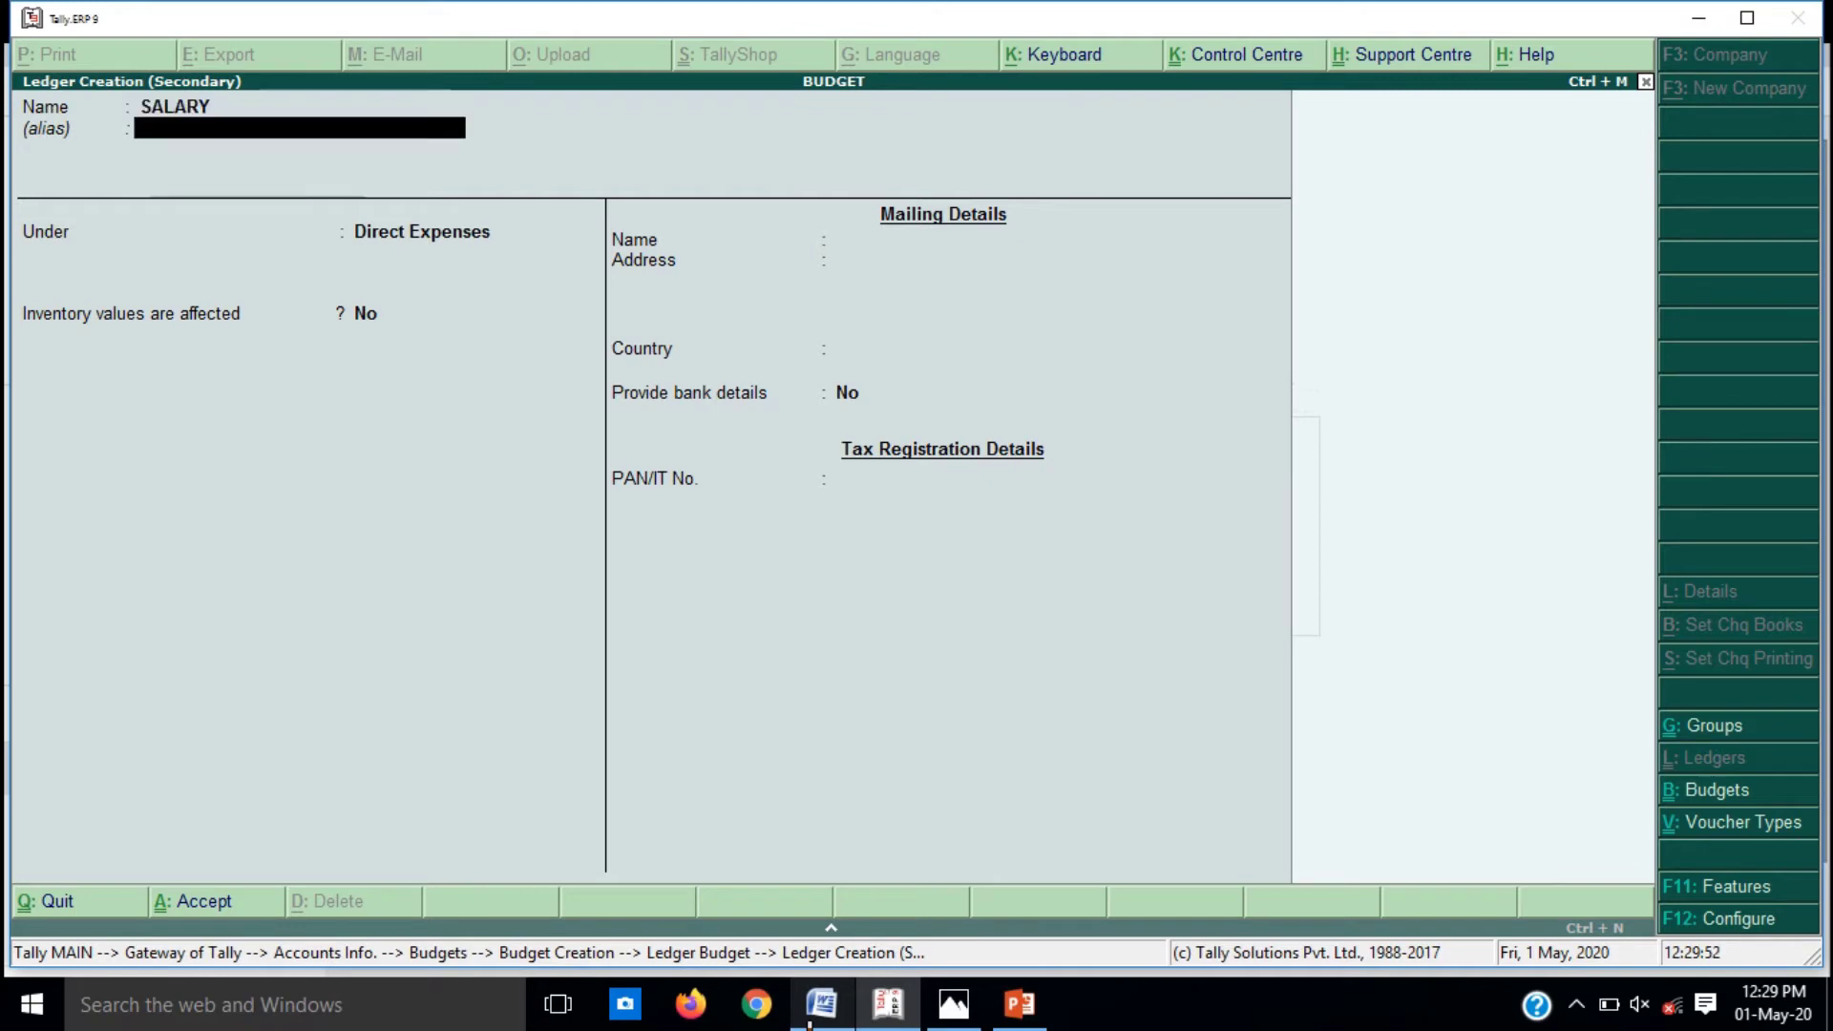
{"action": "key", "text": "Return"}
{"action": "type", "text": "IN"}
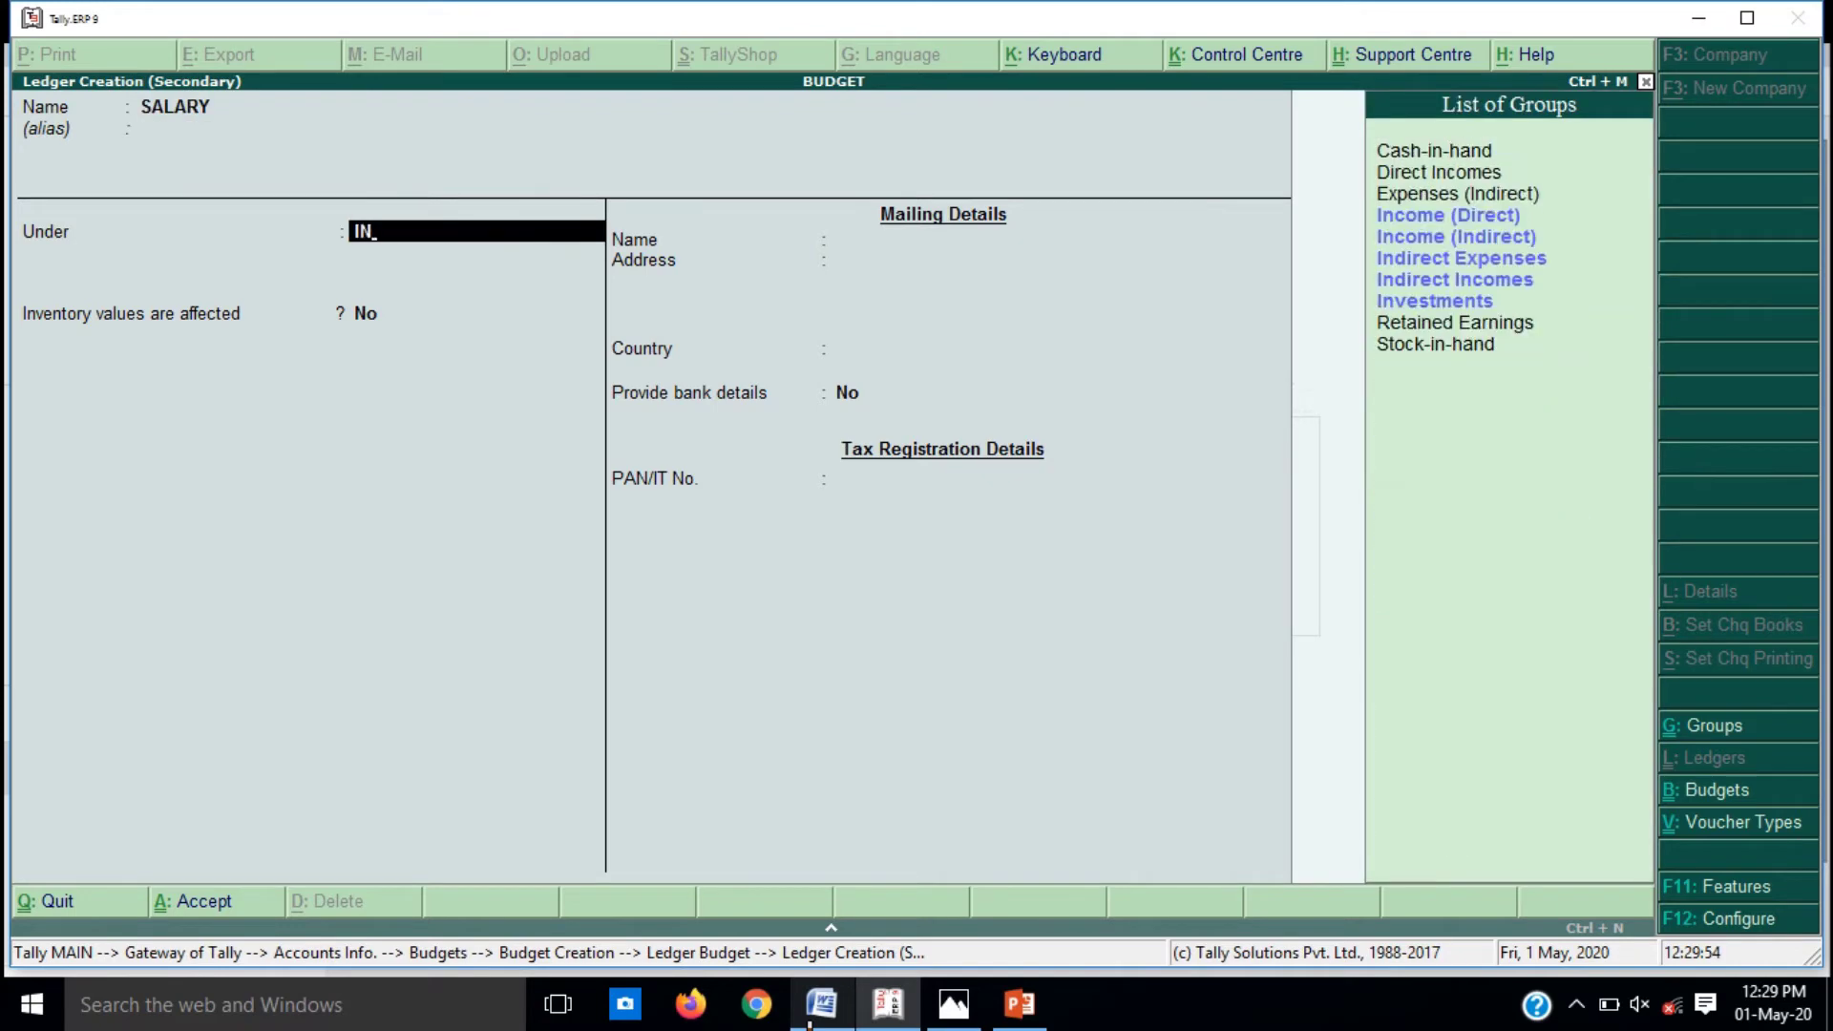
{"action": "key", "text": "Down"}
{"action": "key", "text": "Down"}
{"action": "key", "text": "Return"}
{"action": "key", "text": "Return"}
{"action": "key", "text": "Return"}
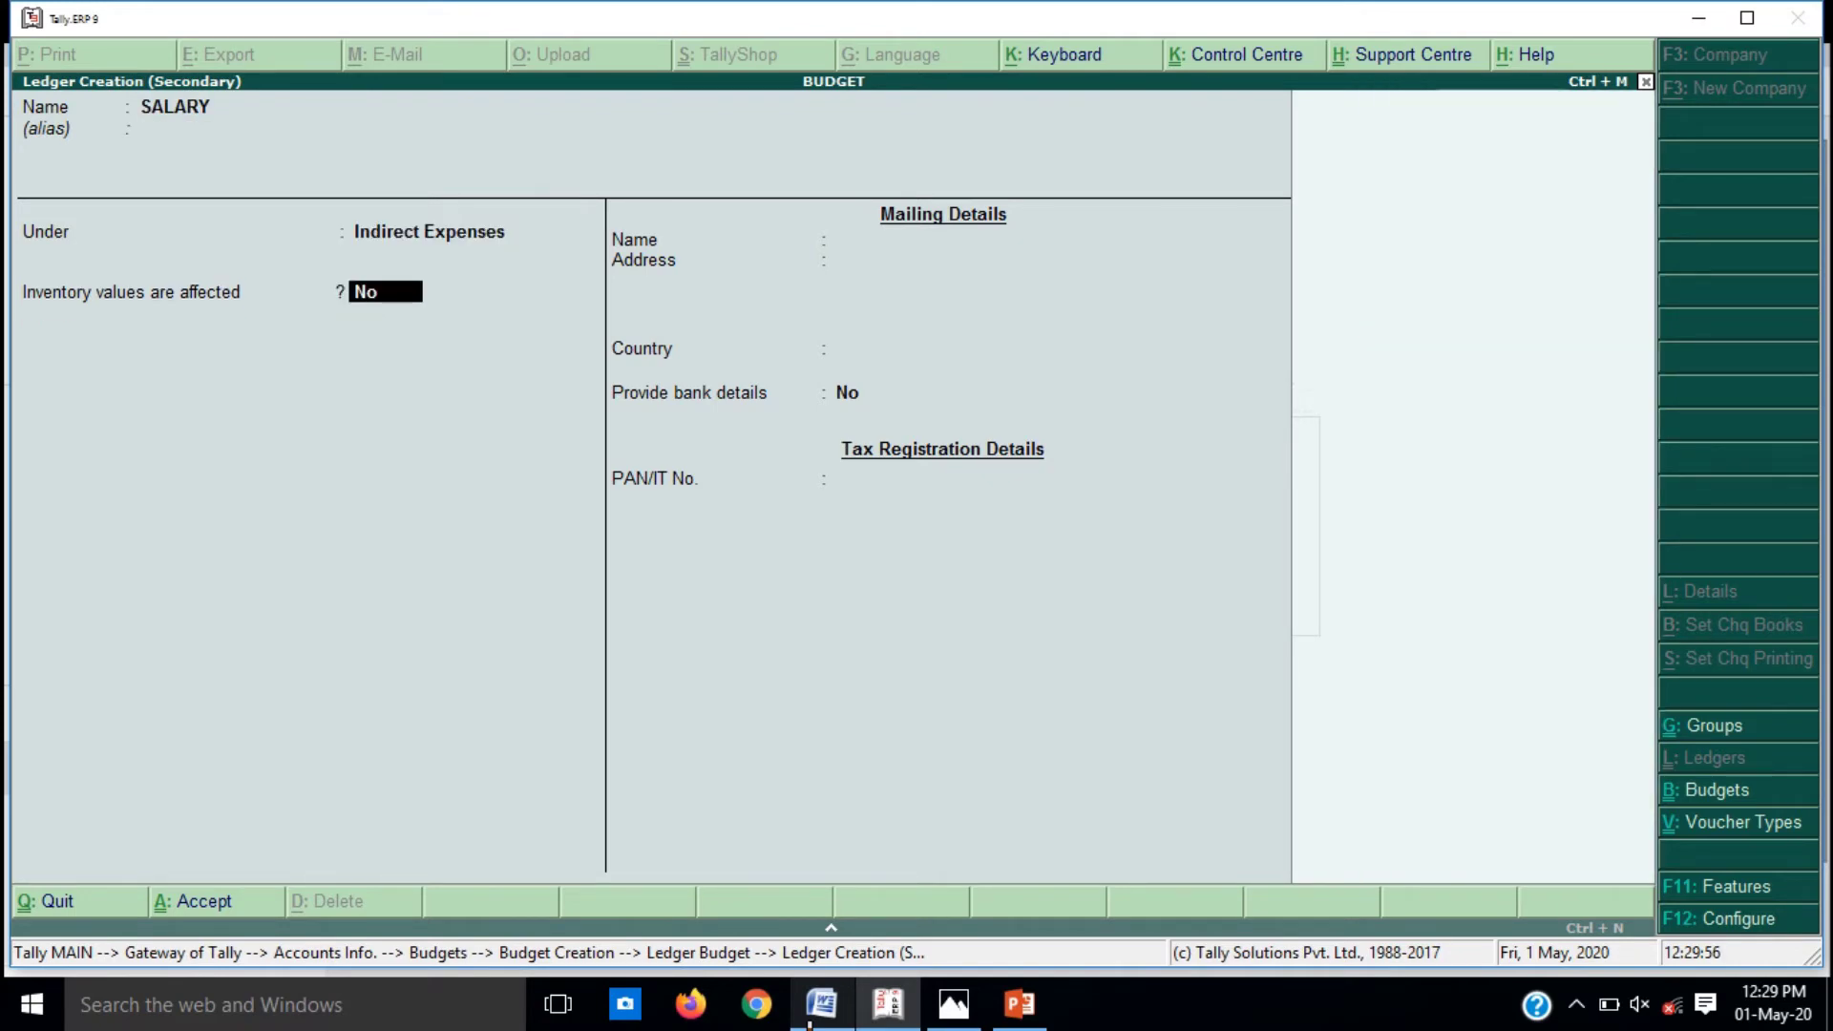
{"action": "key", "text": "Return"}
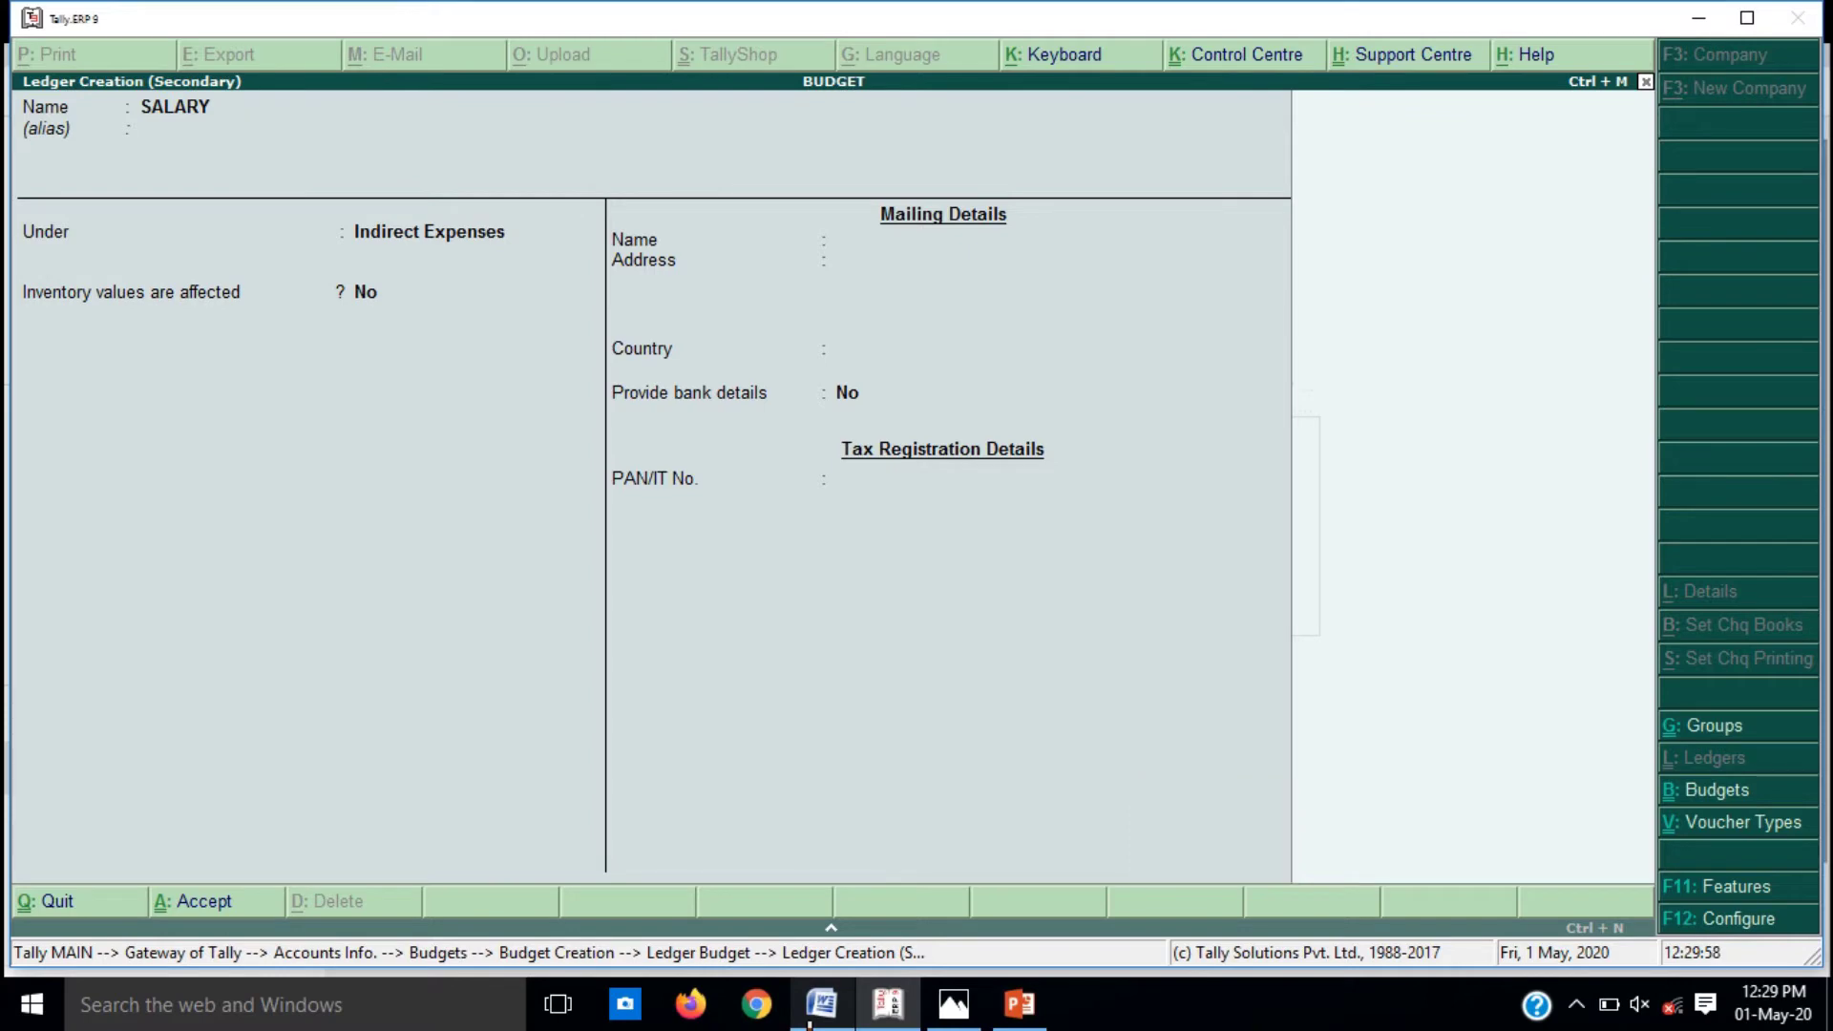
Step: Budget SALARY at 70000 On Closing Balance, checking the Word reference
{"action": "key", "text": "Return"}
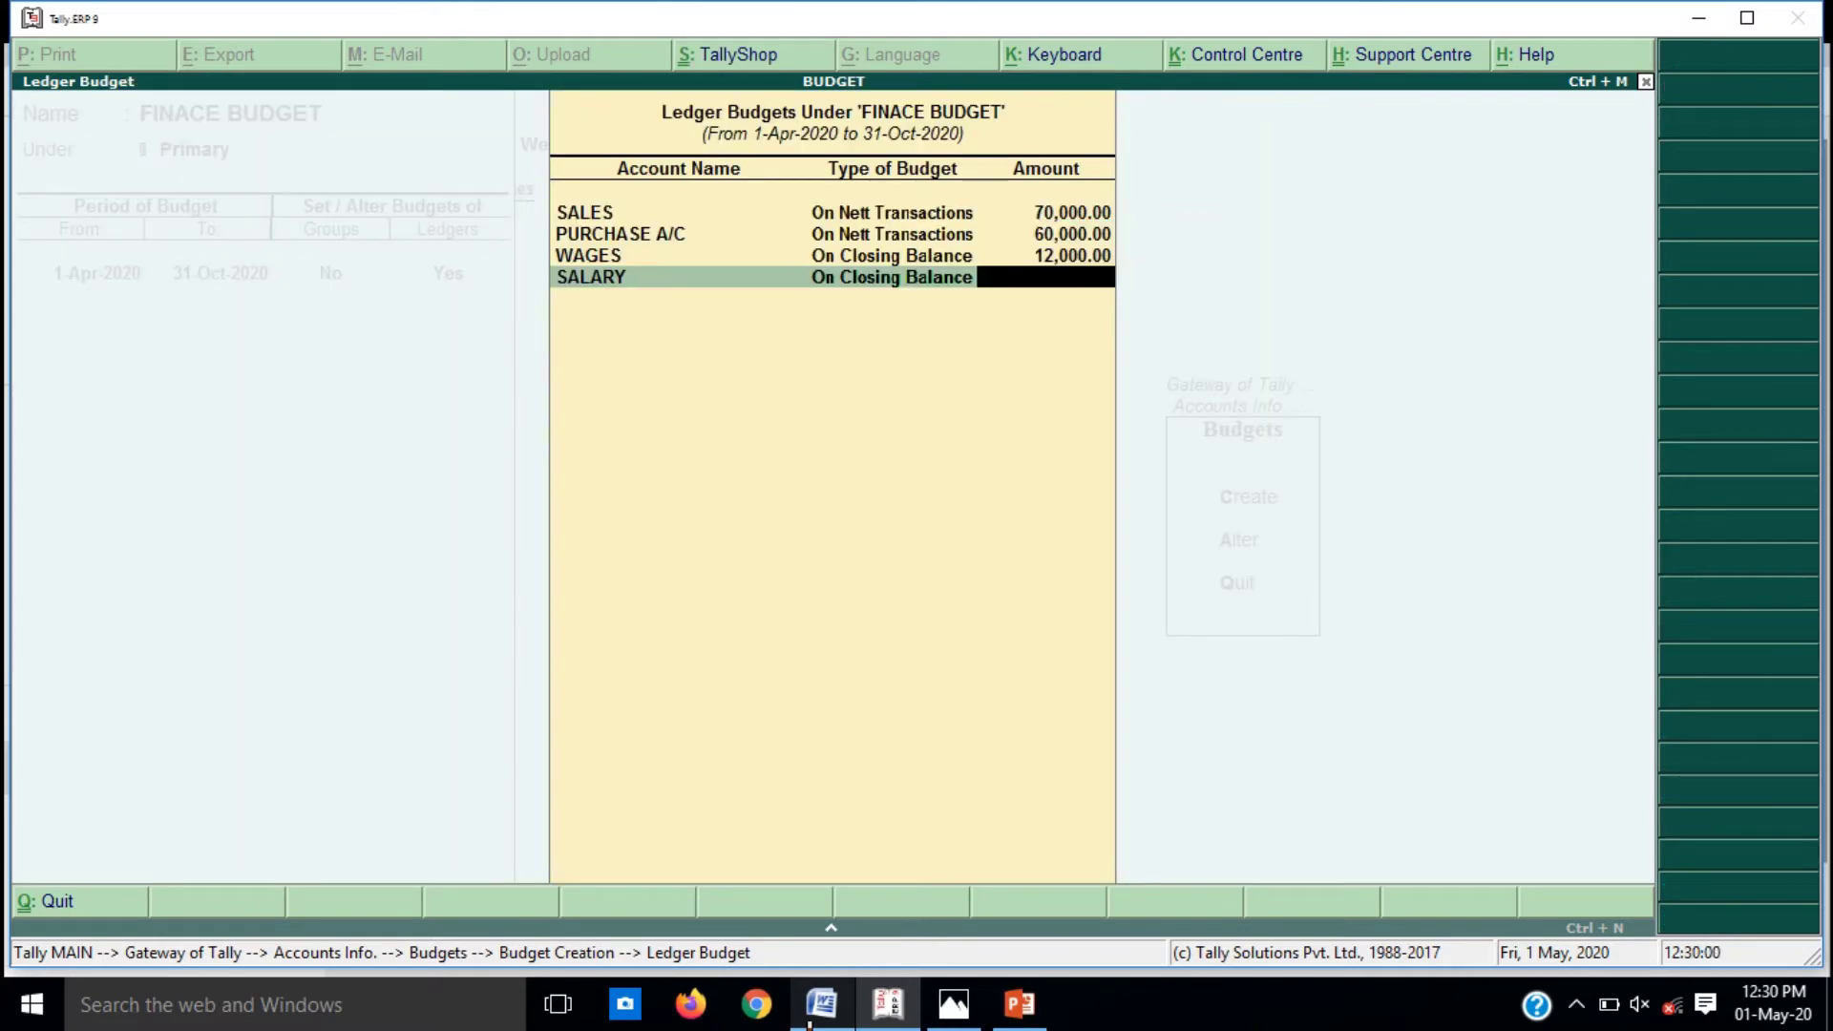
{"action": "type", "text": "70000"}
{"action": "key", "text": "Return"}
{"action": "left_click", "coordinate": [809, 1021]}
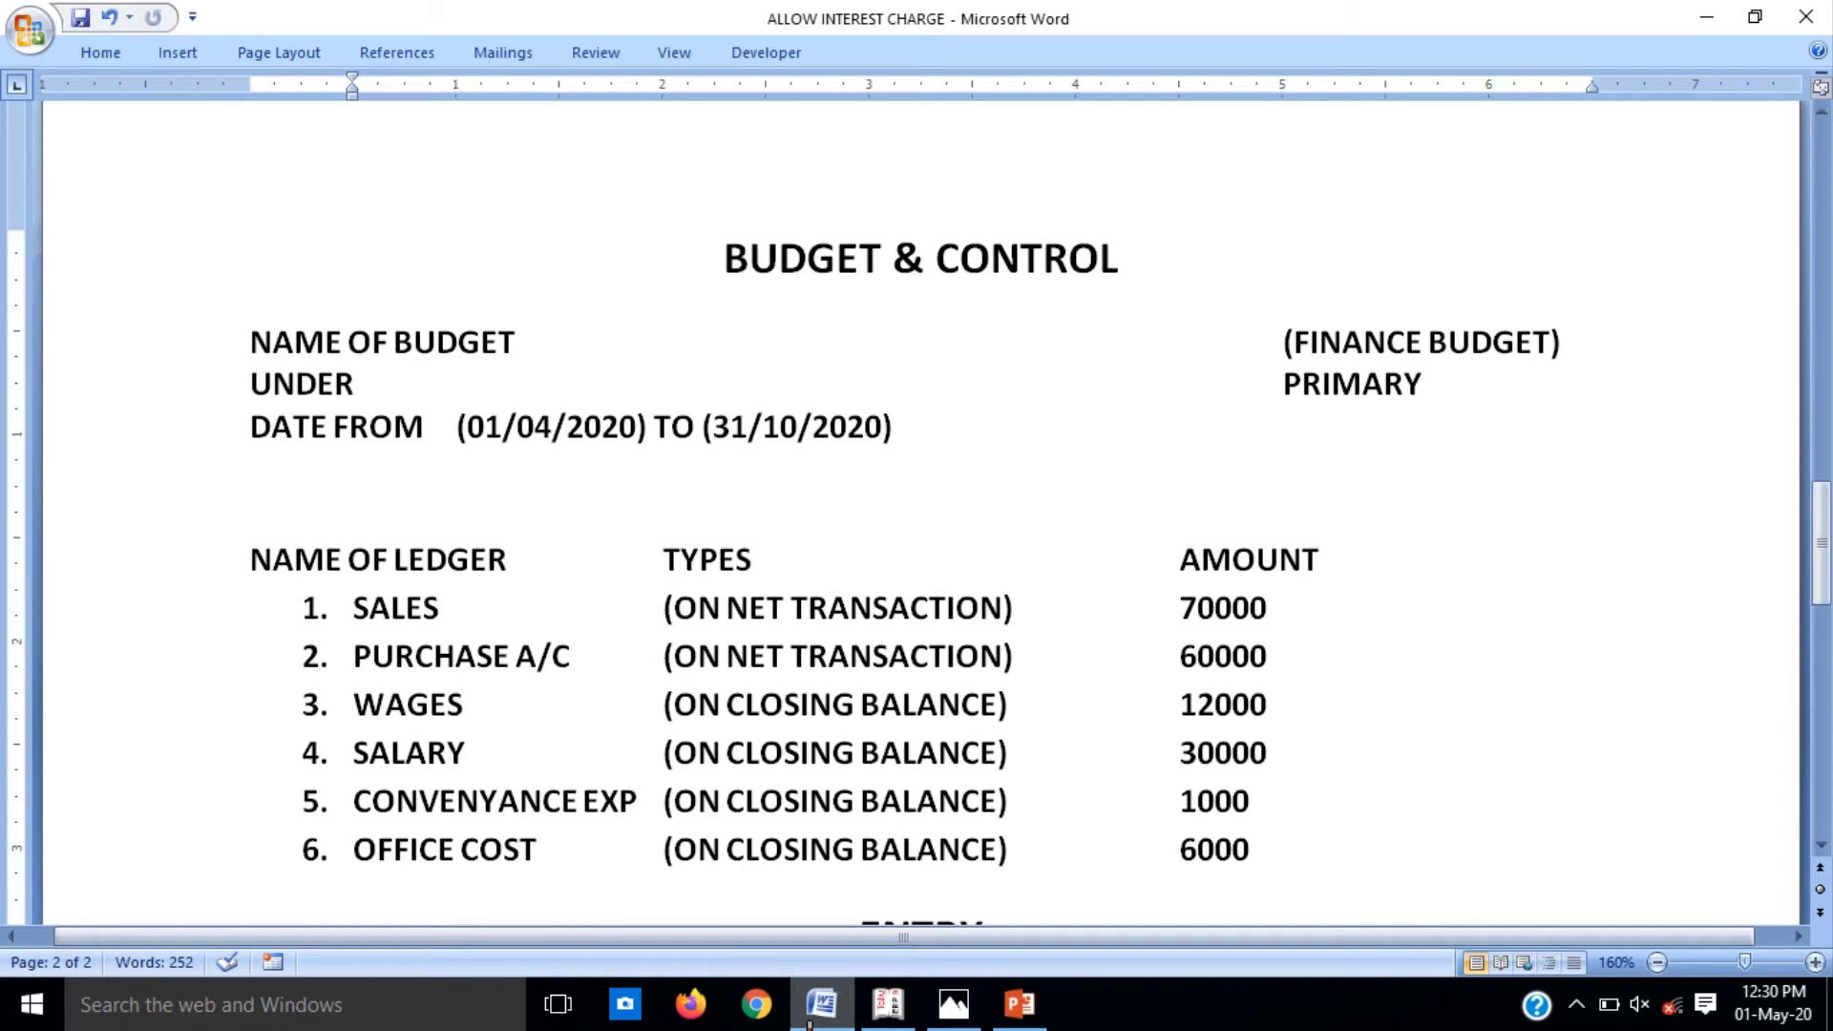
{"action": "left_click", "coordinate": [809, 1021]}
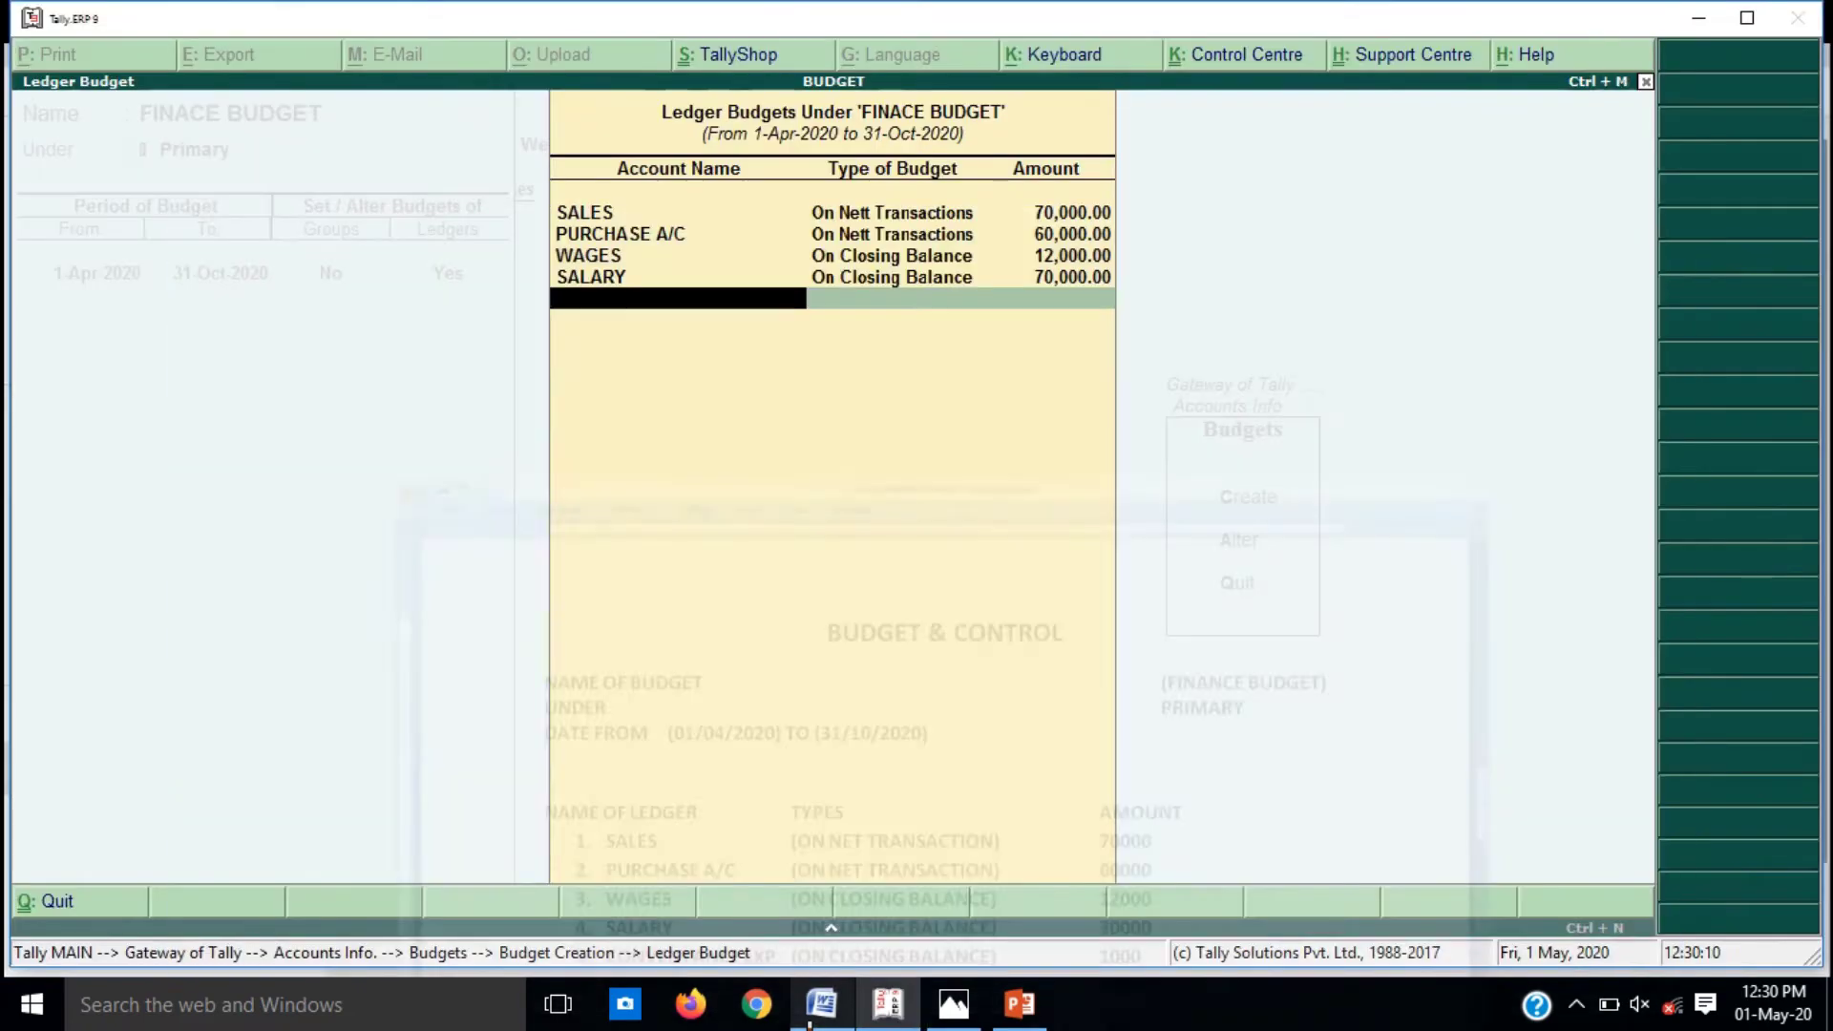
Step: Budget CONVENYANCE EXP at 1,000 on closing balance
{"action": "key", "text": "alt+c"}
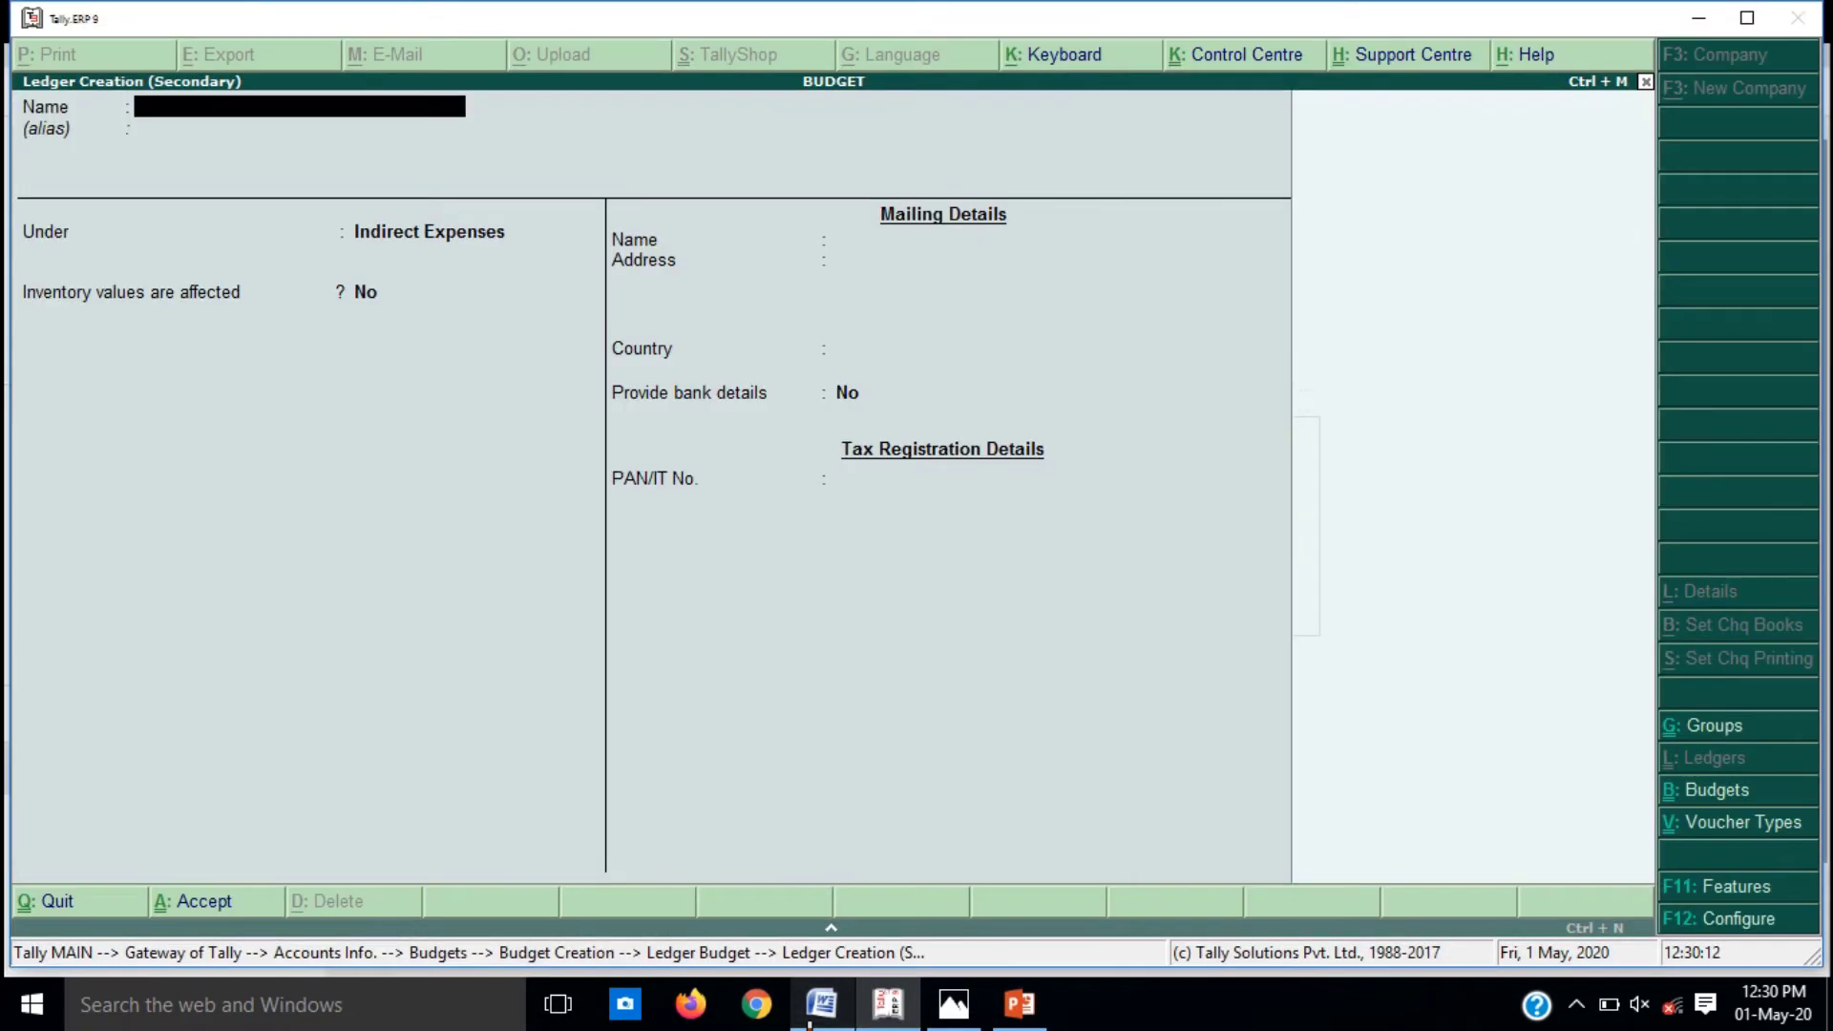
{"action": "type", "text": "CONVENYANCE"}
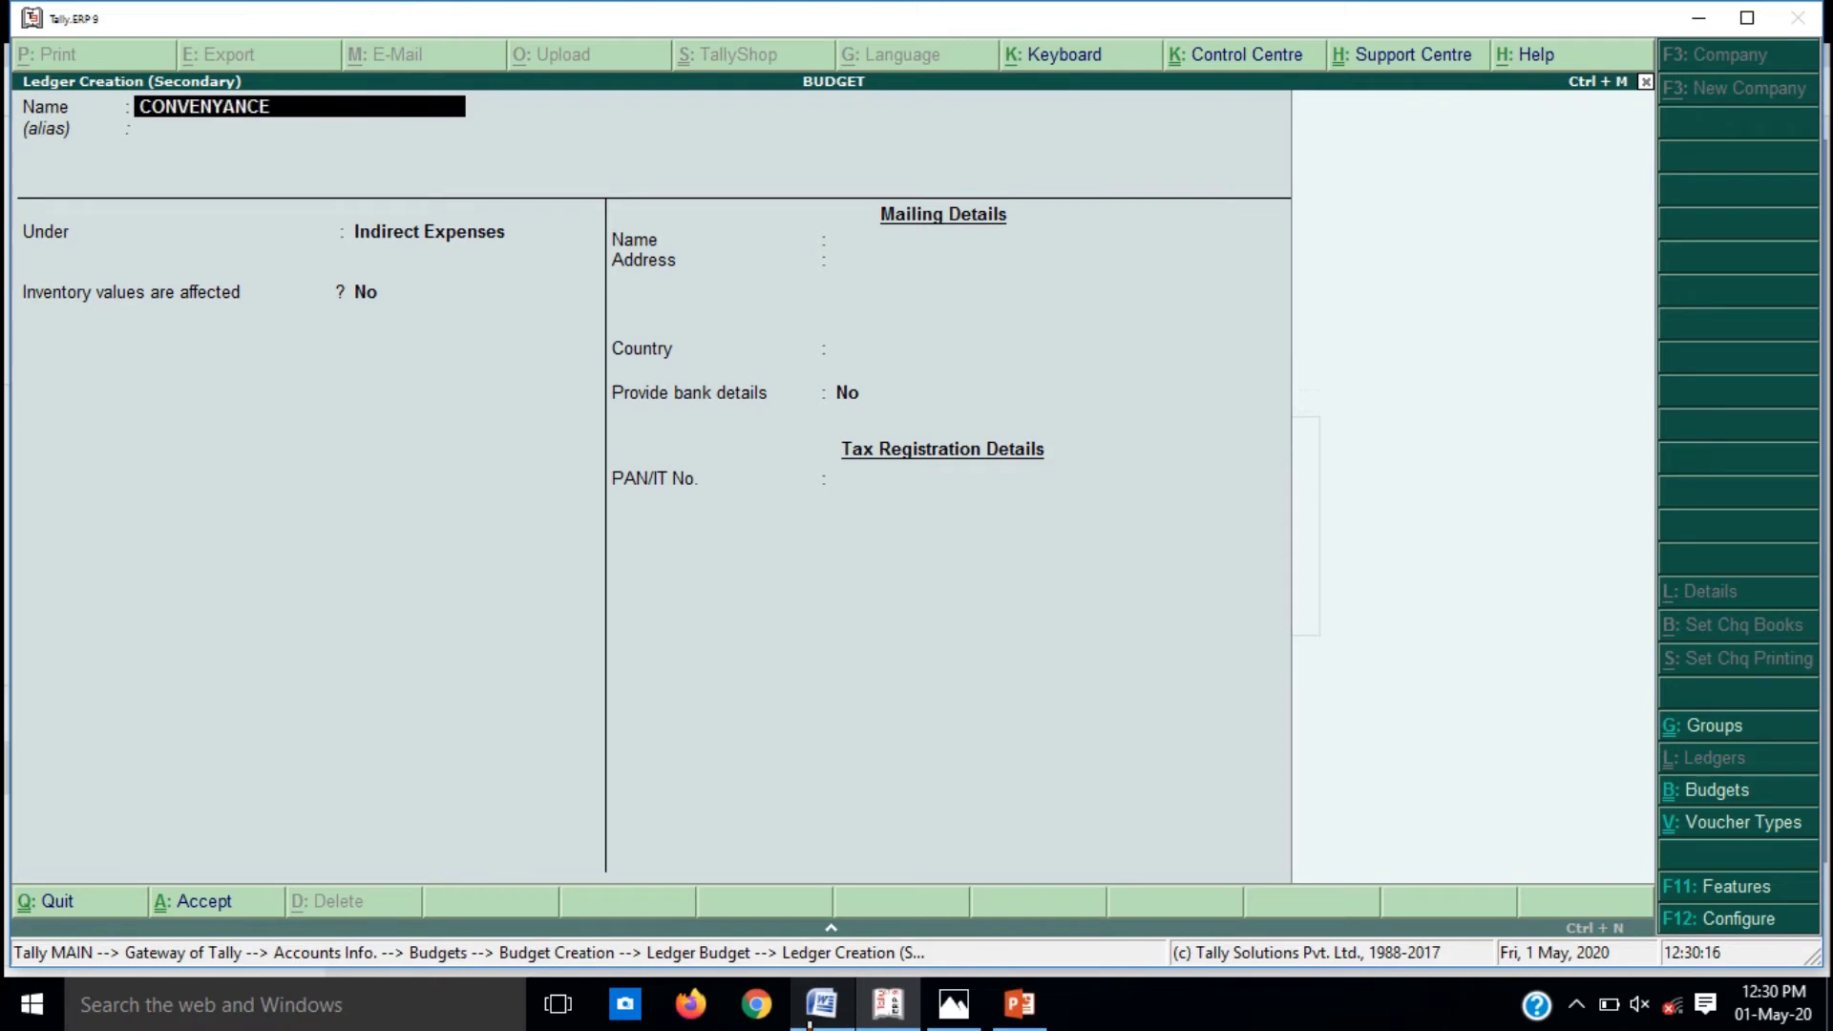
{"action": "type", "text": " EXP"}
{"action": "key", "text": "Return"}
{"action": "key", "text": "Return"}
{"action": "key", "text": "Return"}
{"action": "key", "text": "Return"}
{"action": "key", "text": "Return"}
{"action": "key", "text": "Return"}
{"action": "key", "text": "Return"}
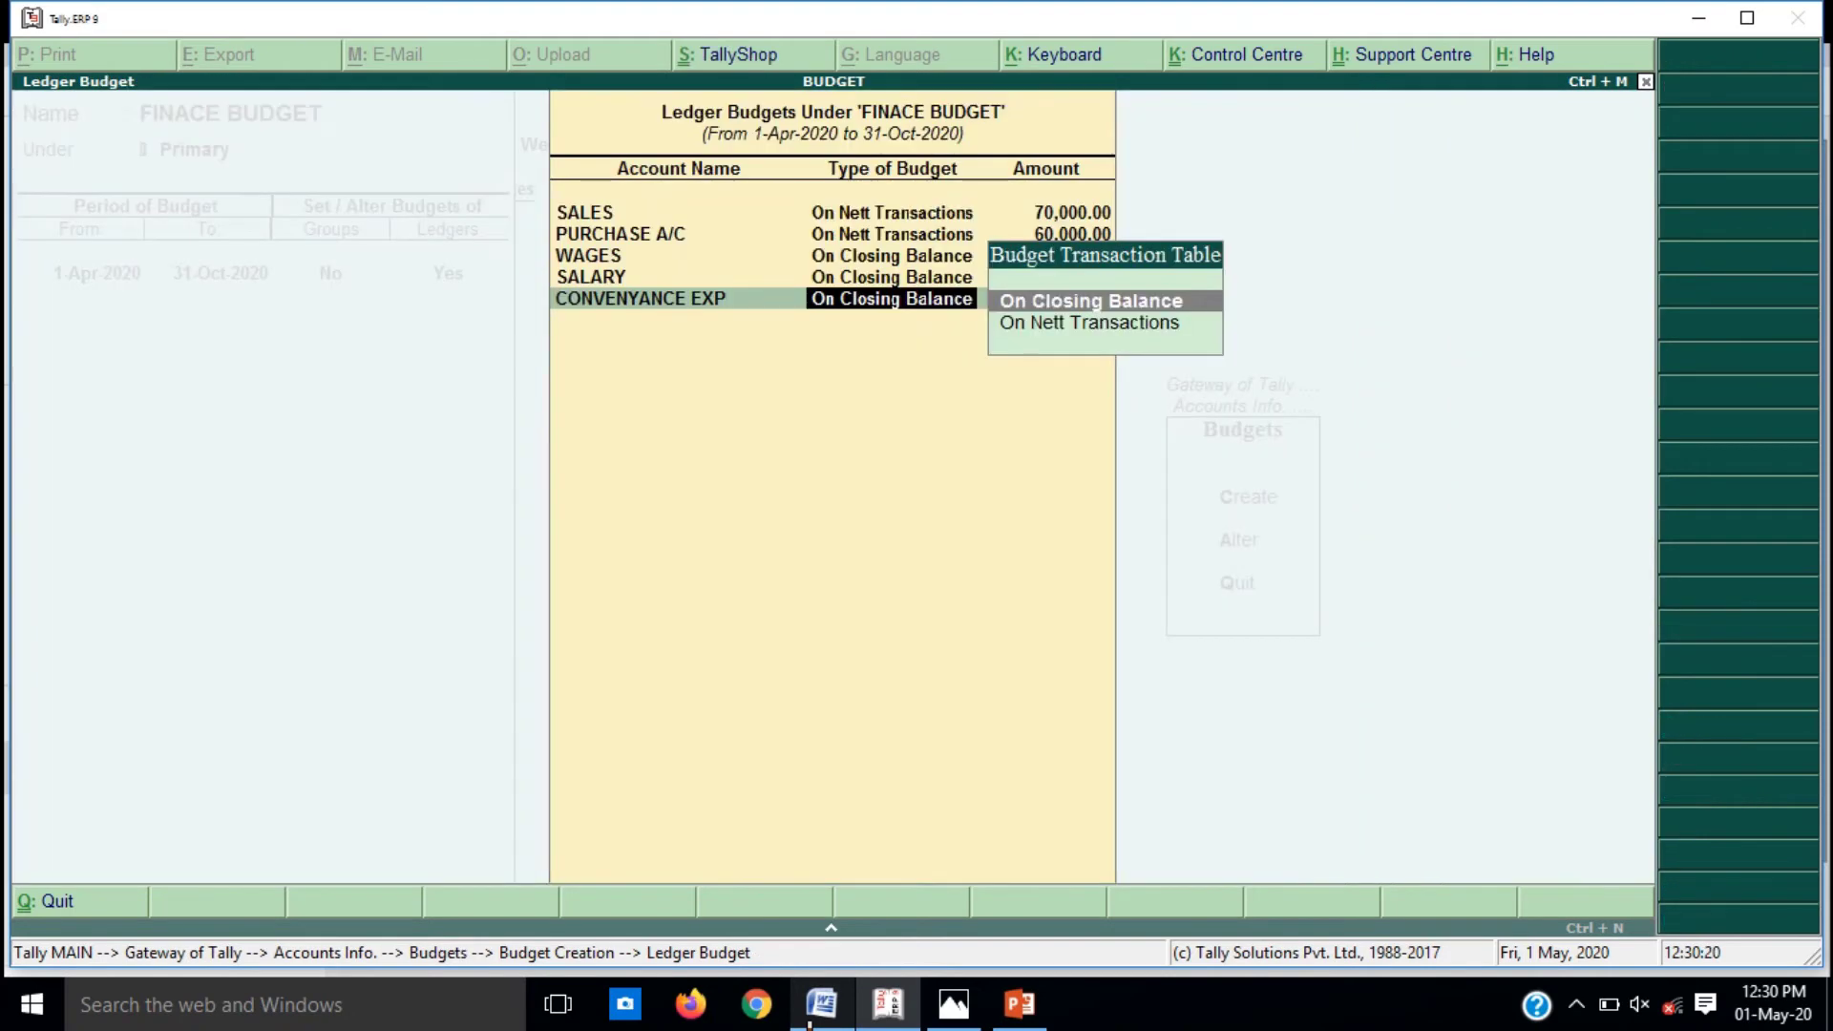
{"action": "key", "text": "Return"}
{"action": "type", "text": "1,000"}
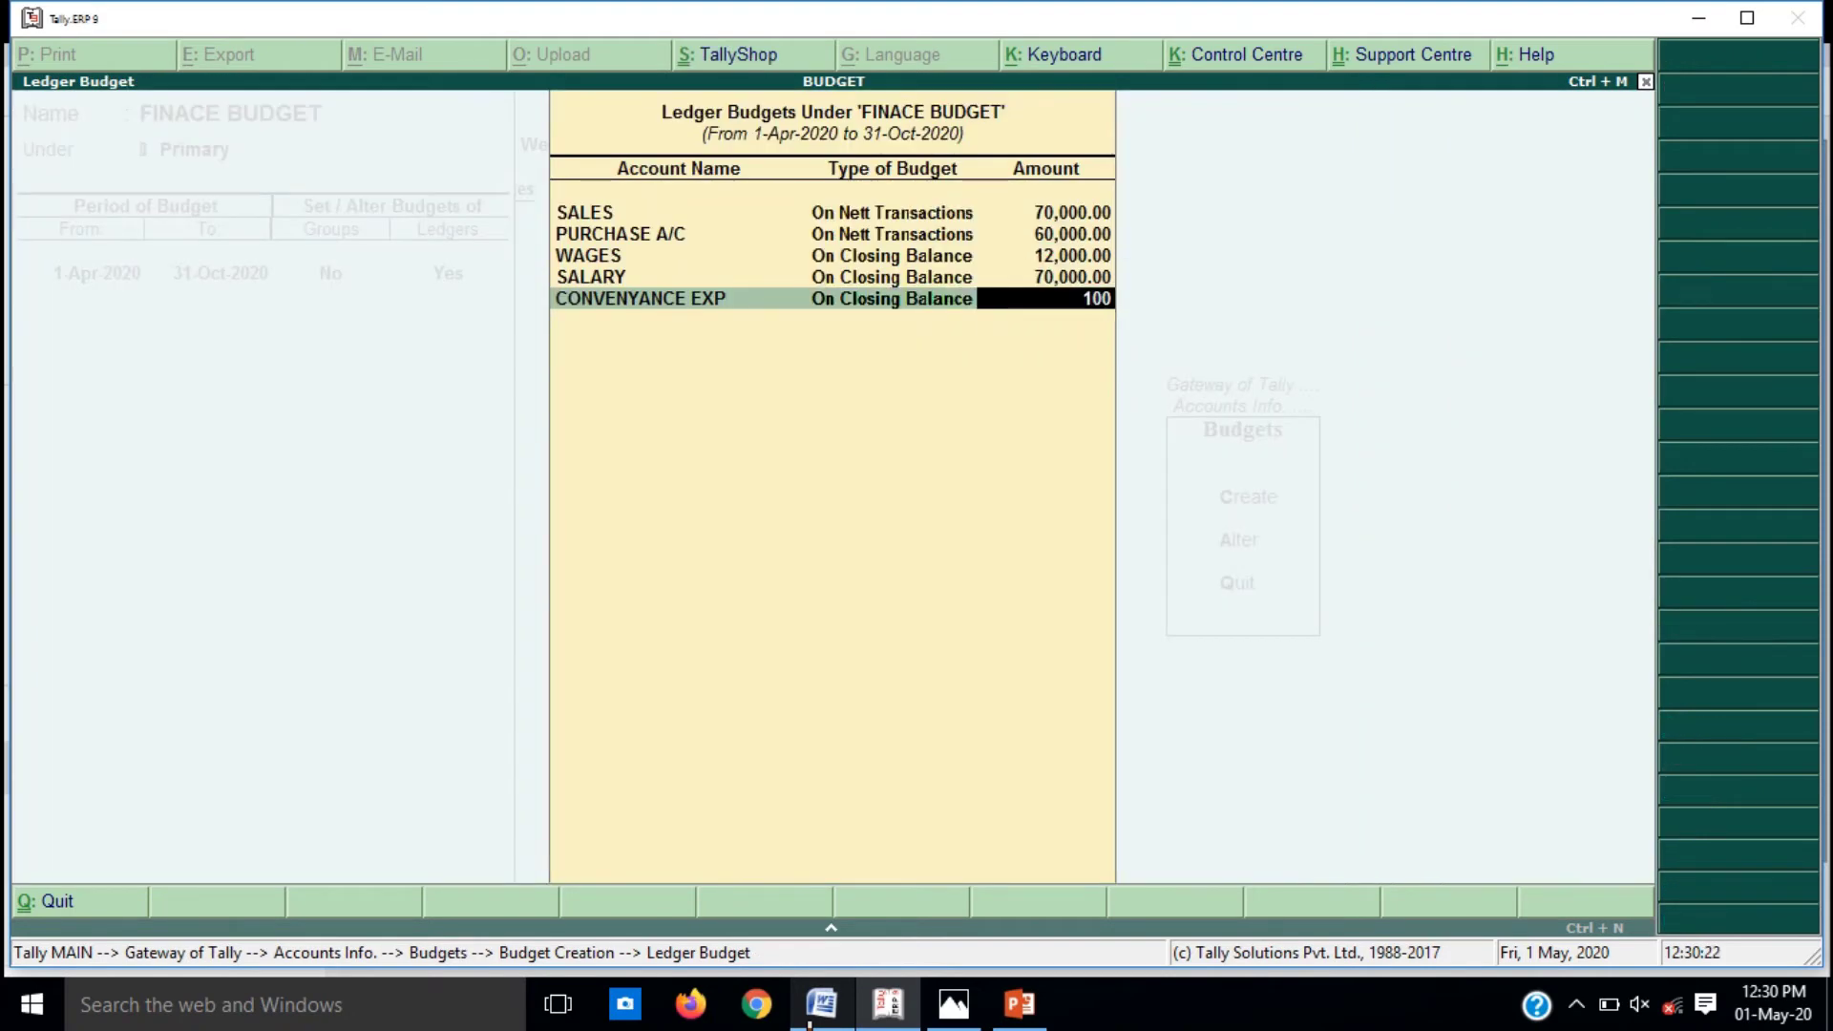
{"action": "key", "text": "Return"}
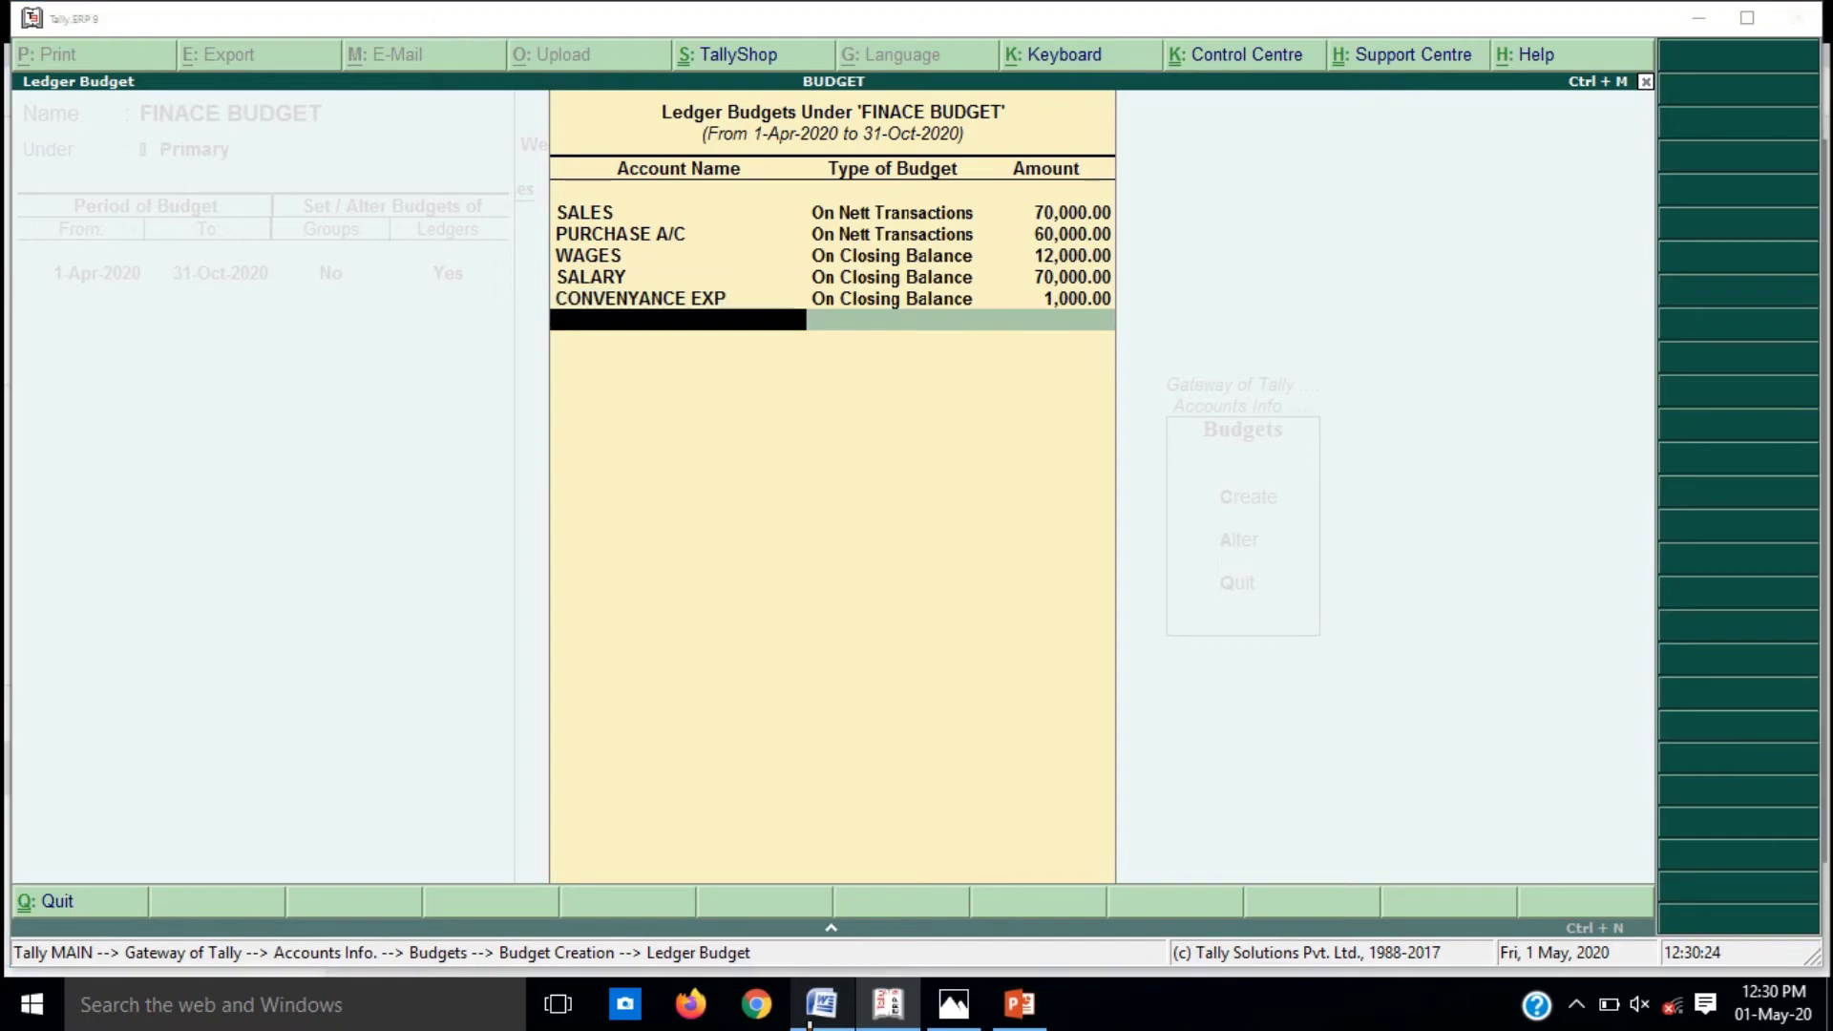
{"action": "key", "text": "alt+Tab"}
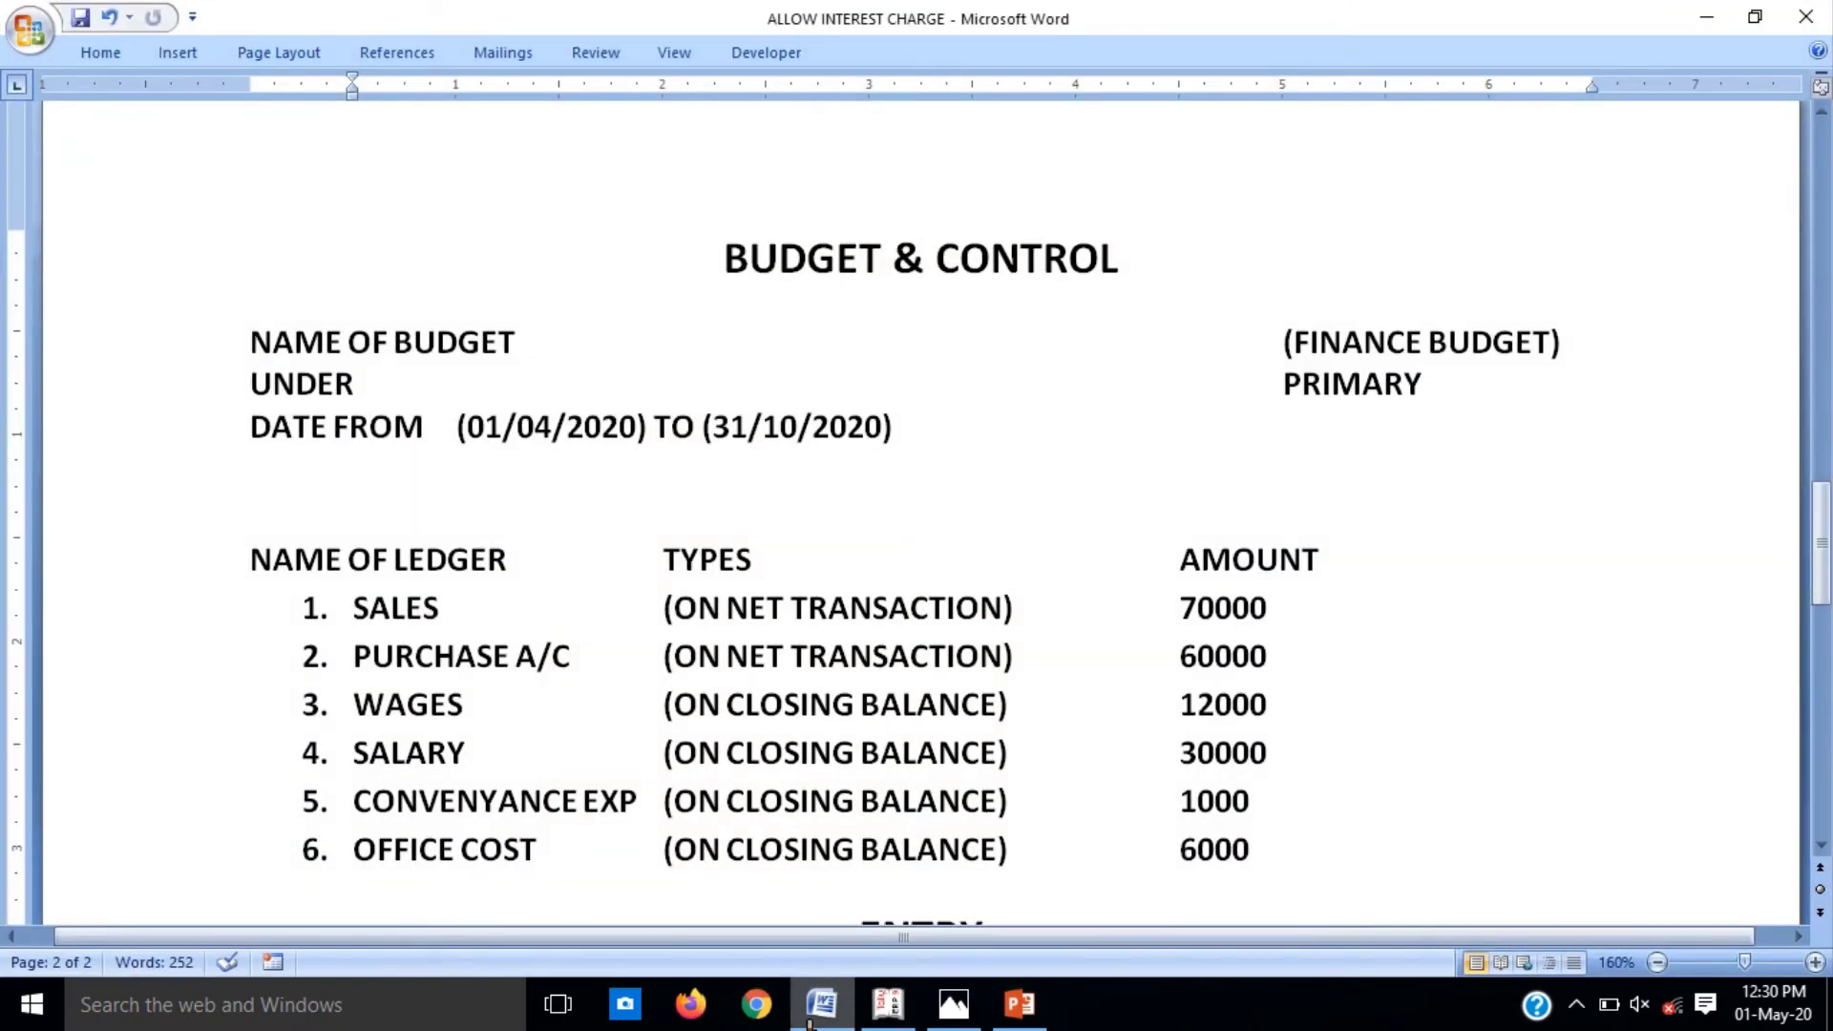
{"action": "key", "text": "alt+Tab"}
Step: Create ledger OFFICE COST under Indirect Expenses, budget it at 6,000, and finish the list
{"action": "key", "text": "alt+c"}
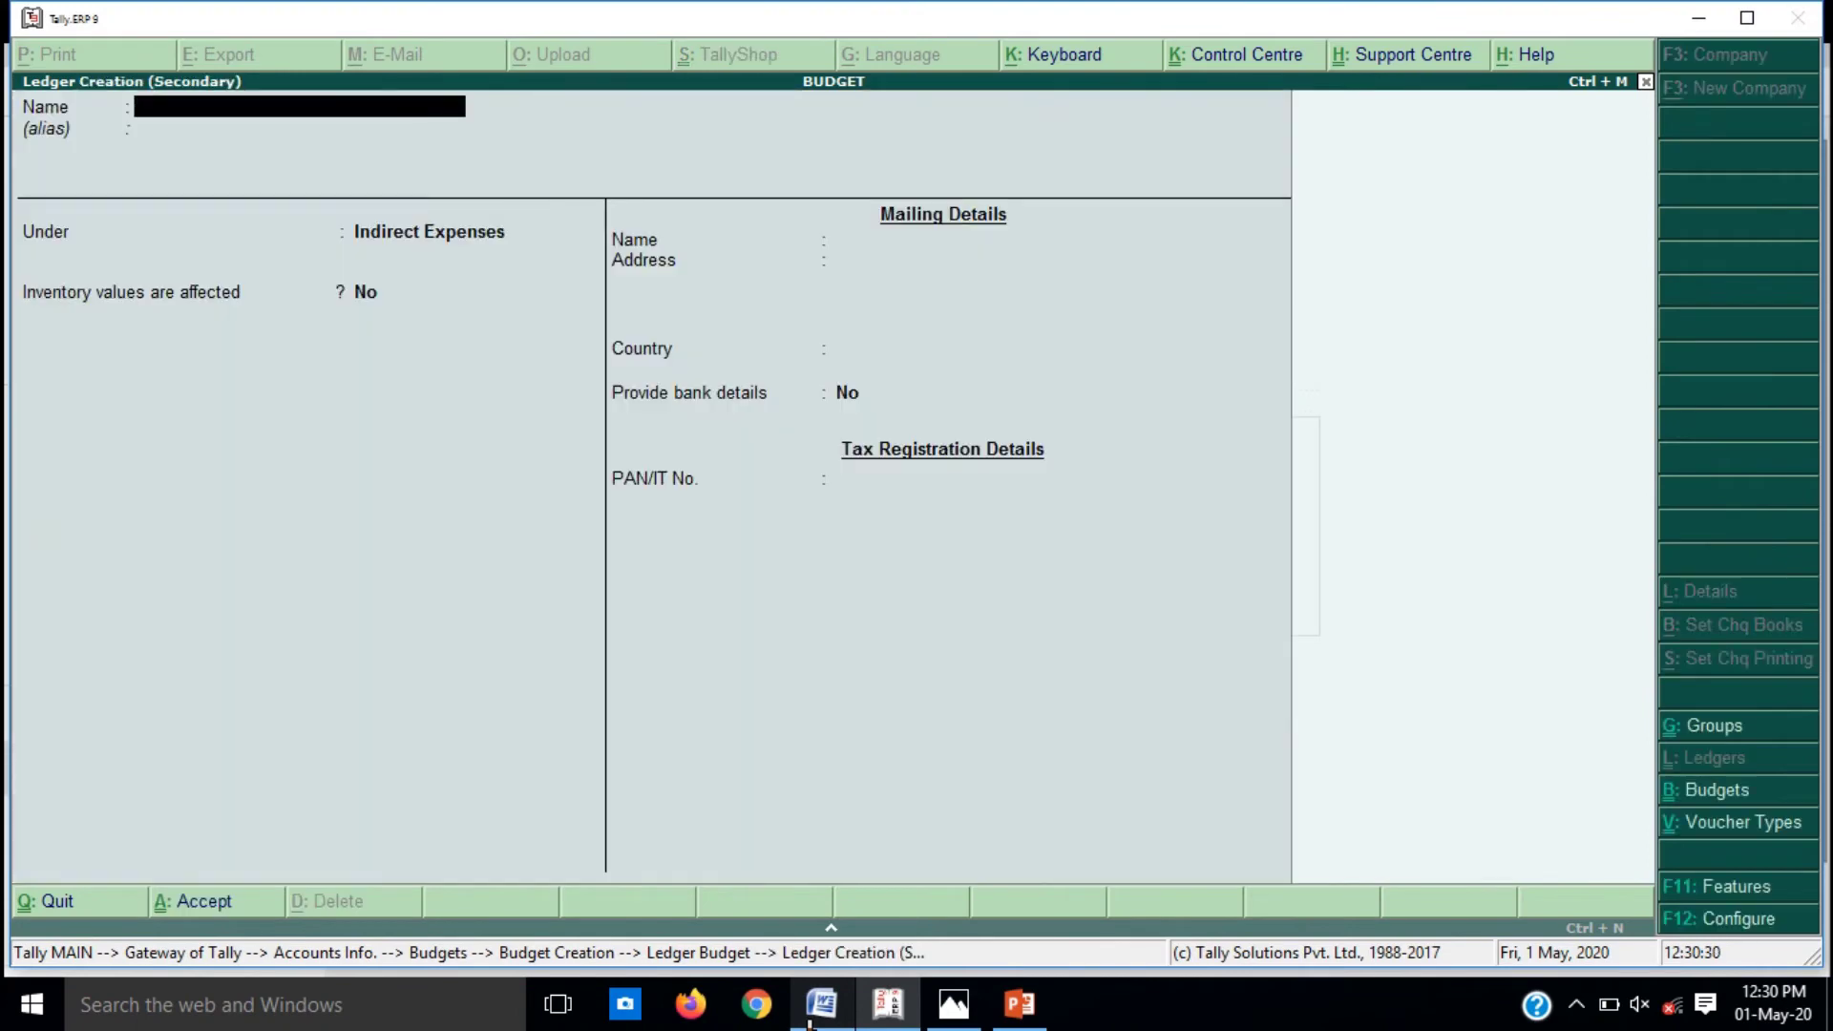
{"action": "type", "text": "OFFICE COST"}
{"action": "key", "text": "Return"}
{"action": "key", "text": "Return"}
{"action": "key", "text": "Return"}
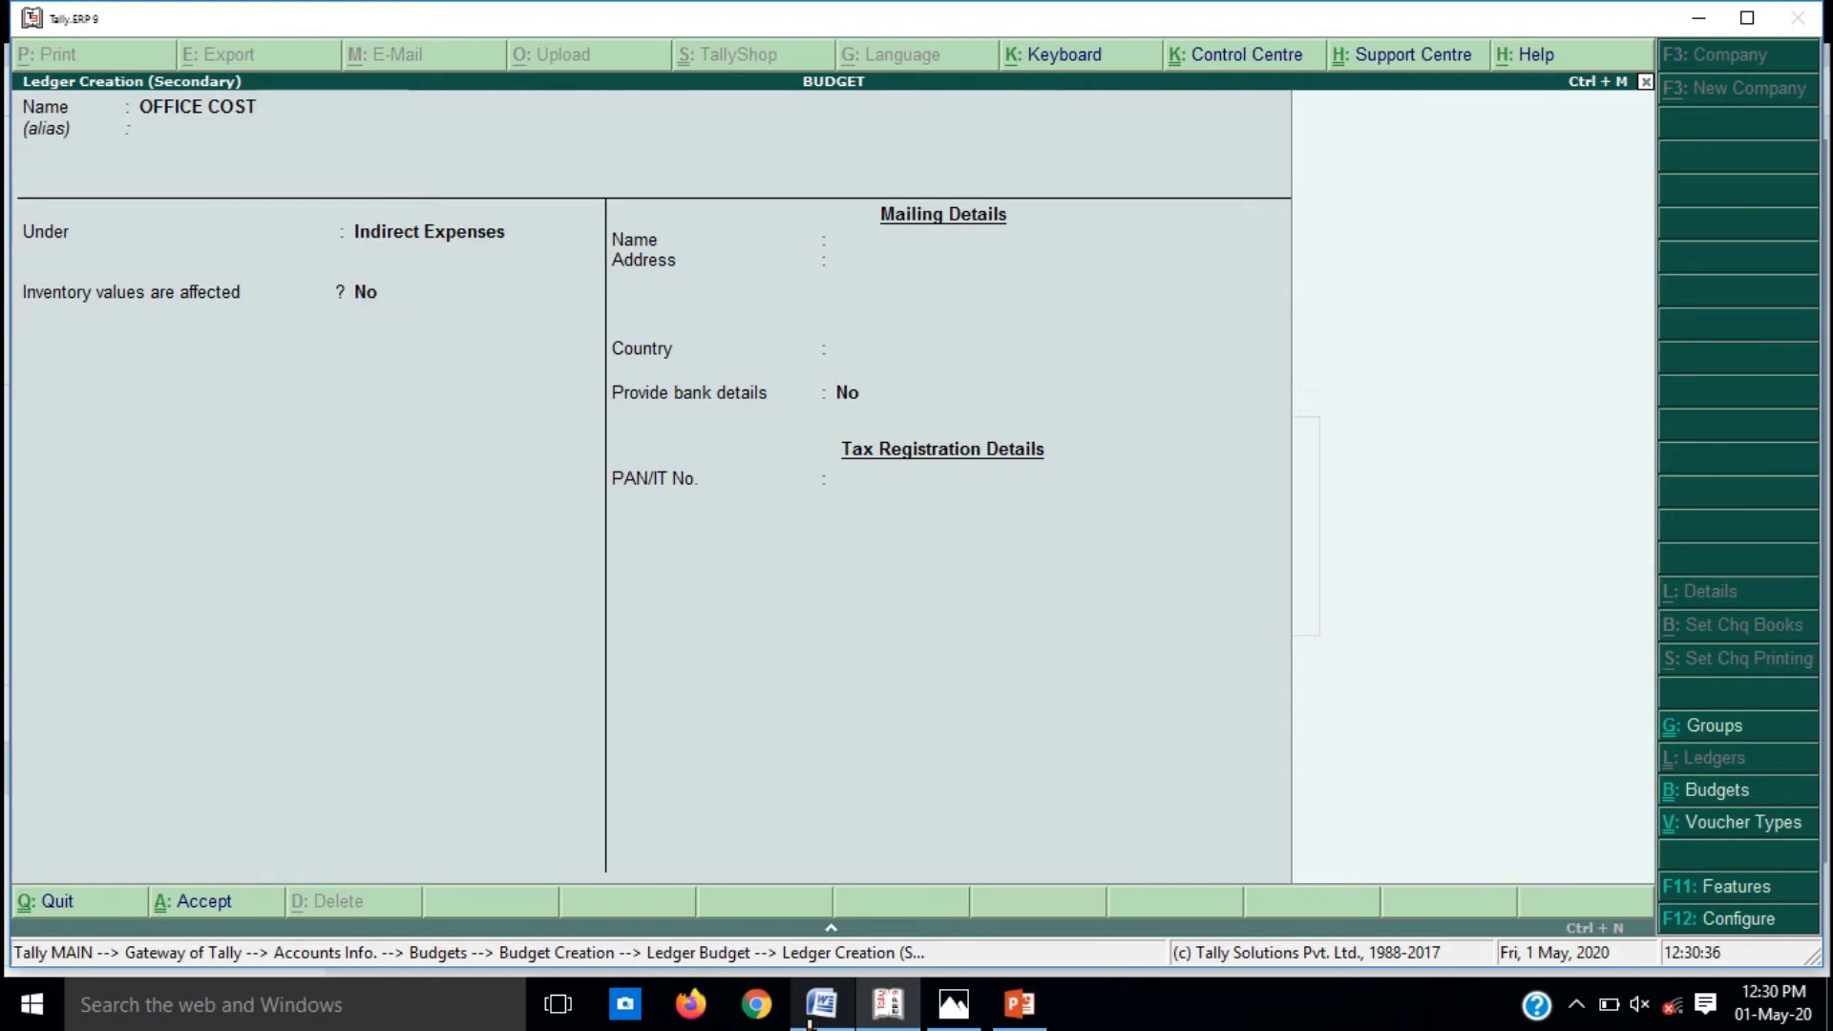
{"action": "key", "text": "ctrl+a"}
{"action": "key", "text": "Return"}
{"action": "type", "text": "6000"}
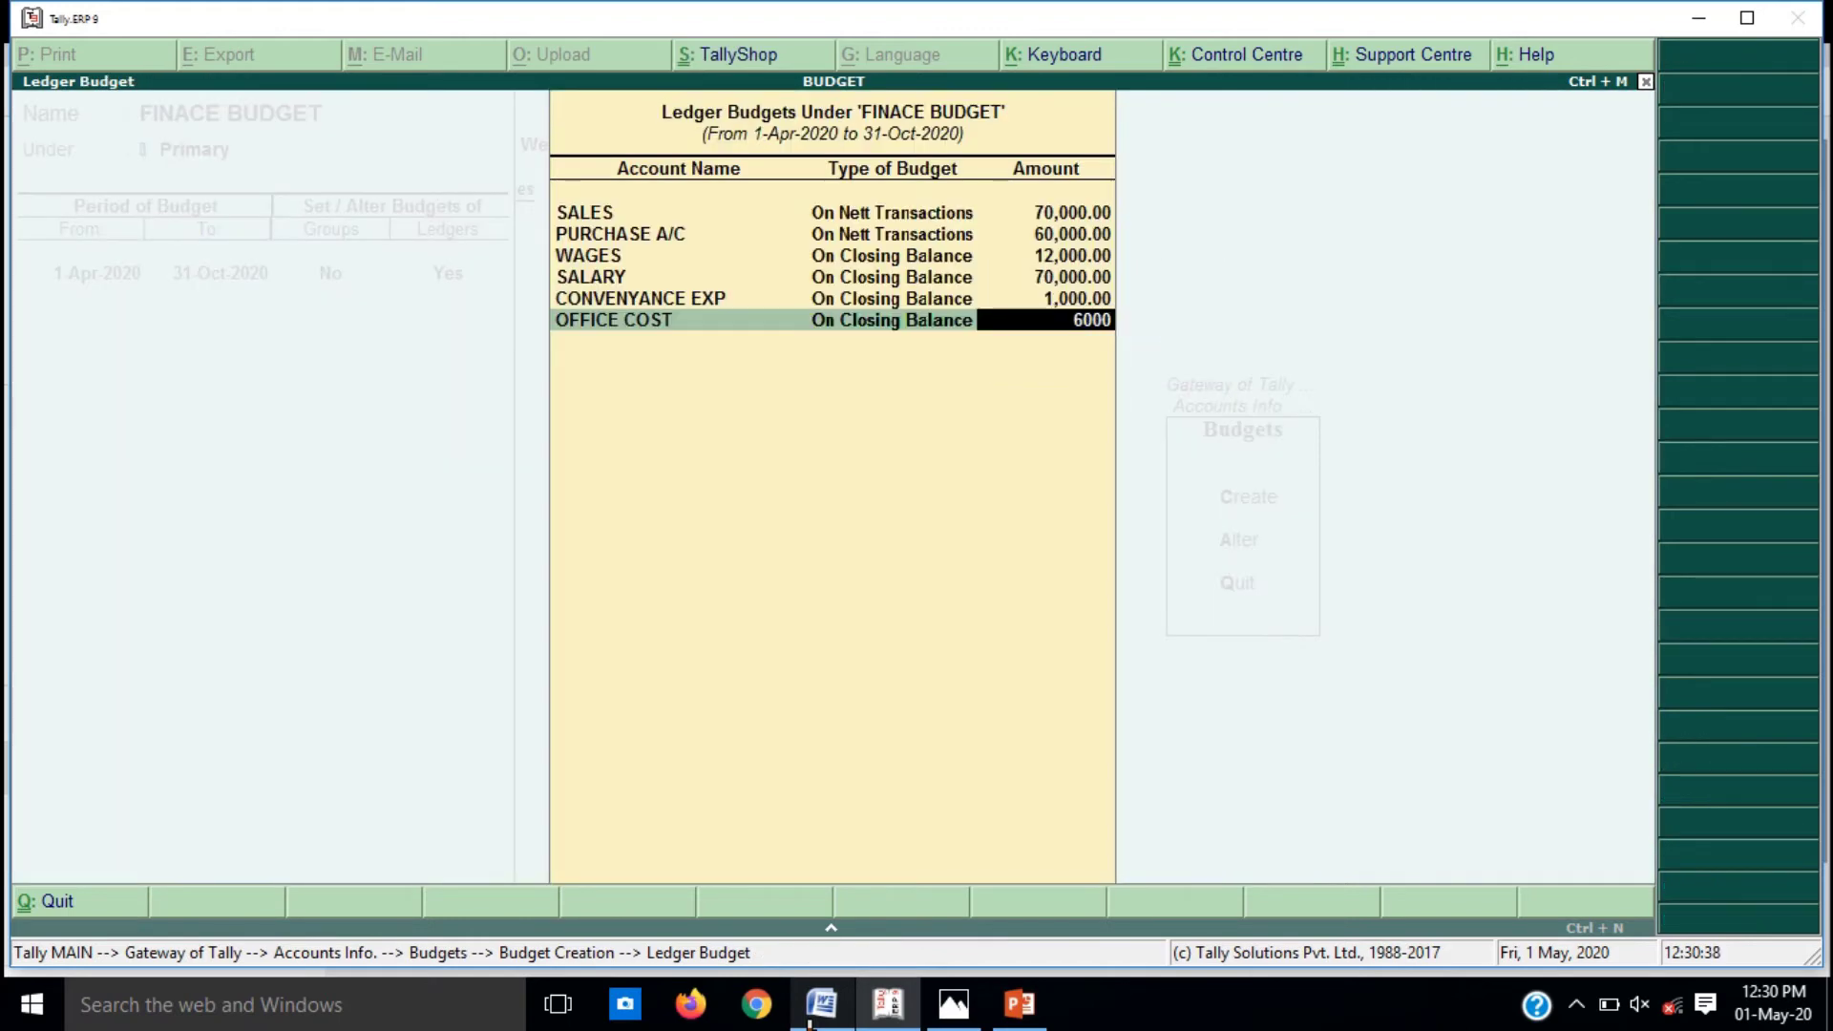
{"action": "key", "text": "Return"}
{"action": "key", "text": "Return"}
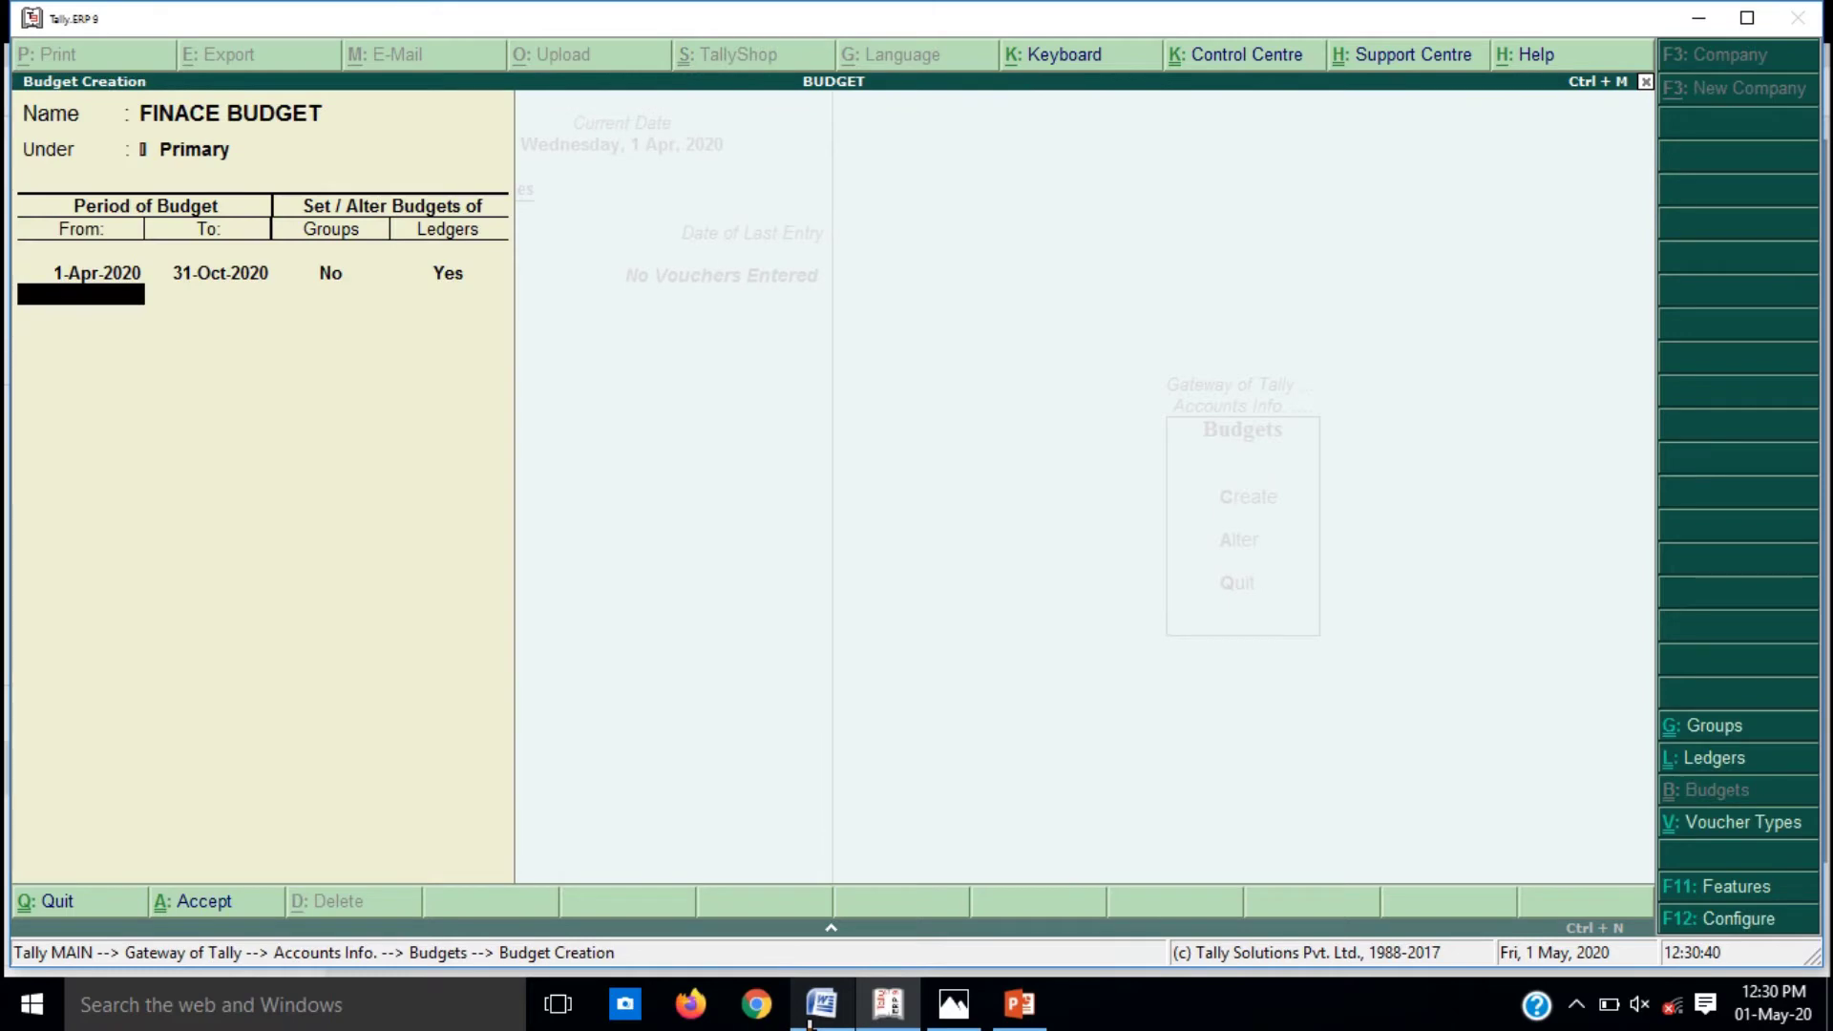
{"action": "key", "text": "Return"}
{"action": "key", "text": "Return"}
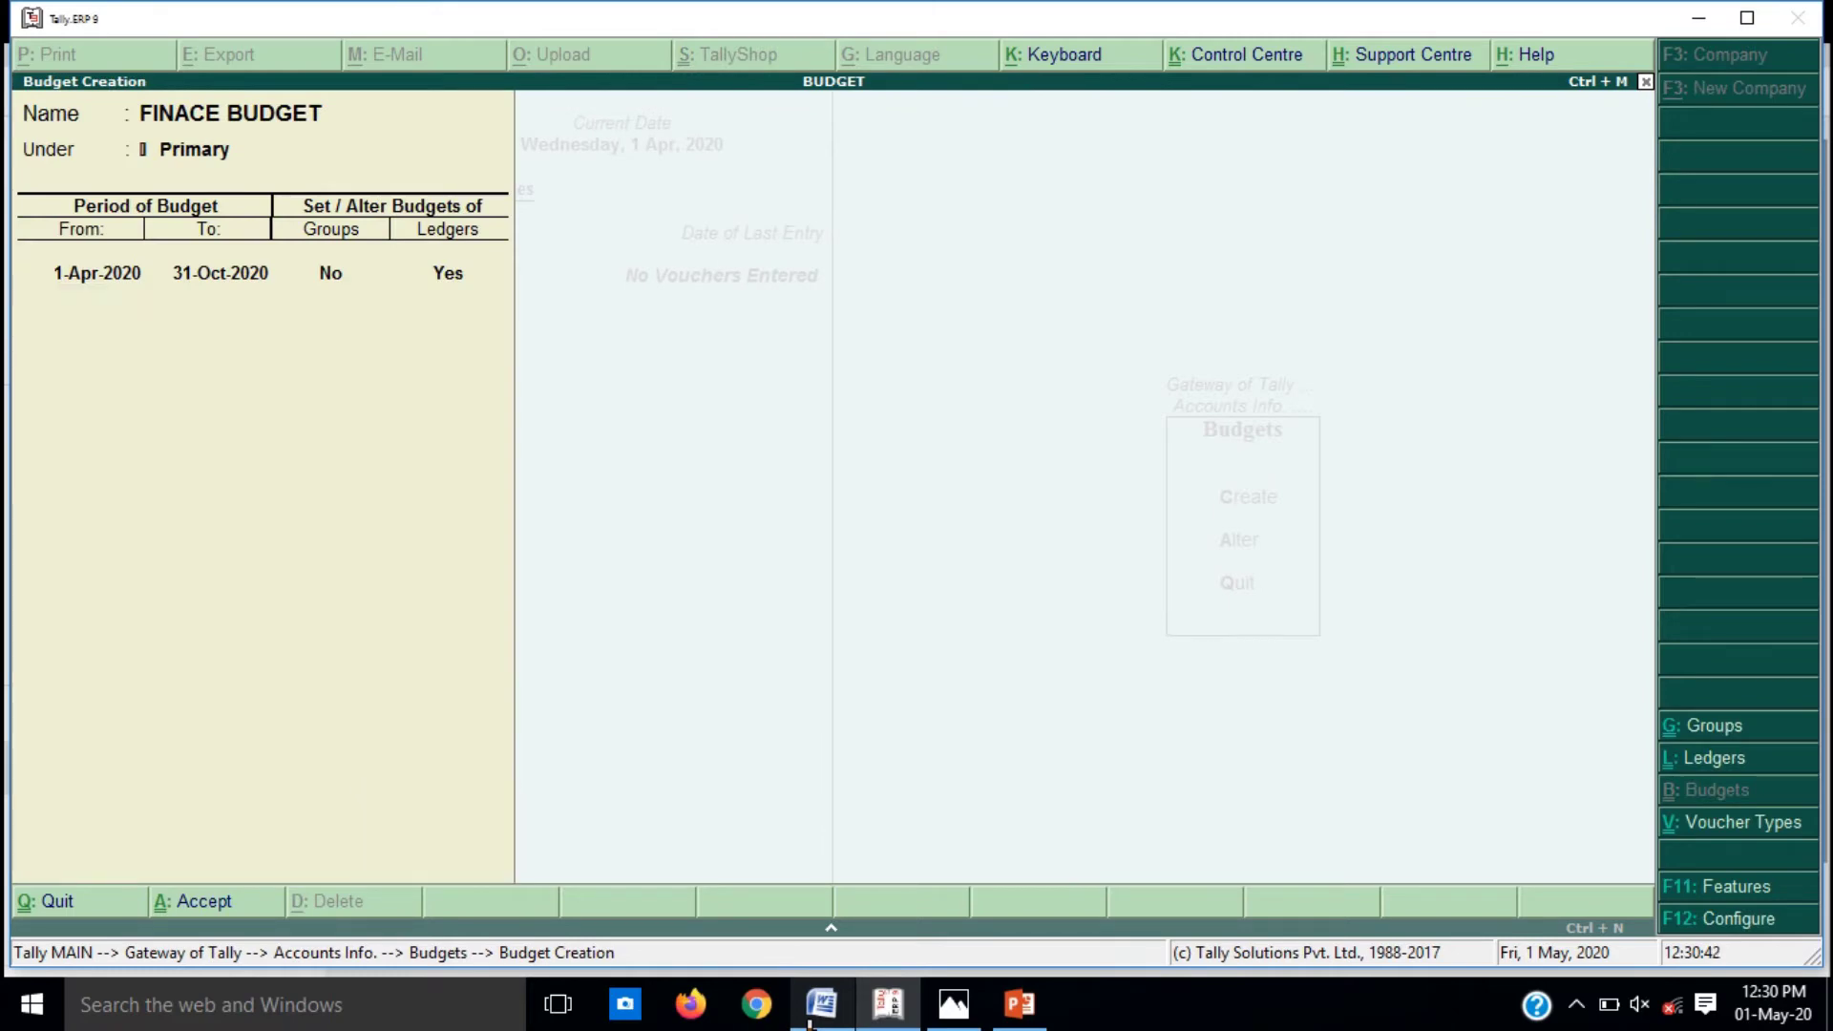
{"action": "left_click", "coordinate": [811, 1017]}
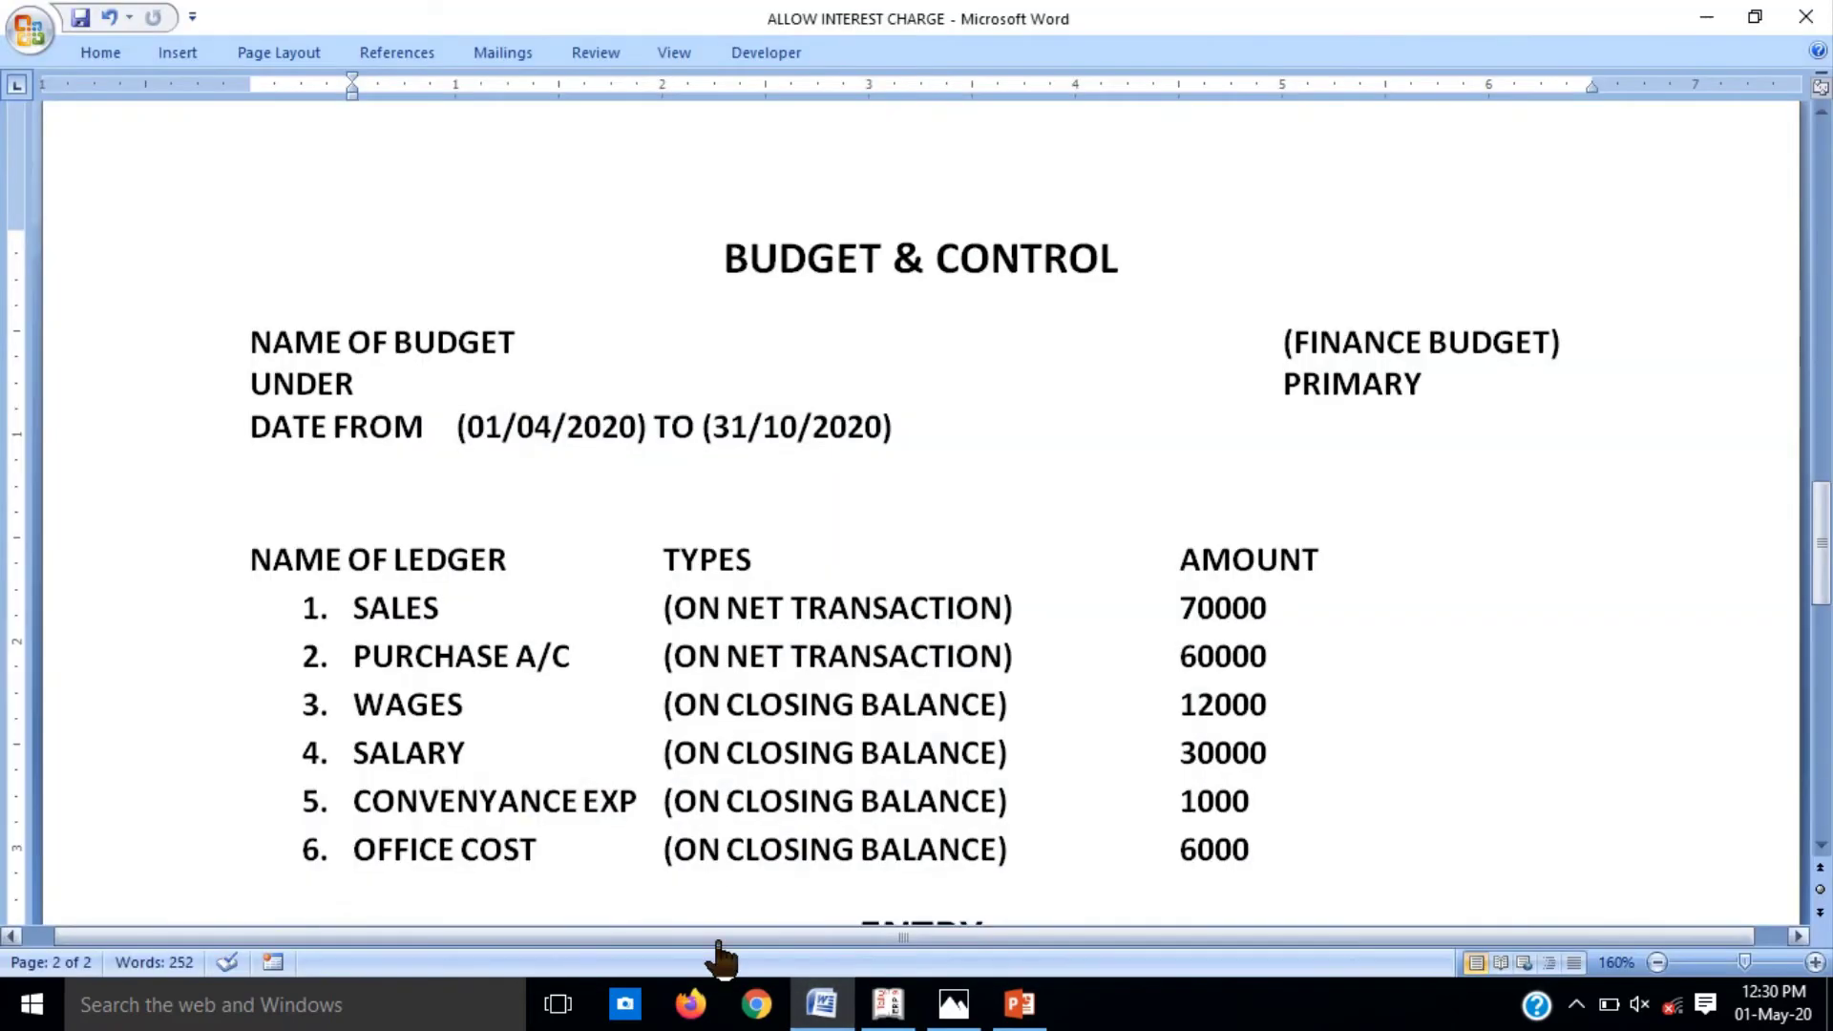
{"action": "left_click_drag", "start_coordinate": [1822, 618], "coordinate": [1823, 665]}
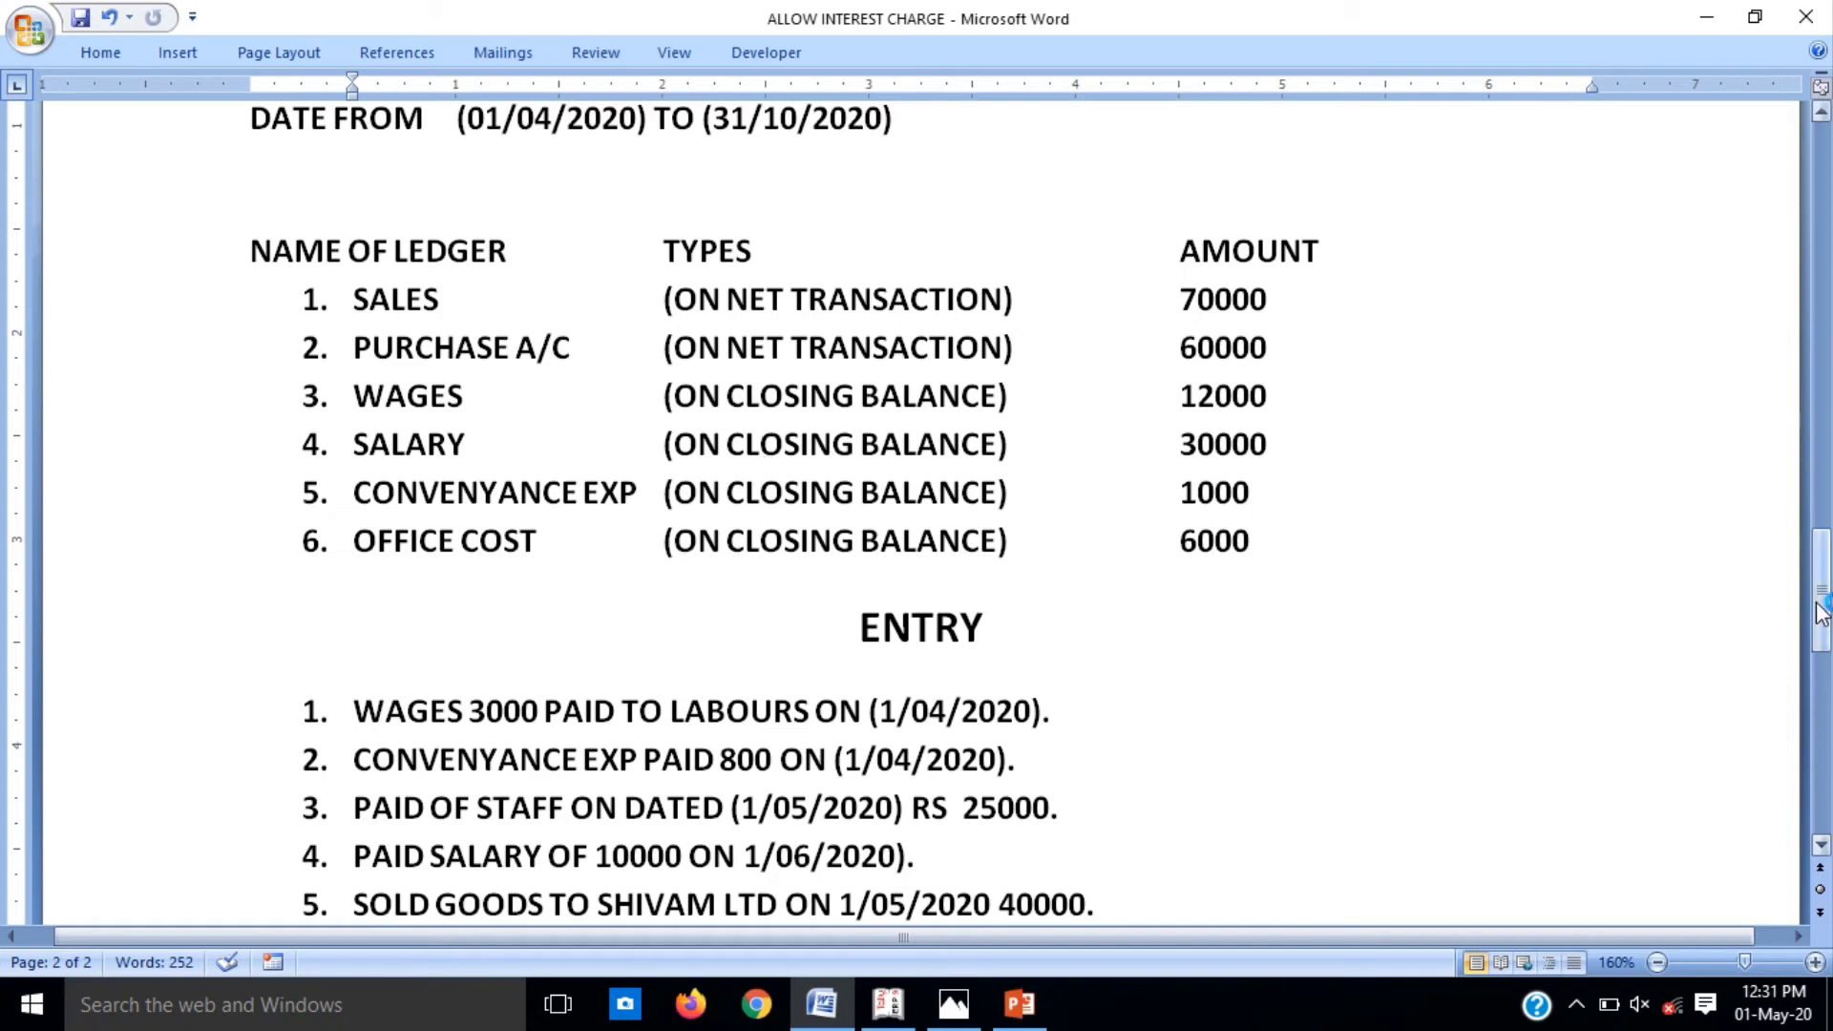
{"action": "left_click_drag", "start_coordinate": [1821, 615], "coordinate": [1824, 678]}
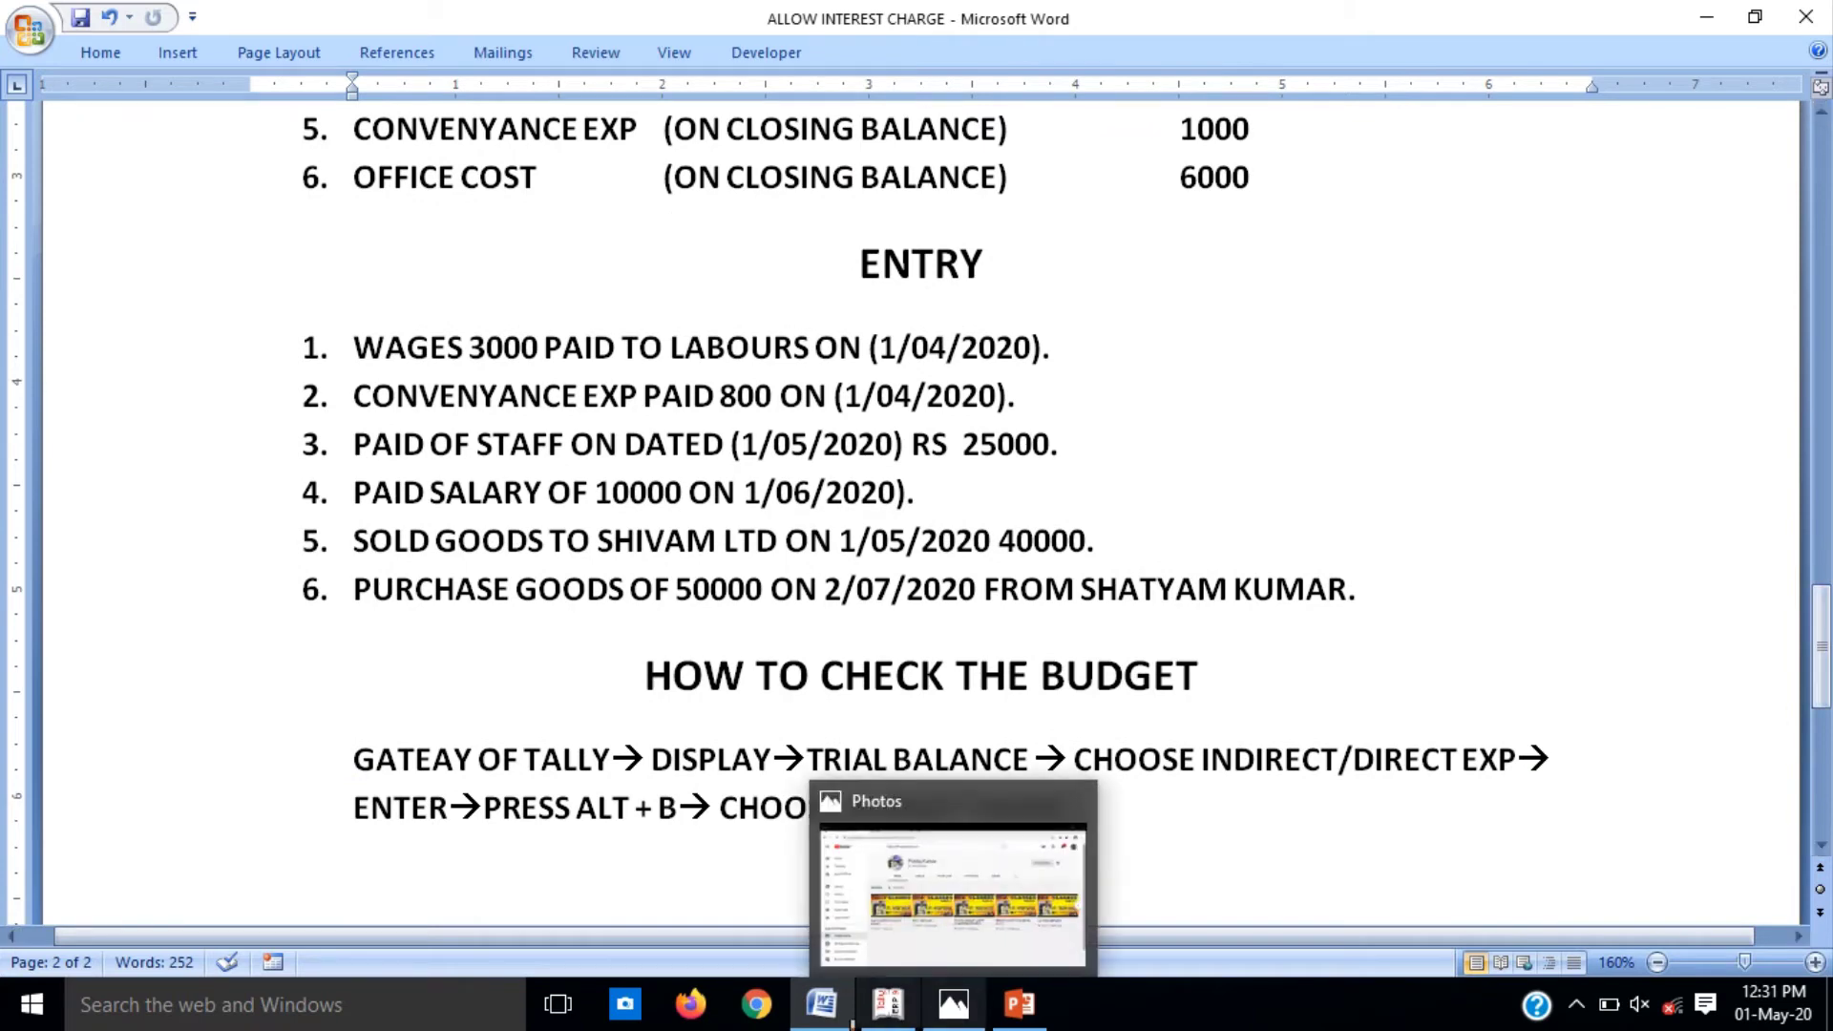
{"action": "mouse_move", "coordinate": [821, 1002]}
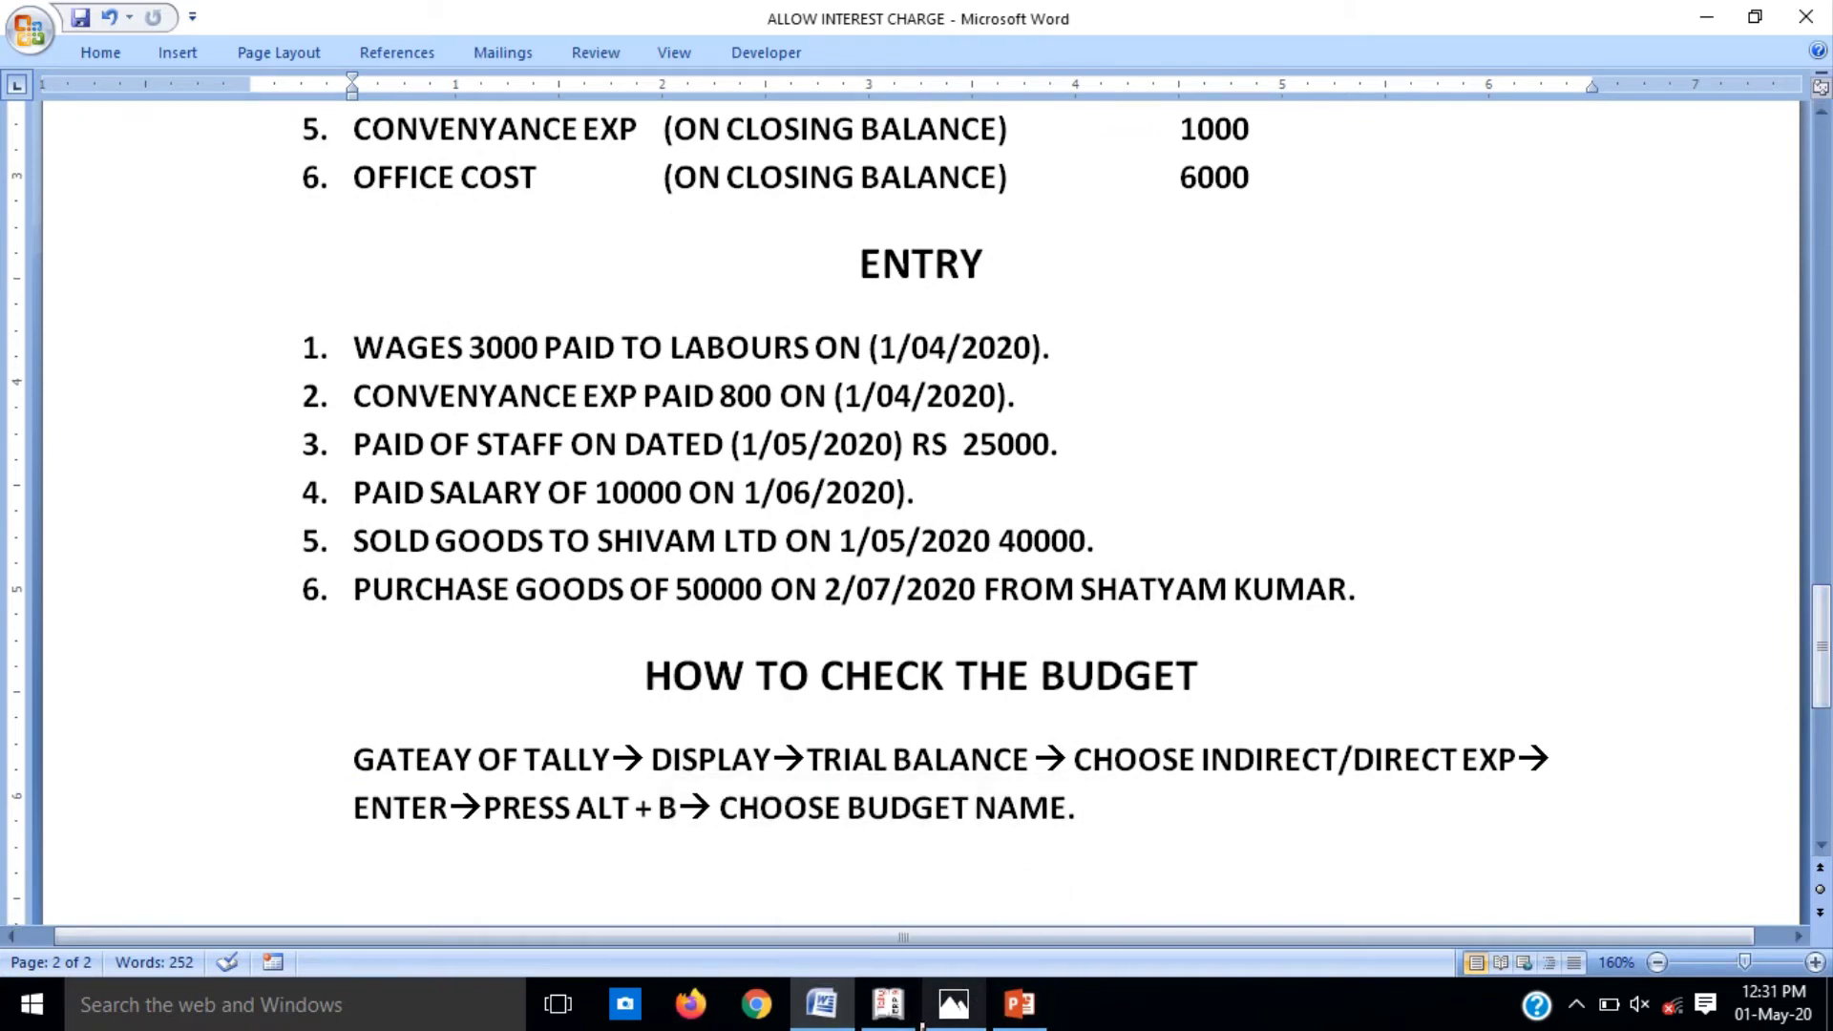
{"action": "left_click", "coordinate": [884, 1023]}
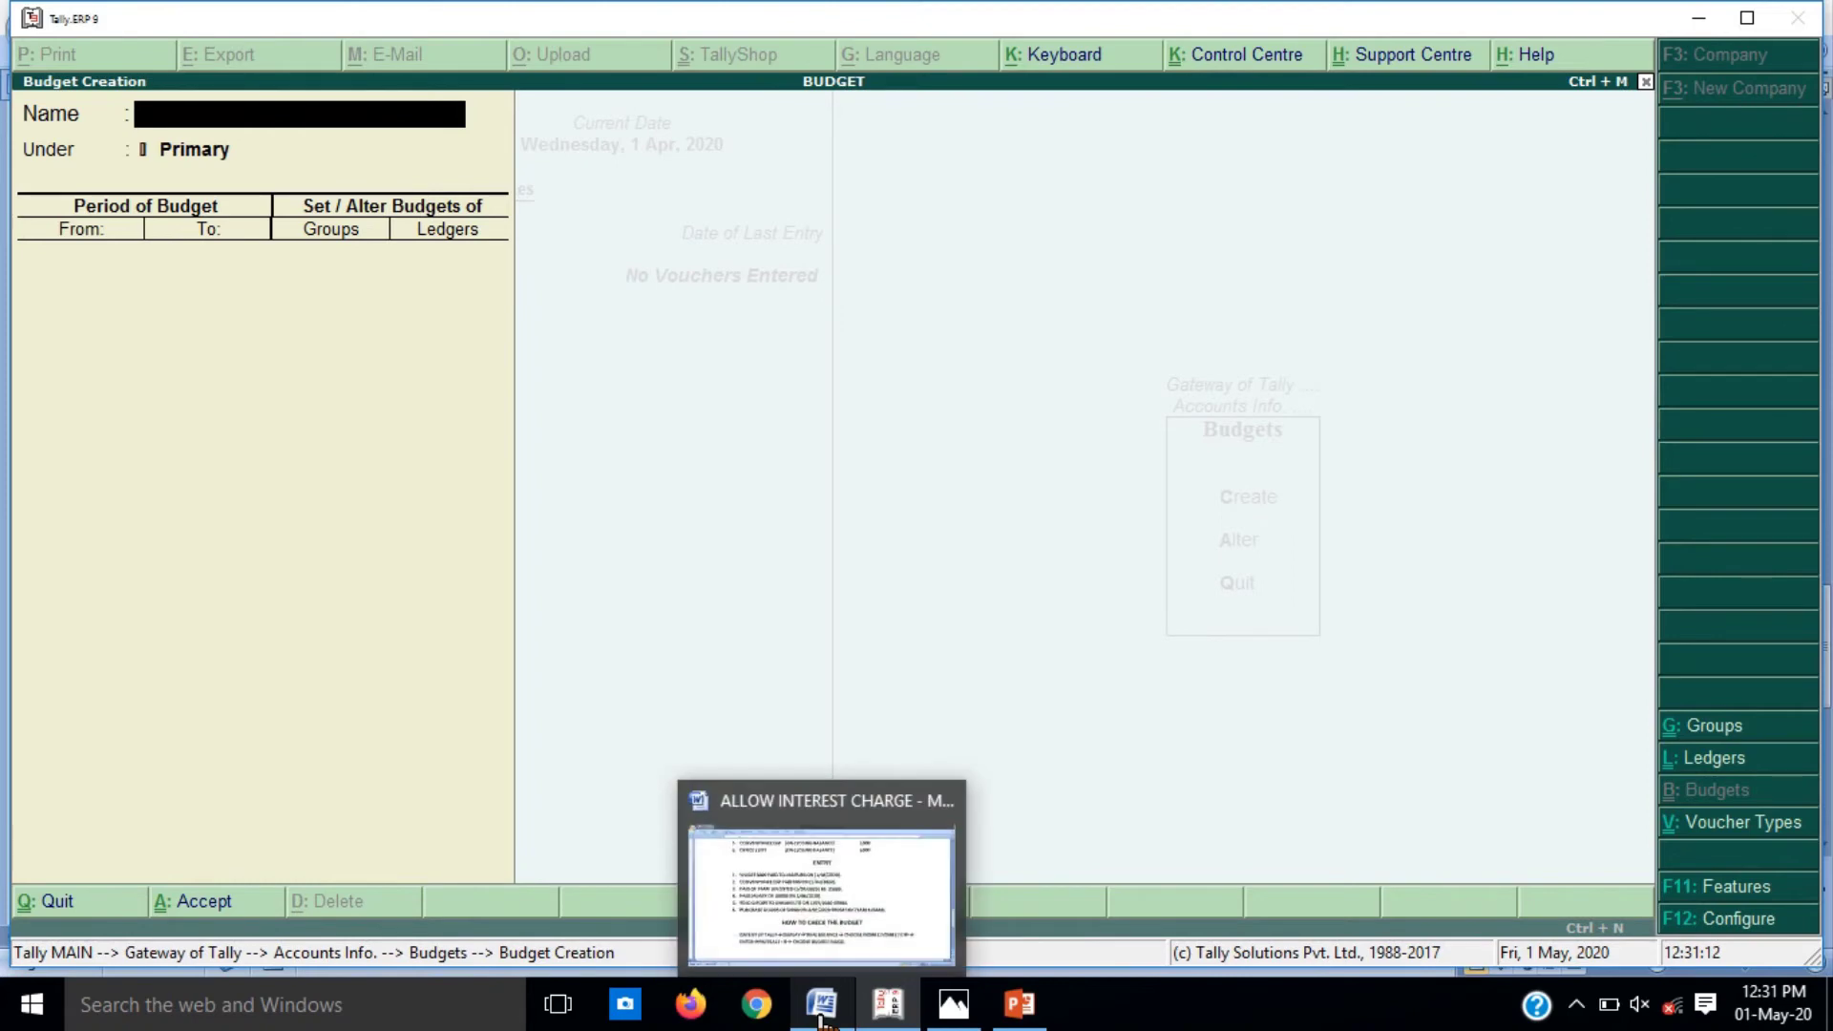
Step: Go back to the Gateway of Tally and enter Accounting Vouchers at Payment voucher No. 1
{"action": "key", "text": "Escape"}
{"action": "key", "text": "Escape"}
{"action": "key", "text": "Escape"}
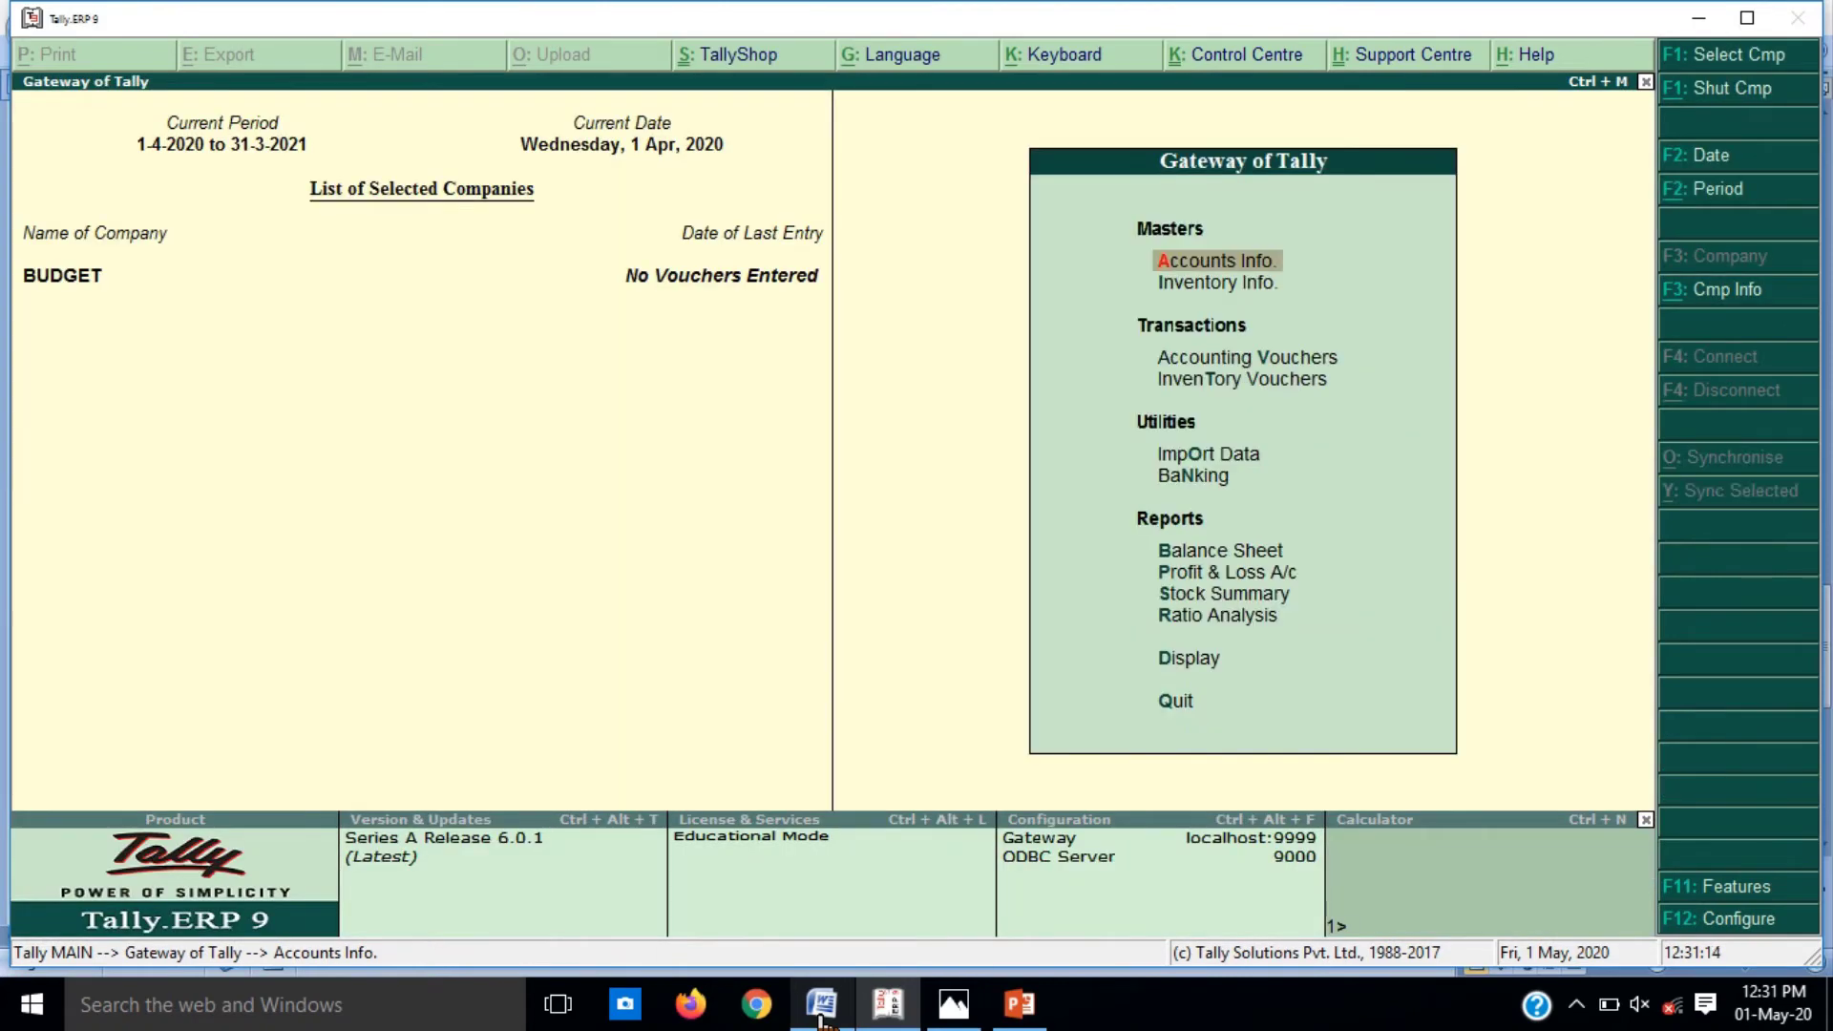
{"action": "key", "text": "Down"}
{"action": "key", "text": "Down"}
{"action": "key", "text": "Return"}
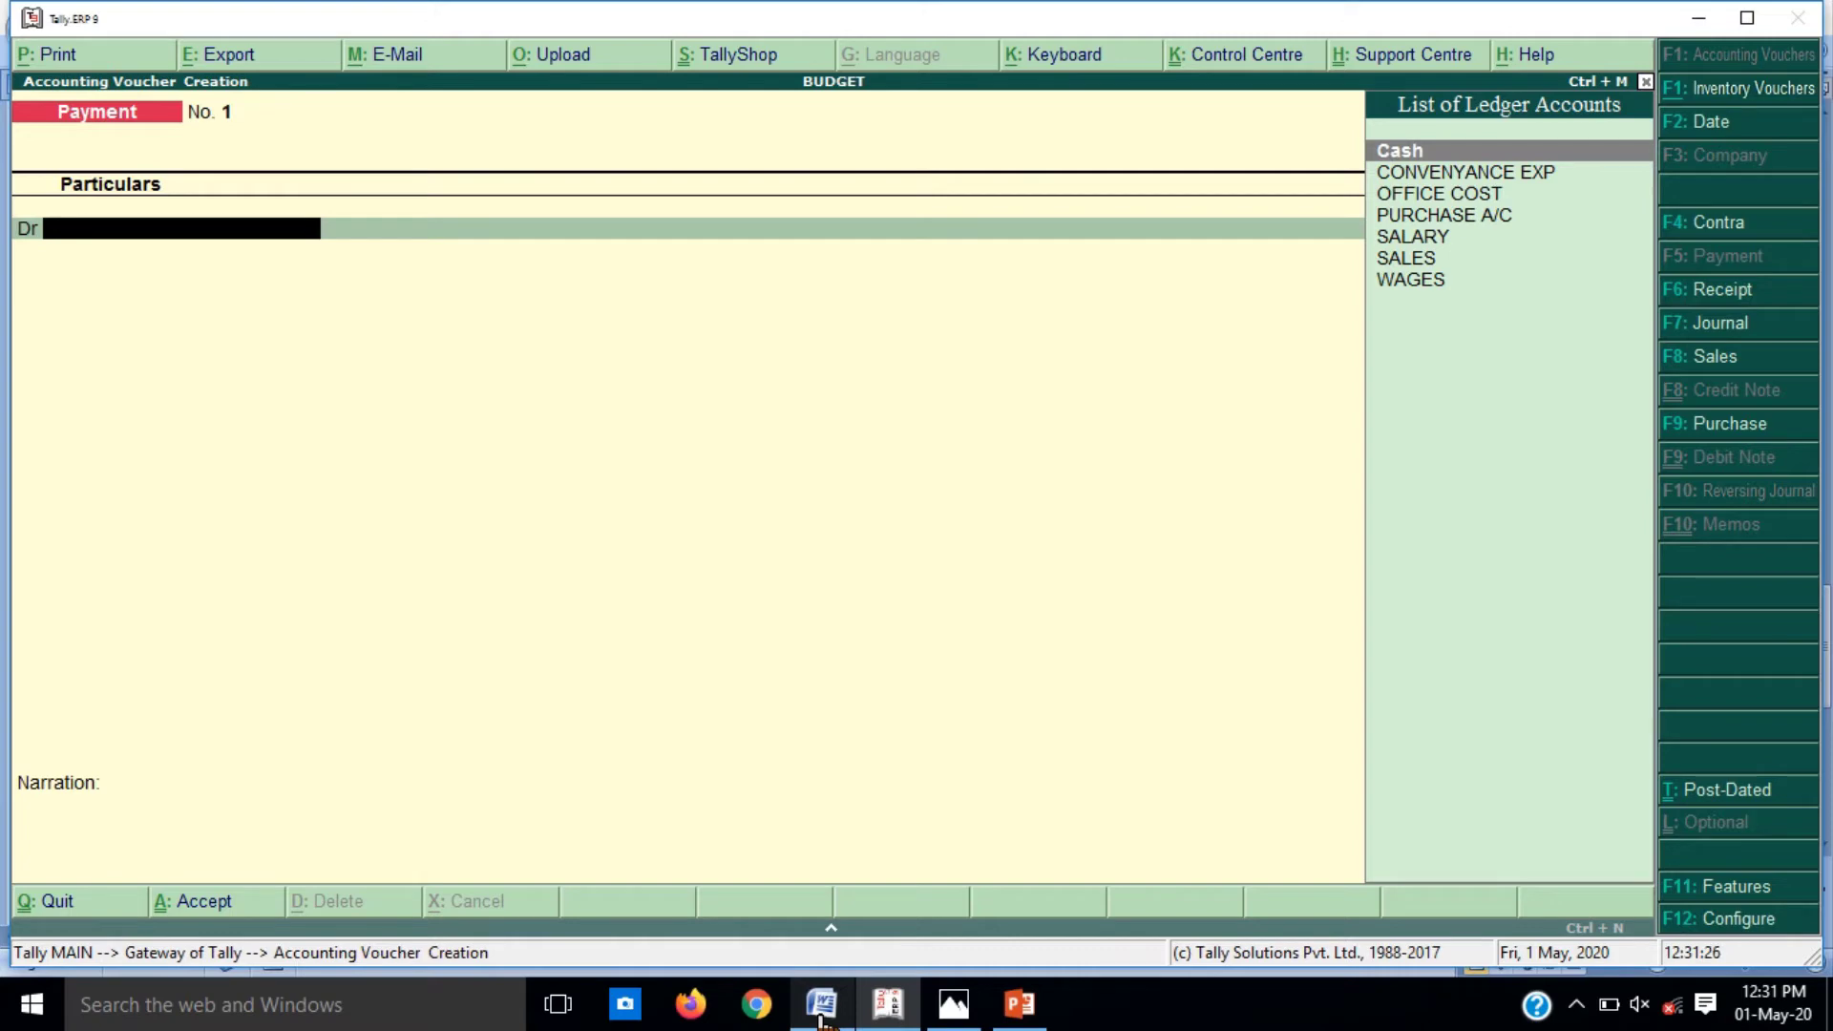
{"action": "left_click", "coordinate": [819, 1019]}
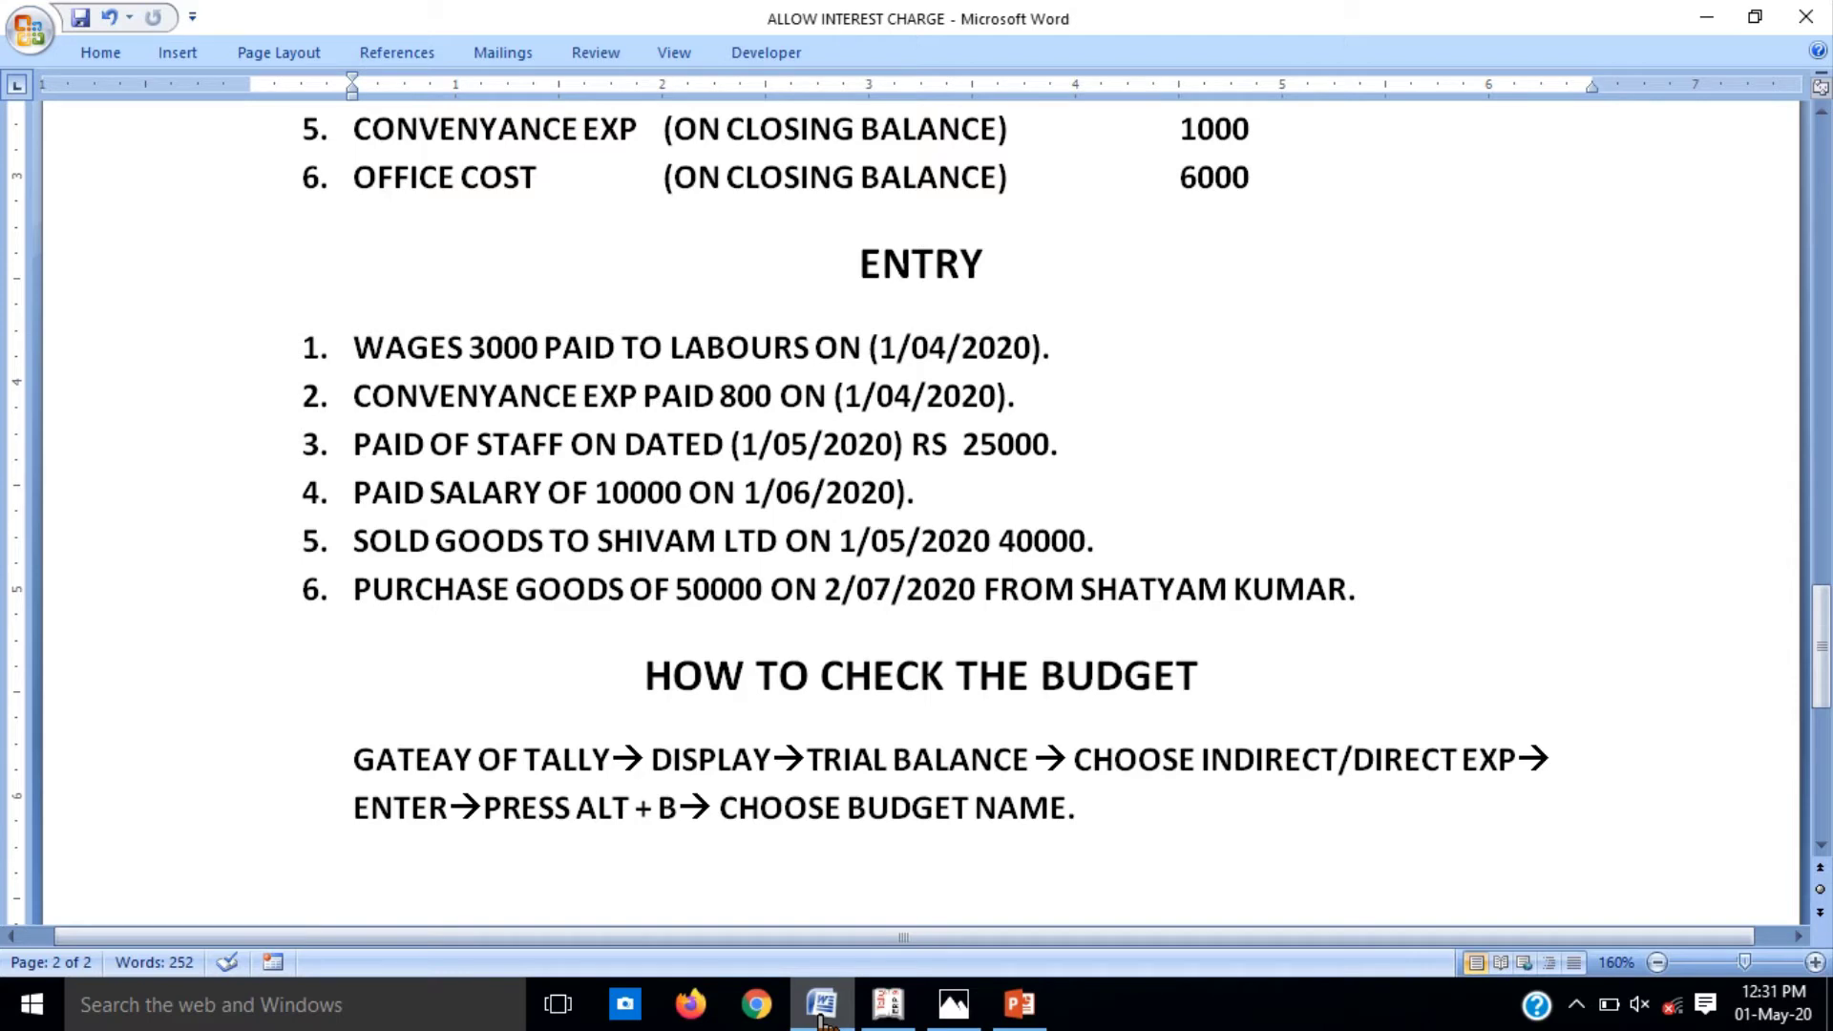
{"action": "left_click", "coordinate": [821, 1019]}
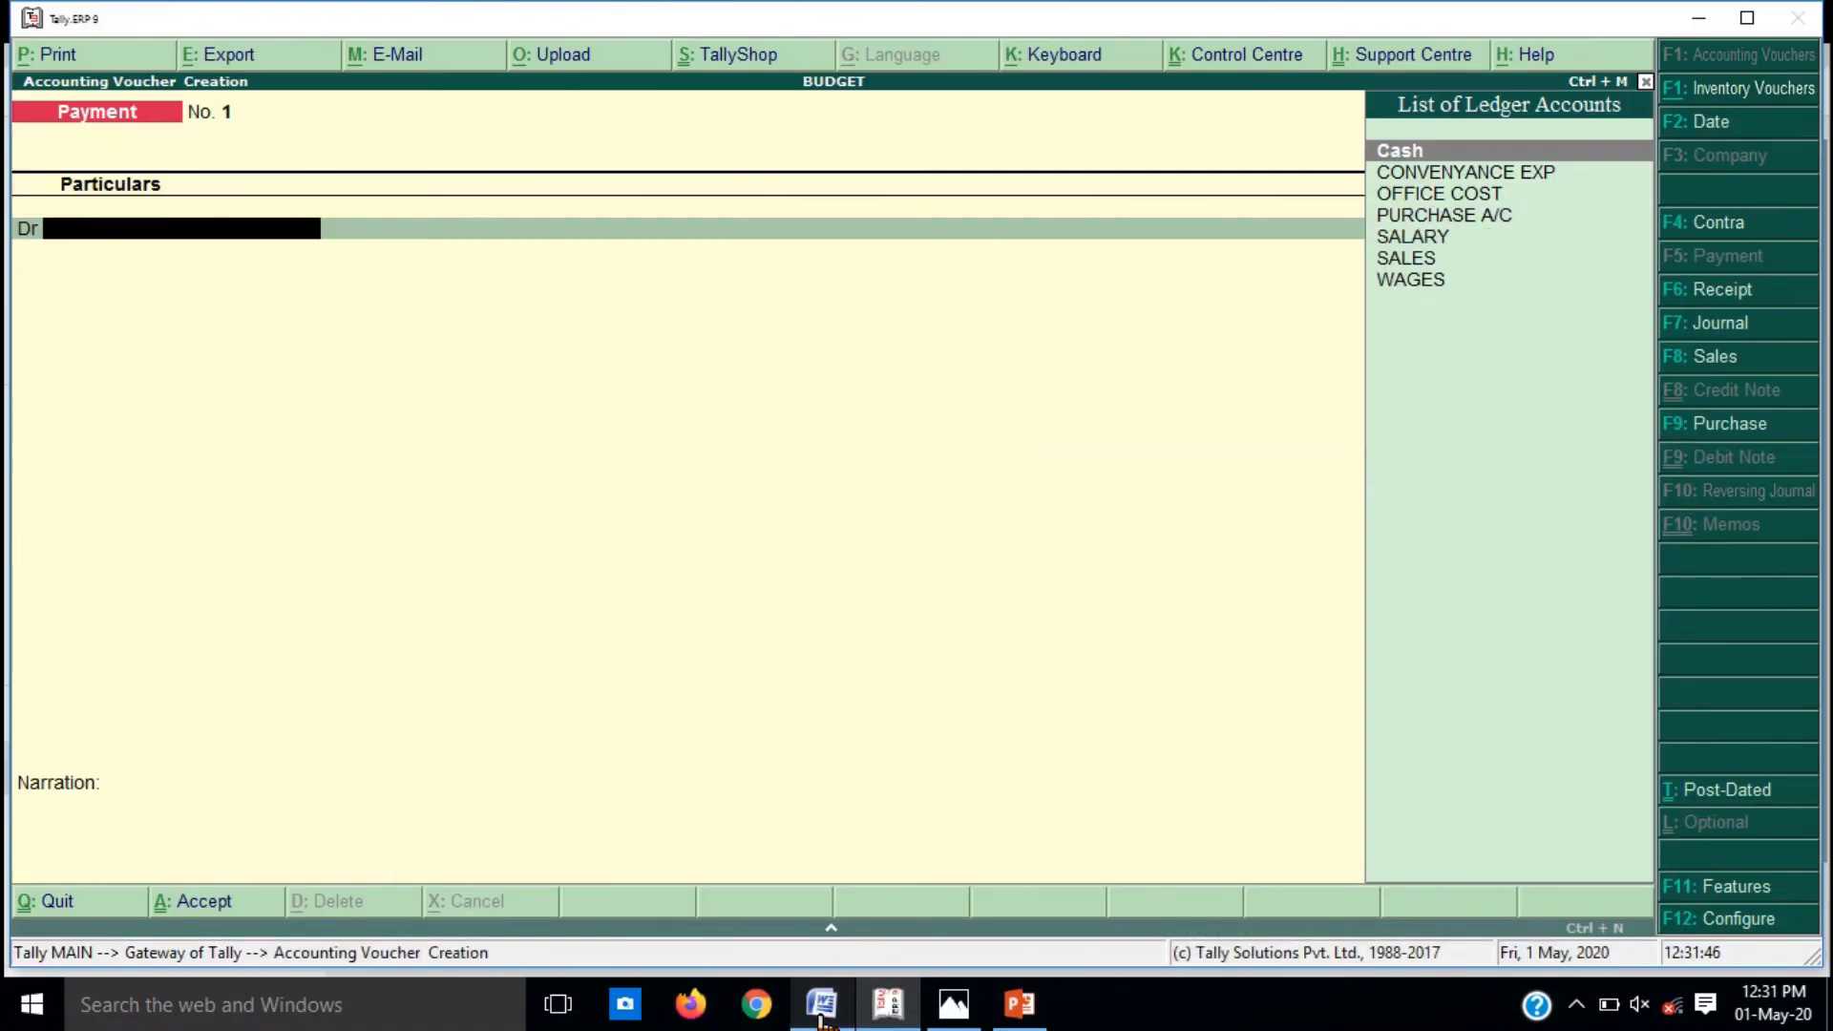
Step: Debit WAGES with 3,000 on the payment voucher
{"action": "type", "text": "WA"}
{"action": "key", "text": "Return"}
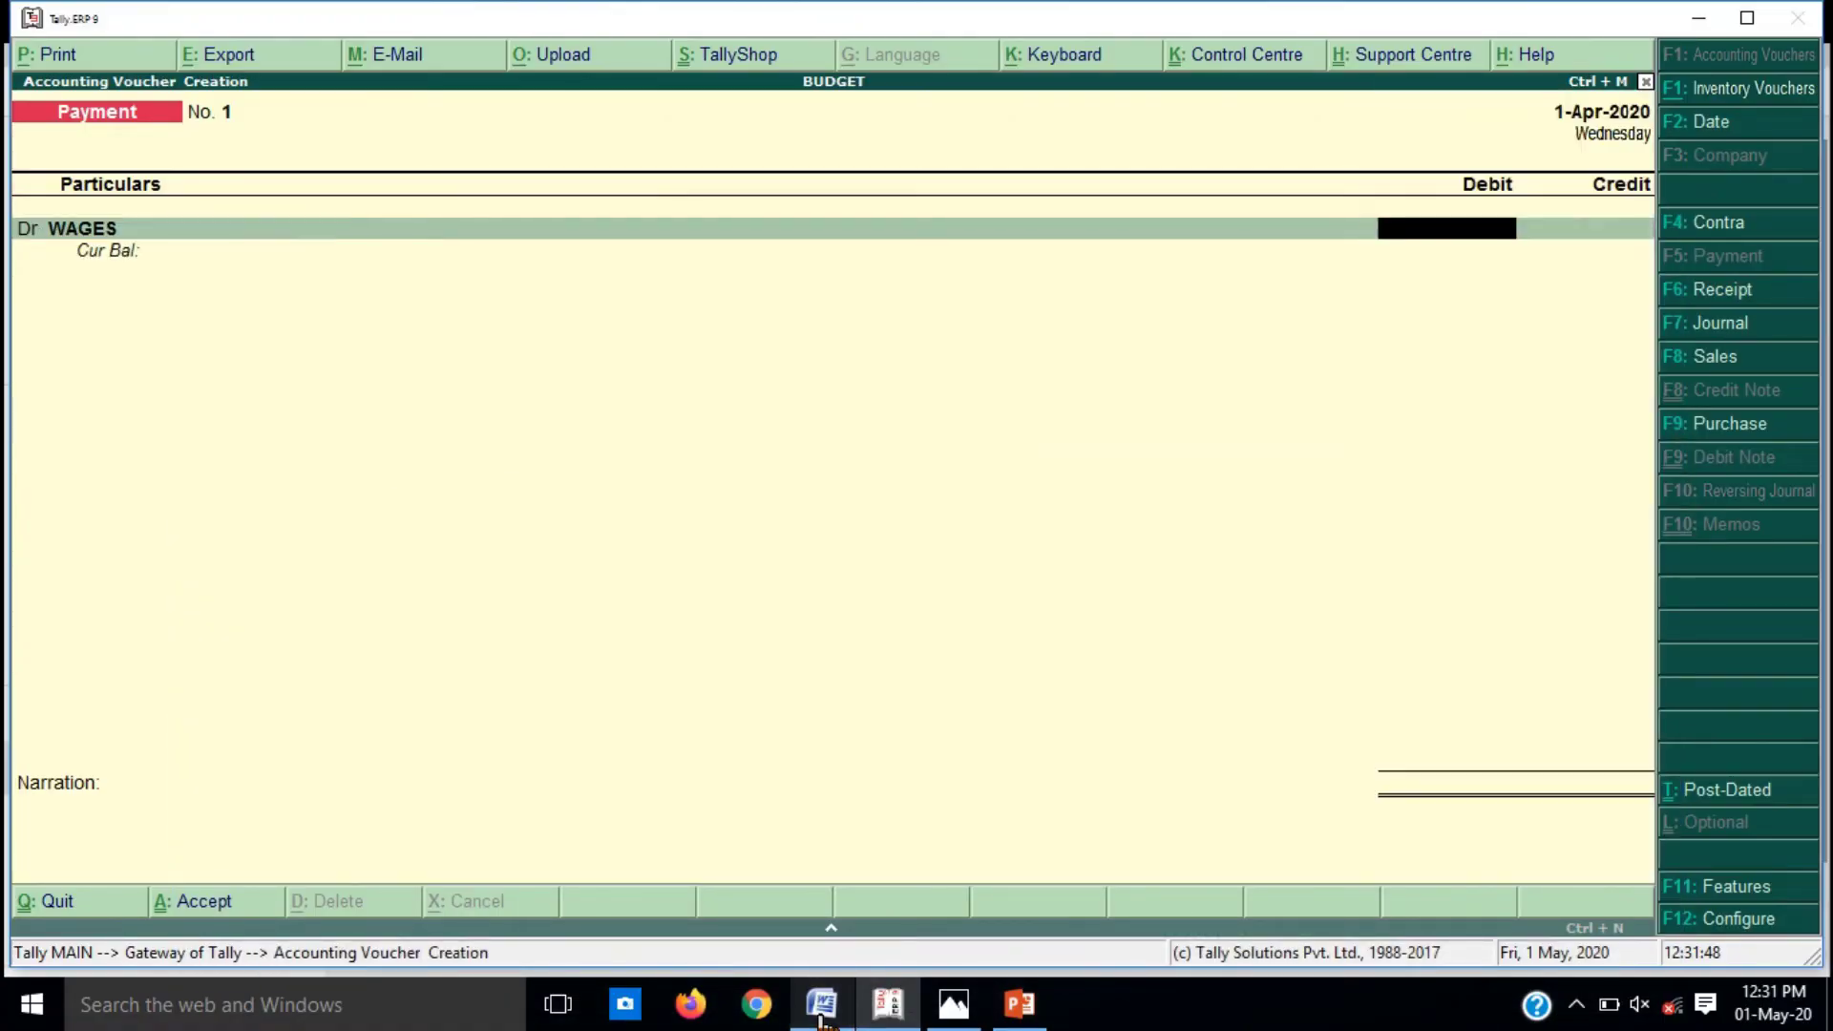
{"action": "left_click", "coordinate": [821, 1019]}
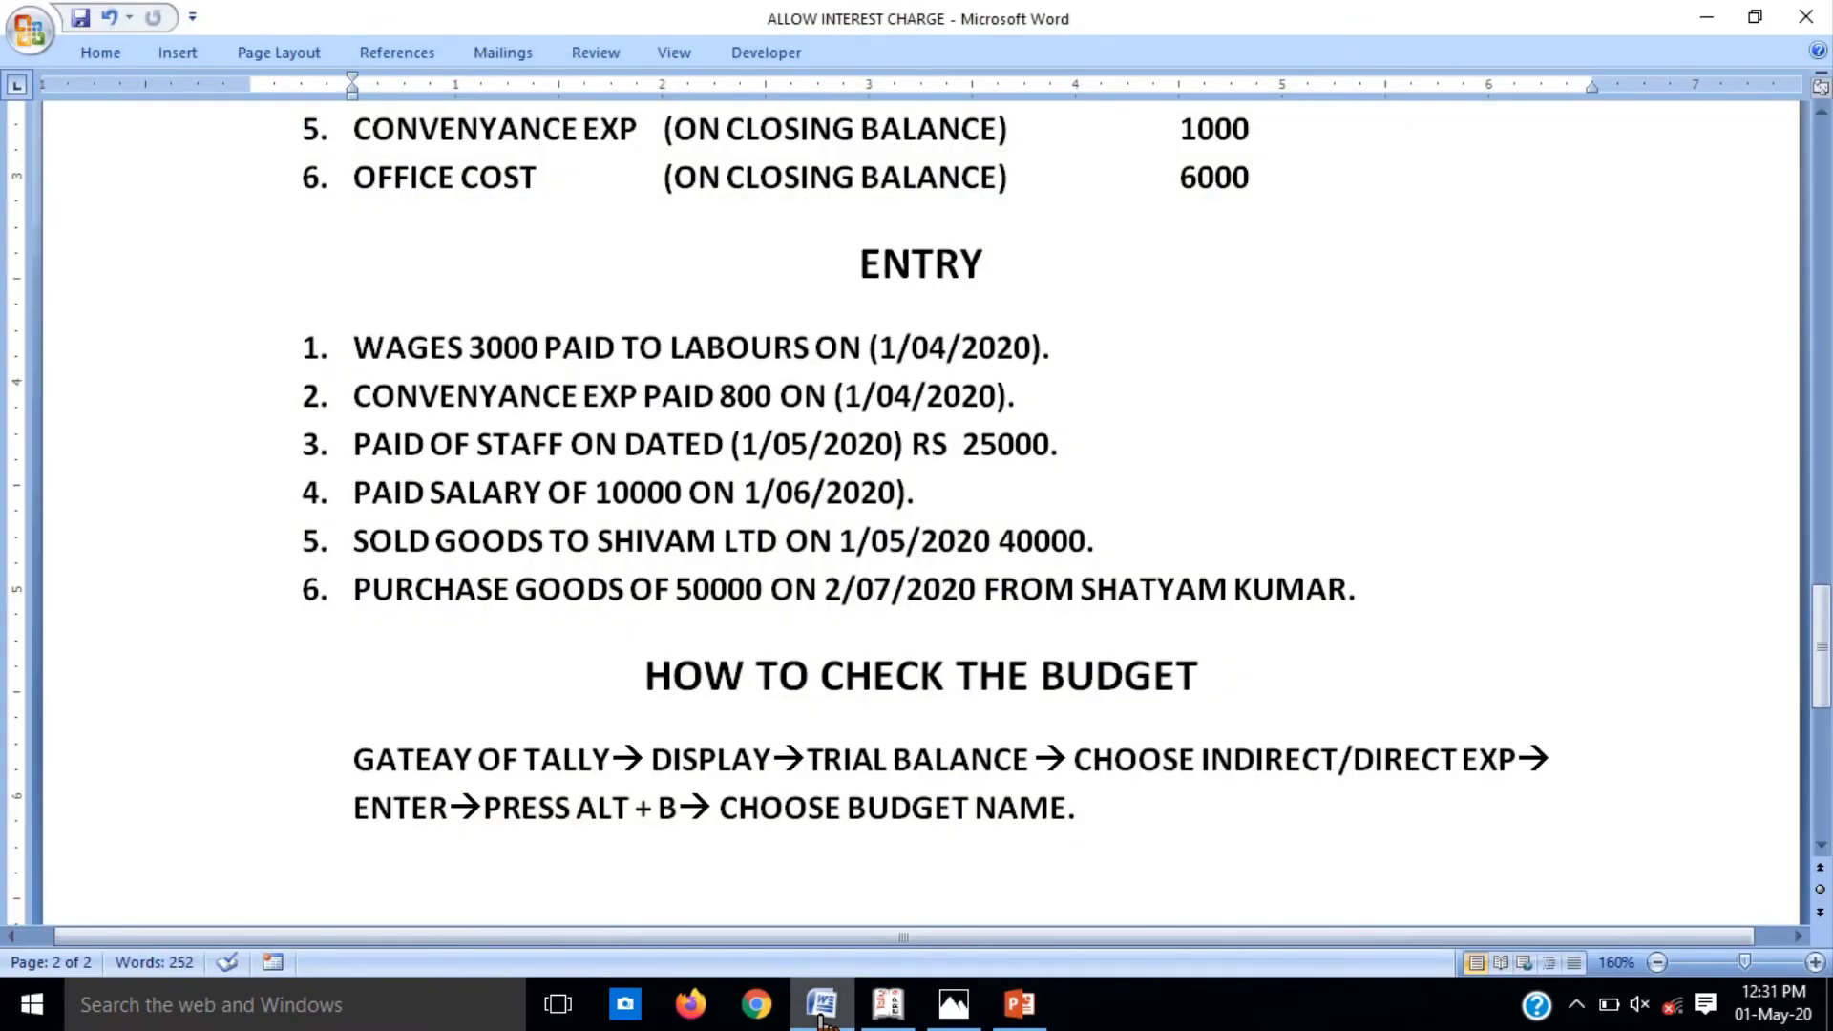
{"action": "left_click", "coordinate": [821, 1019]}
{"action": "type", "text": "3000"}
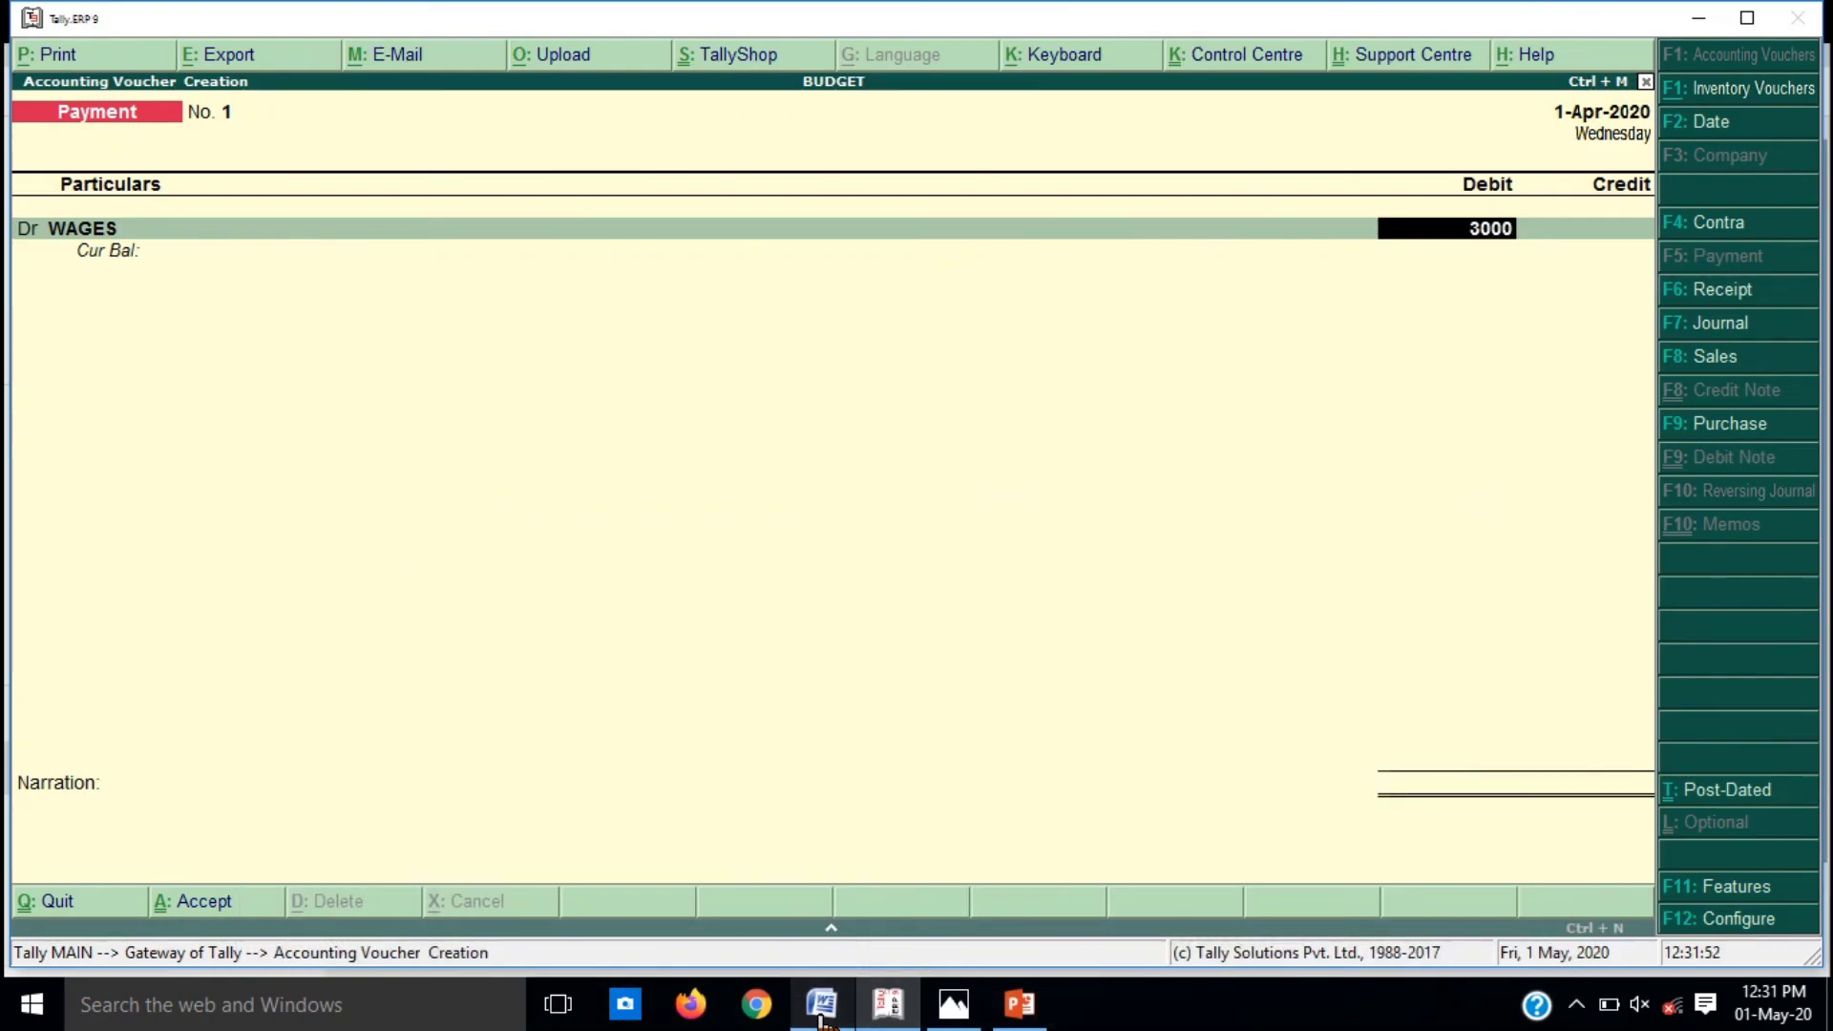
{"action": "key", "text": "Return"}
{"action": "key", "text": "Return"}
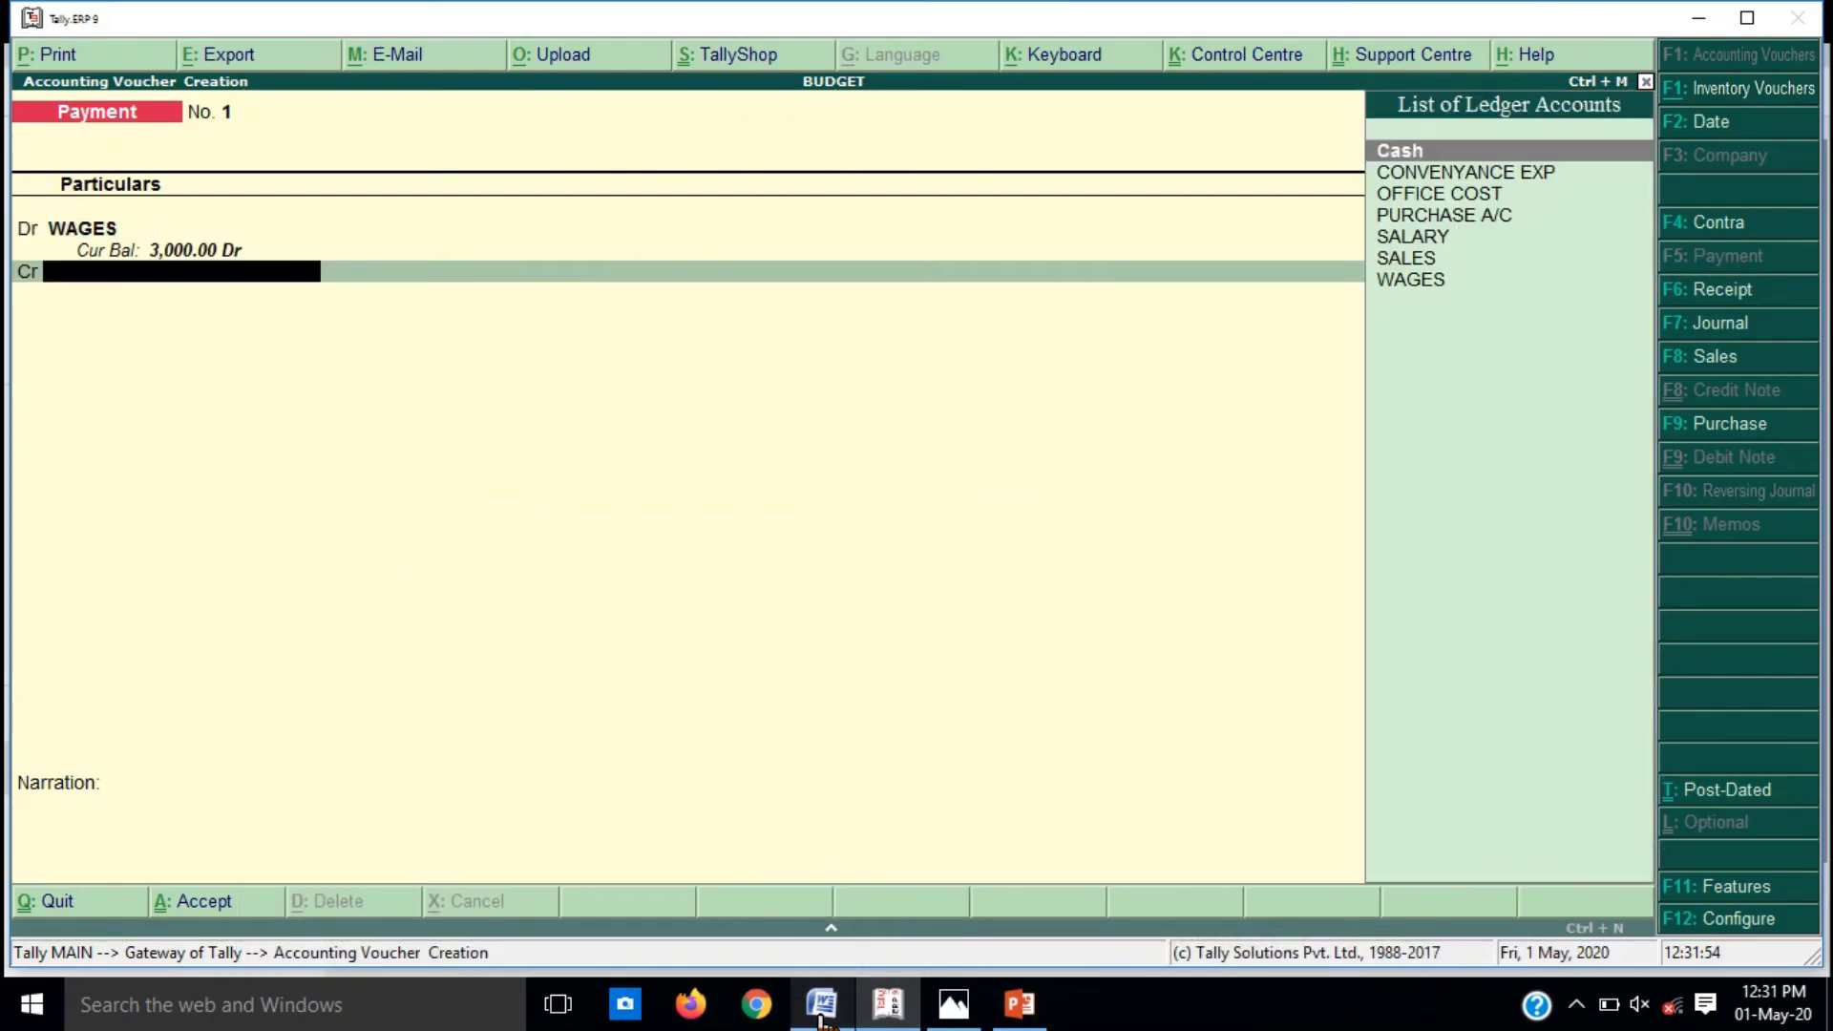
{"action": "left_click", "coordinate": [820, 1019]}
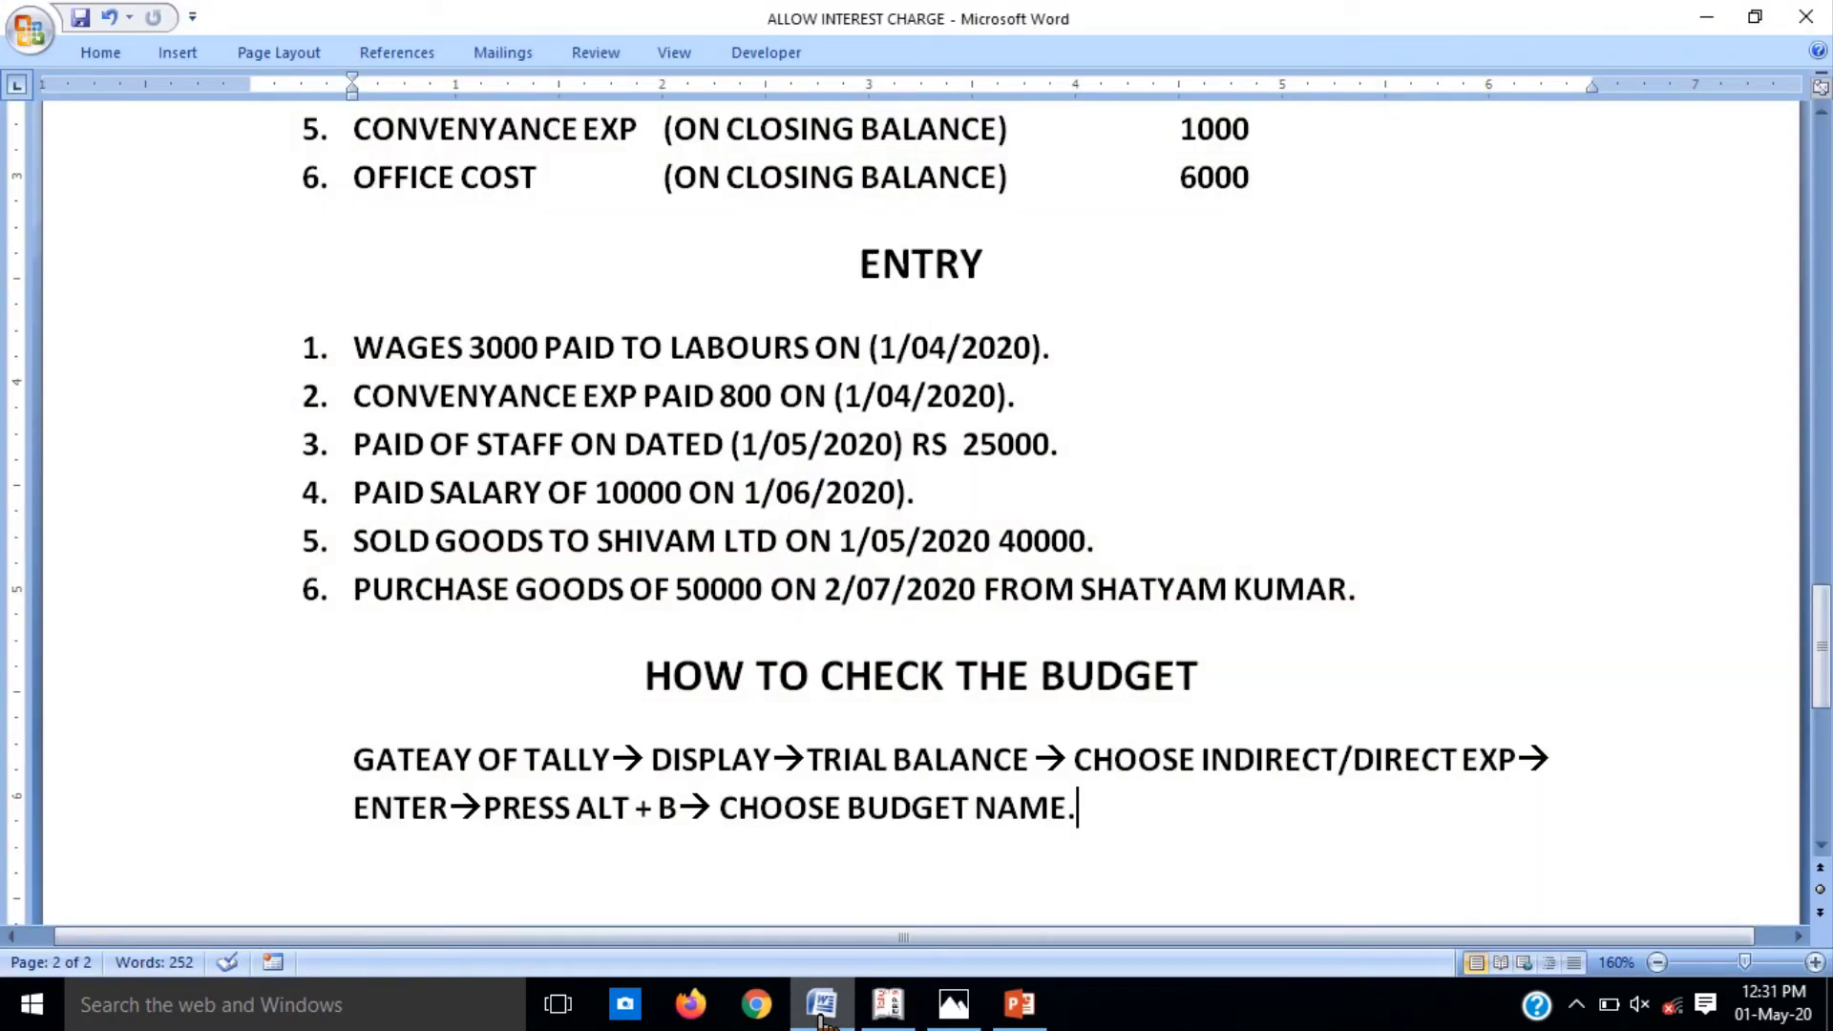
{"action": "left_click", "coordinate": [820, 1019]}
Step: Credit Cash, narrate 'BEING WAGES PAID TO LABBOURS' and save the voucher
{"action": "type", "text": "CAS"}
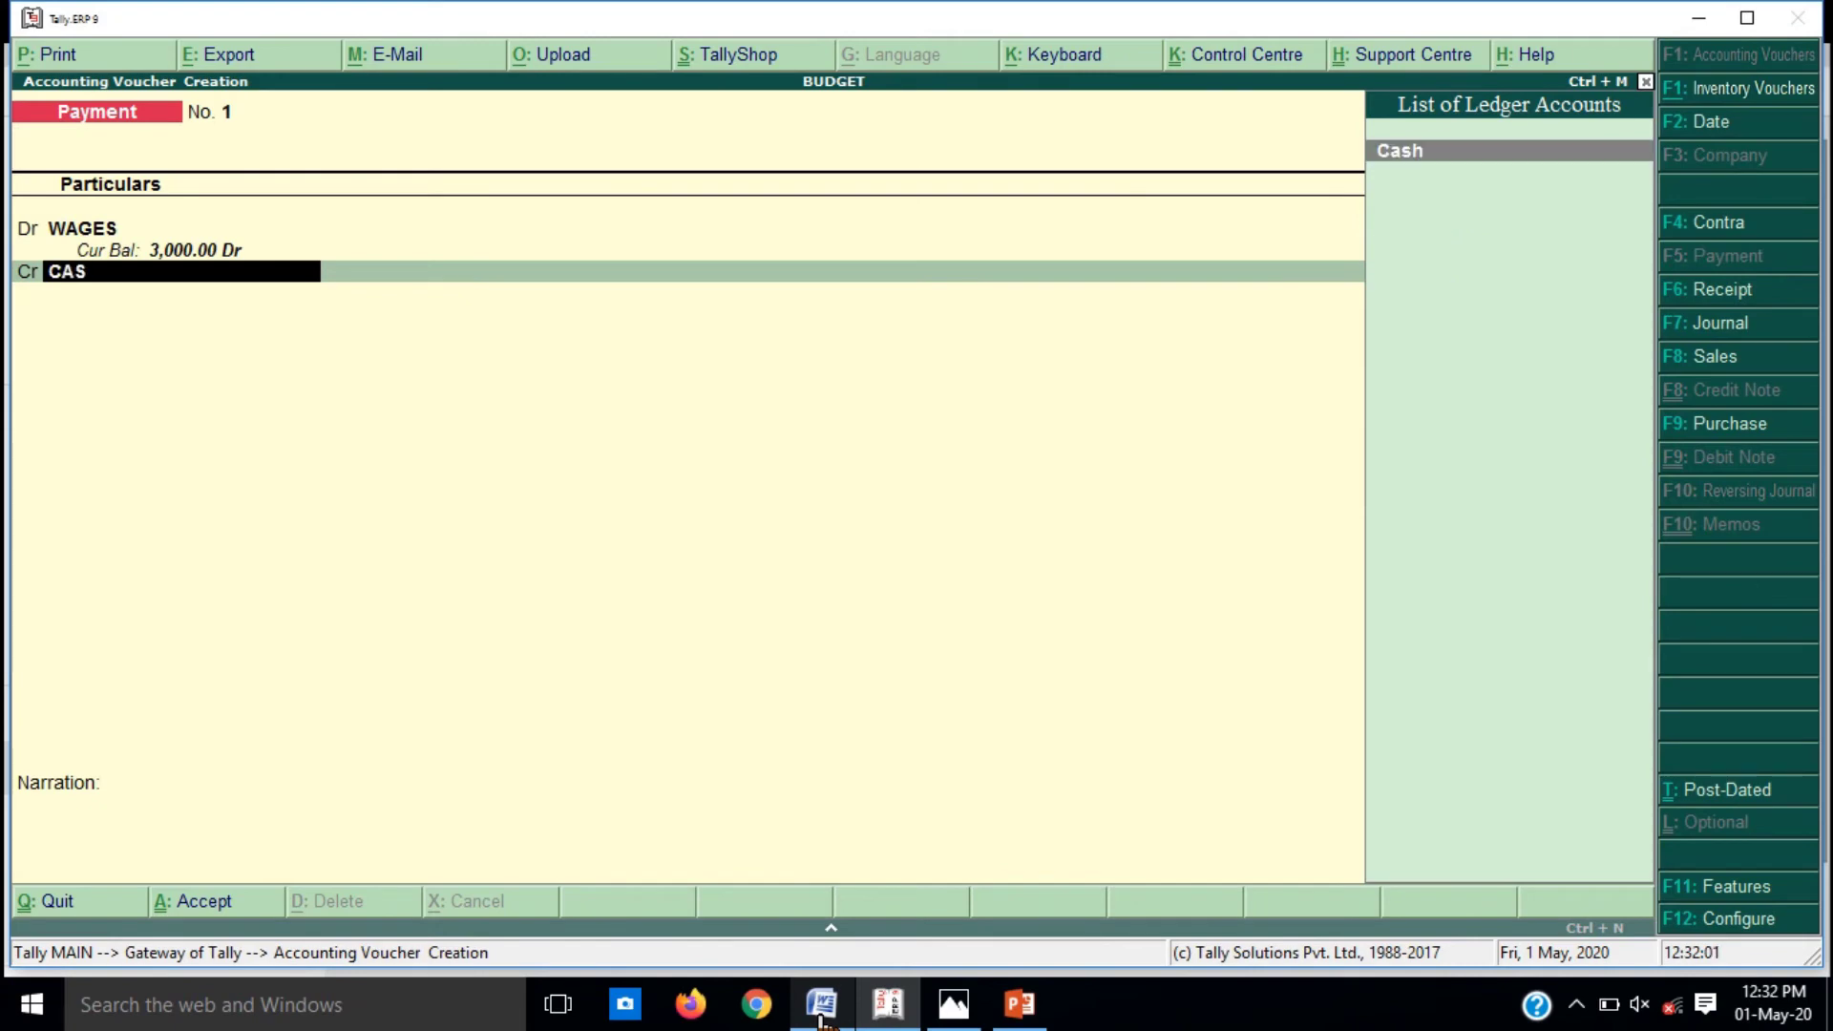
{"action": "key", "text": "Return"}
{"action": "key", "text": "Return"}
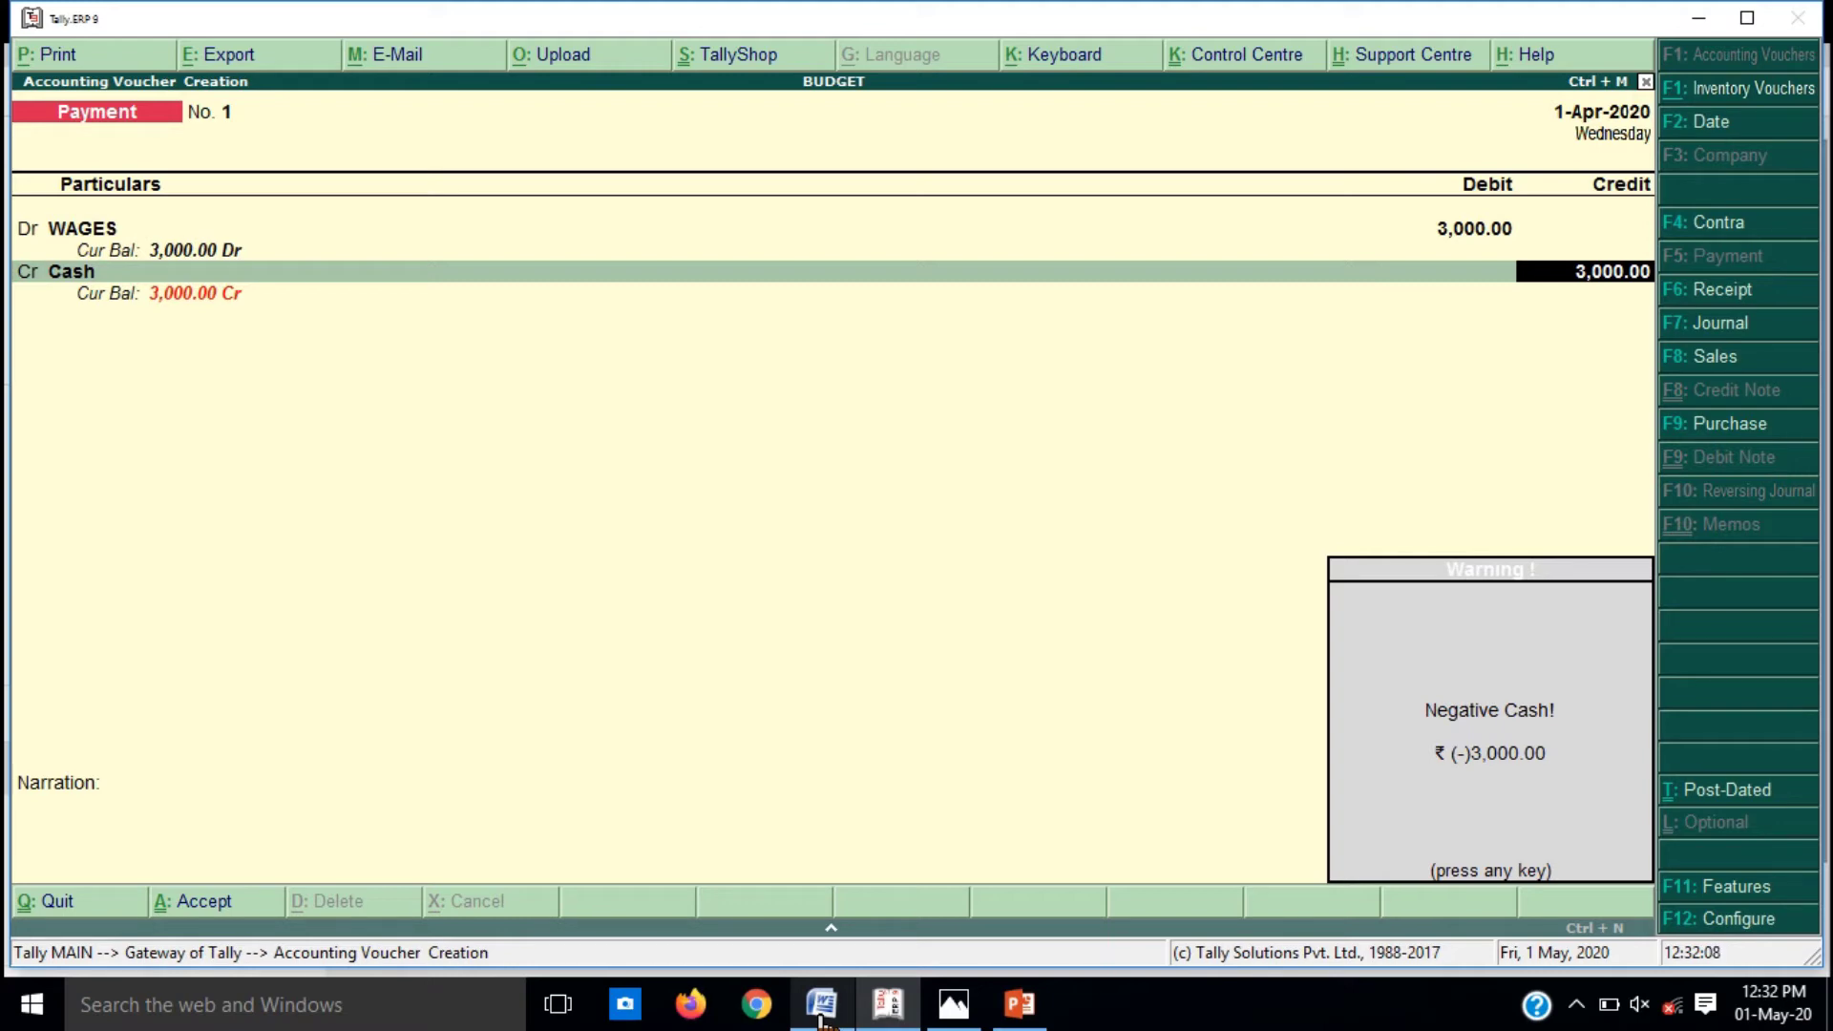
{"action": "key", "text": "Return"}
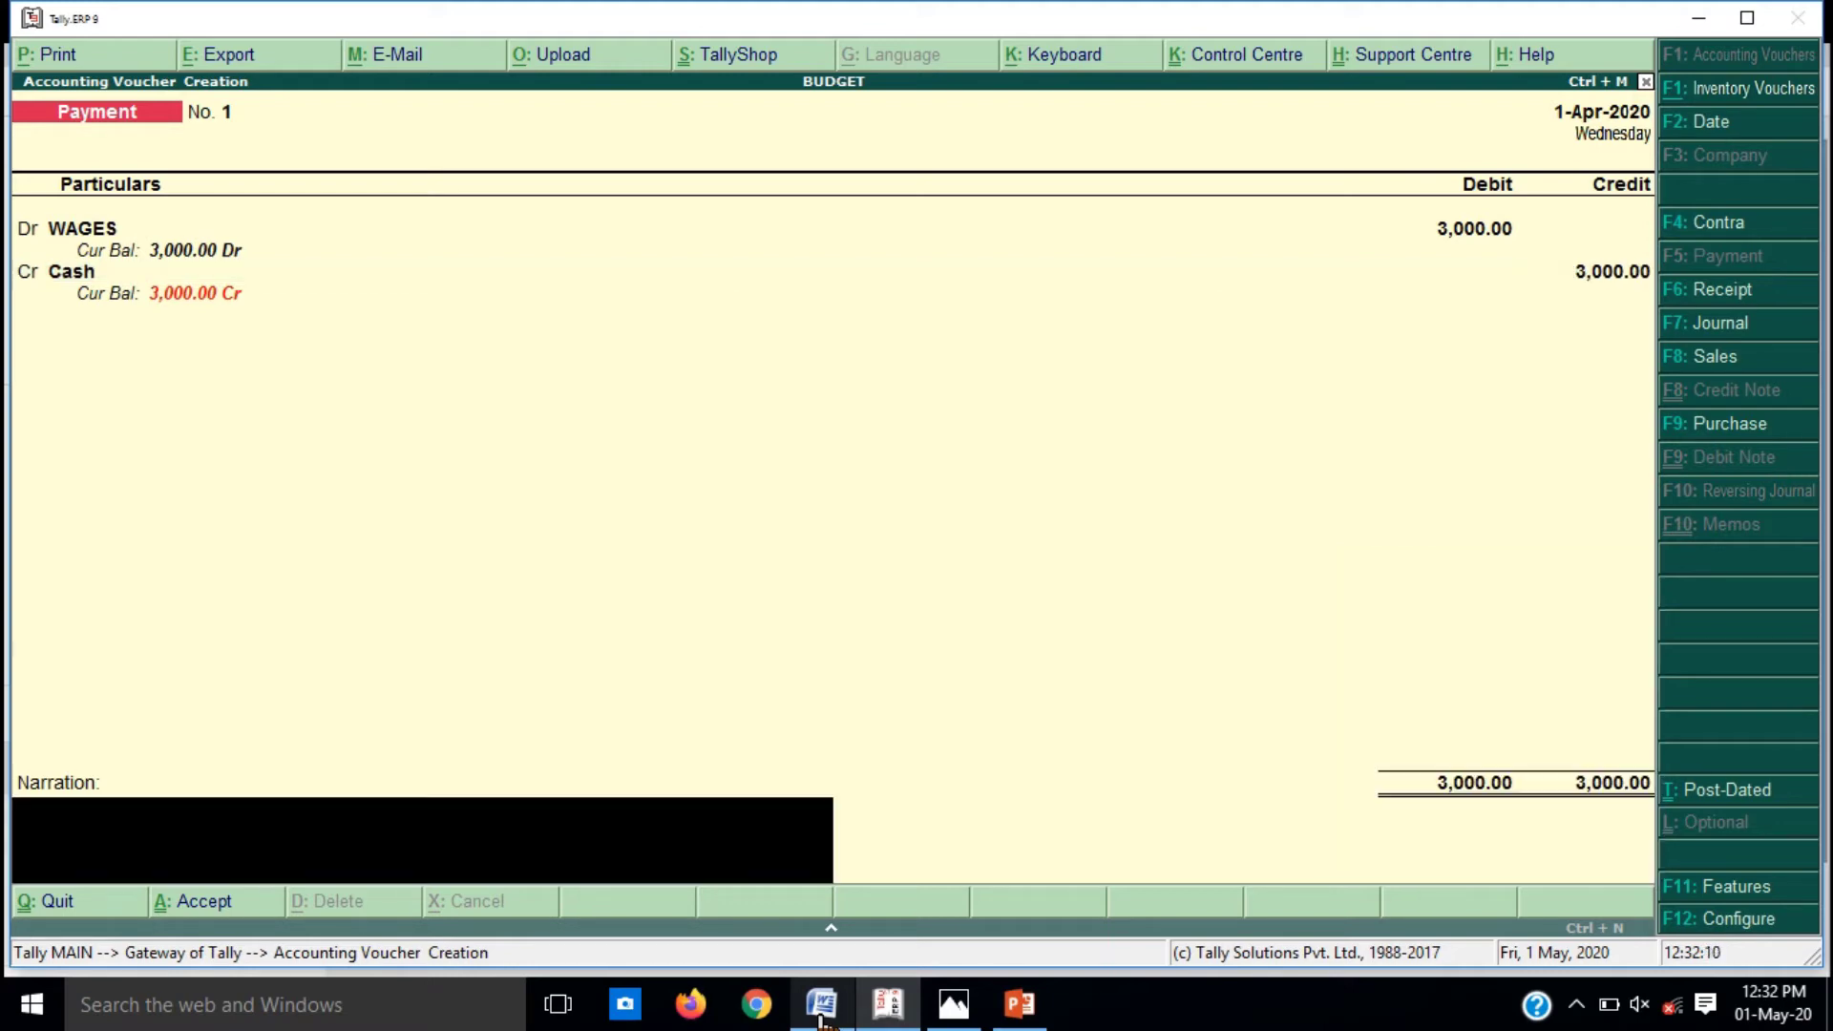
{"action": "type", "text": "BW"}
{"action": "key", "text": "BackSpace"}
{"action": "type", "text": "EING WAGES"}
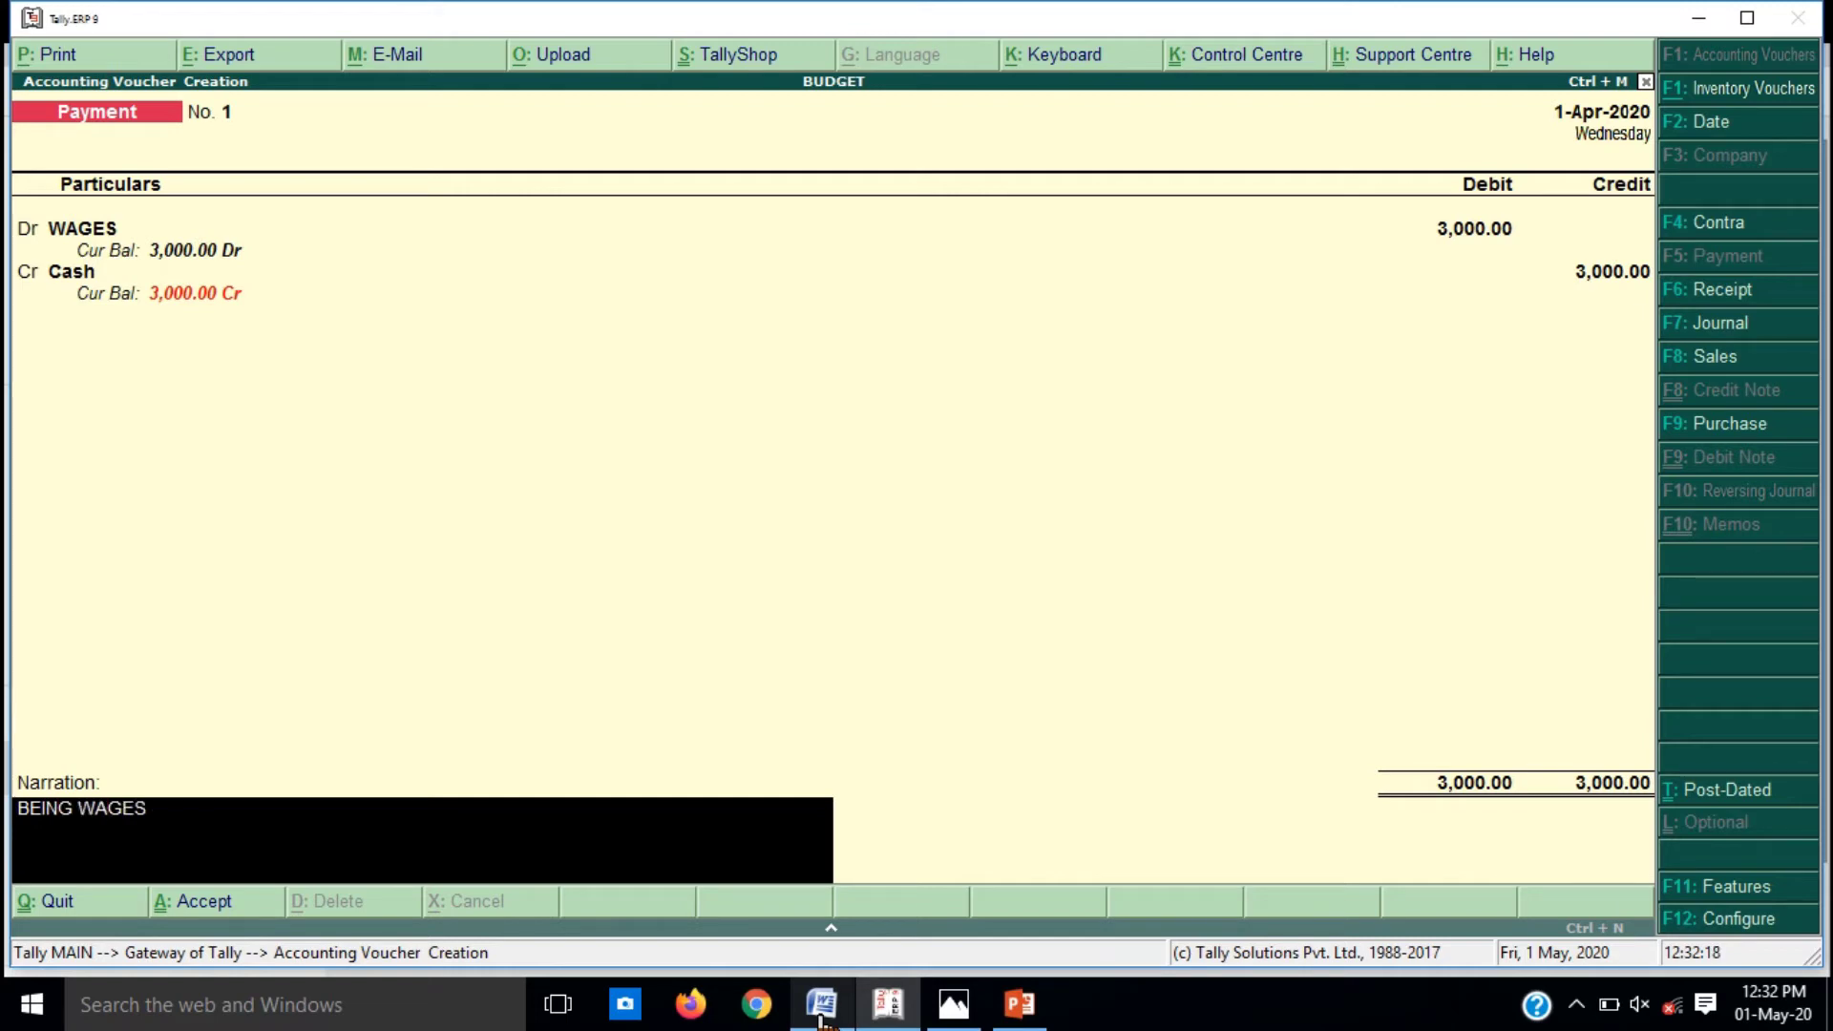
{"action": "type", "text": " PAID TO LABBOU"}
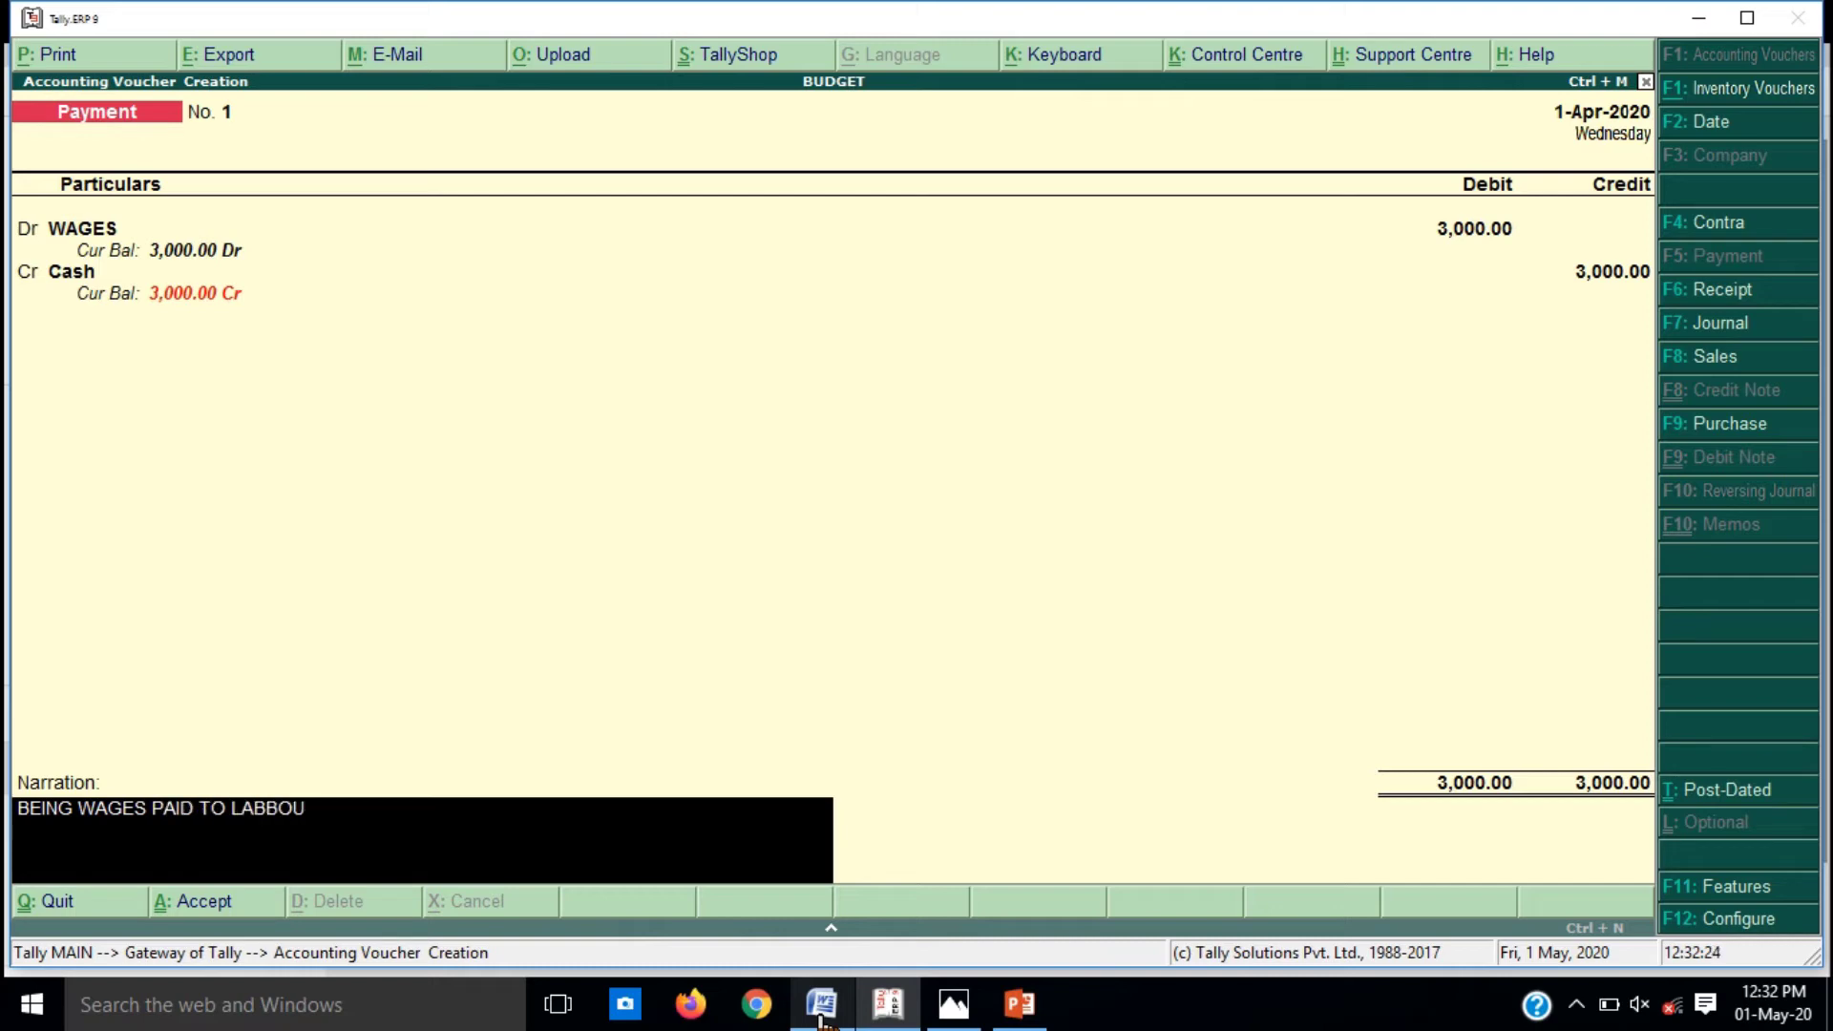
{"action": "type", "text": "RS)"}
{"action": "key", "text": "Return"}
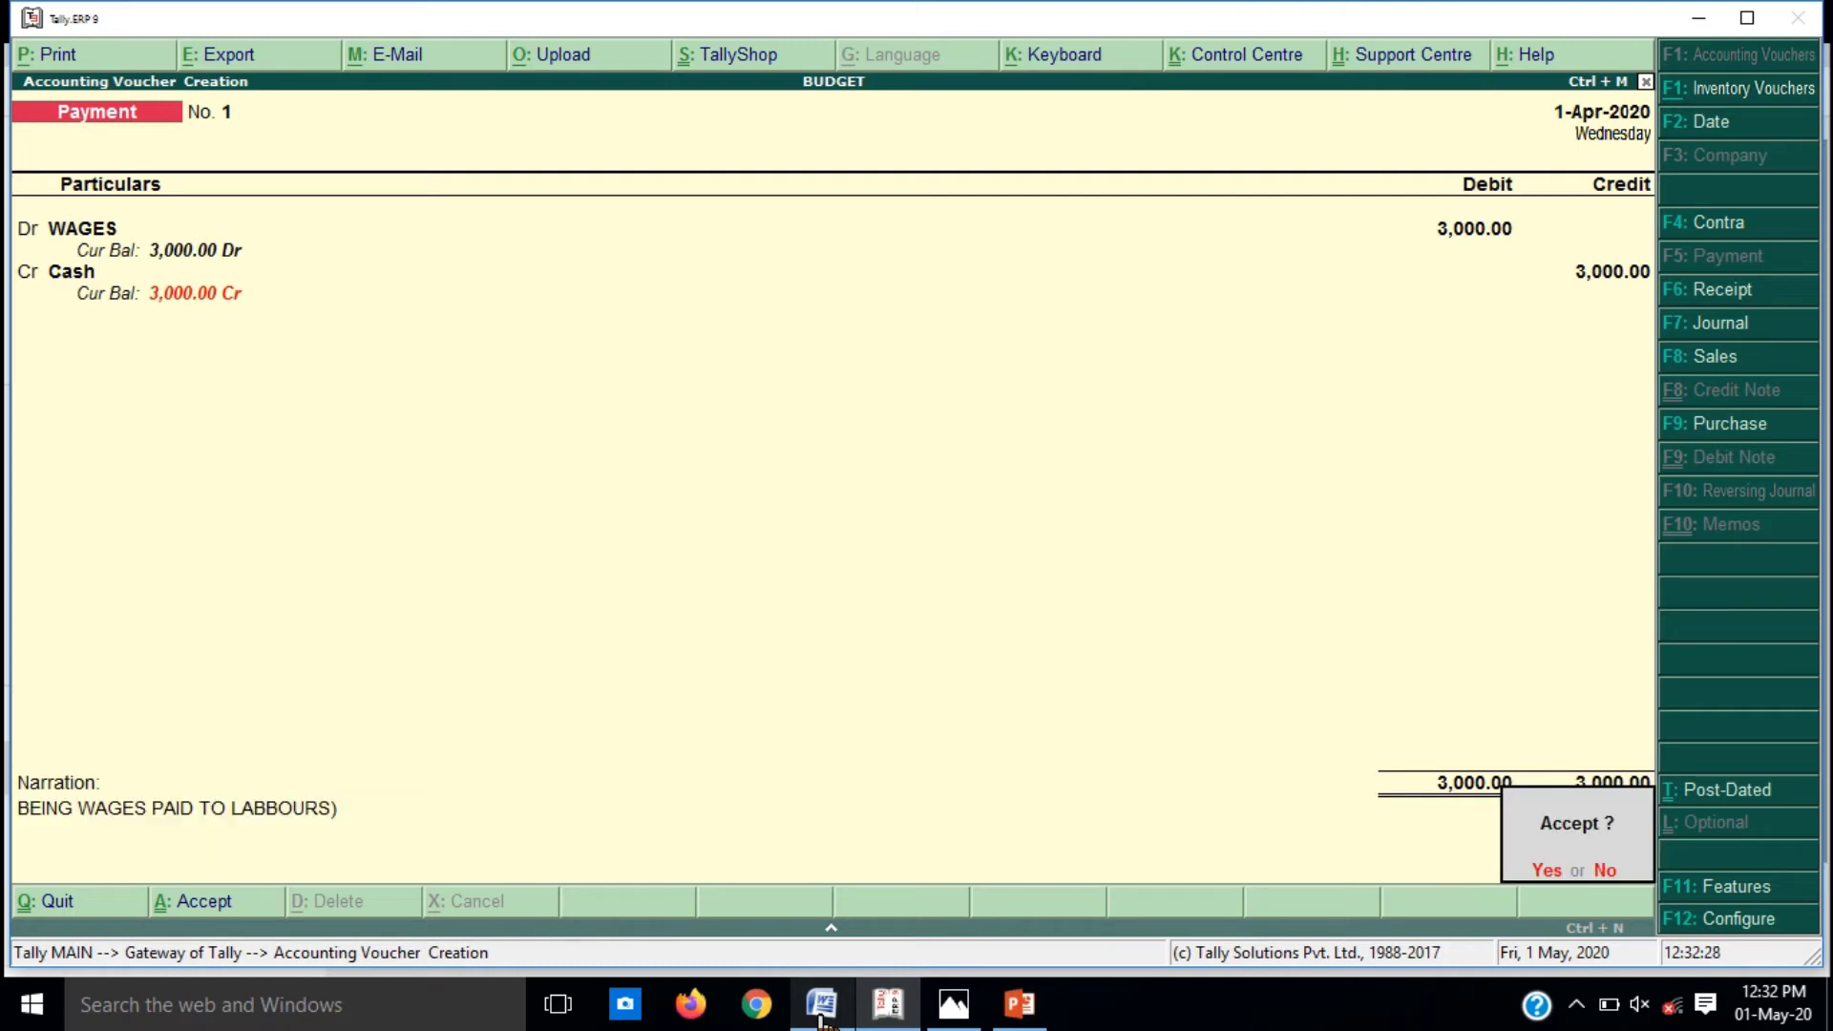
{"action": "key", "text": "Return"}
{"action": "left_click", "coordinate": [821, 1004]}
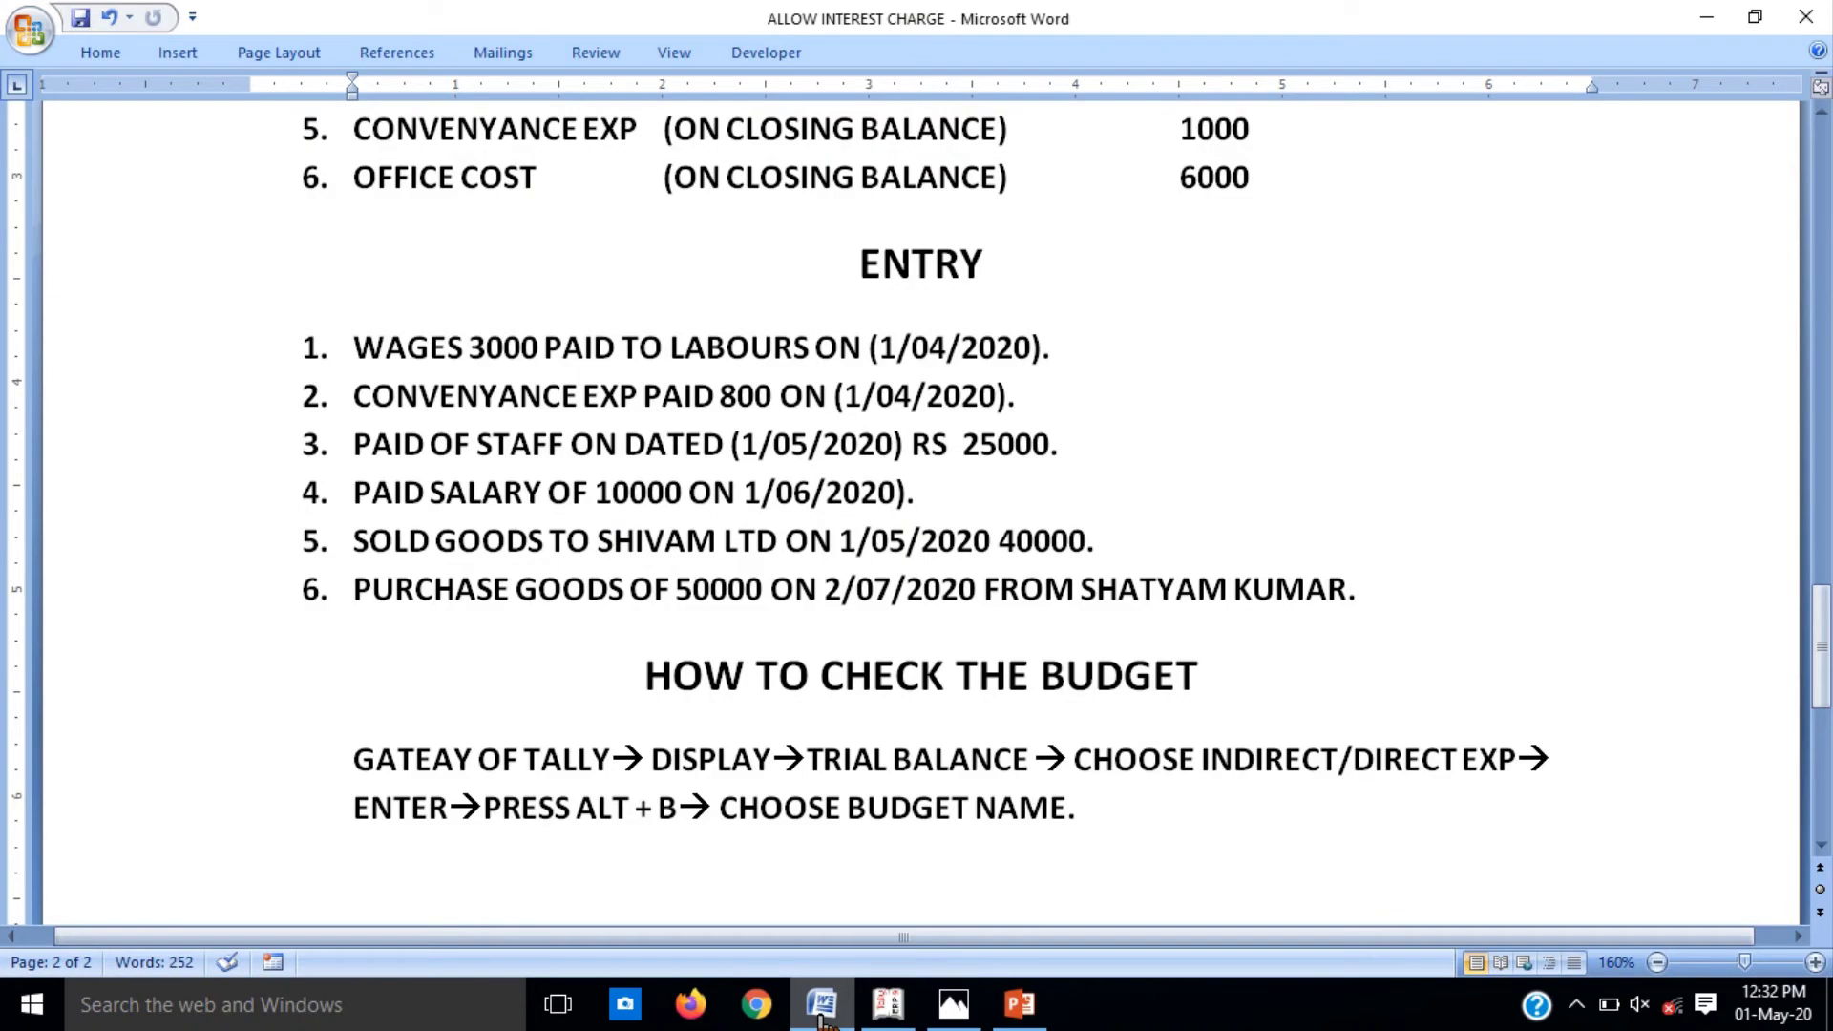
Step: Enter CONVENYANCE EXP 800 Dr against Cash, narrated 'CONVENYANCE EXP PAID ON 1/04/2020', and save
{"action": "left_click", "coordinate": [821, 1017]}
{"action": "type", "text": "co"}
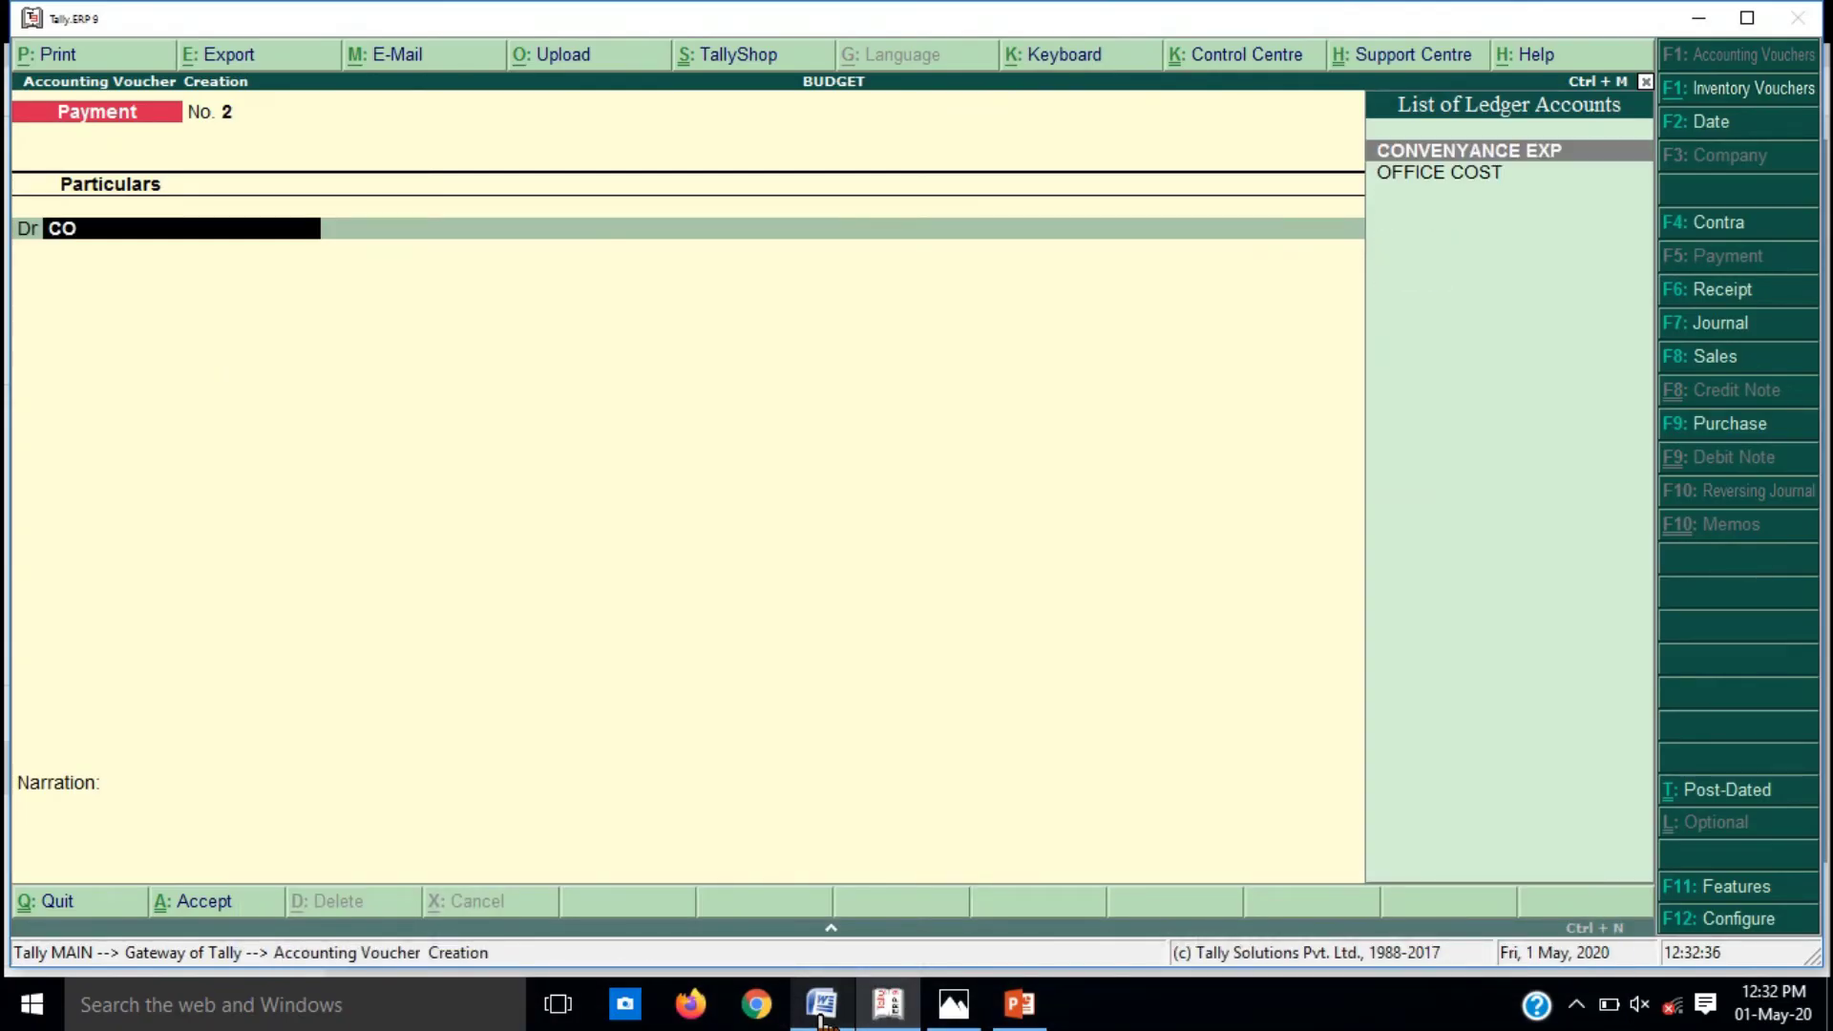
{"action": "key", "text": "Return"}
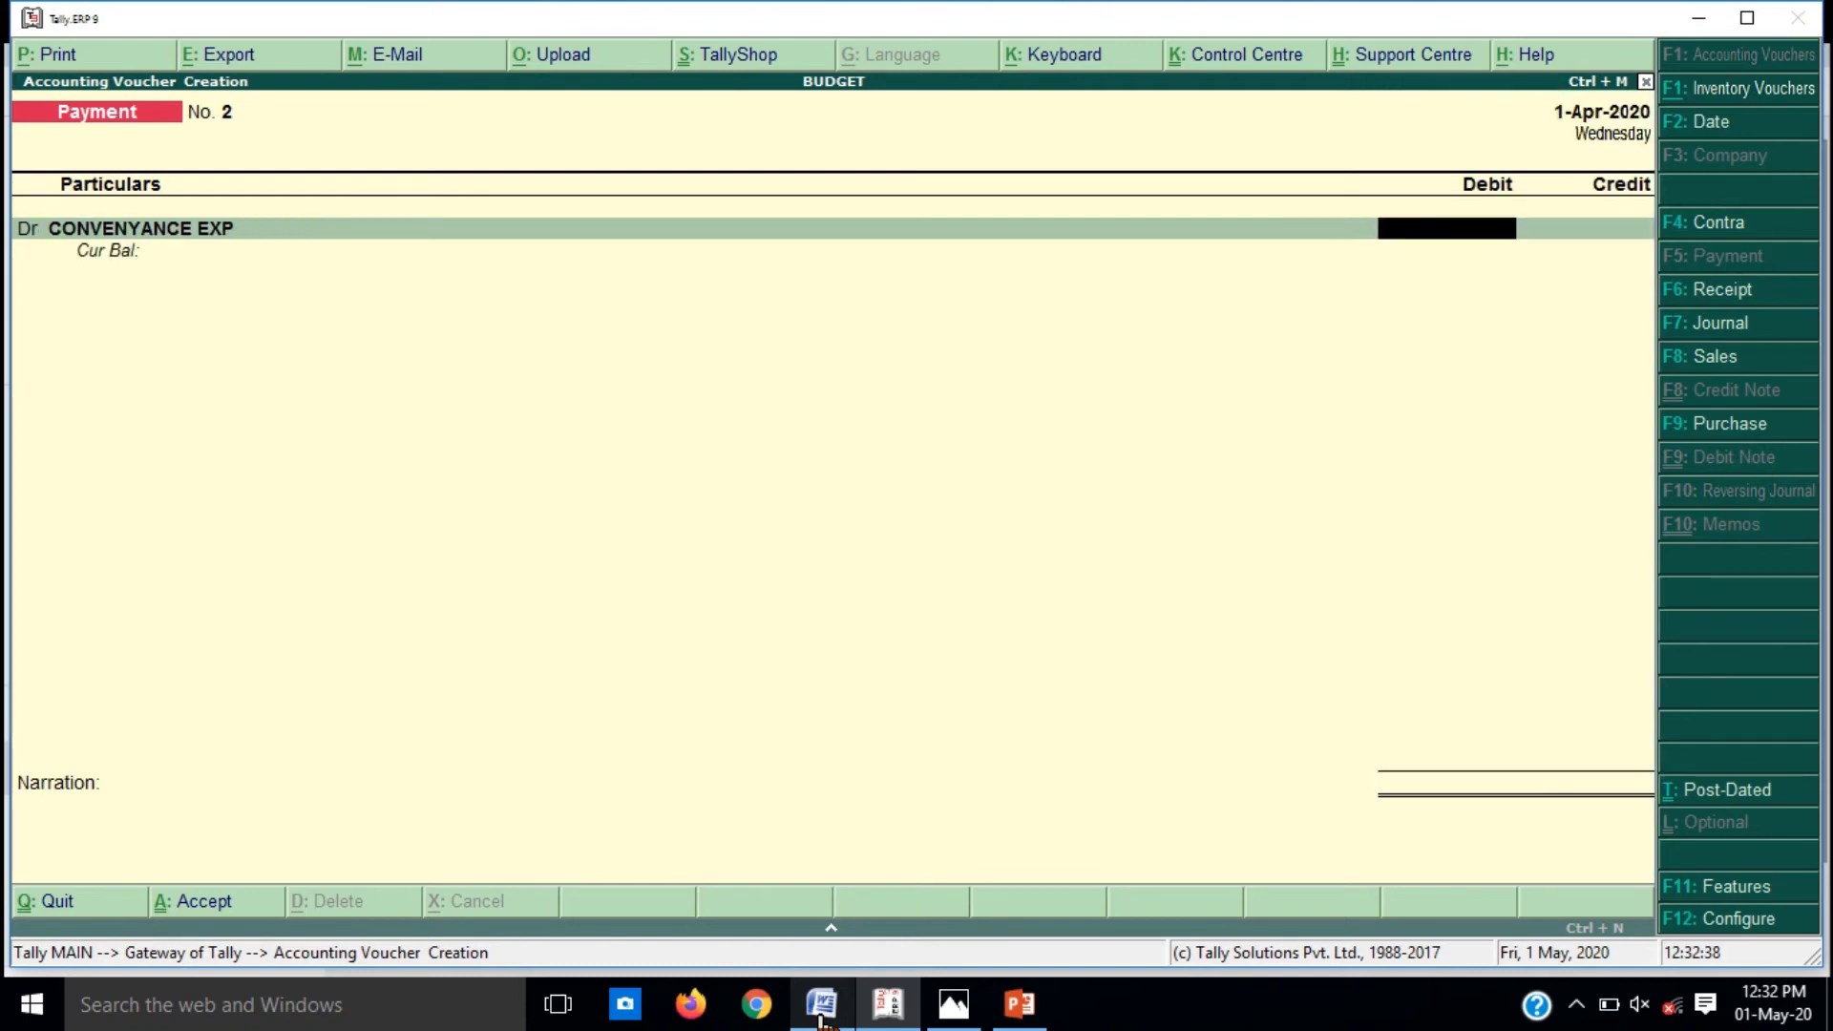
{"action": "type", "text": "800"}
{"action": "key", "text": "Return"}
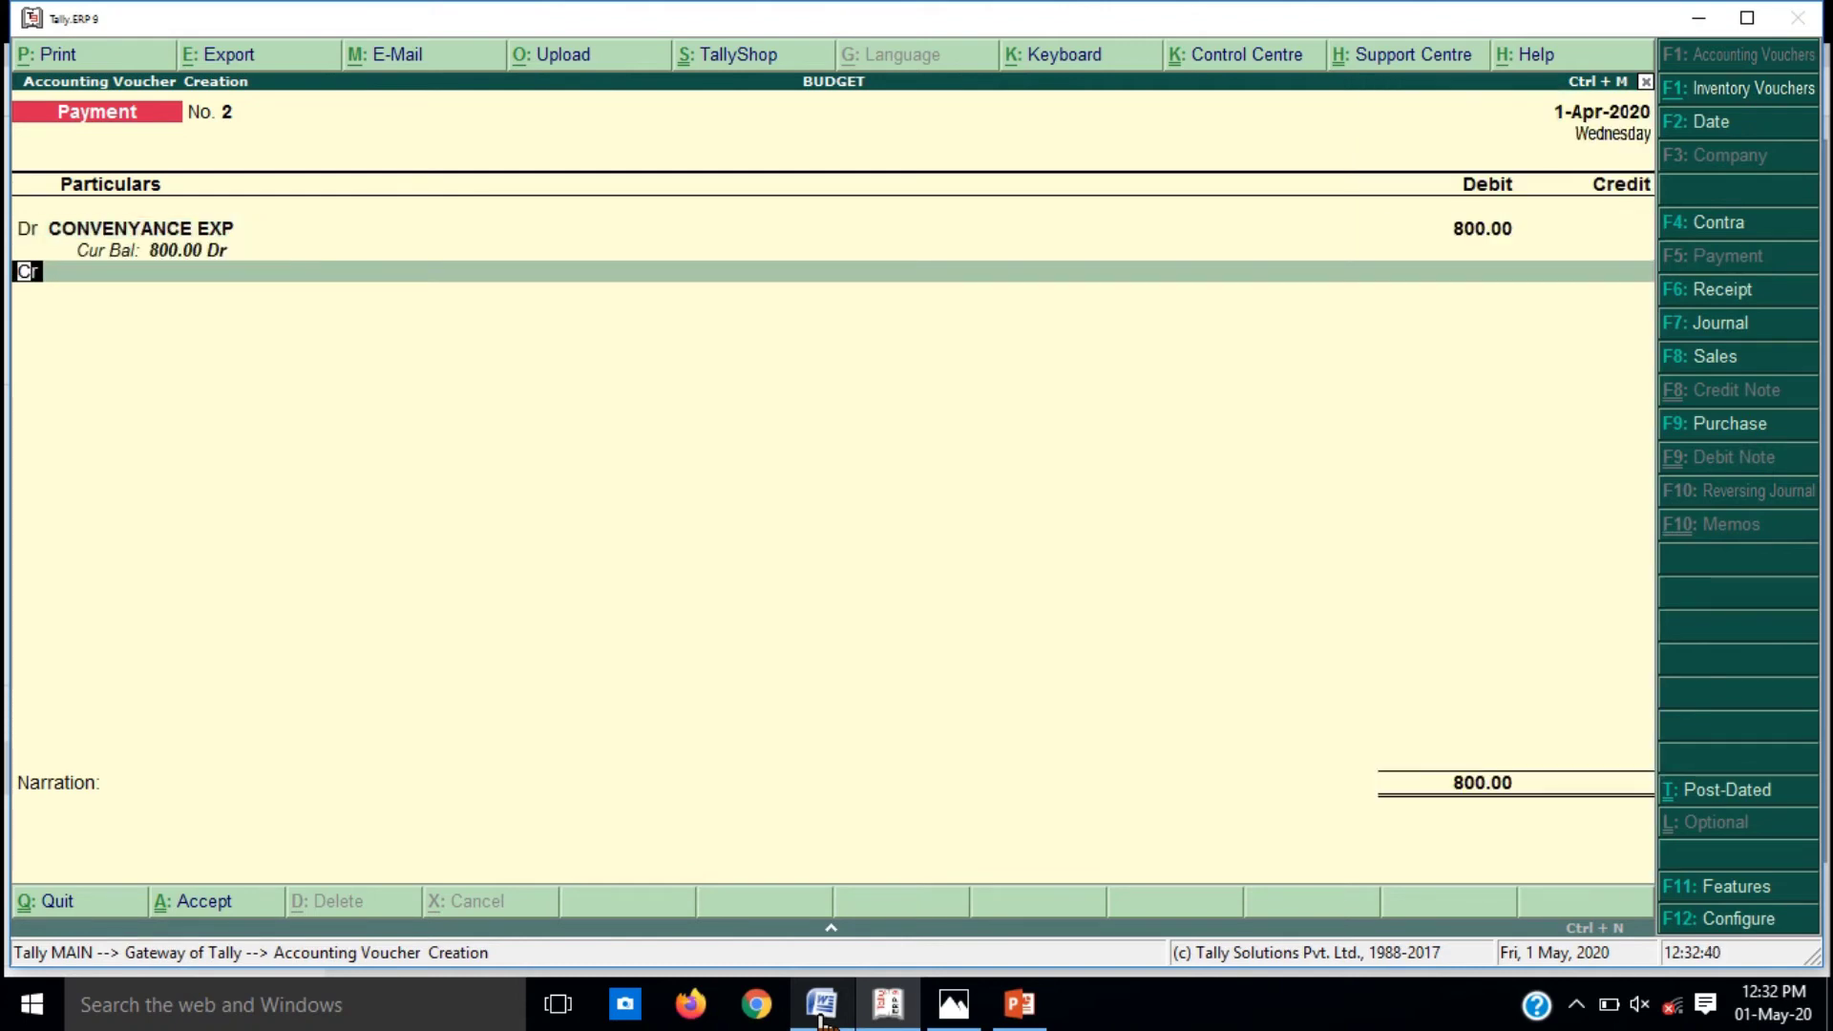
{"action": "key", "text": "Return"}
{"action": "type", "text": "cas"}
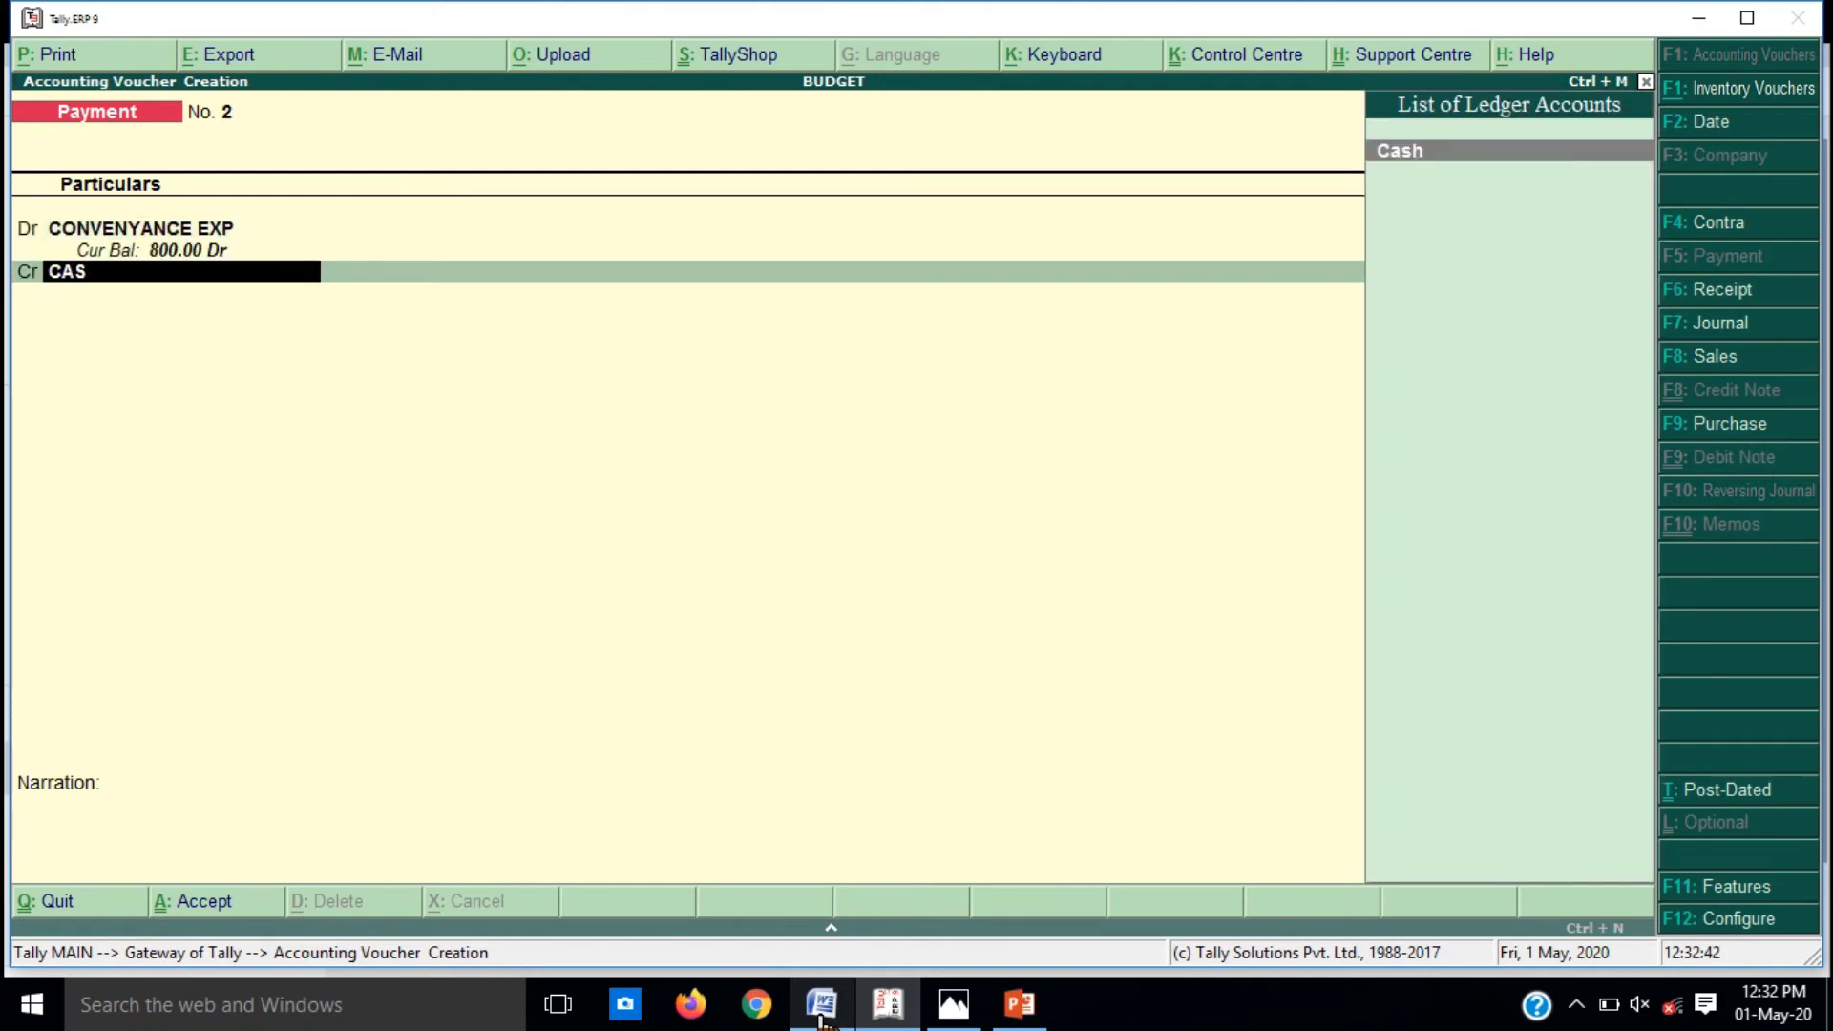
{"action": "key", "text": "Return"}
{"action": "key", "text": "Return"}
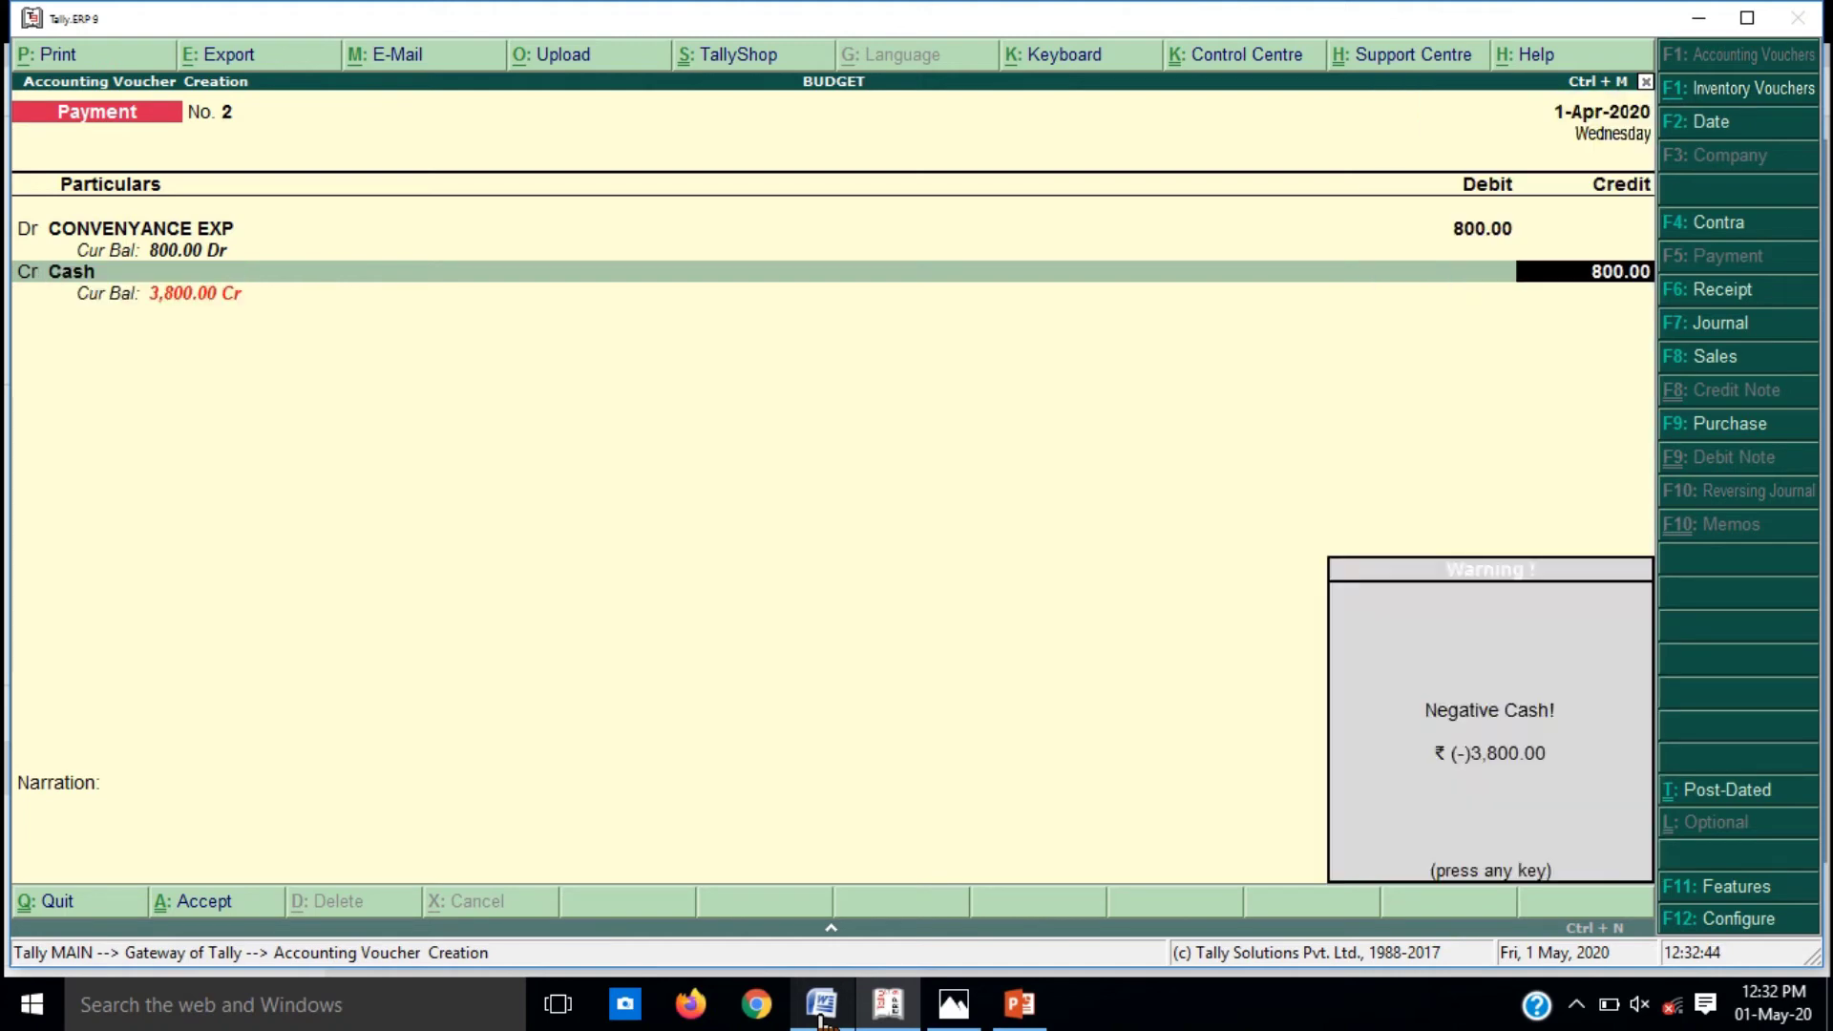
{"action": "key", "text": "Return"}
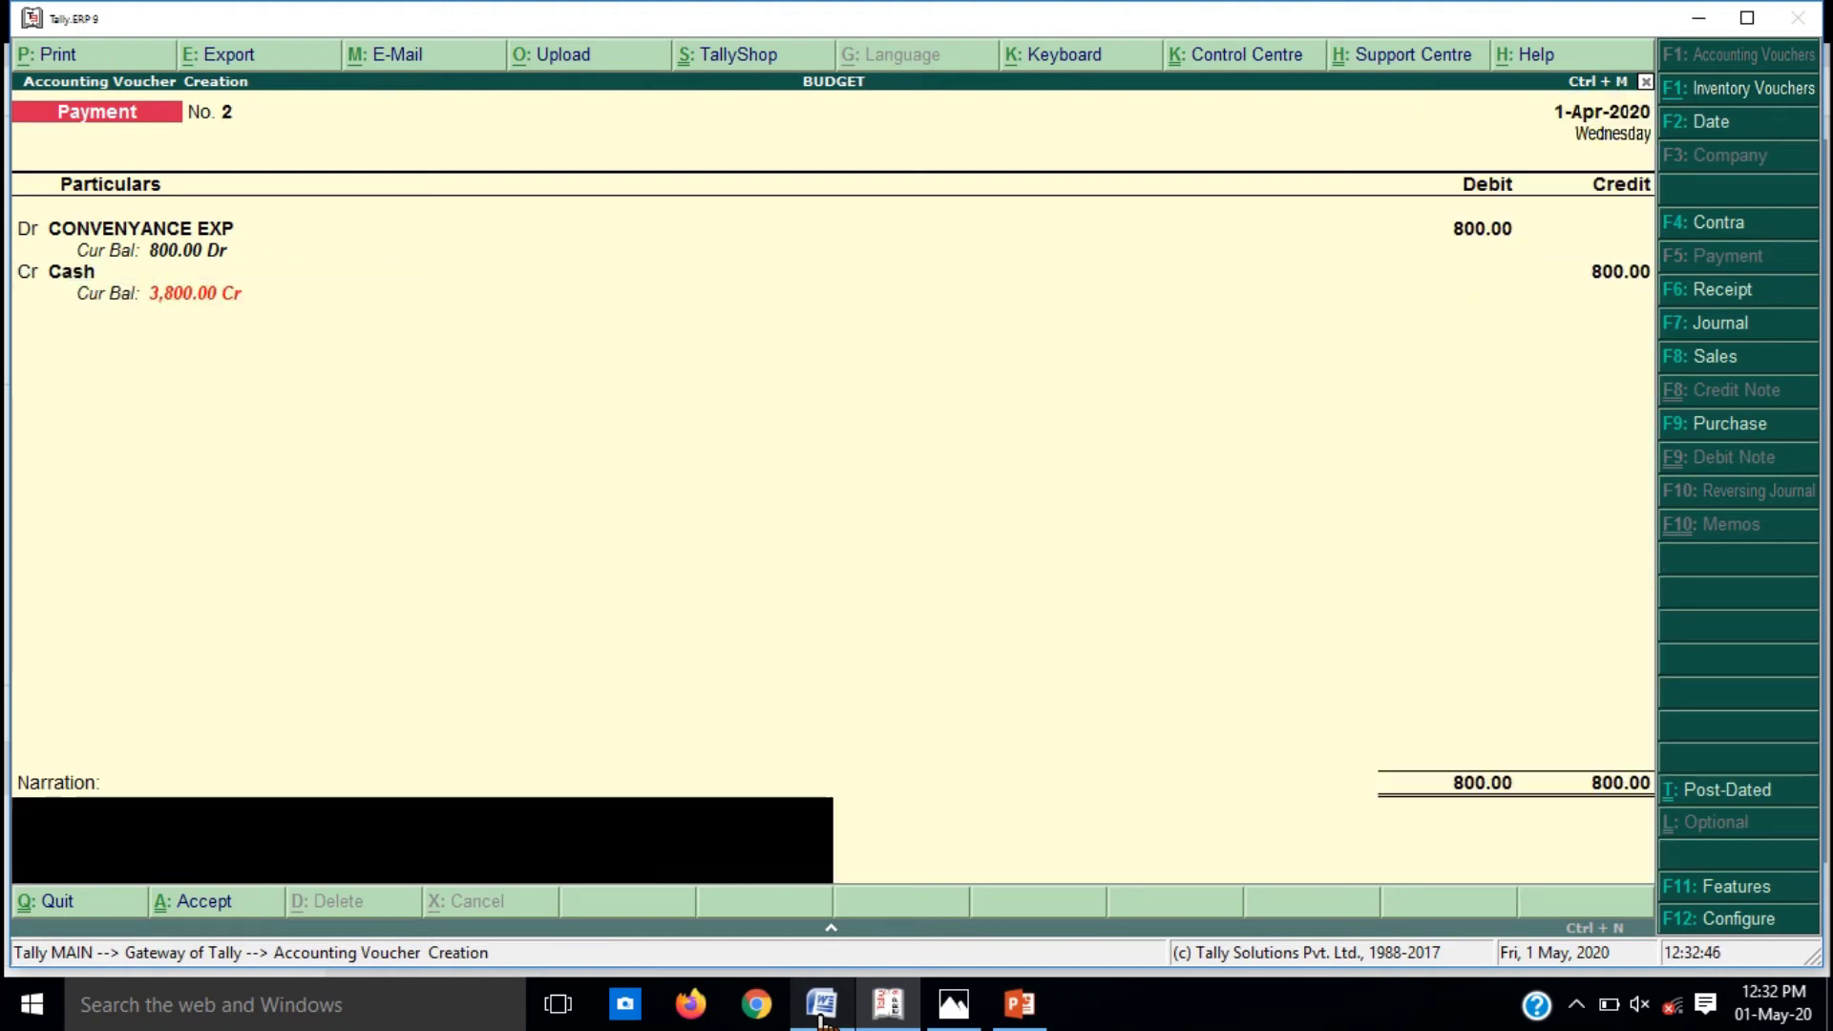
{"action": "type", "text": "CON"}
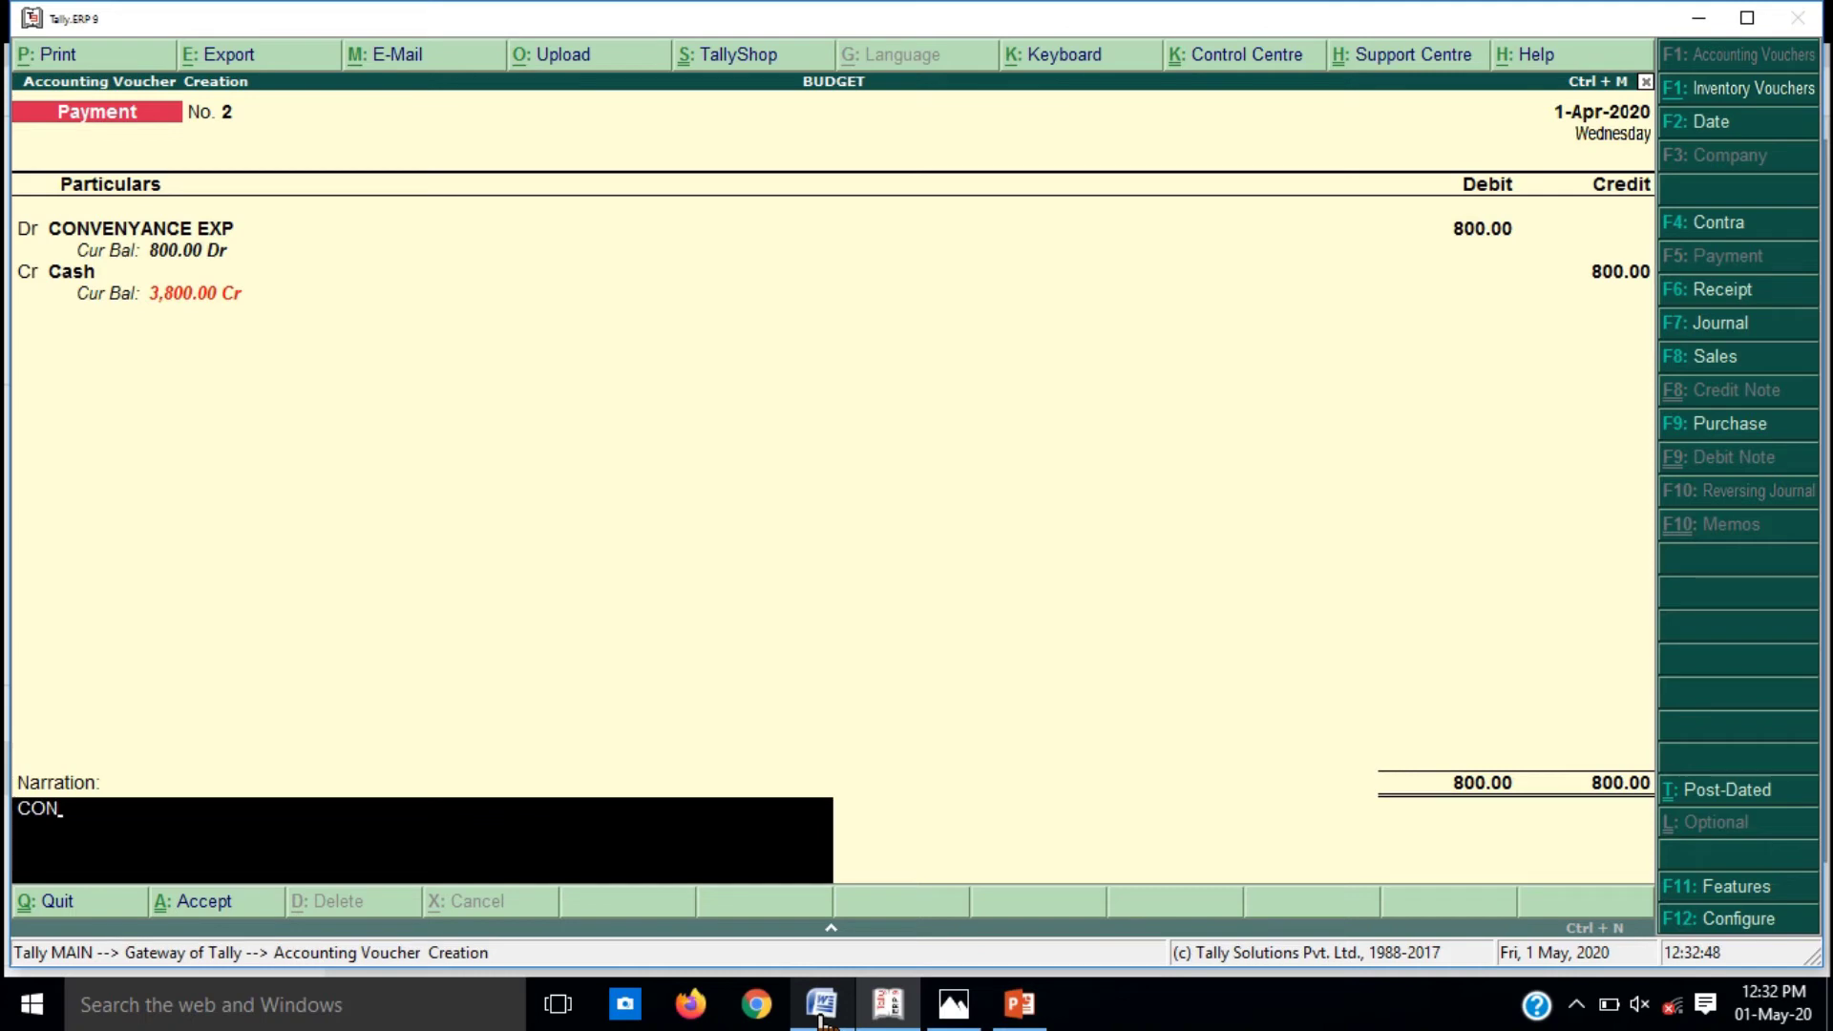
{"action": "type", "text": "VENYANCE EXP PA"}
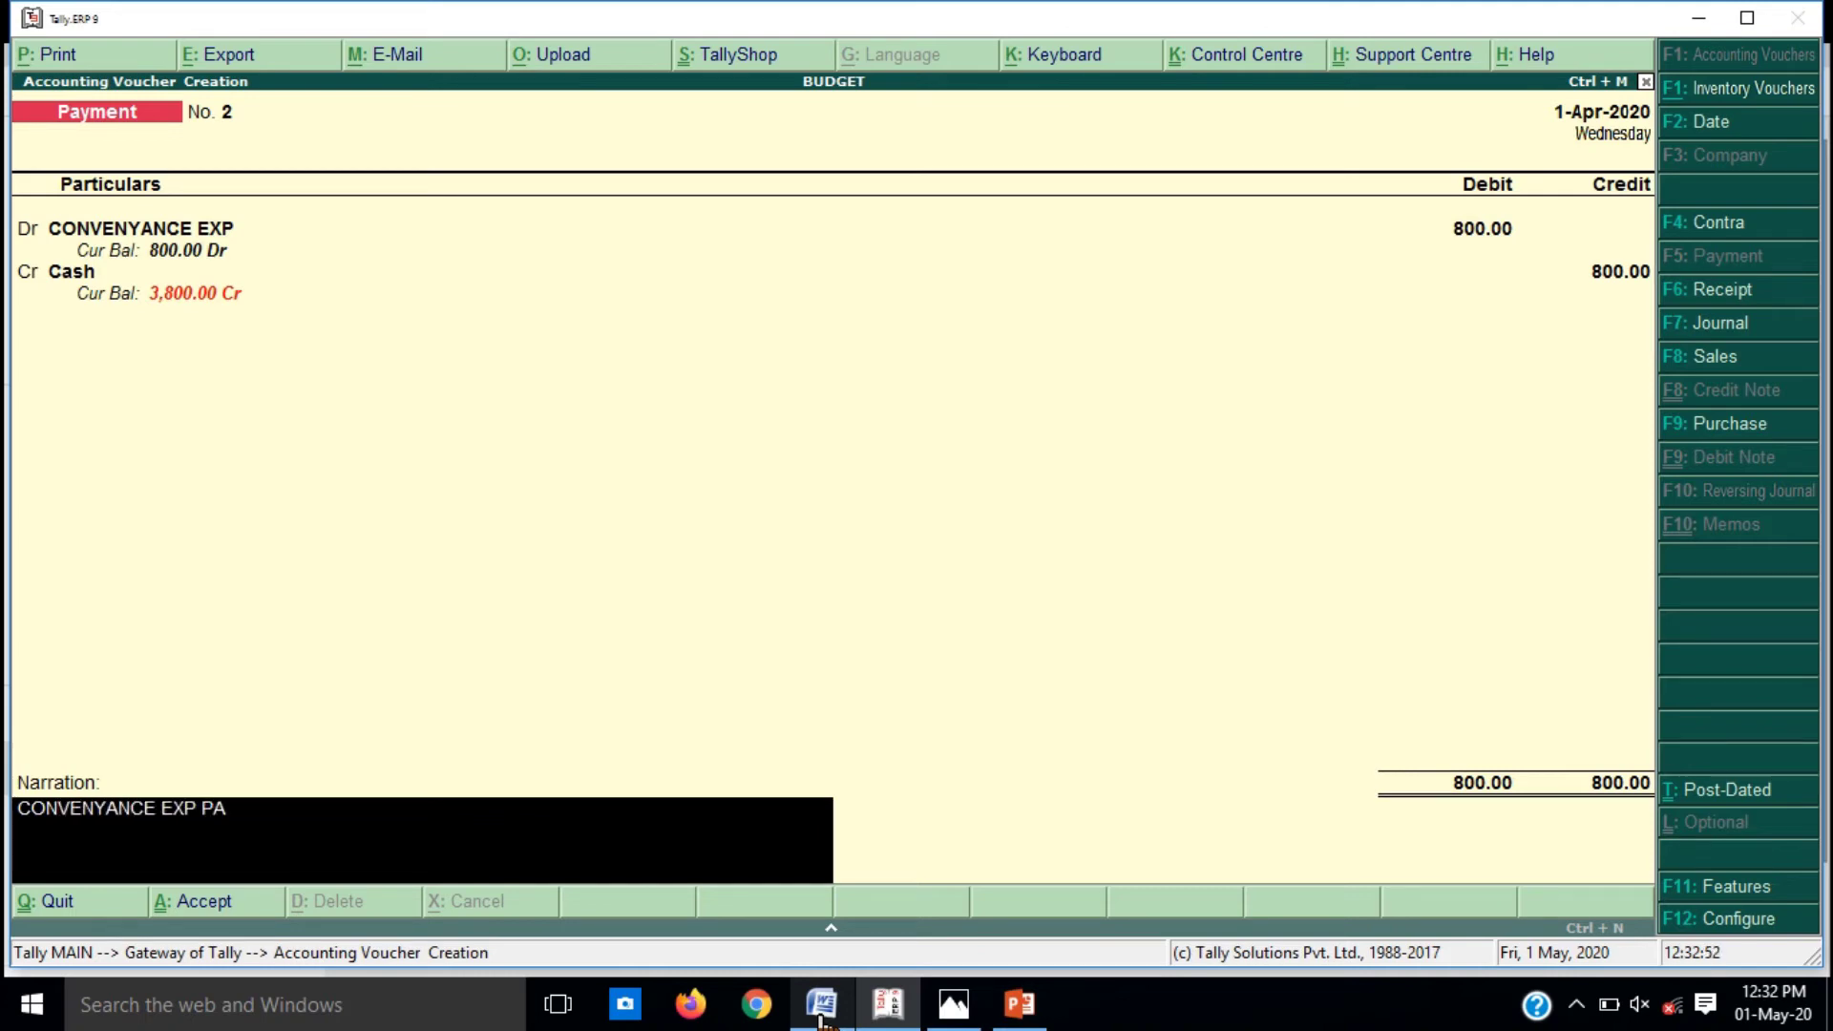
{"action": "type", "text": "ID ON 1/04/2020"}
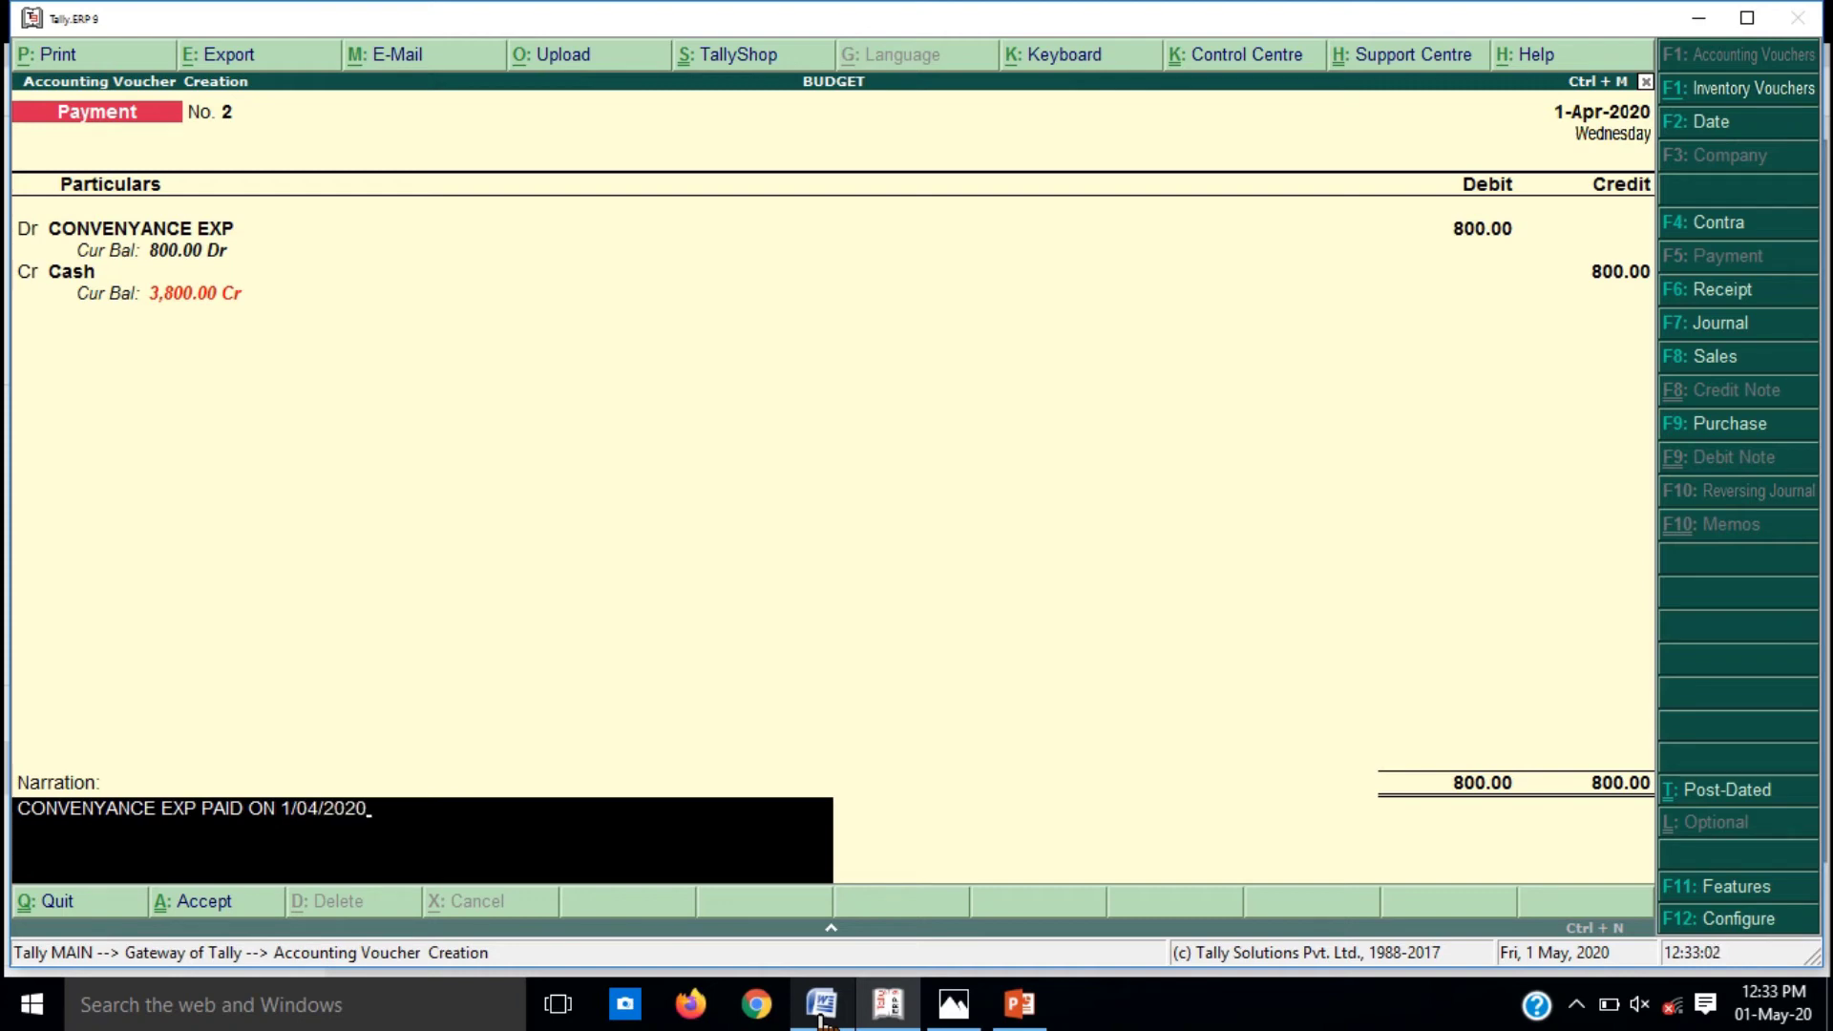
{"action": "key", "text": "Return"}
{"action": "key", "text": "Return"}
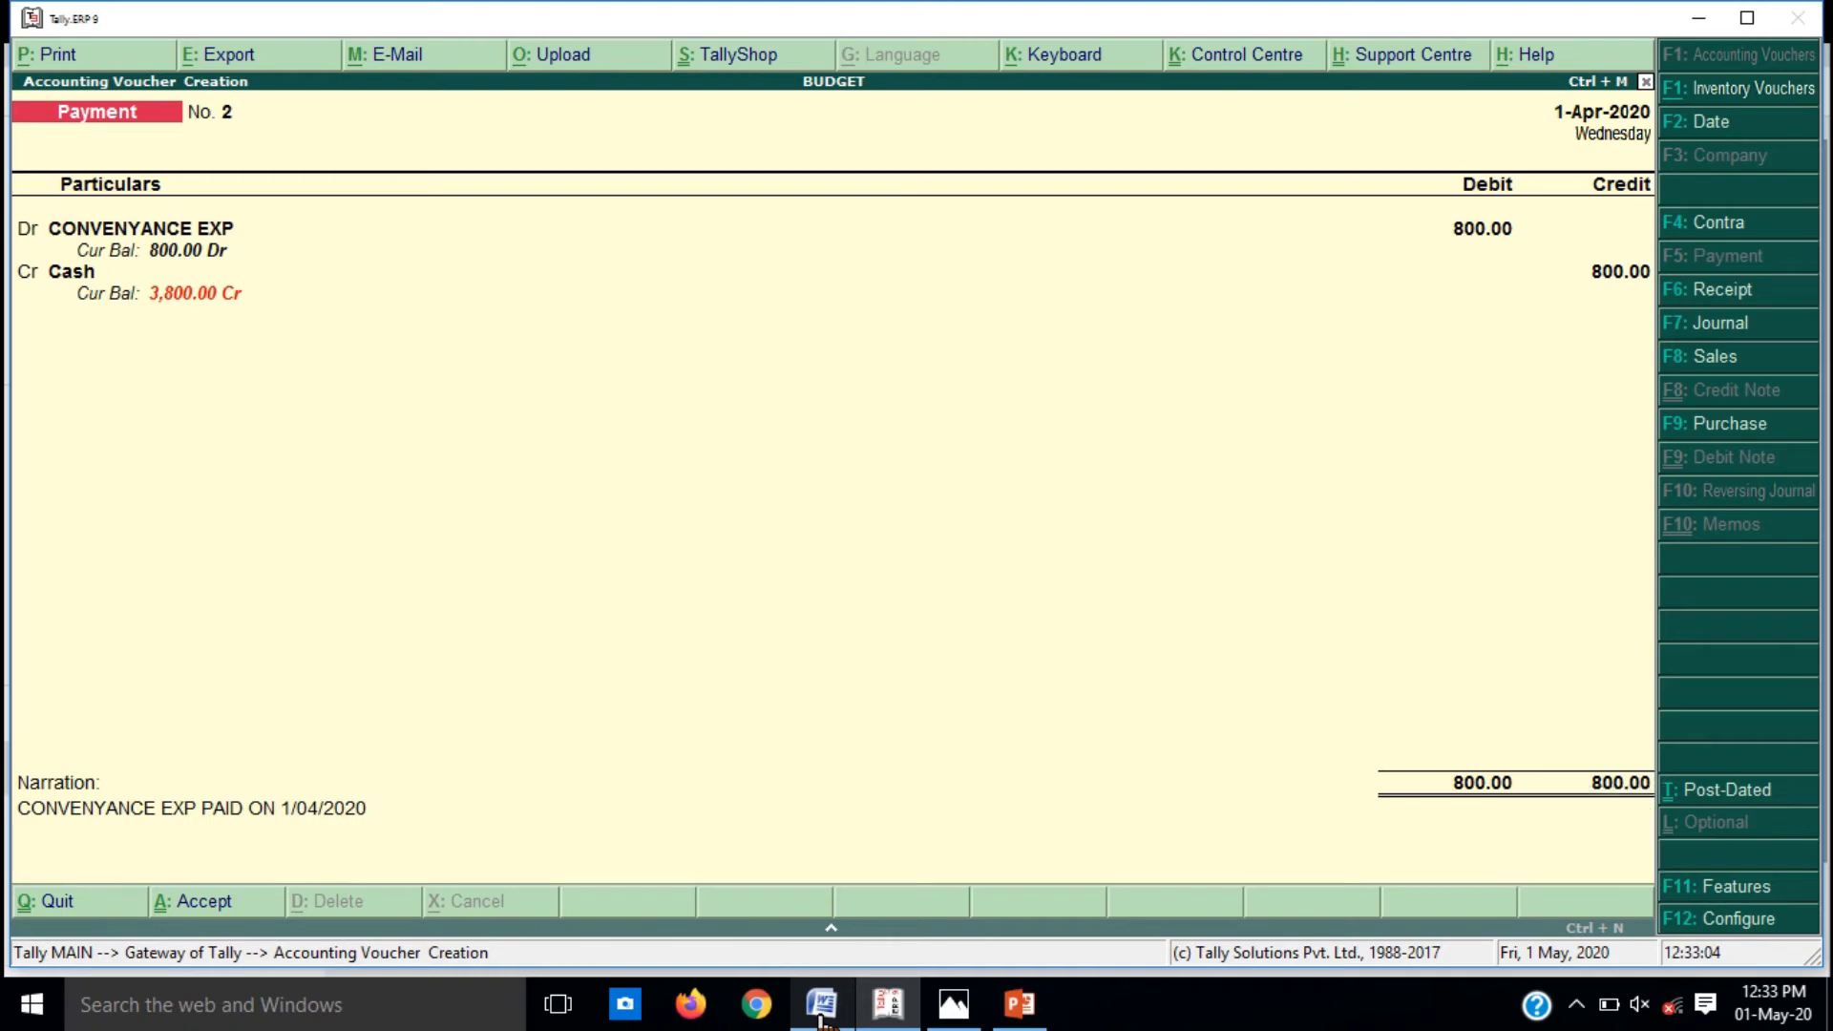
{"action": "left_click", "coordinate": [819, 1017]}
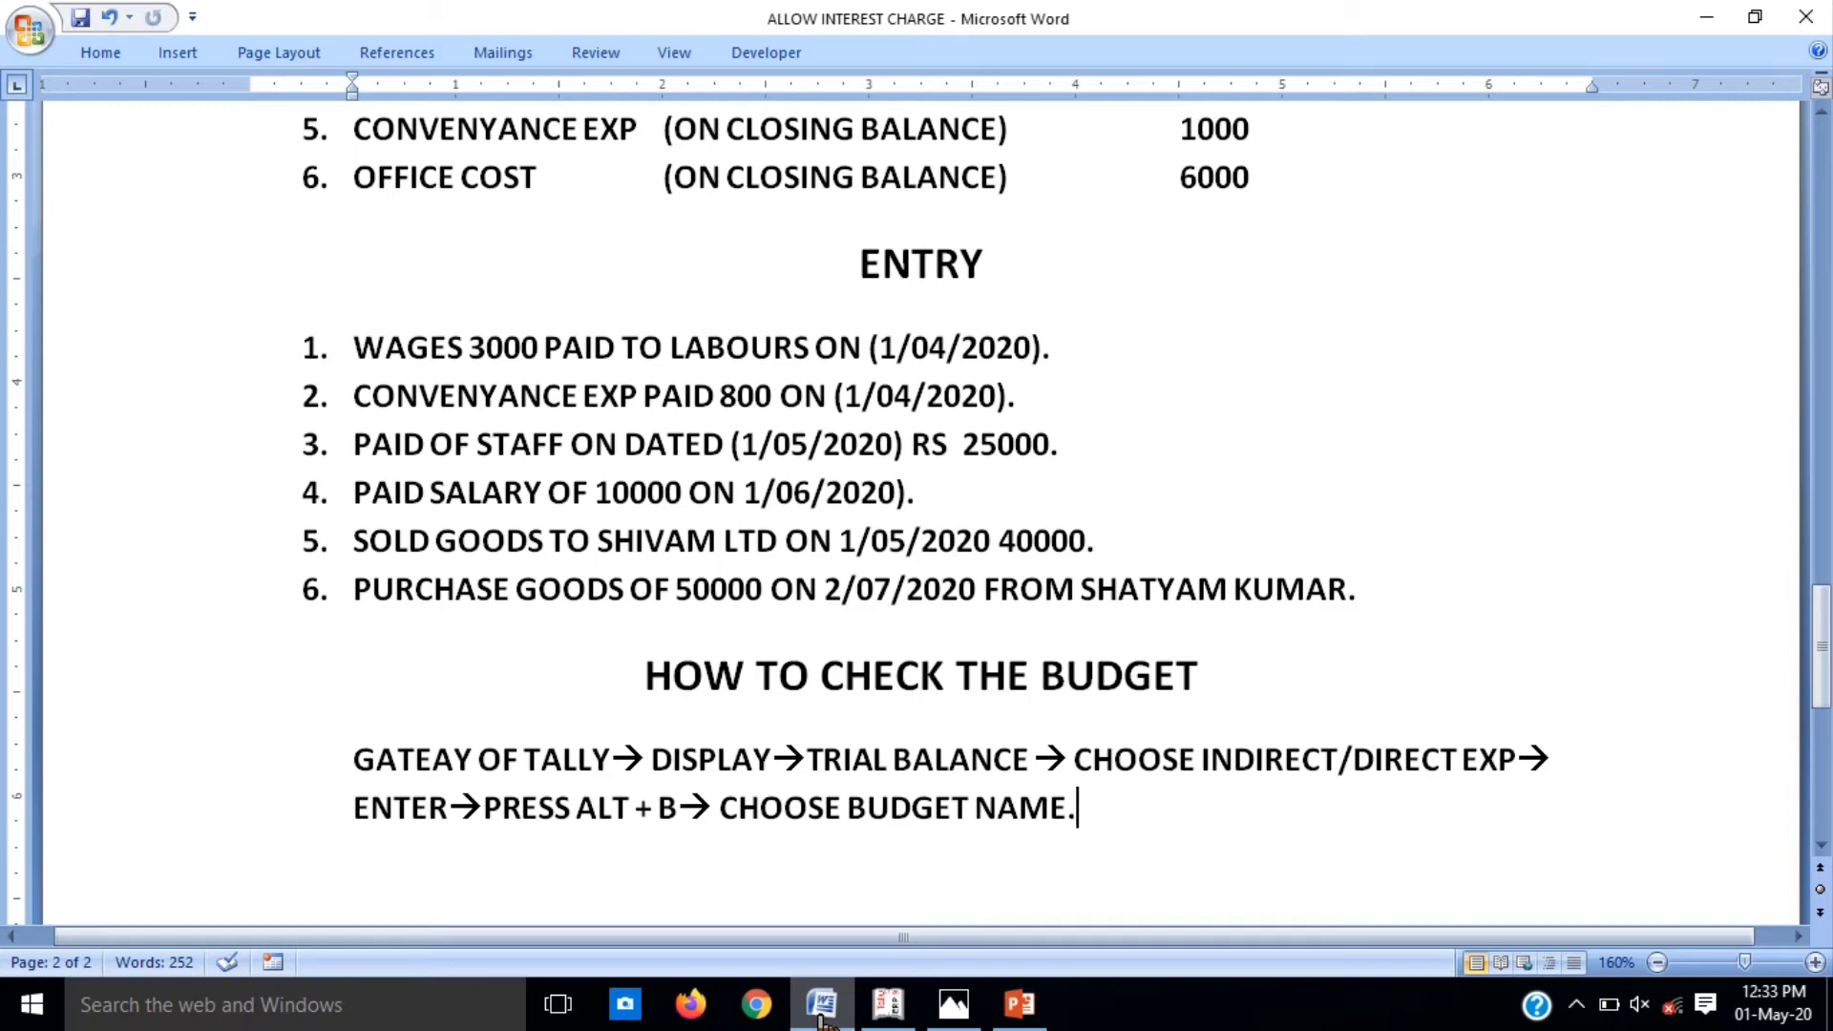
Step: Minimize the Word notes to reveal blank Payment voucher No. 3
{"action": "left_click", "coordinate": [820, 1017]}
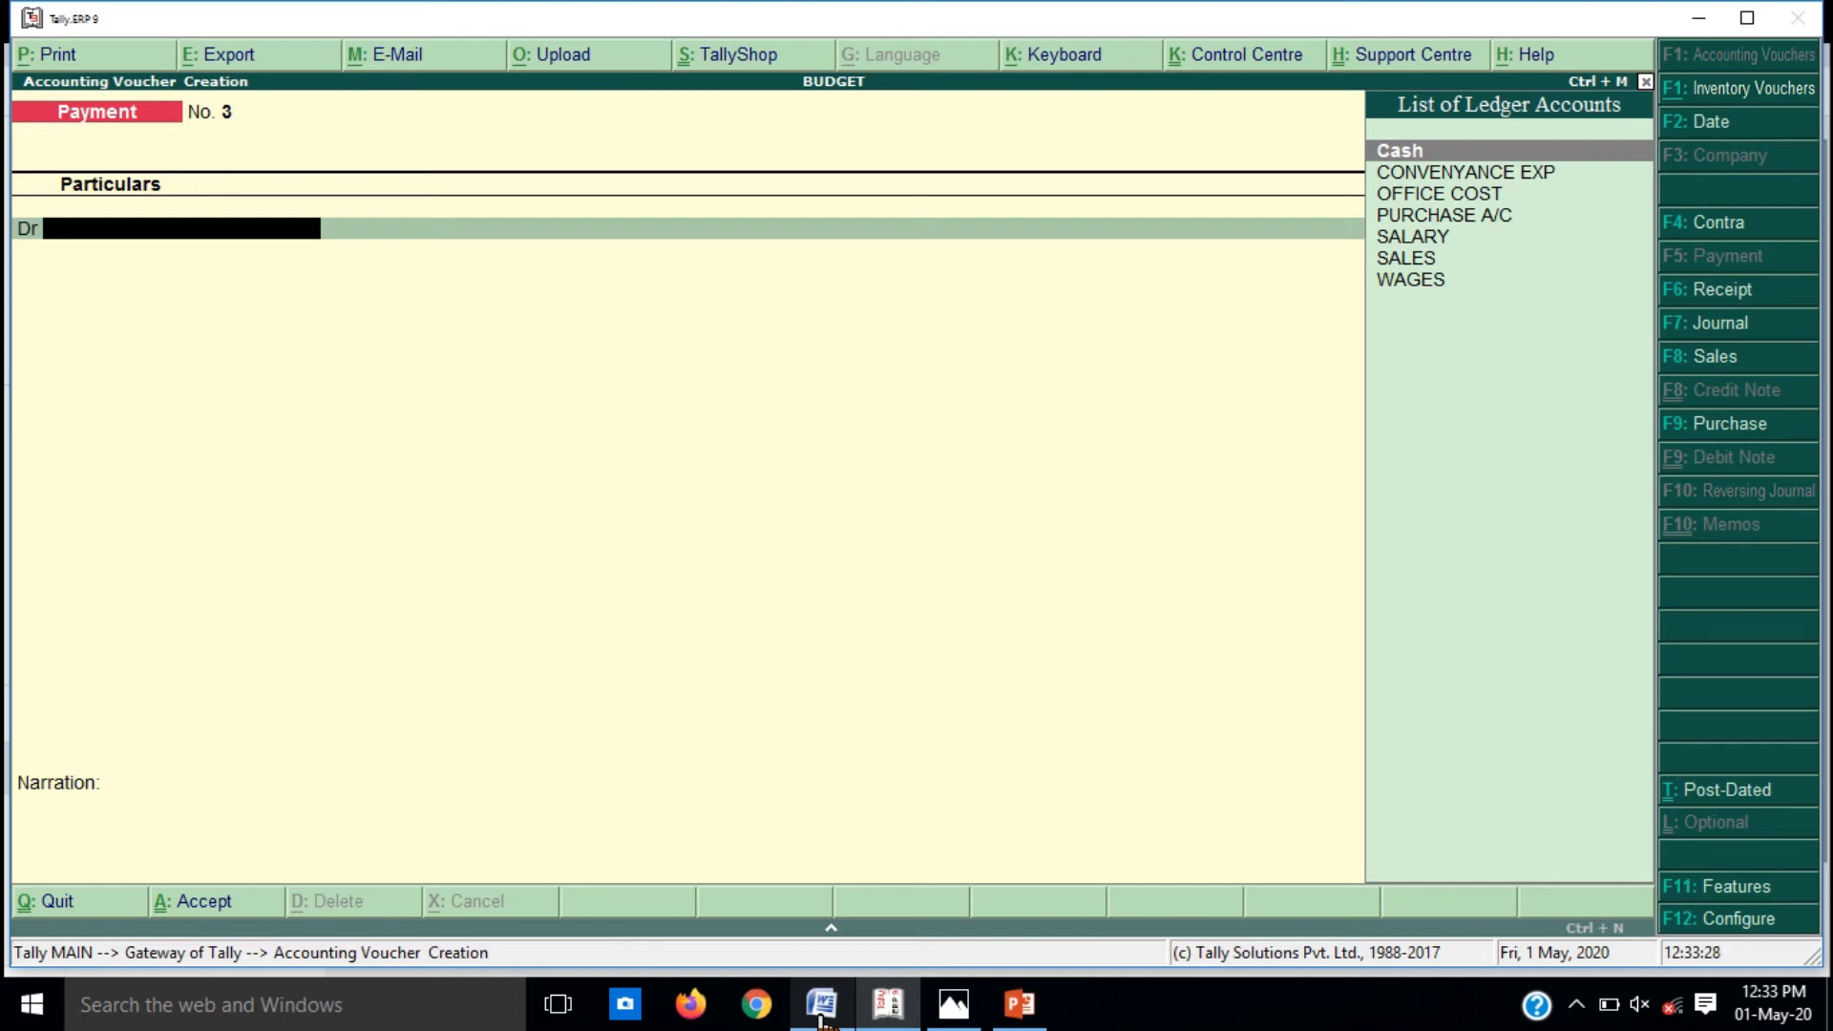
Step: Debit SALARY with 25,000 and credit Cash on payment voucher 3
{"action": "type", "text": "SA"}
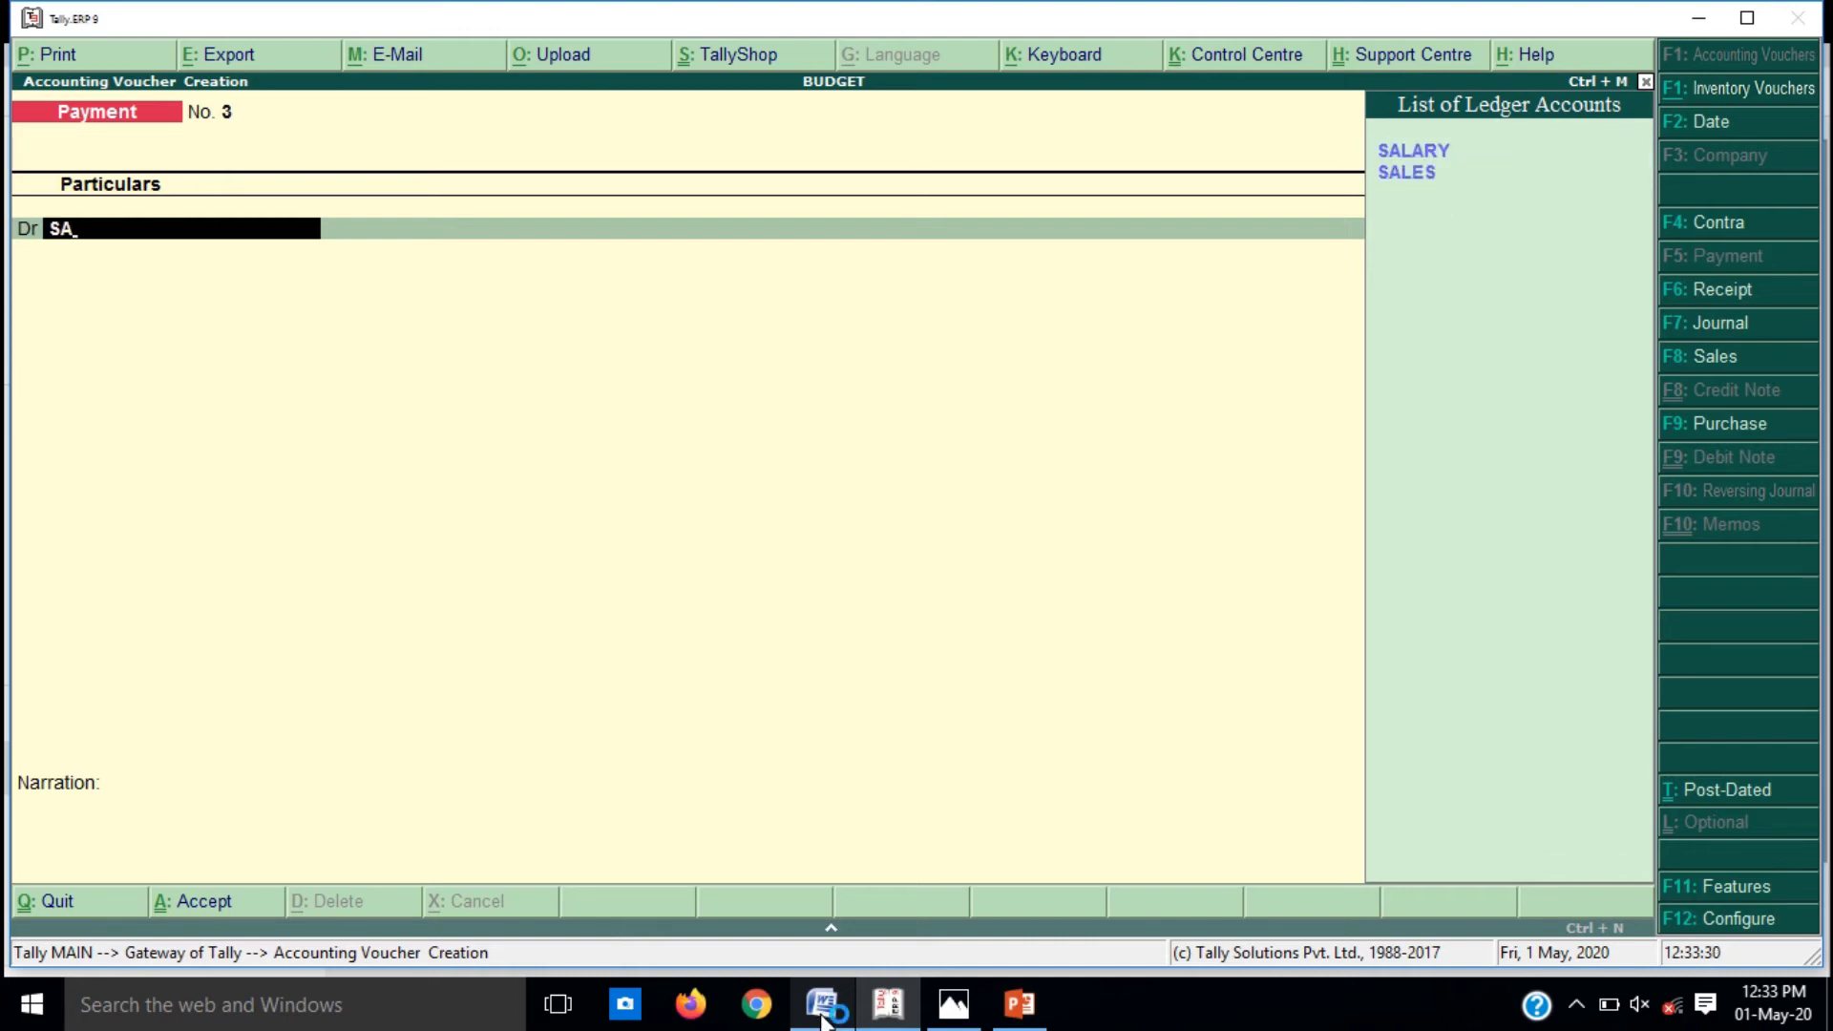
{"action": "key", "text": "Return"}
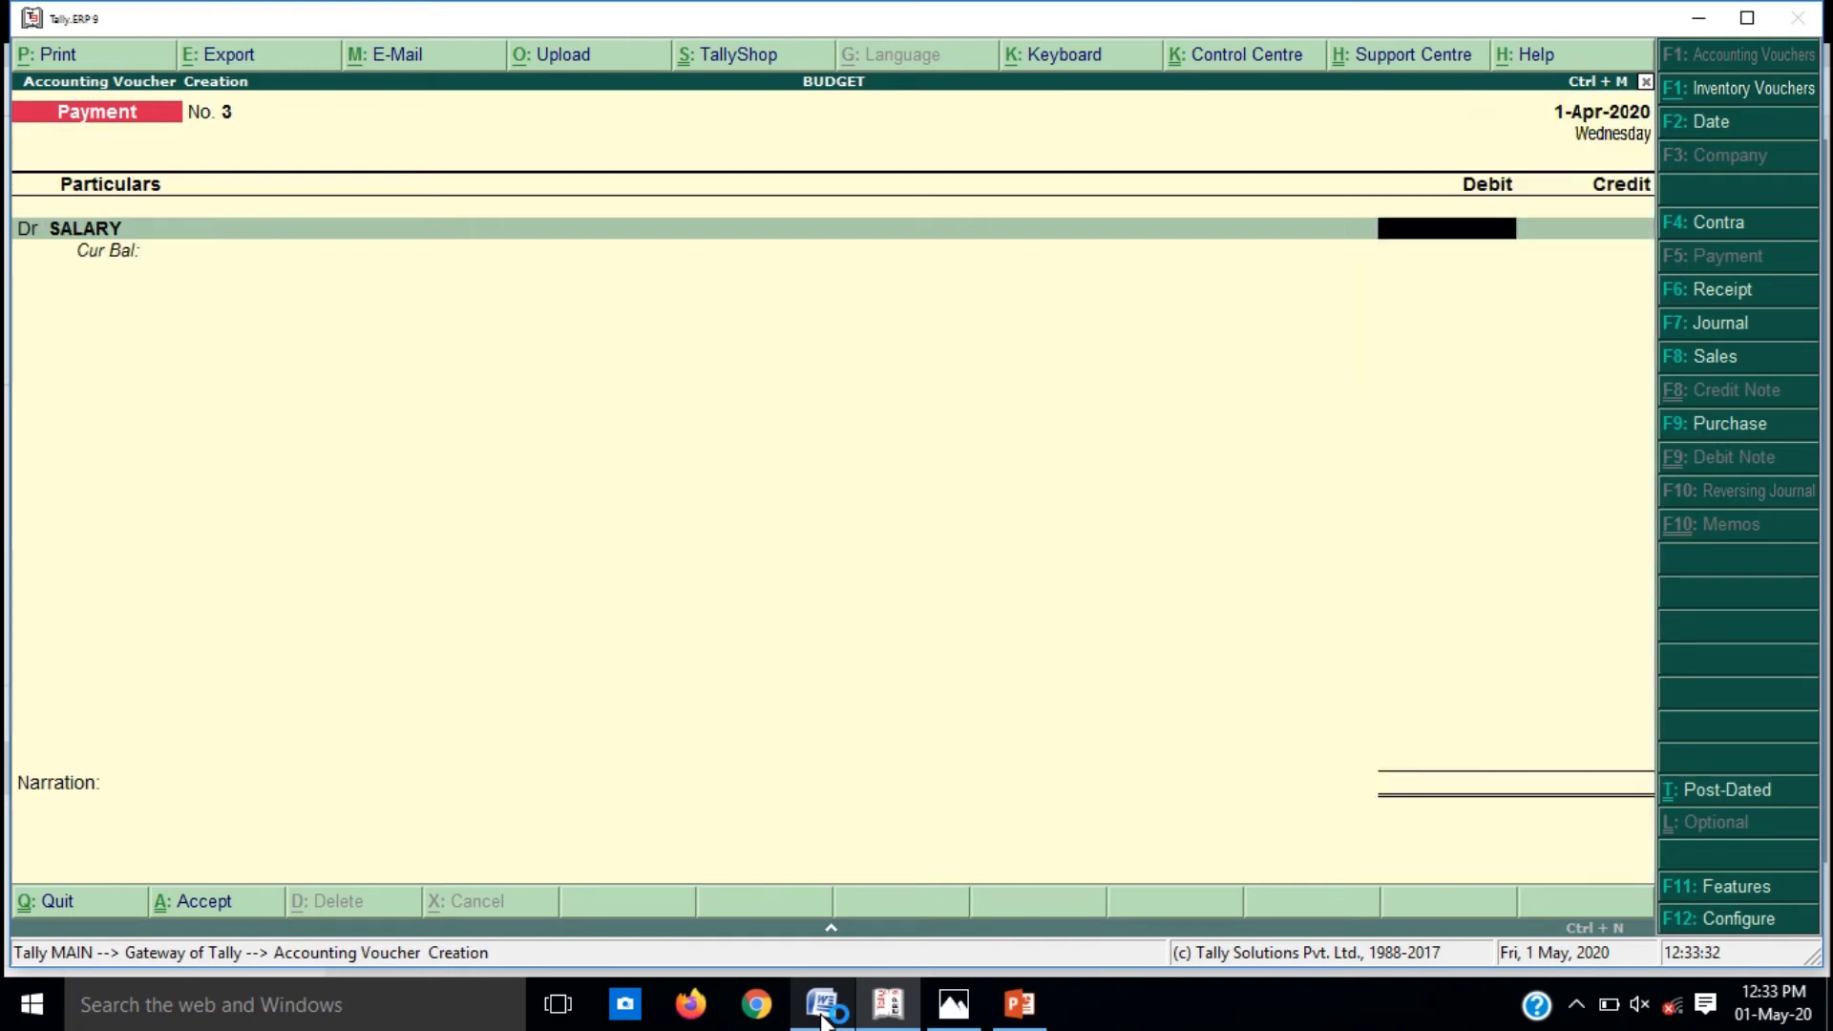
{"action": "left_click", "coordinate": [821, 1012]}
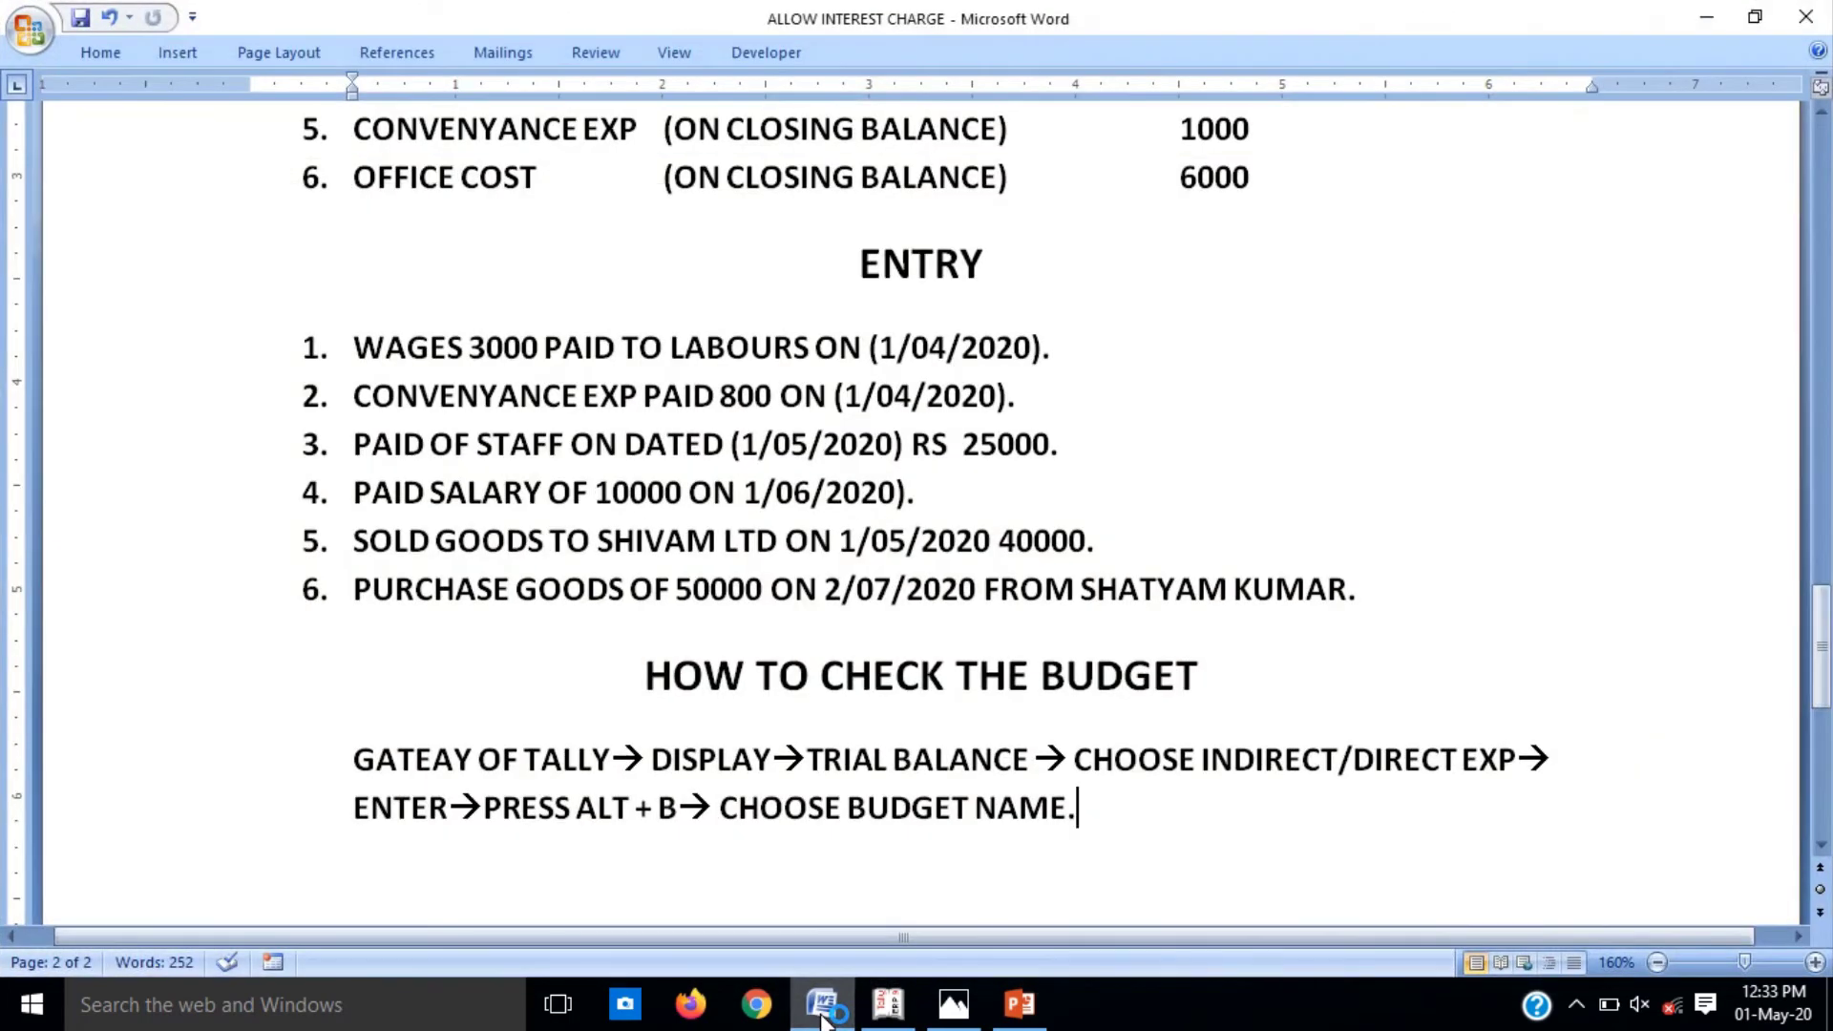
{"action": "left_click", "coordinate": [821, 1012]}
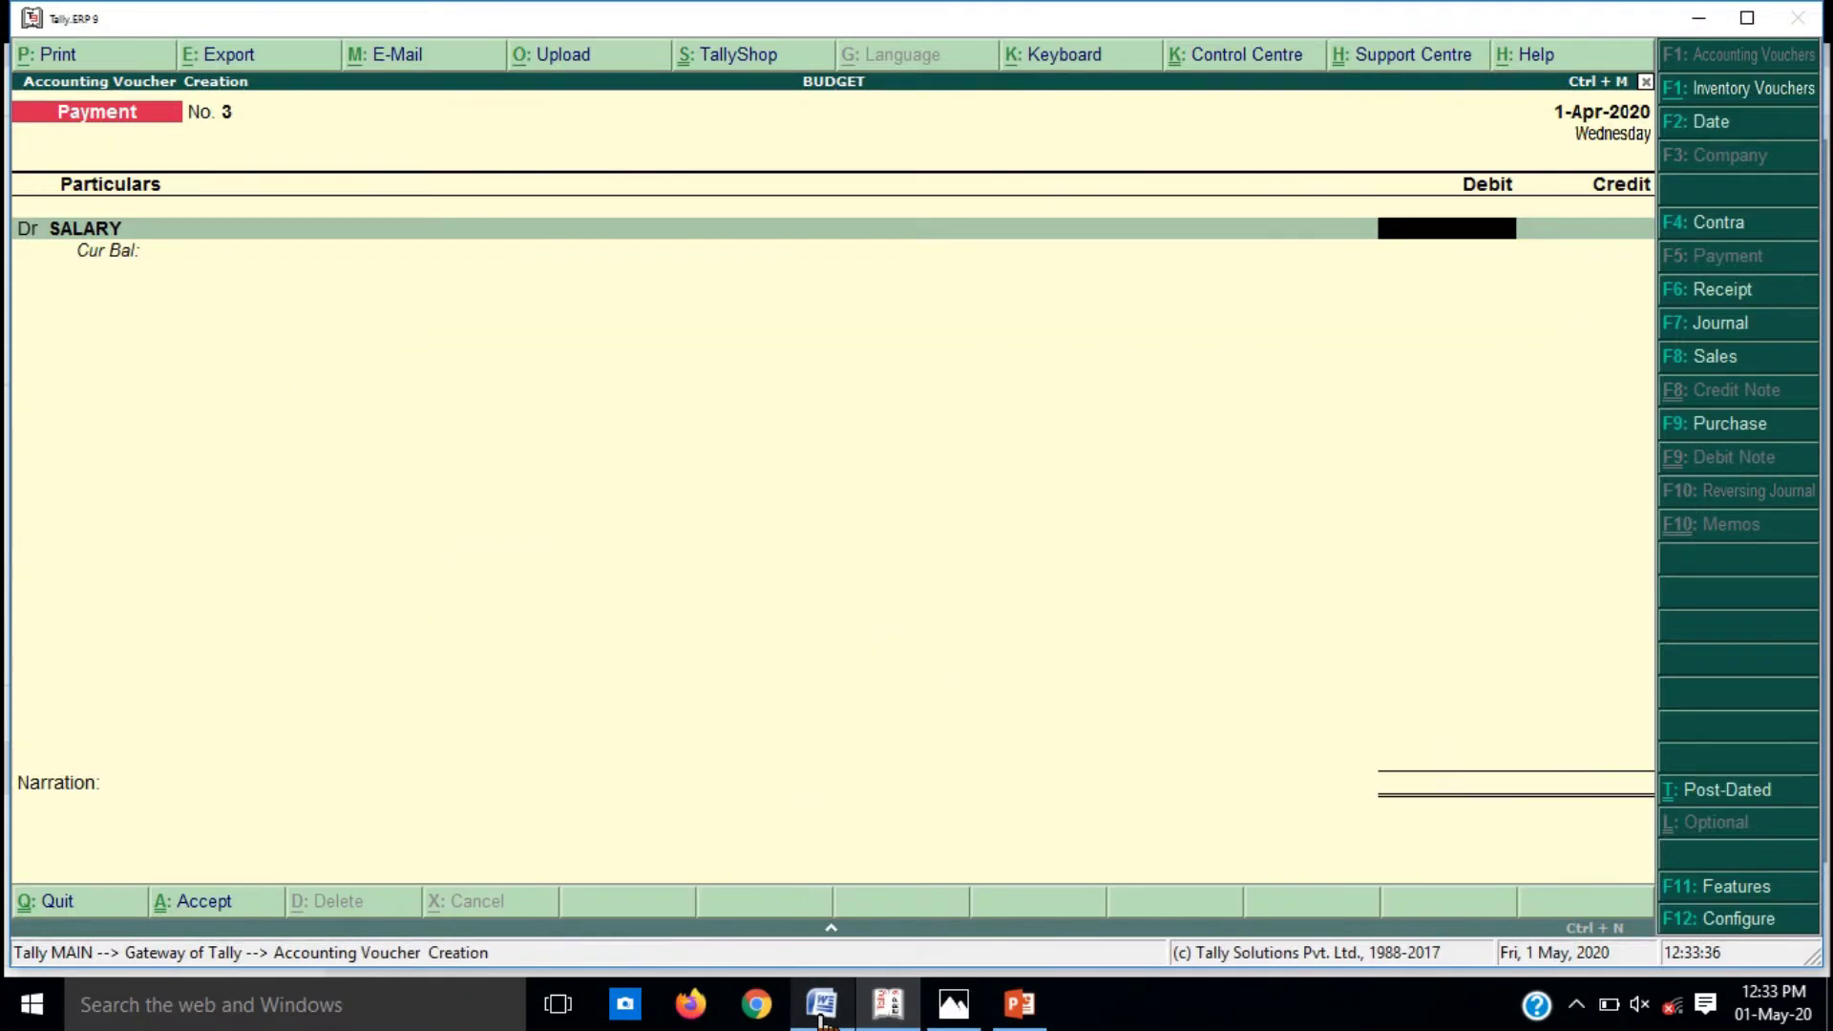
{"action": "type", "text": "25,000"}
{"action": "key", "text": "Return"}
{"action": "key", "text": "Return"}
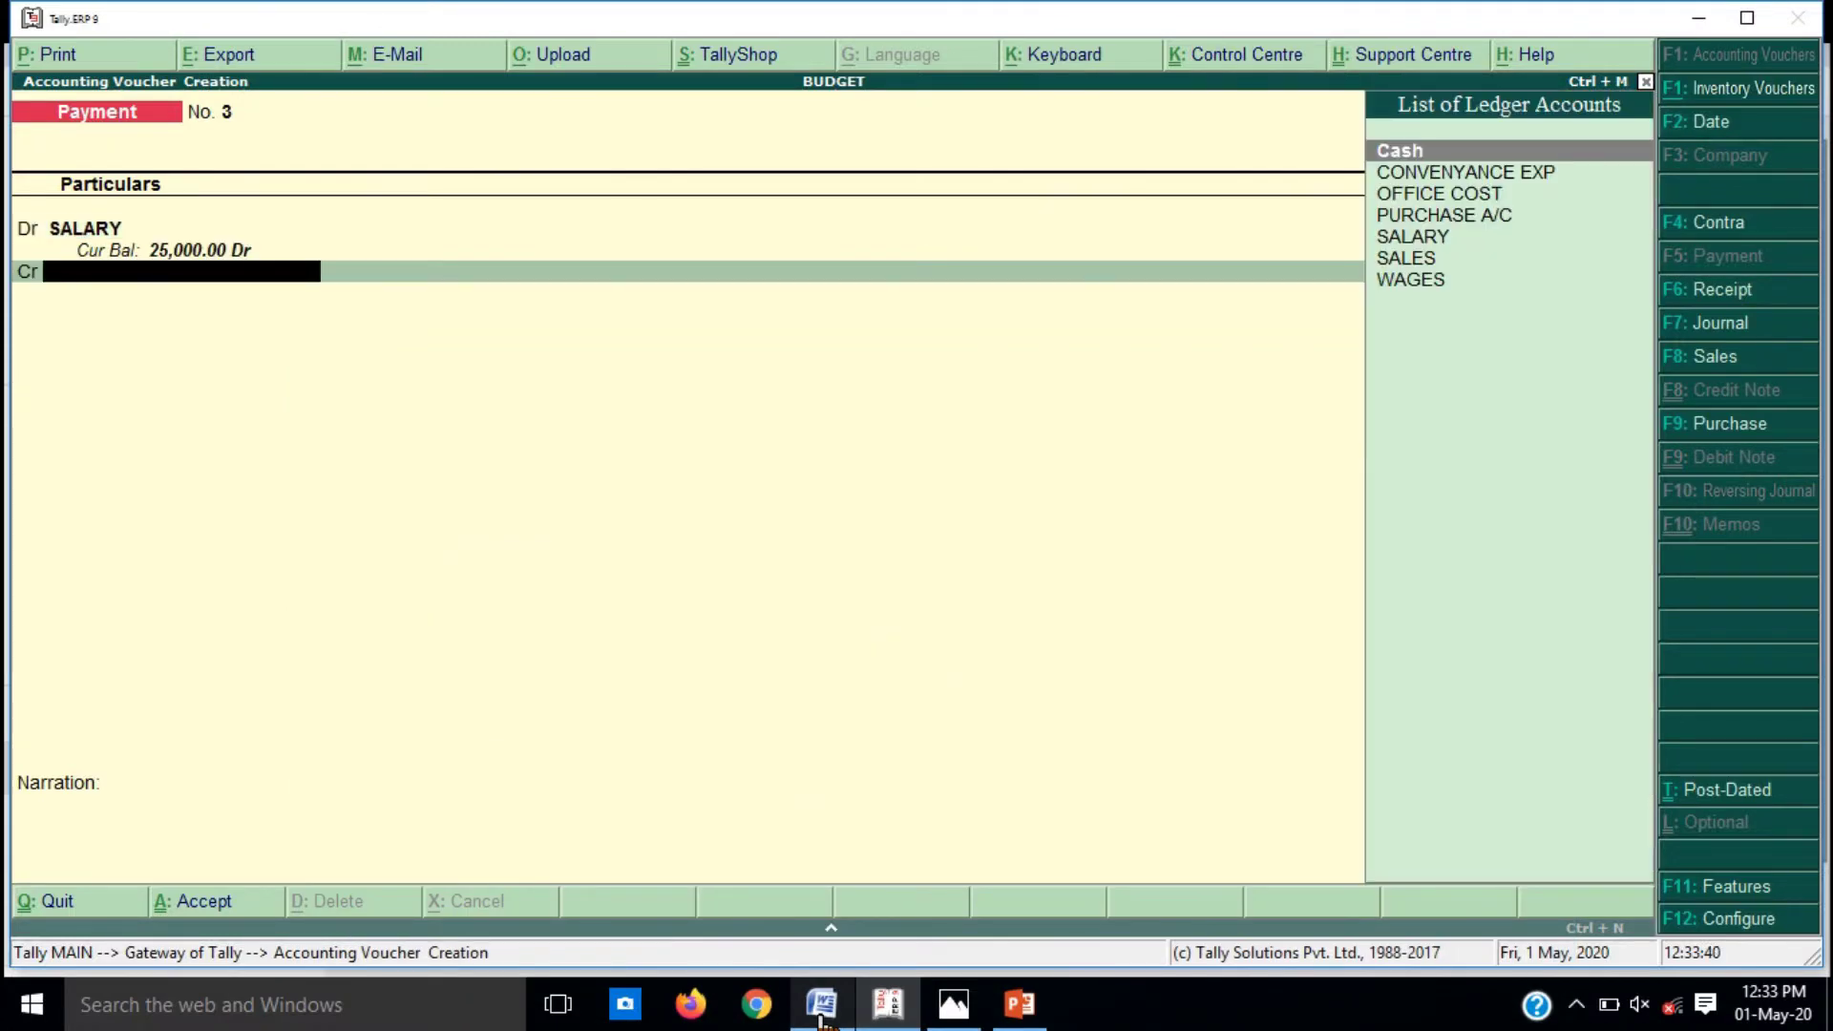
{"action": "type", "text": "CAS"}
{"action": "key", "text": "Return"}
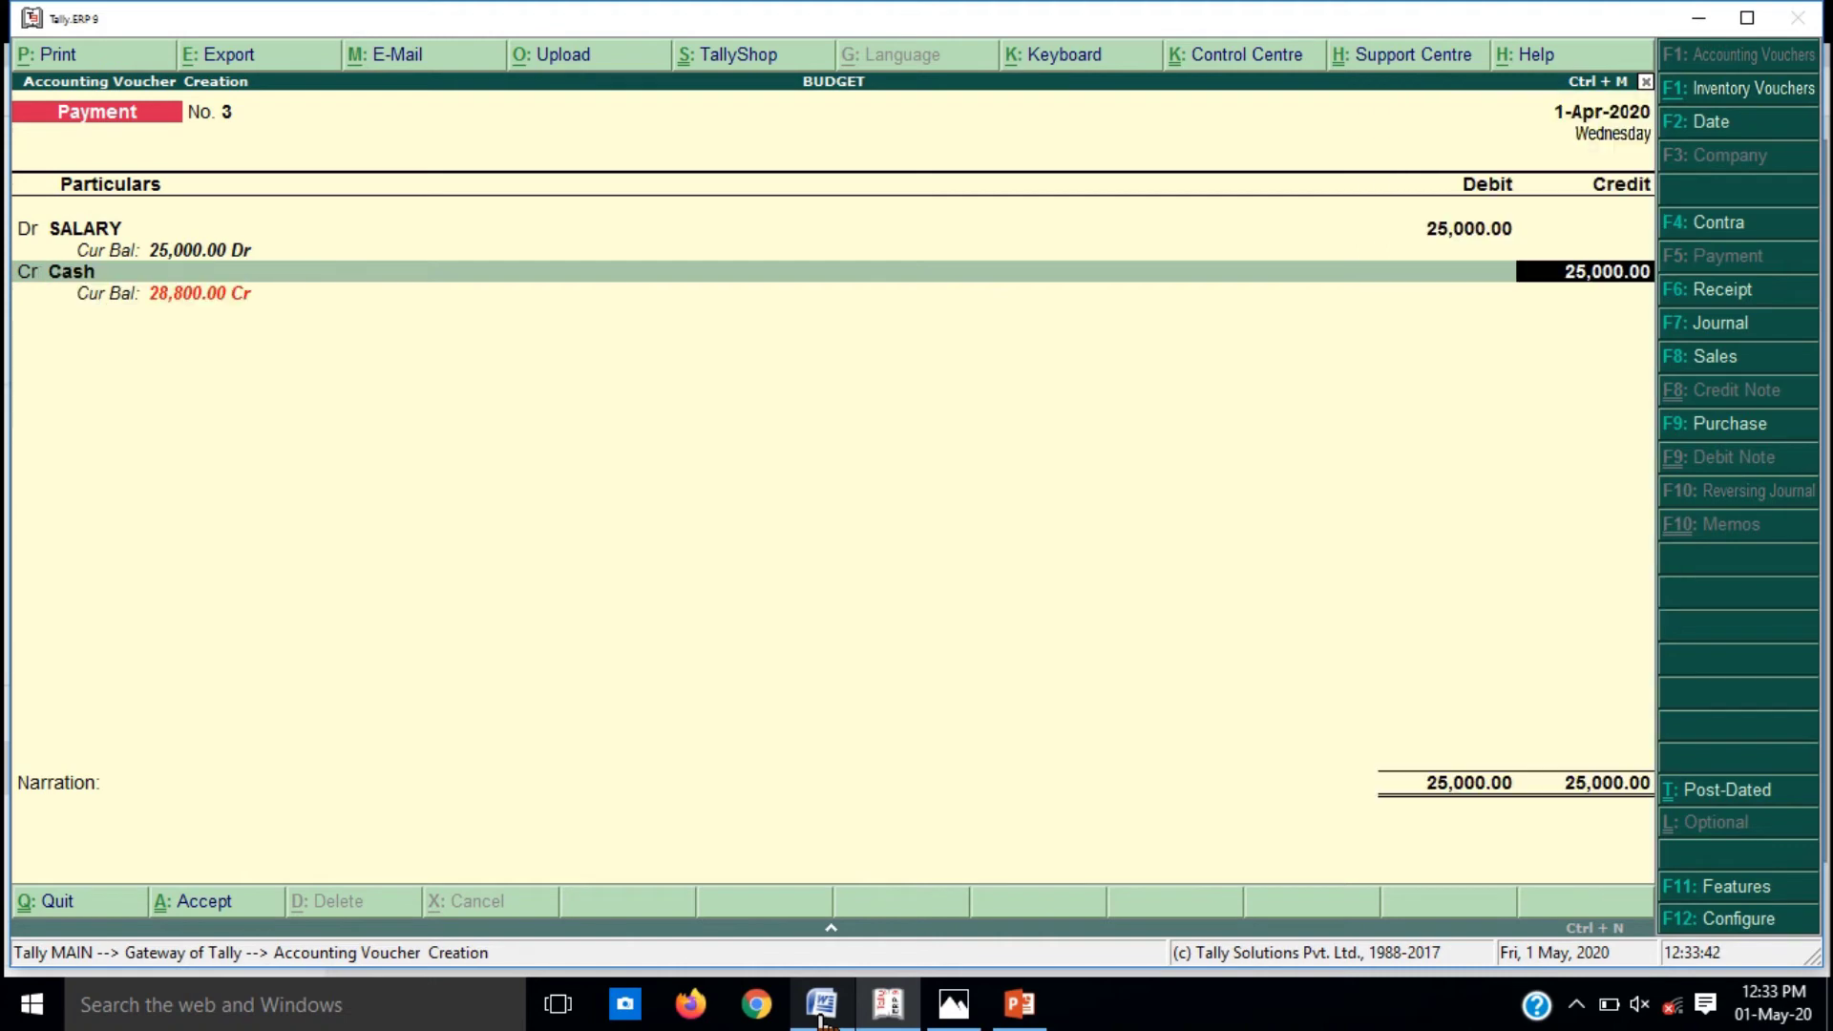
{"action": "key", "text": "Return"}
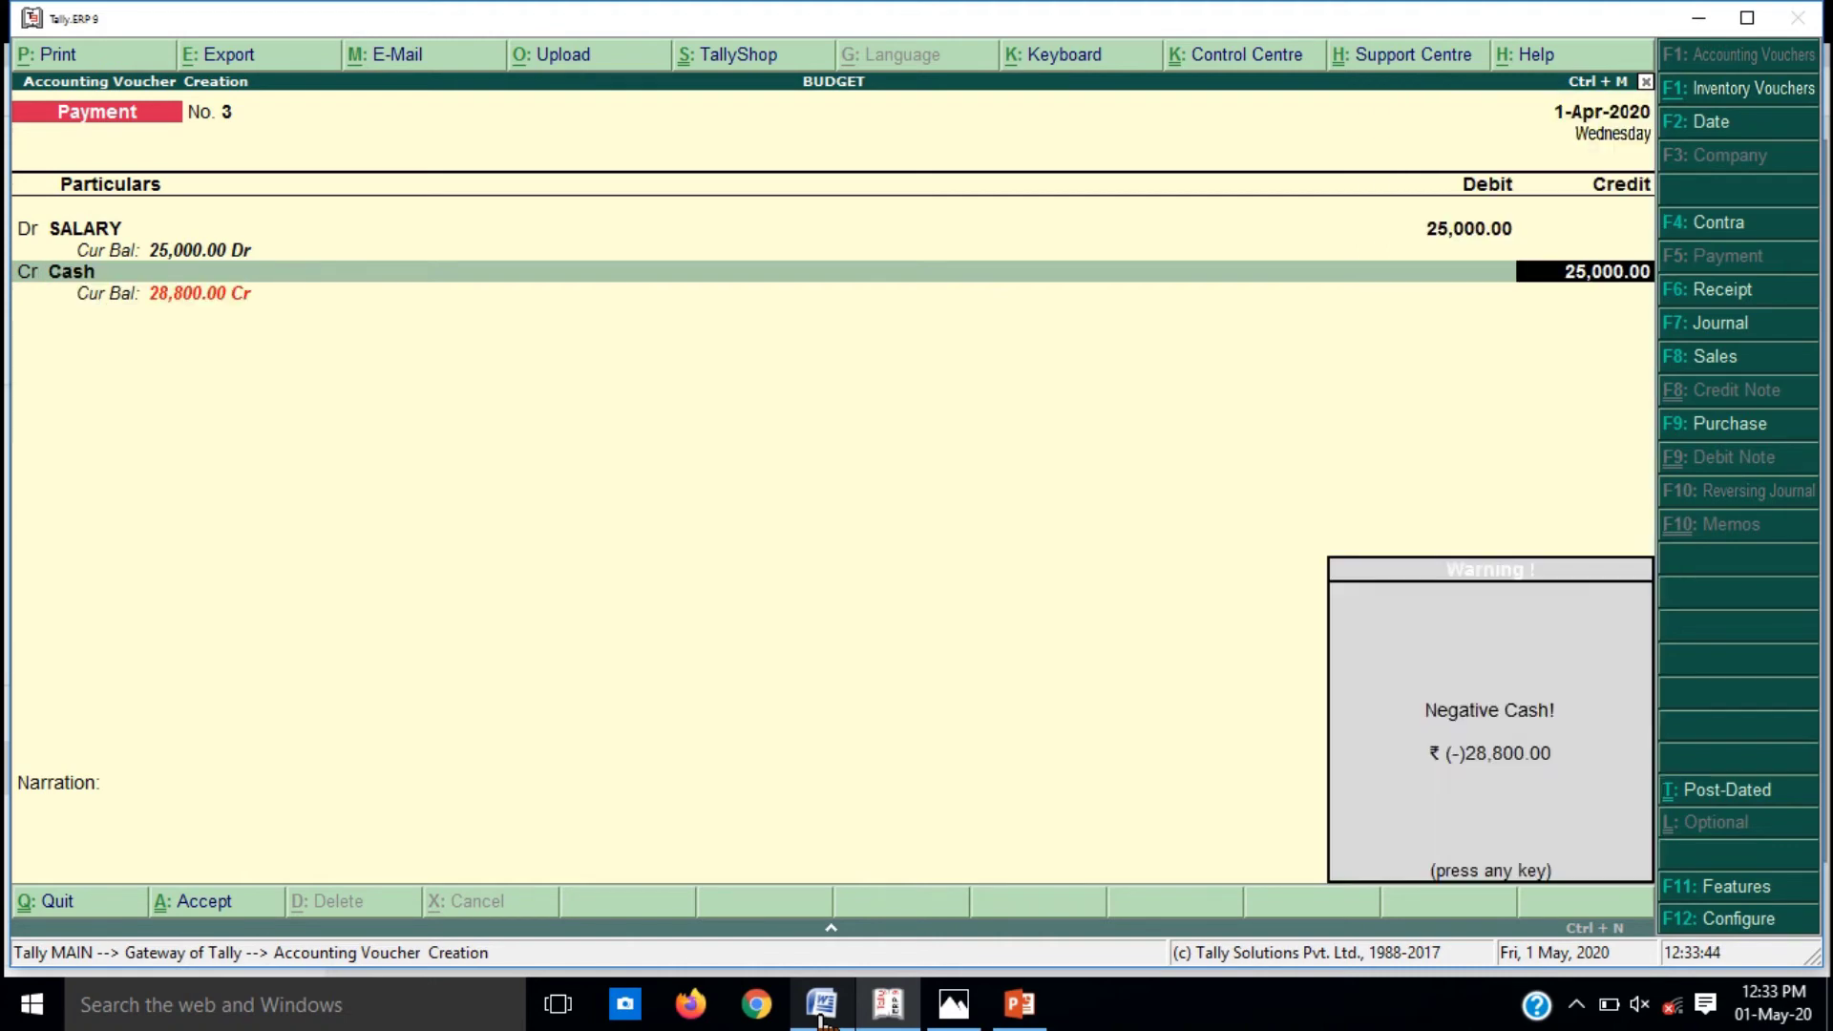
{"action": "key", "text": "Return"}
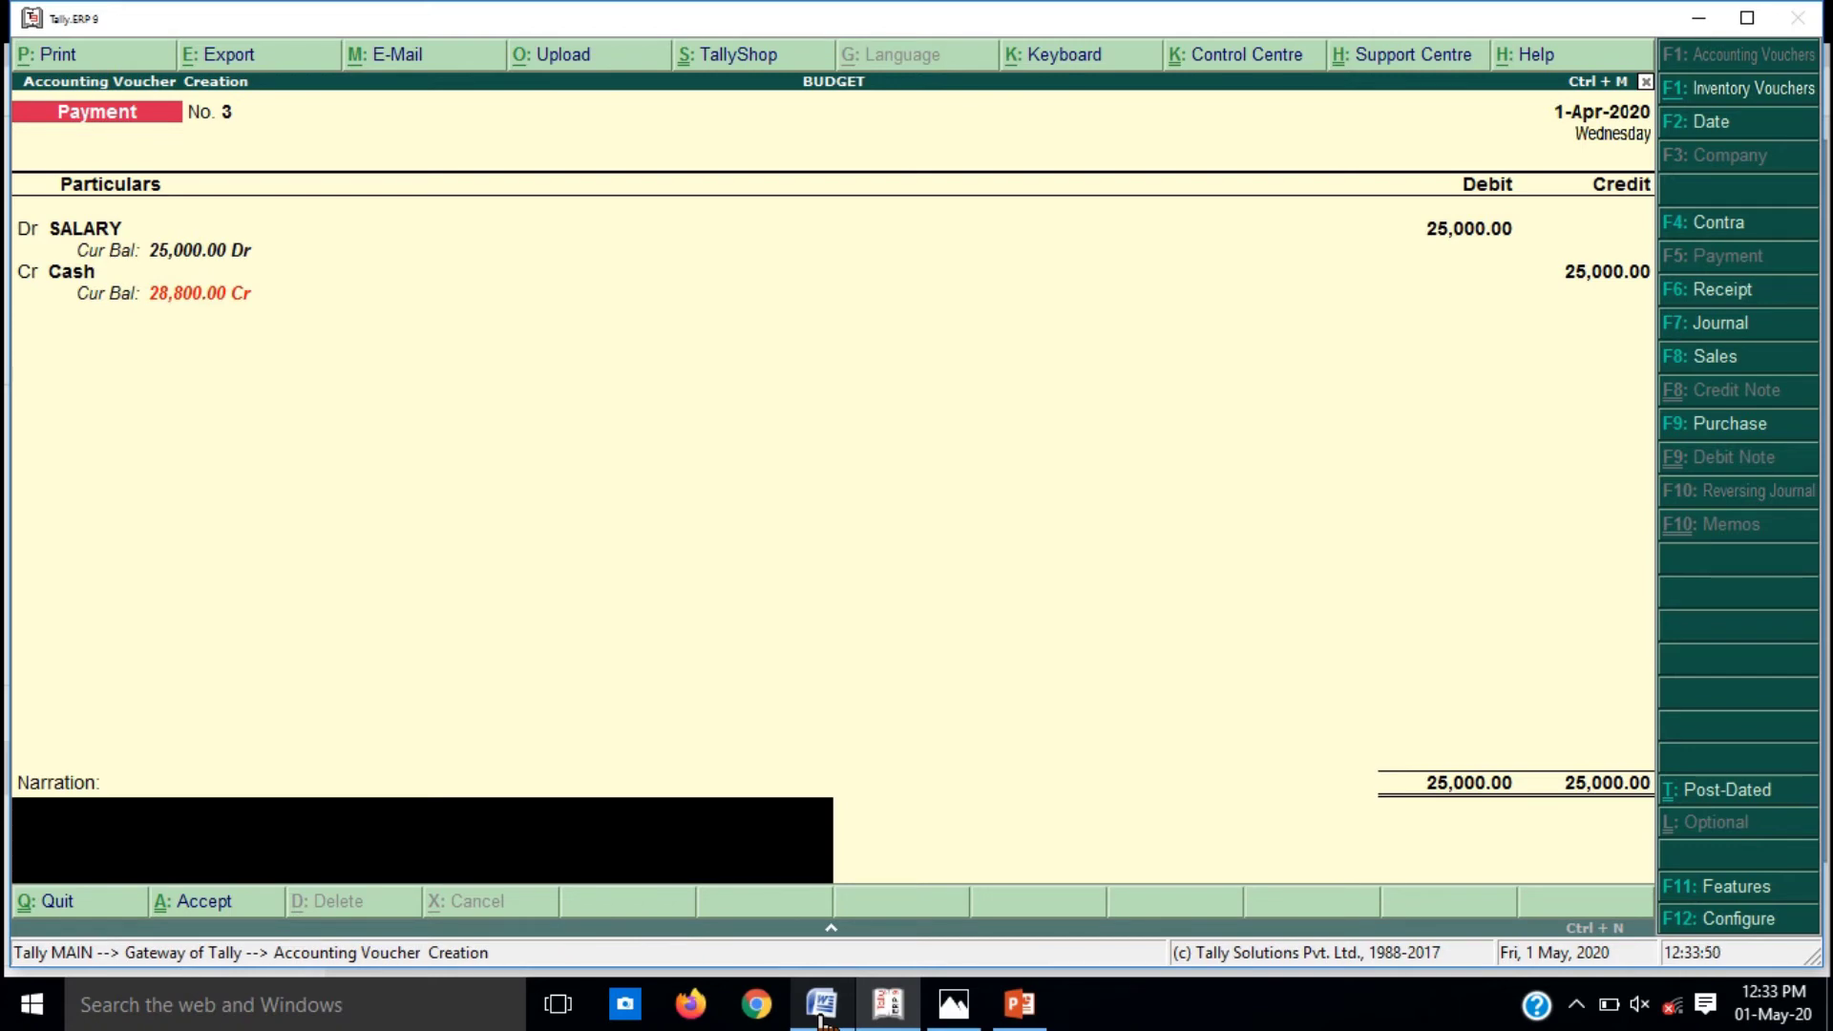
Step: Add the narration 'SALAY PAID TO STAFF' and save the voucher
{"action": "type", "text": "SALAY PAID TO STA"}
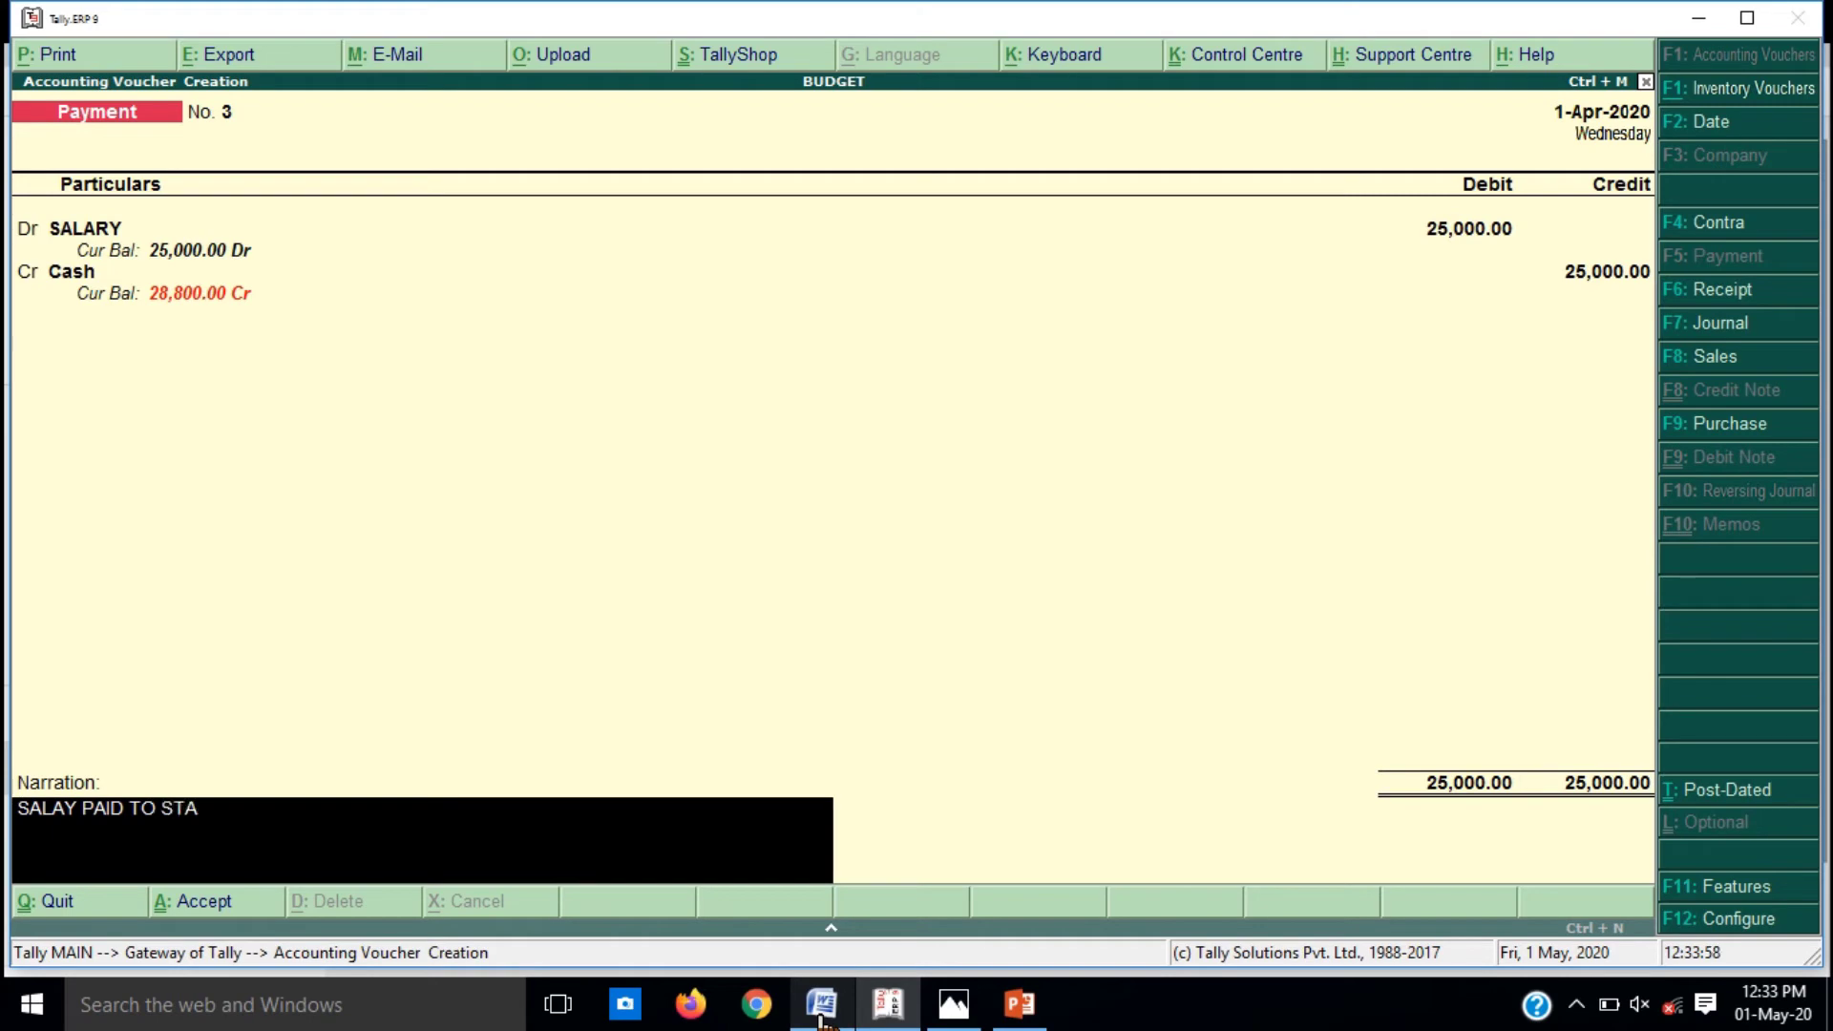
{"action": "type", "text": "FF"}
{"action": "key", "text": "Return"}
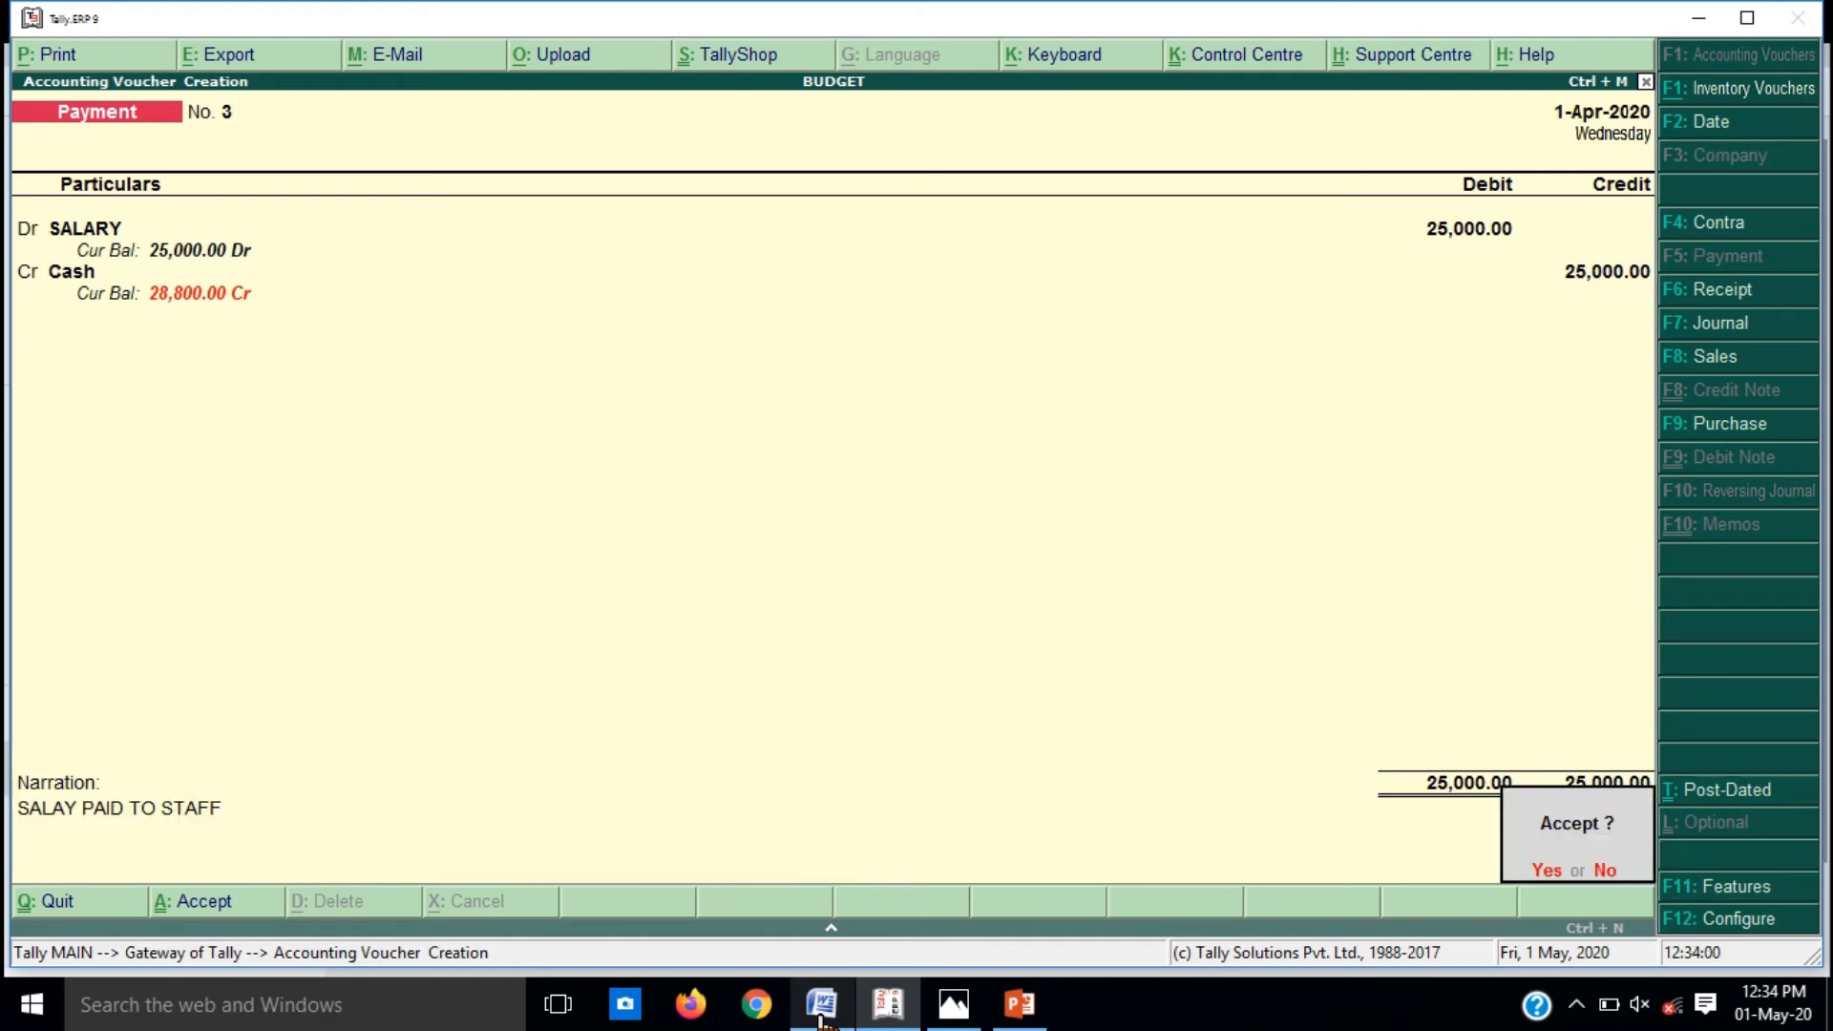
{"action": "key", "text": "Return"}
{"action": "left_click", "coordinate": [820, 1007]}
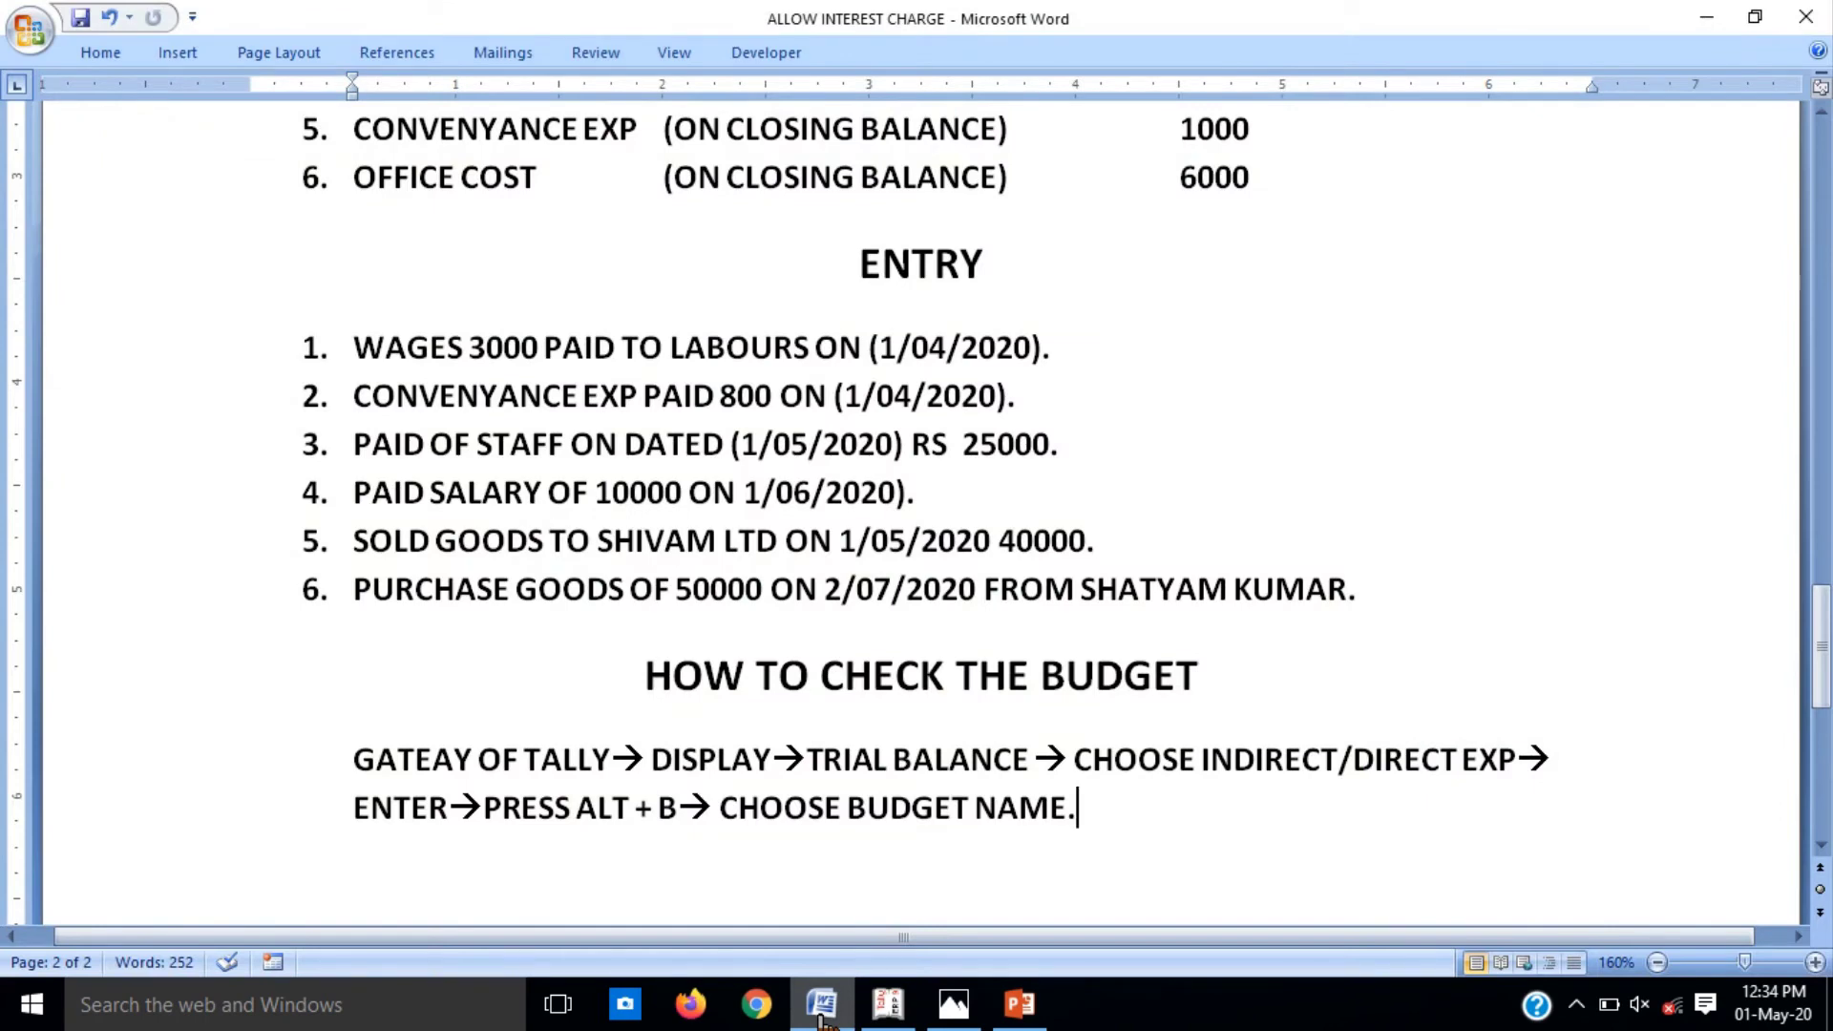
{"action": "left_click", "coordinate": [820, 1016]}
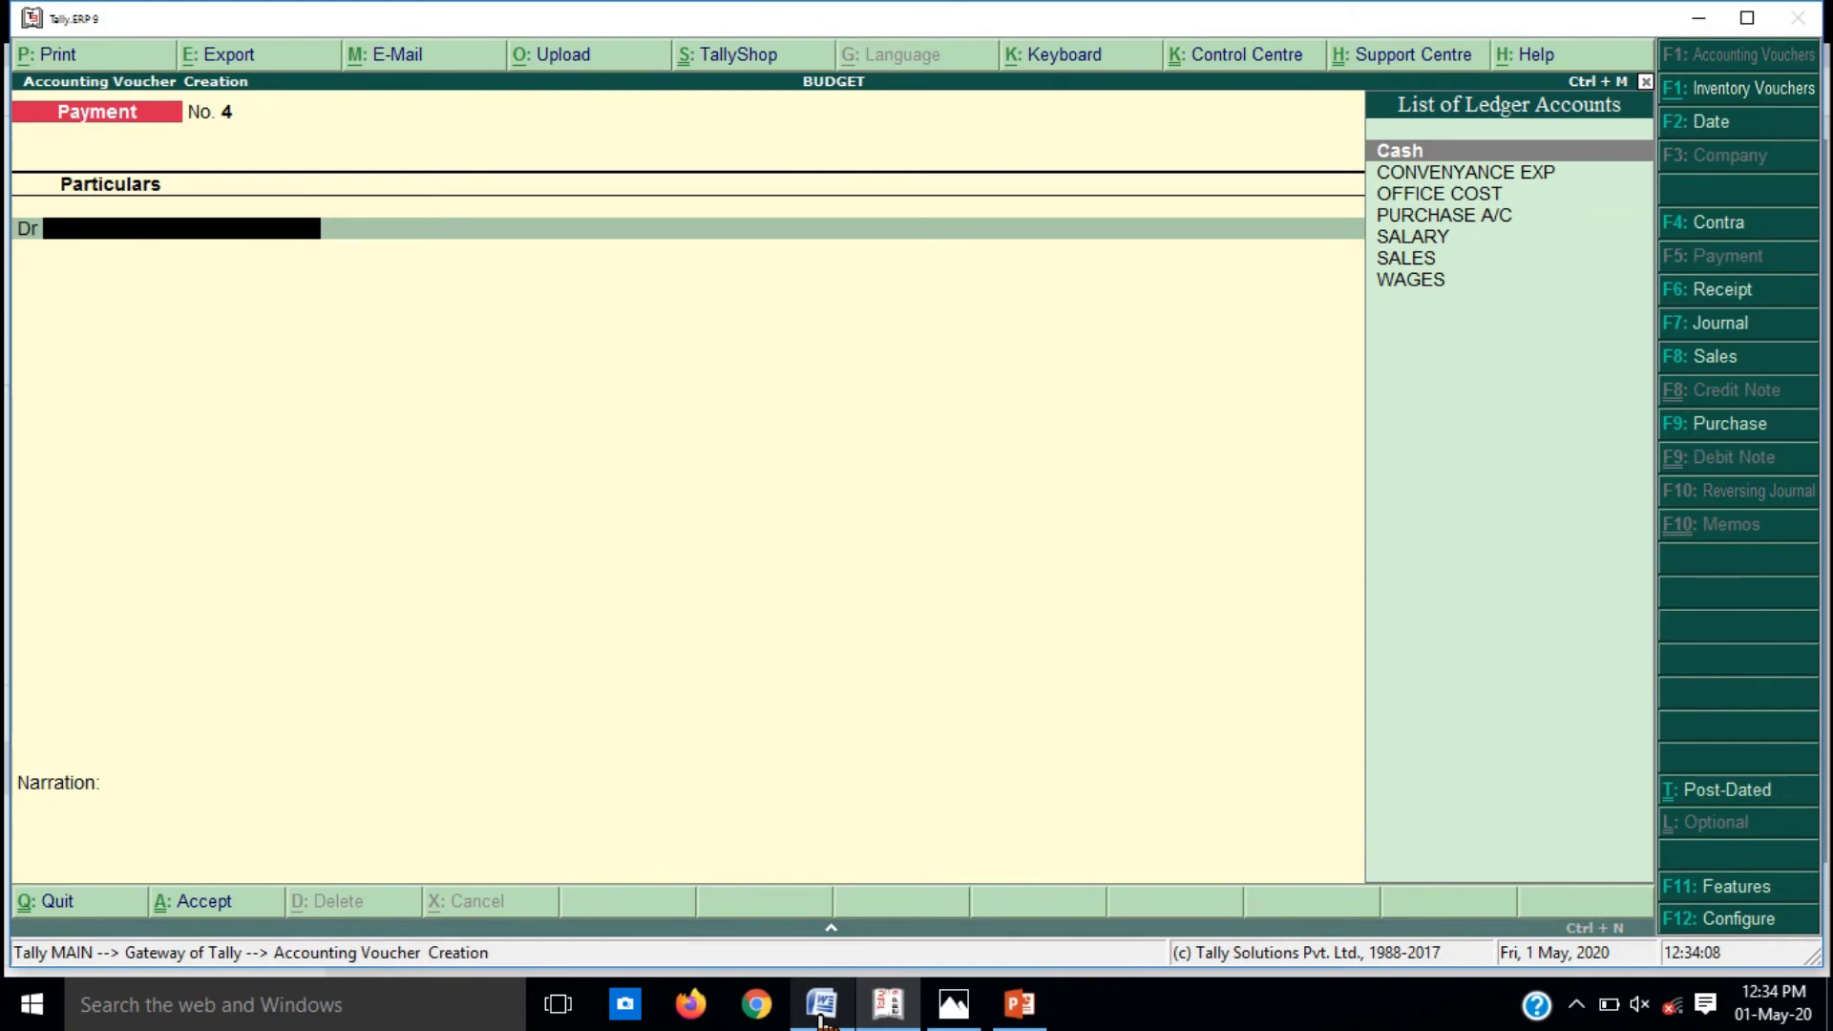
Step: Record SALARY 10,000 paid from Cash, narrated 'SALARY PAID ON 1/04/2020', and save it
{"action": "type", "text": "SA"}
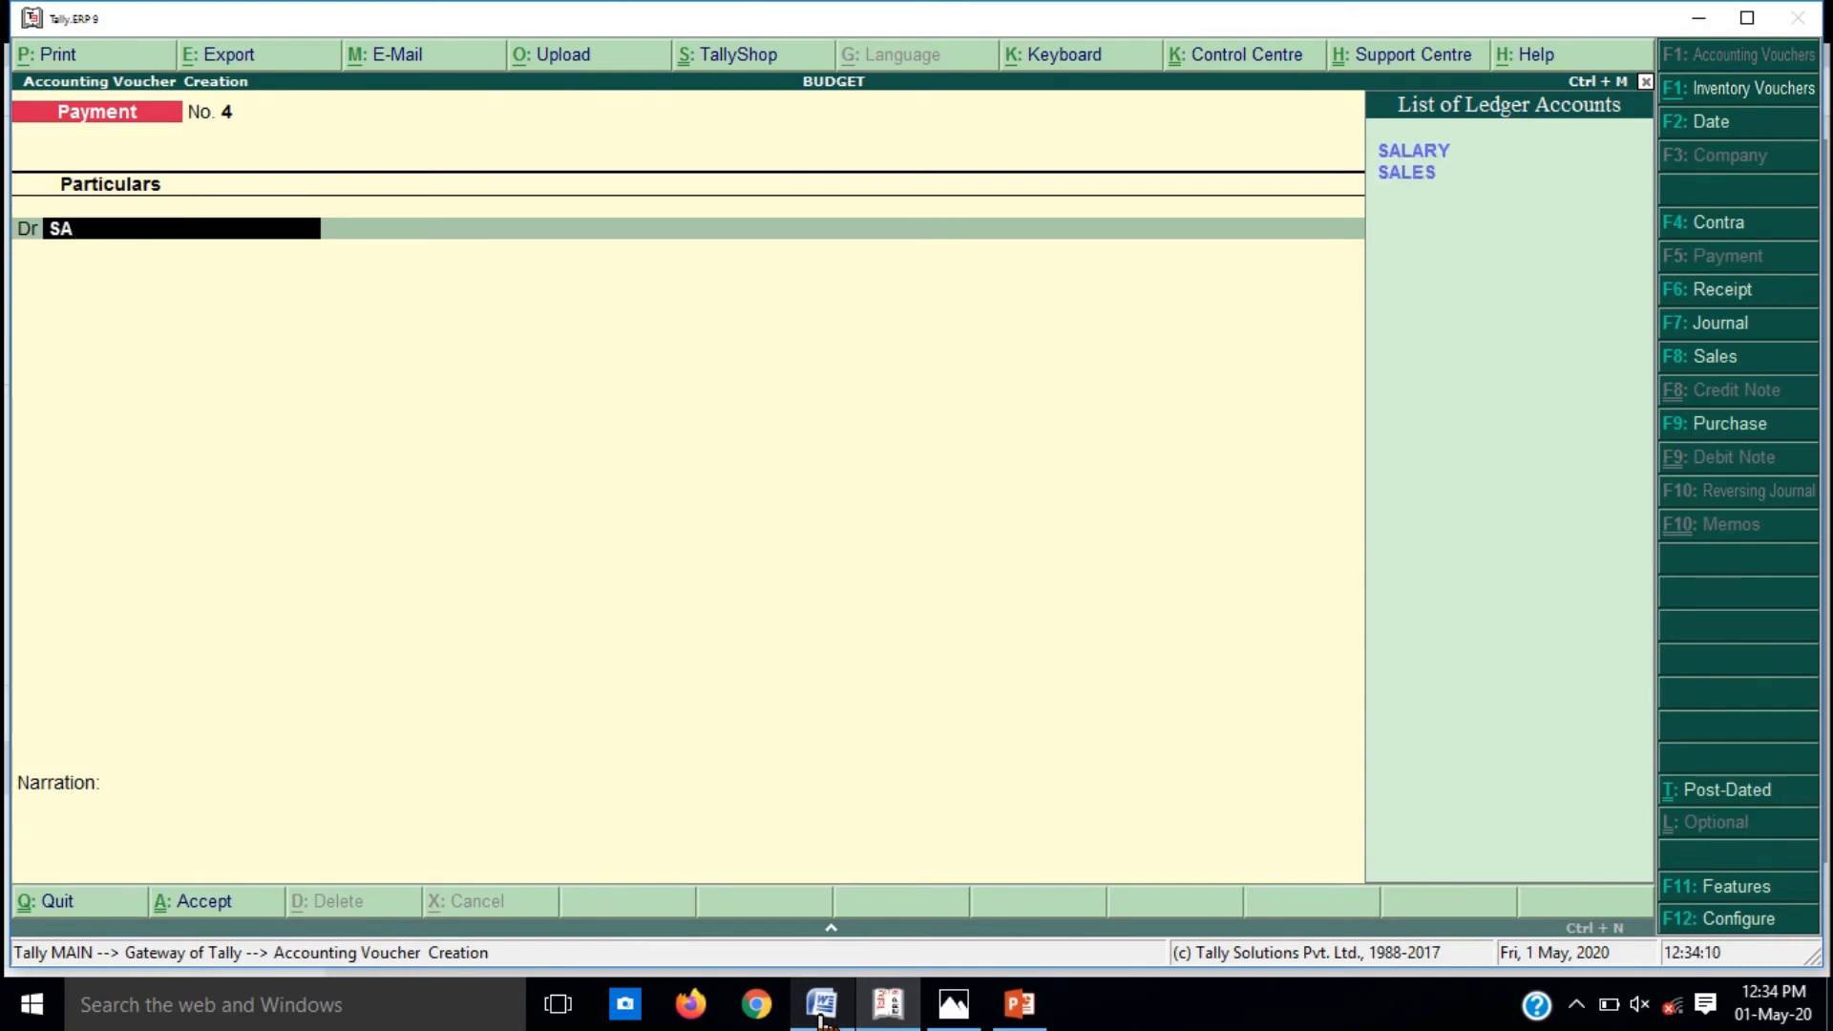
{"action": "key", "text": "Return"}
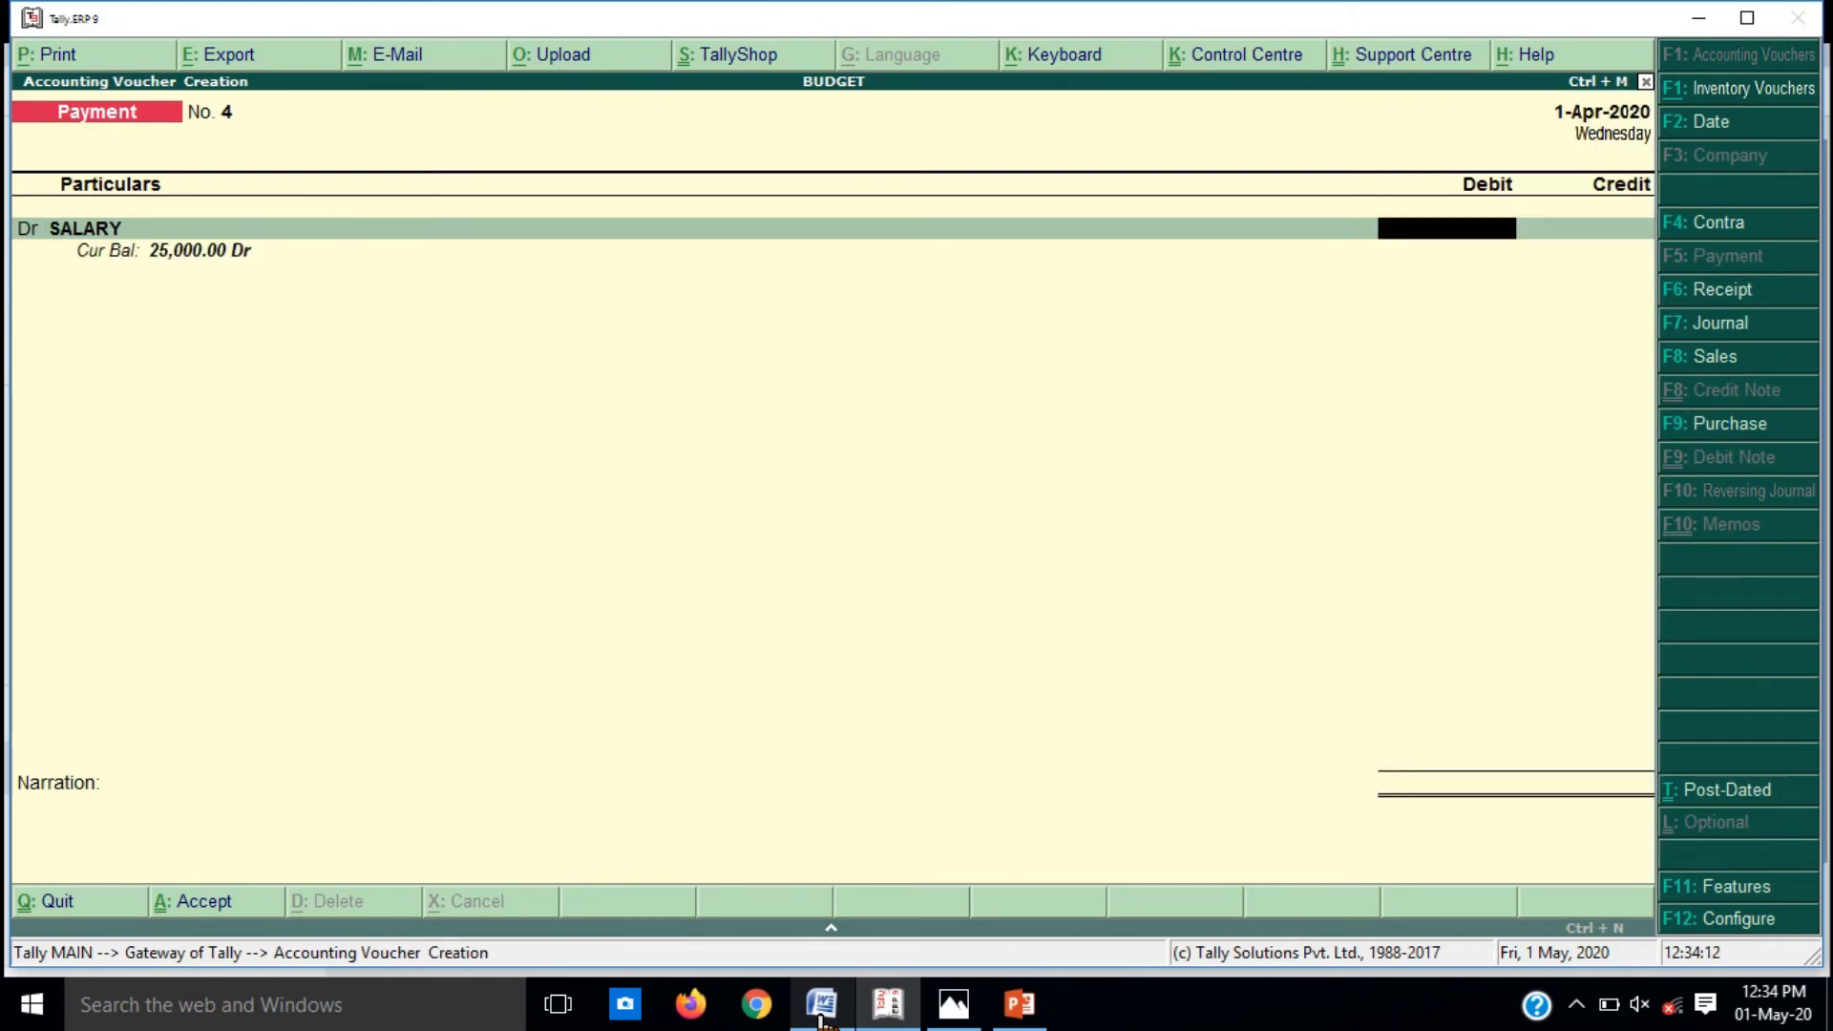
{"action": "type", "text": "10000"}
{"action": "key", "text": "Return"}
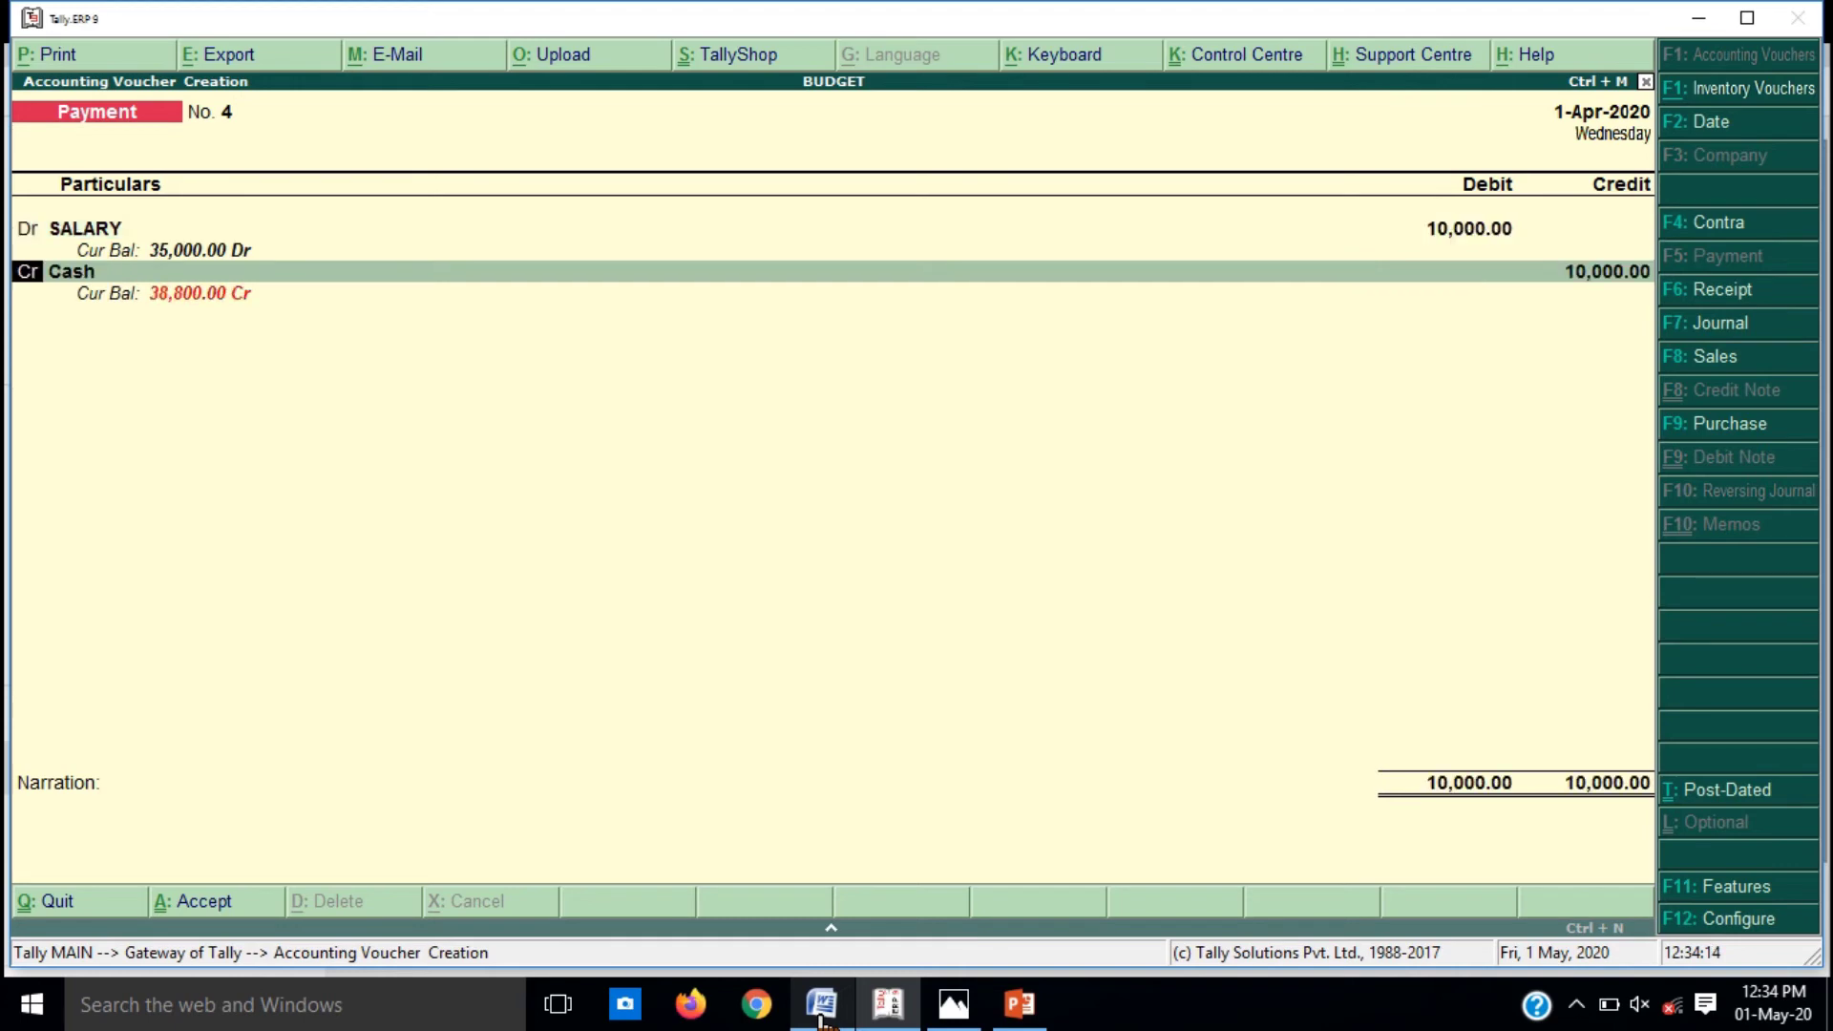
{"action": "key", "text": "Return"}
{"action": "key", "text": "Return"}
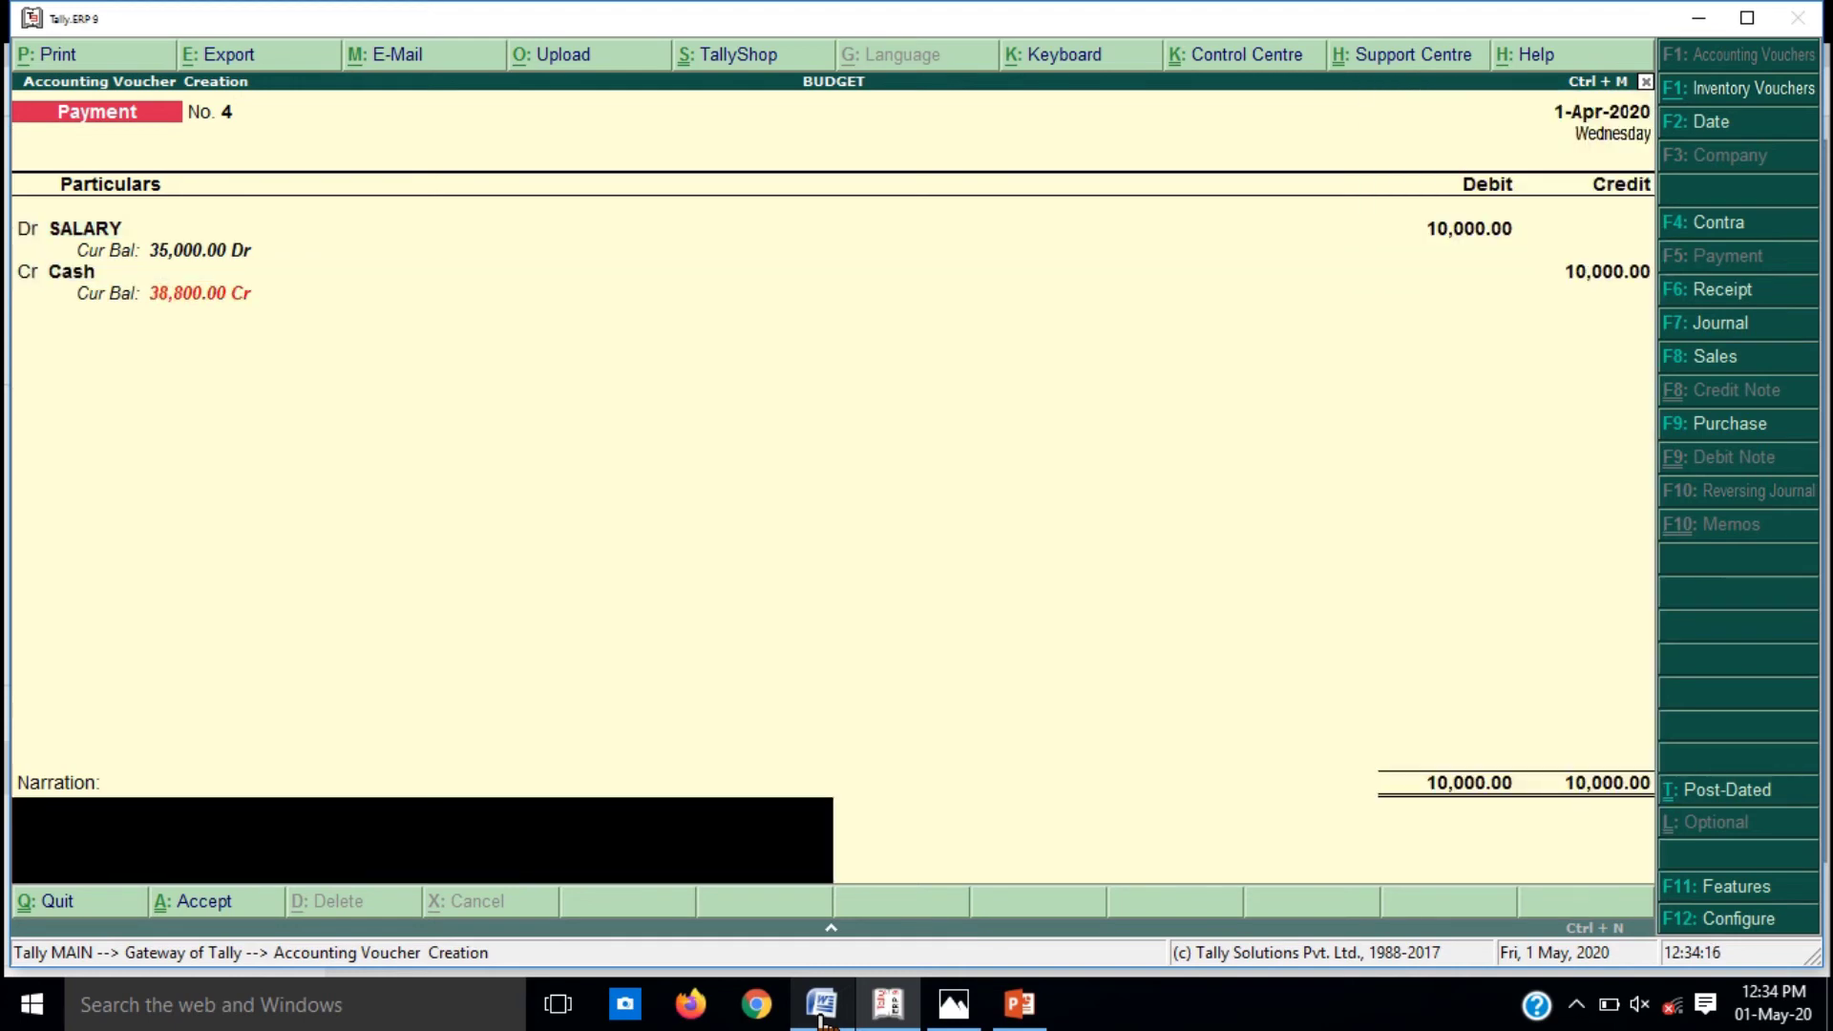
{"action": "type", "text": "SALA"}
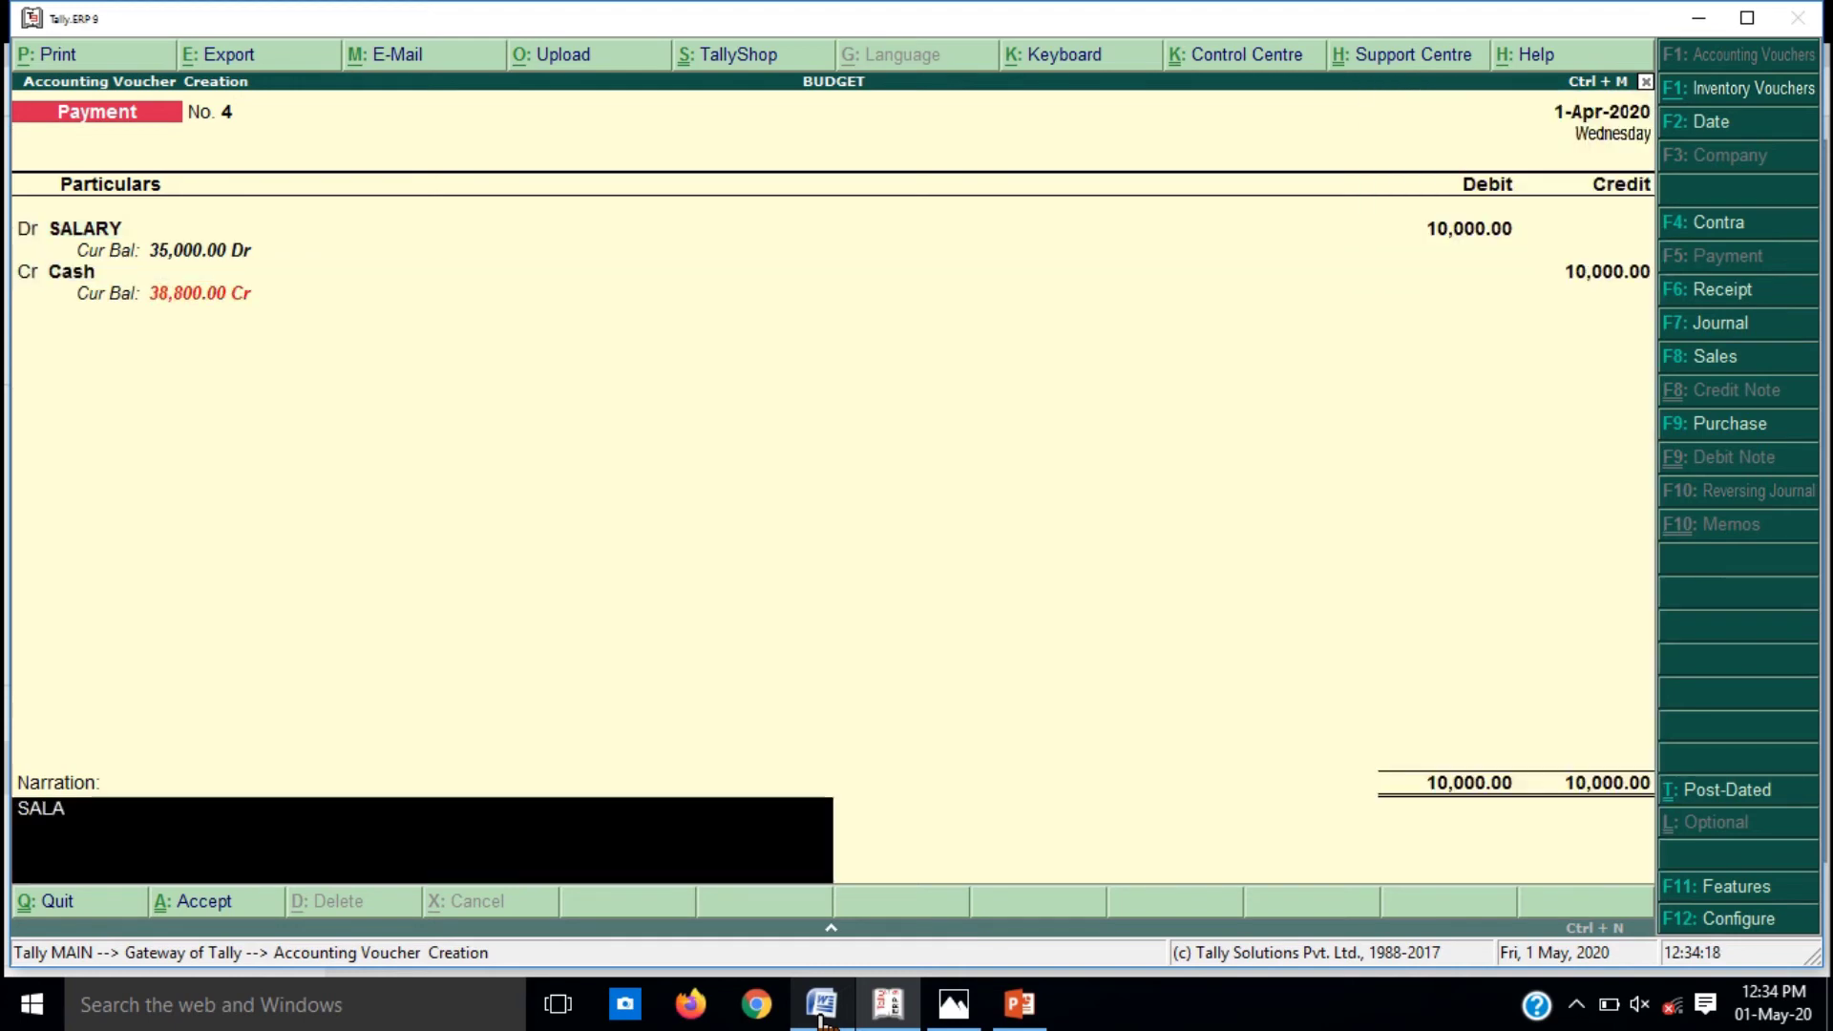
{"action": "type", "text": "RY PAI"}
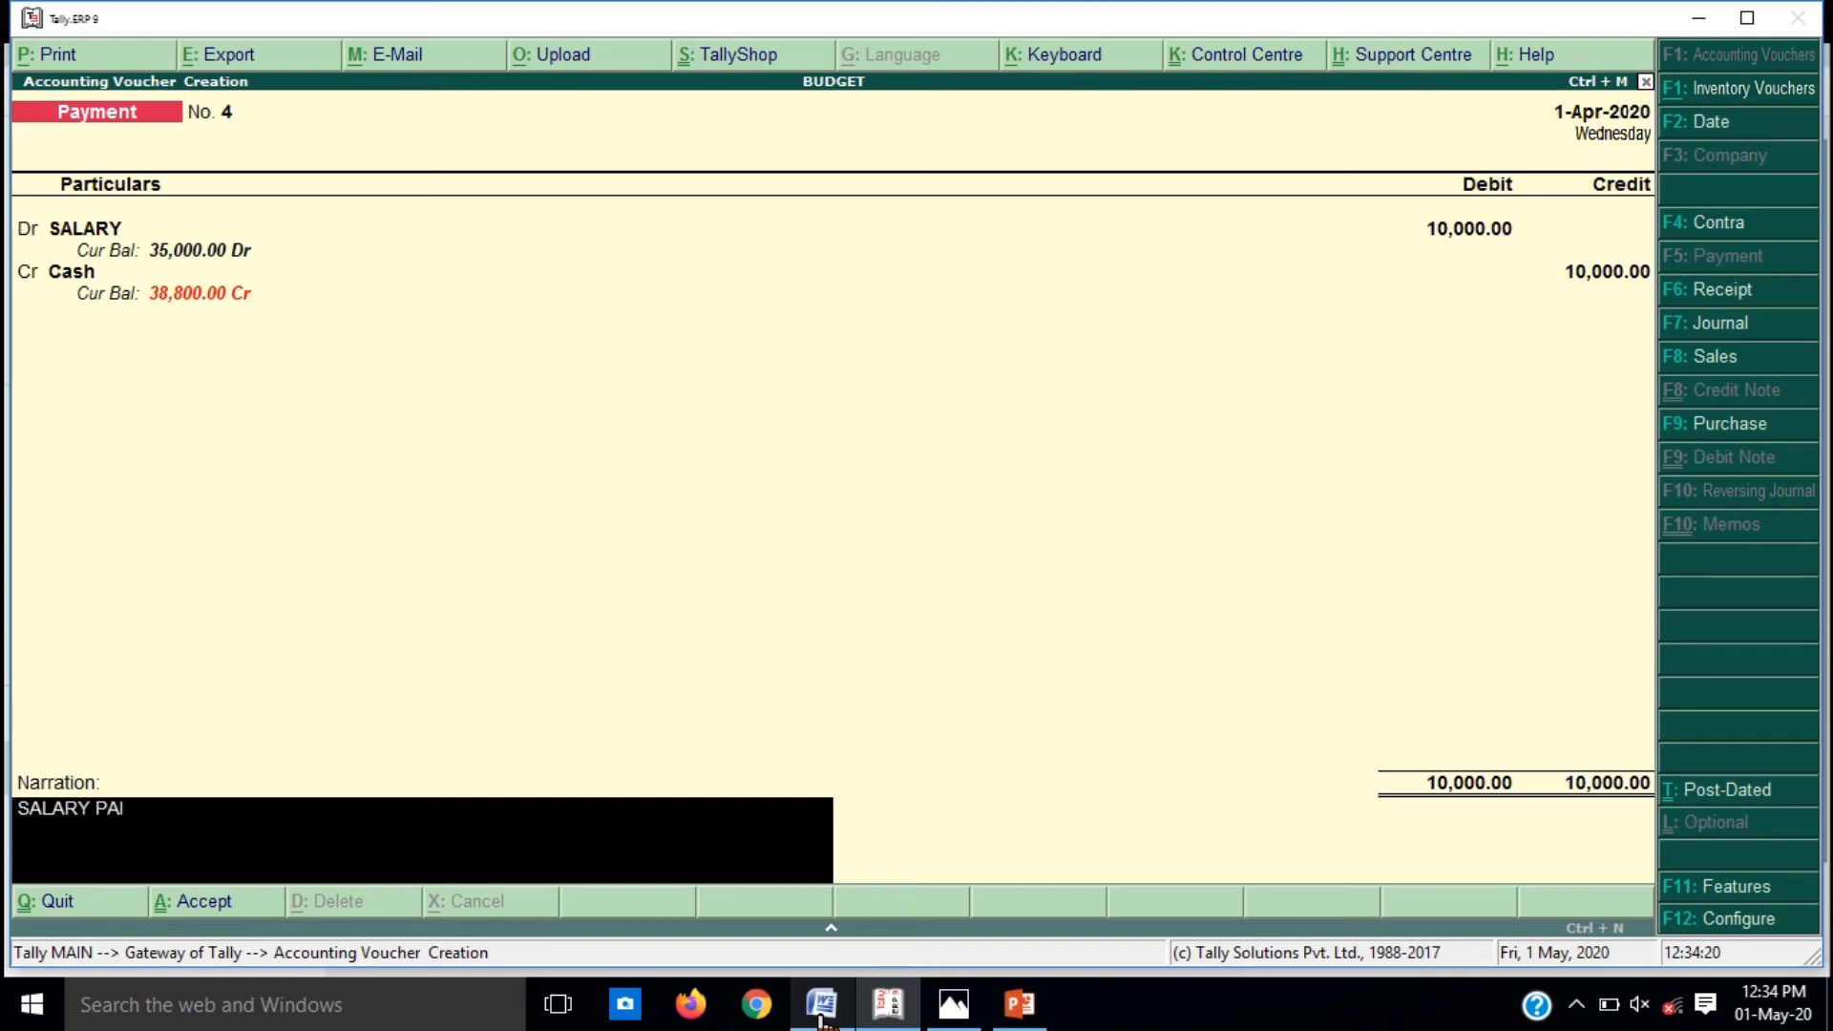
{"action": "type", "text": "D ON 1/04/2020"}
{"action": "key", "text": "Return"}
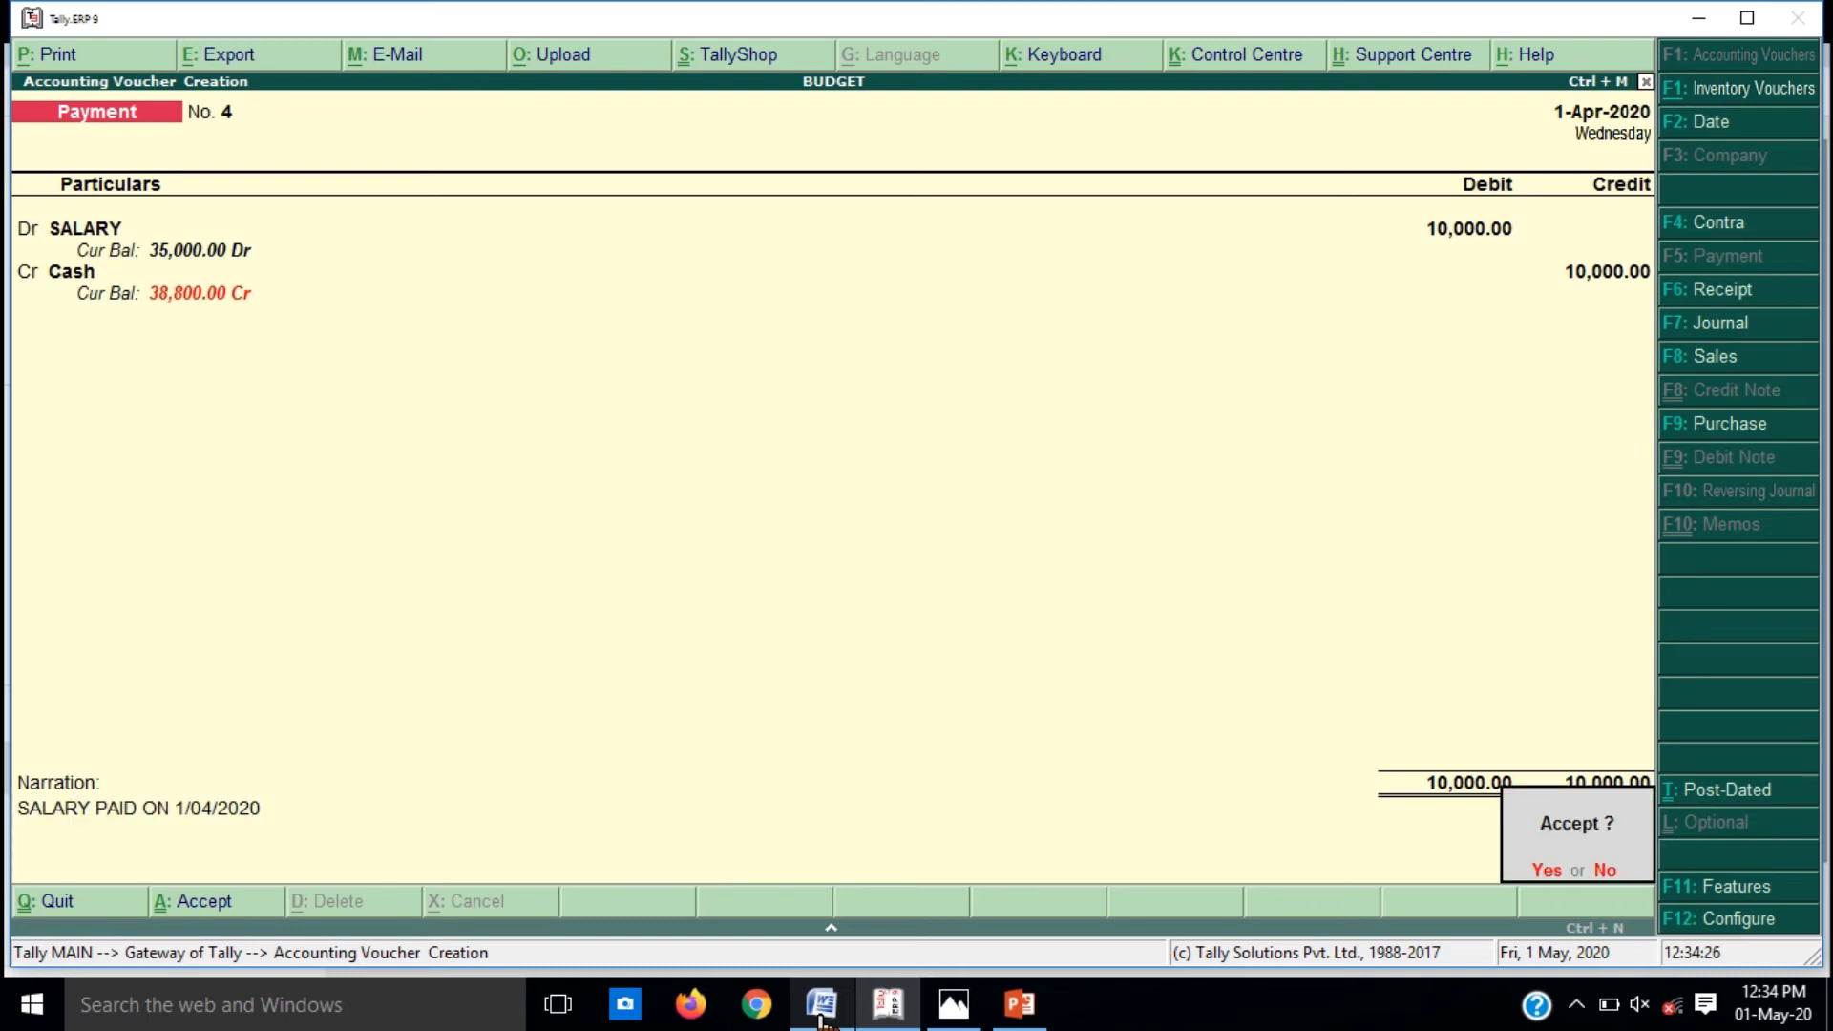
{"action": "key", "text": "Return"}
{"action": "left_click", "coordinate": [819, 1020]}
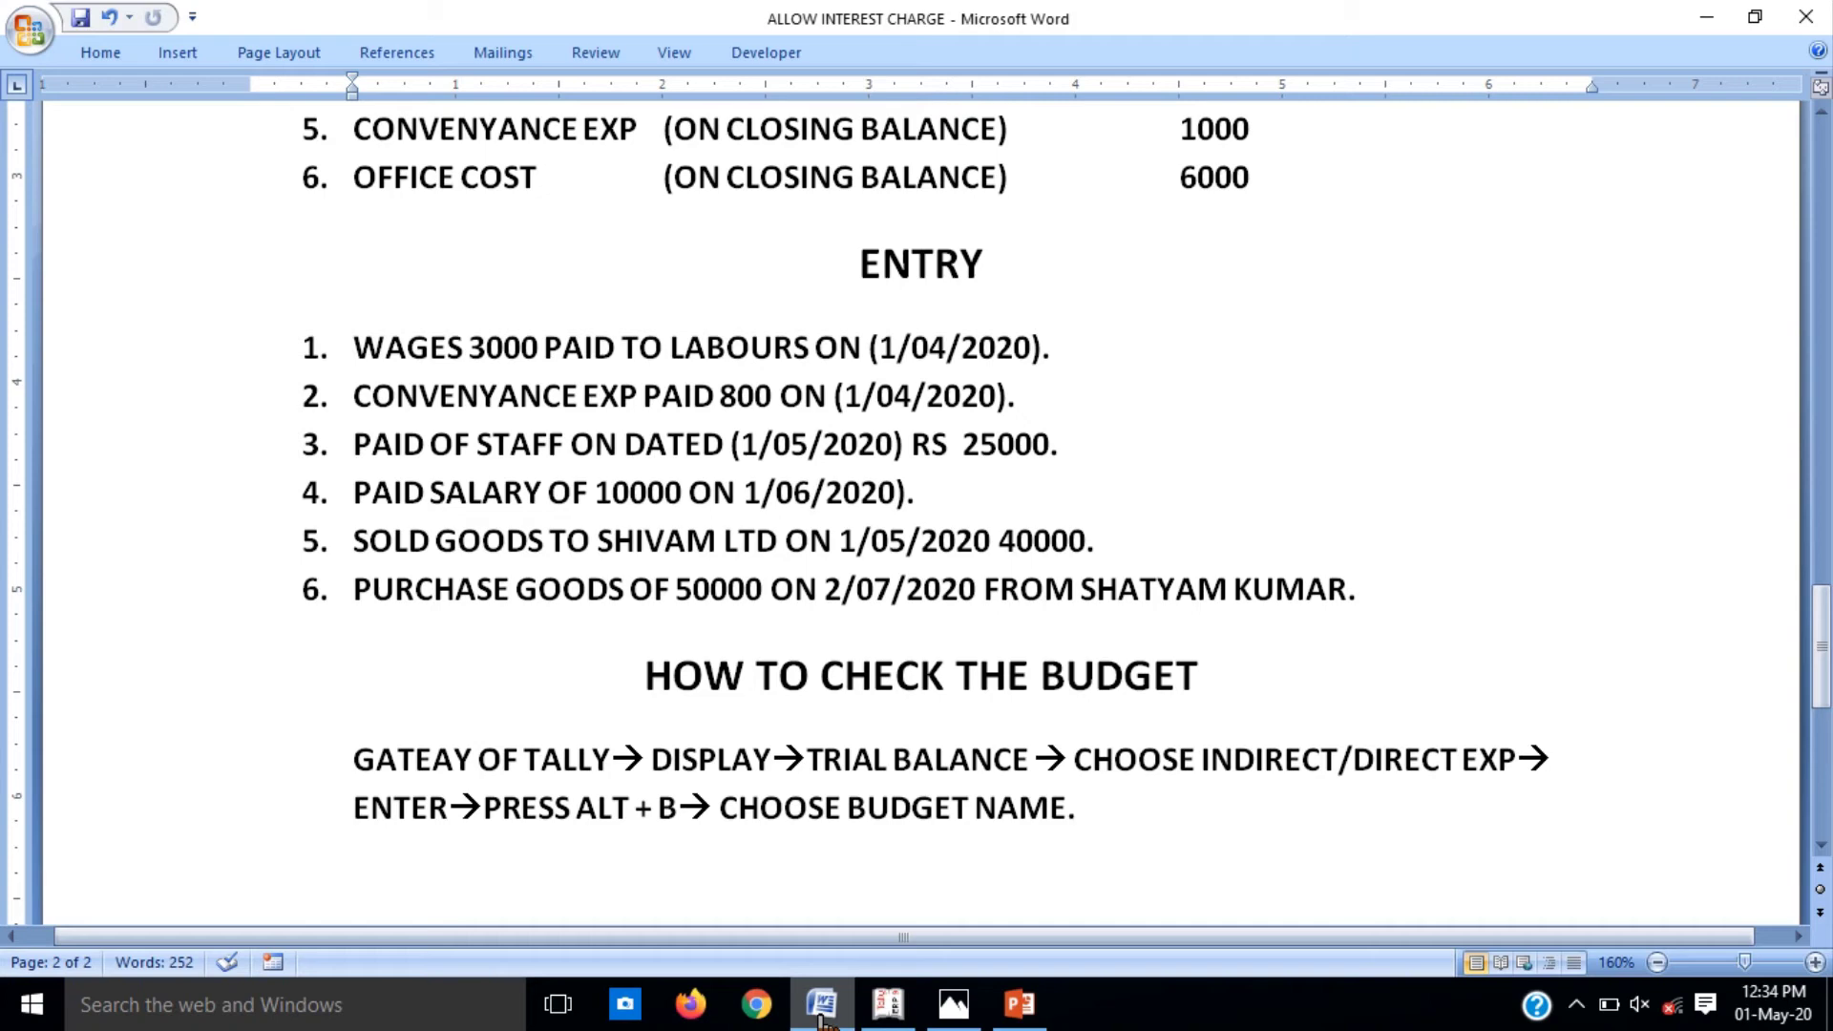
Step: Start a Sales voucher in debit/credit layout, then quit it unsaved to the Gateway
{"action": "left_click", "coordinate": [820, 1018]}
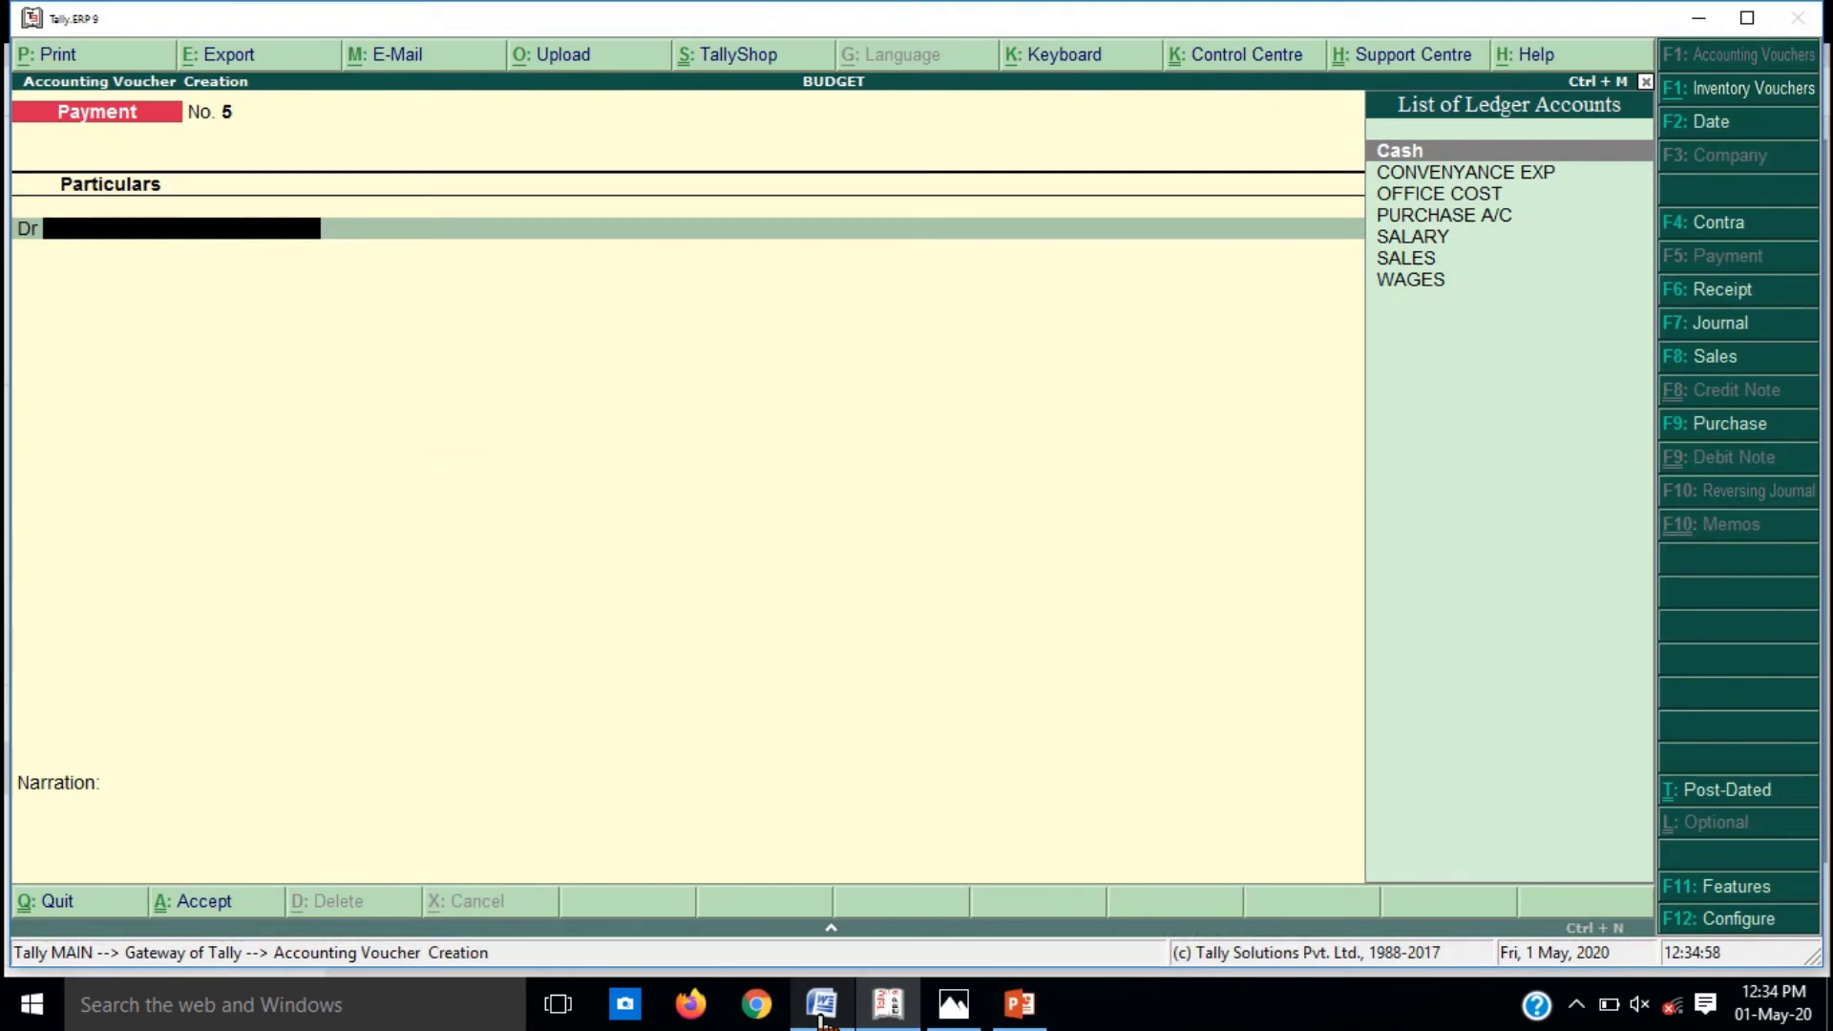
{"action": "key", "text": "F8"}
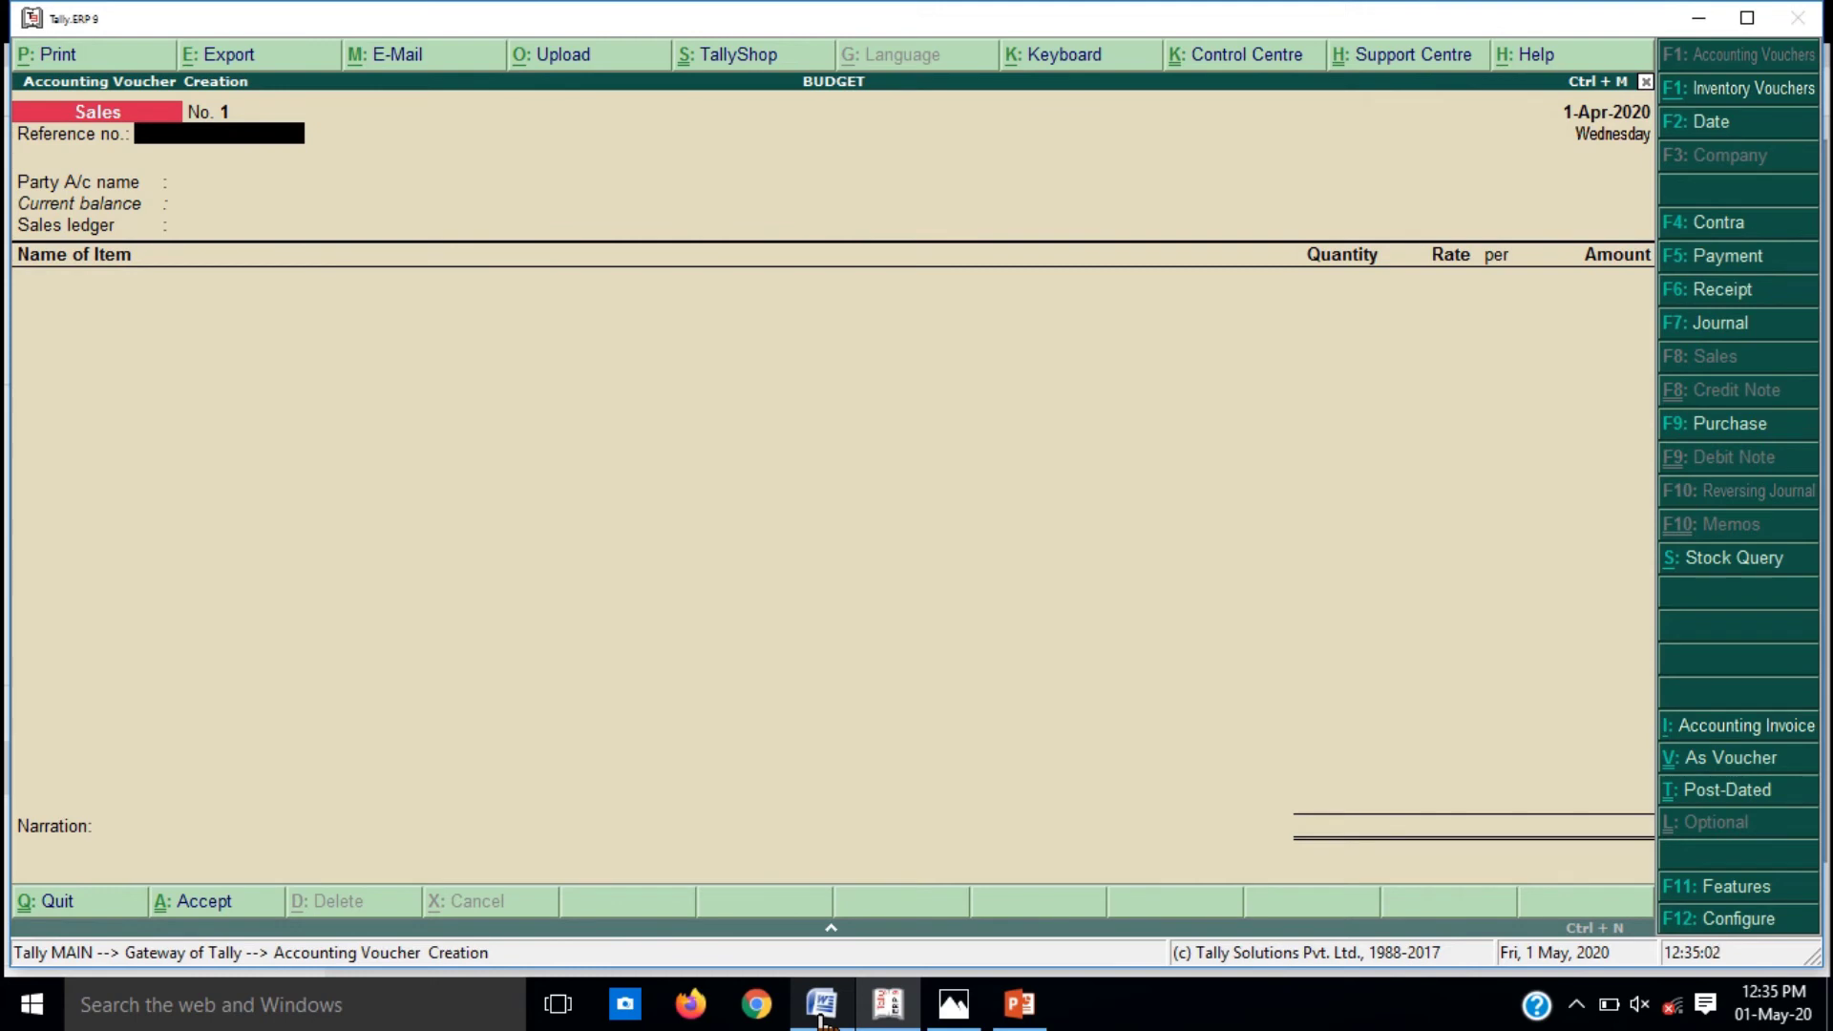
{"action": "key", "text": "ctrl+v"}
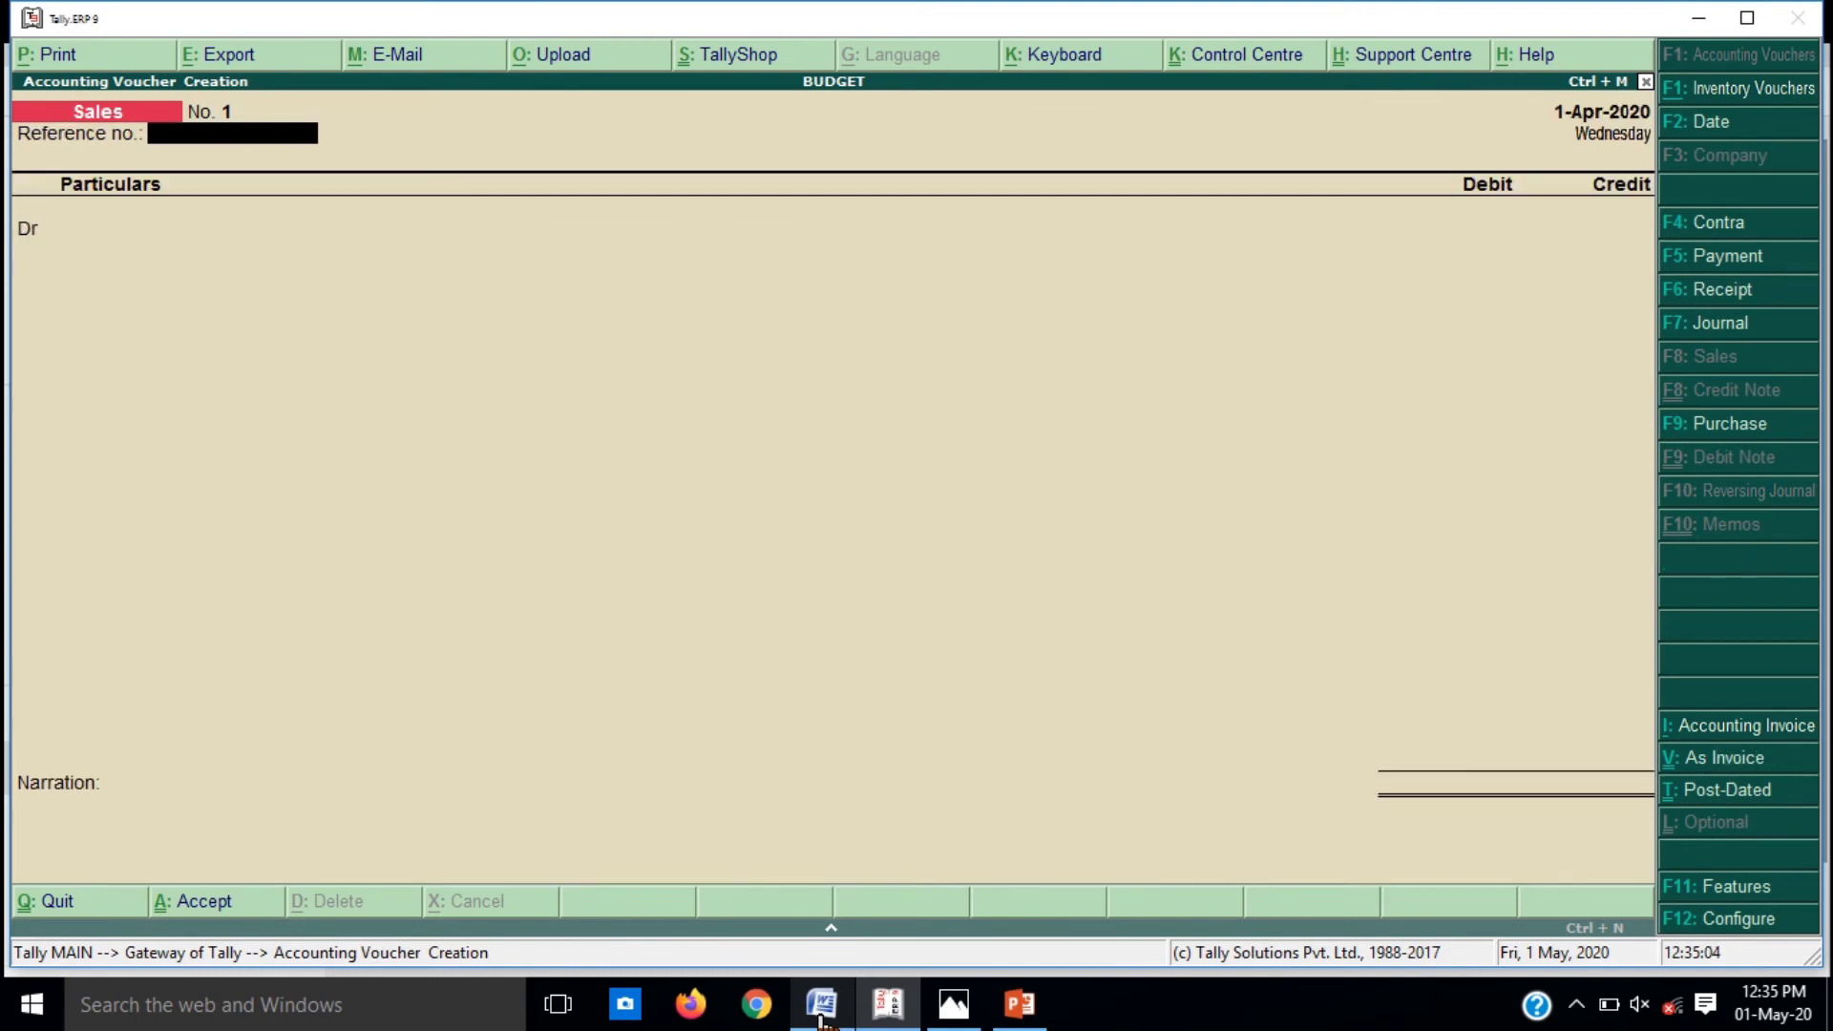
{"action": "key", "text": "Return"}
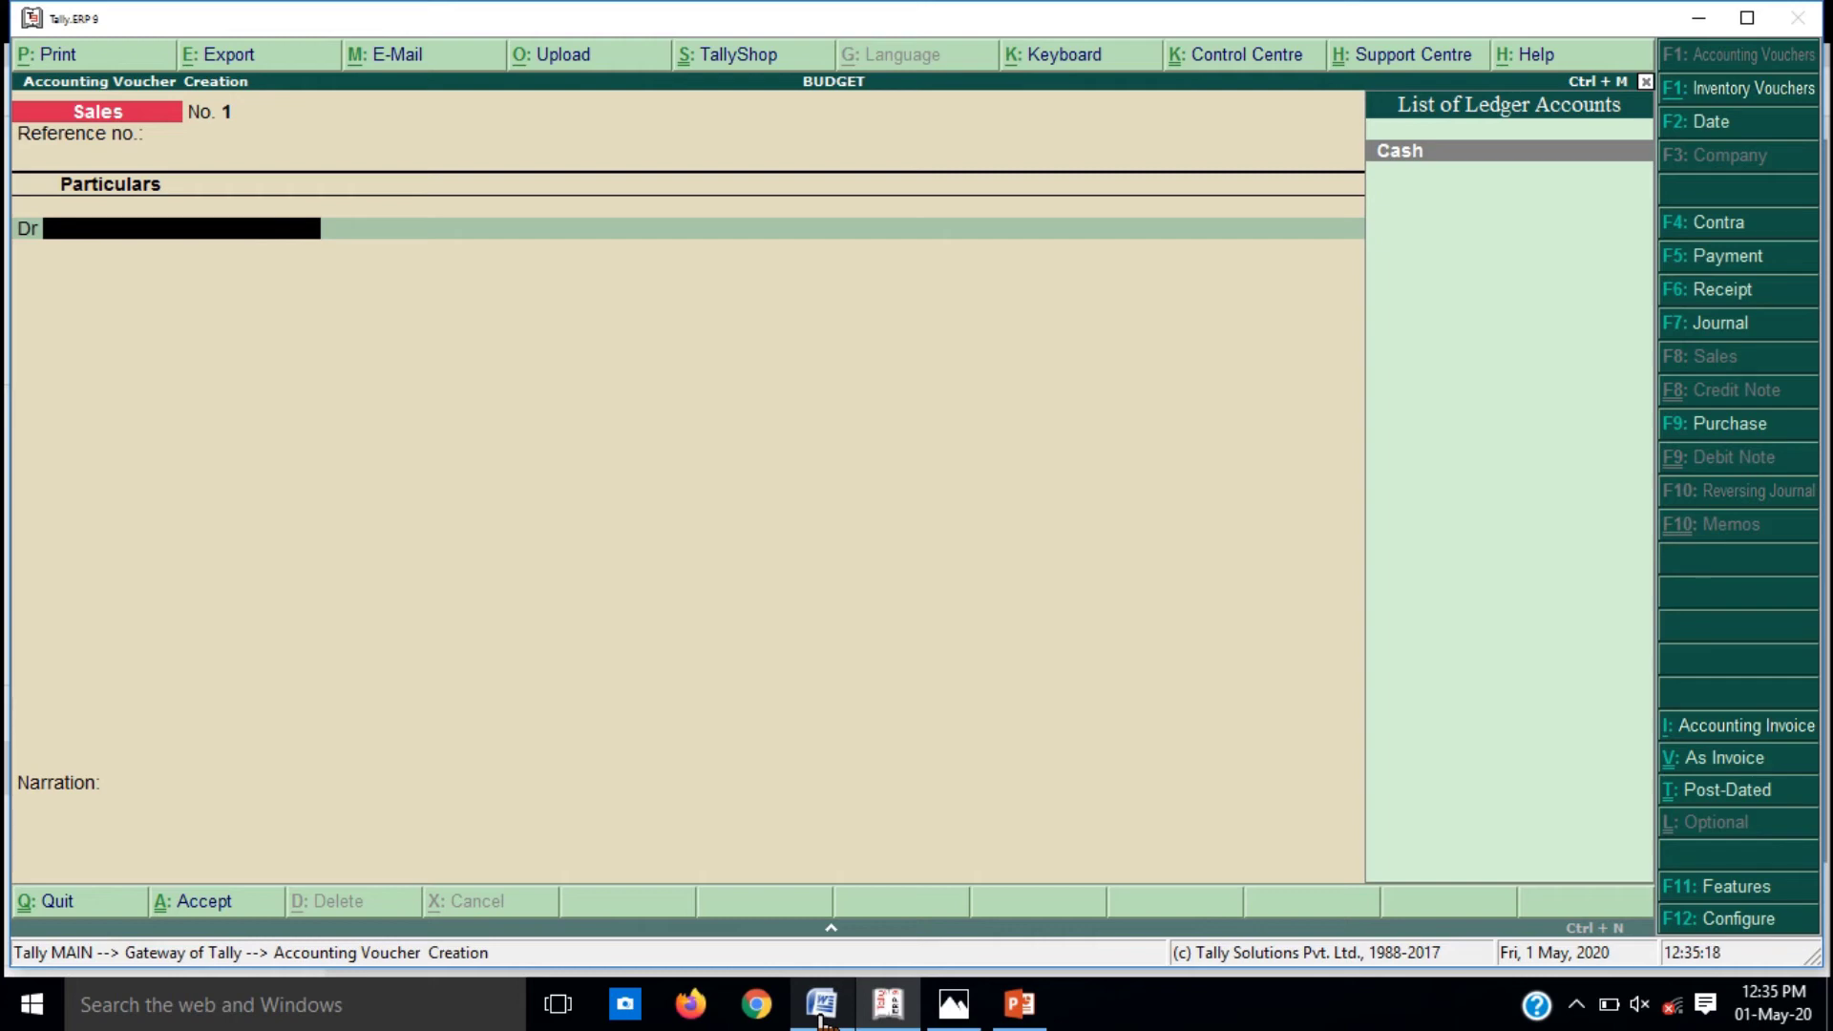
{"action": "key", "text": "Escape"}
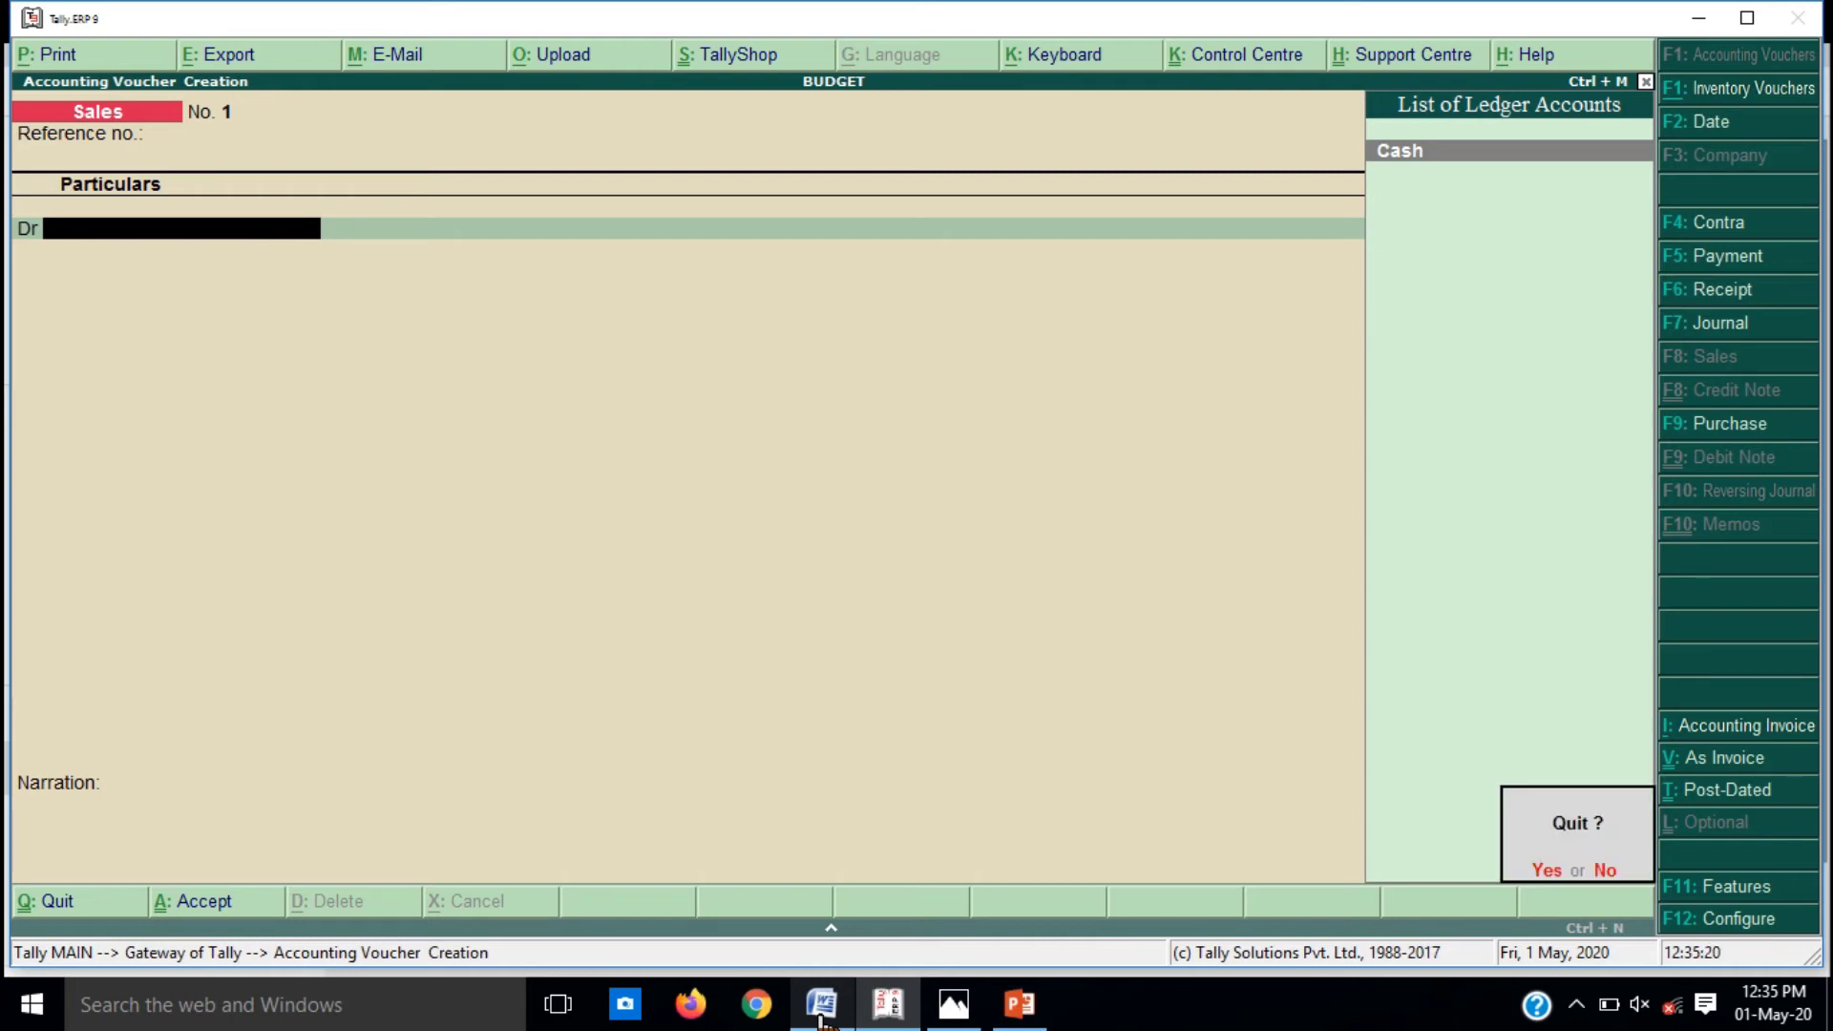
{"action": "key", "text": "Return"}
{"action": "key", "text": "Up"}
{"action": "key", "text": "Up"}
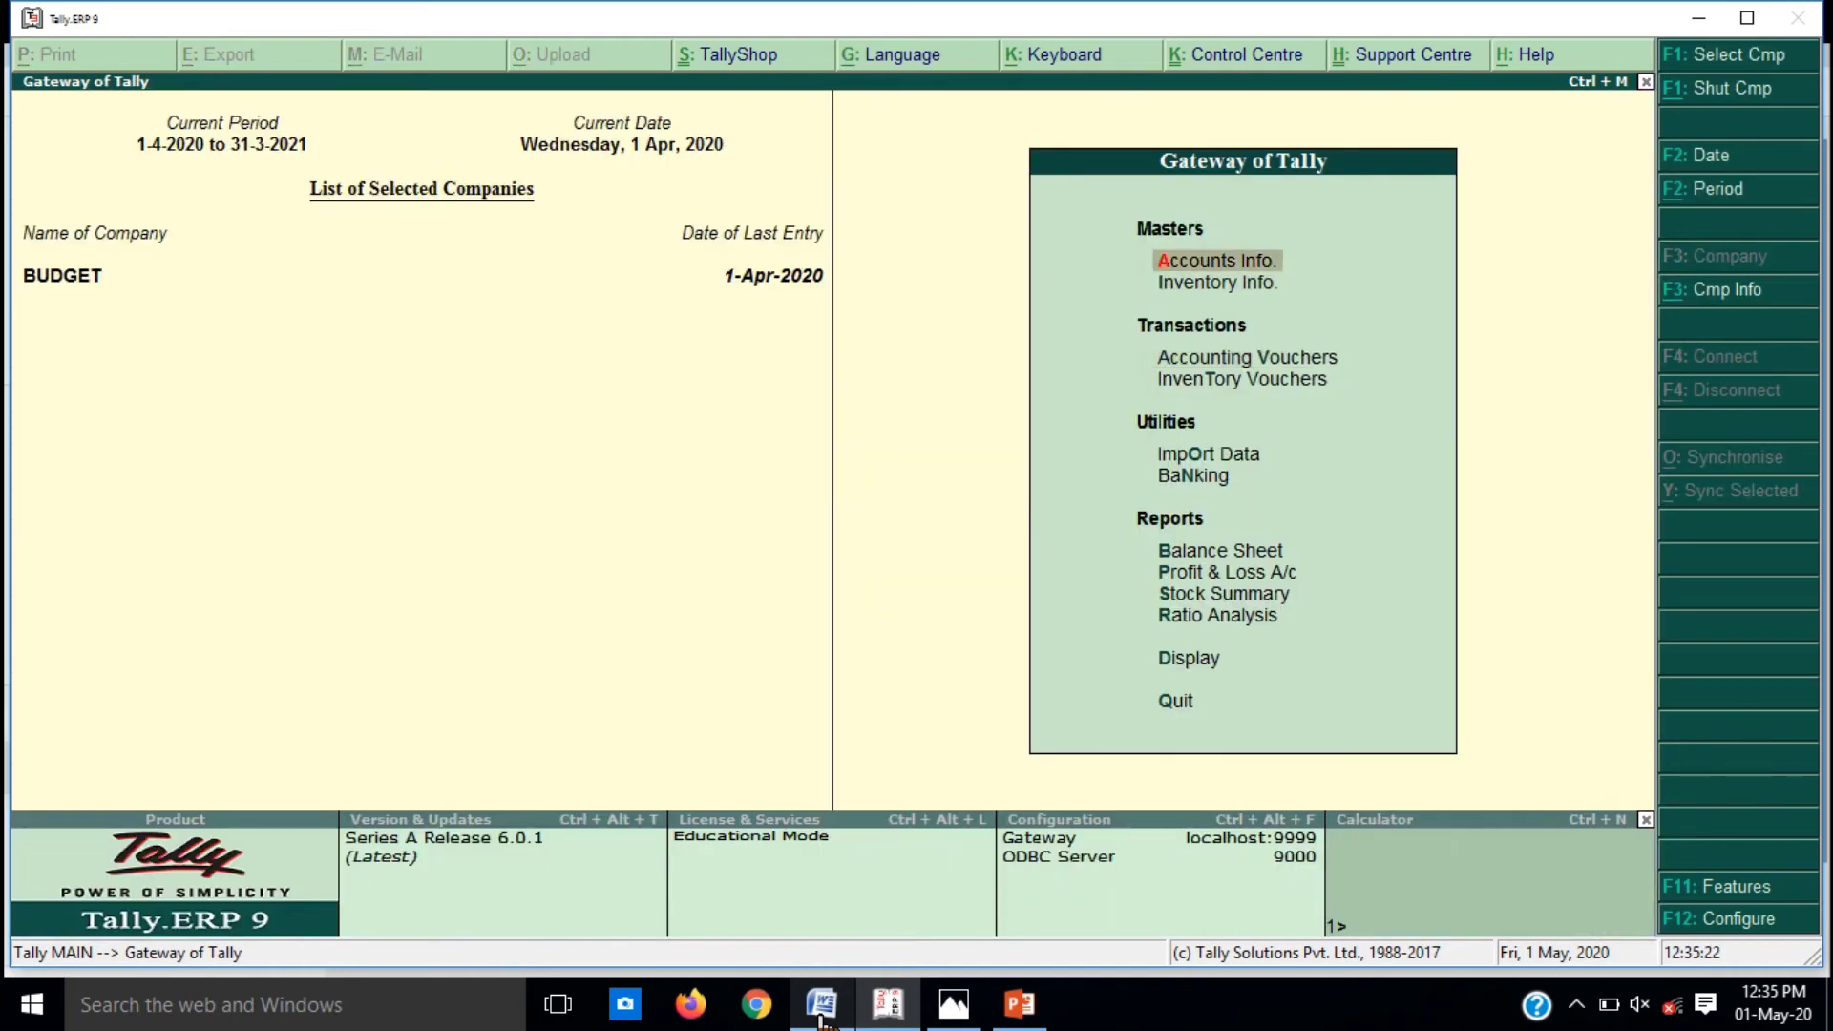
Step: Go to Accounts Info > Ledgers > Alter and open the SALES ledger, grouped under Sales Accounts
{"action": "key", "text": "Return"}
{"action": "key", "text": "Down"}
{"action": "key", "text": "Down"}
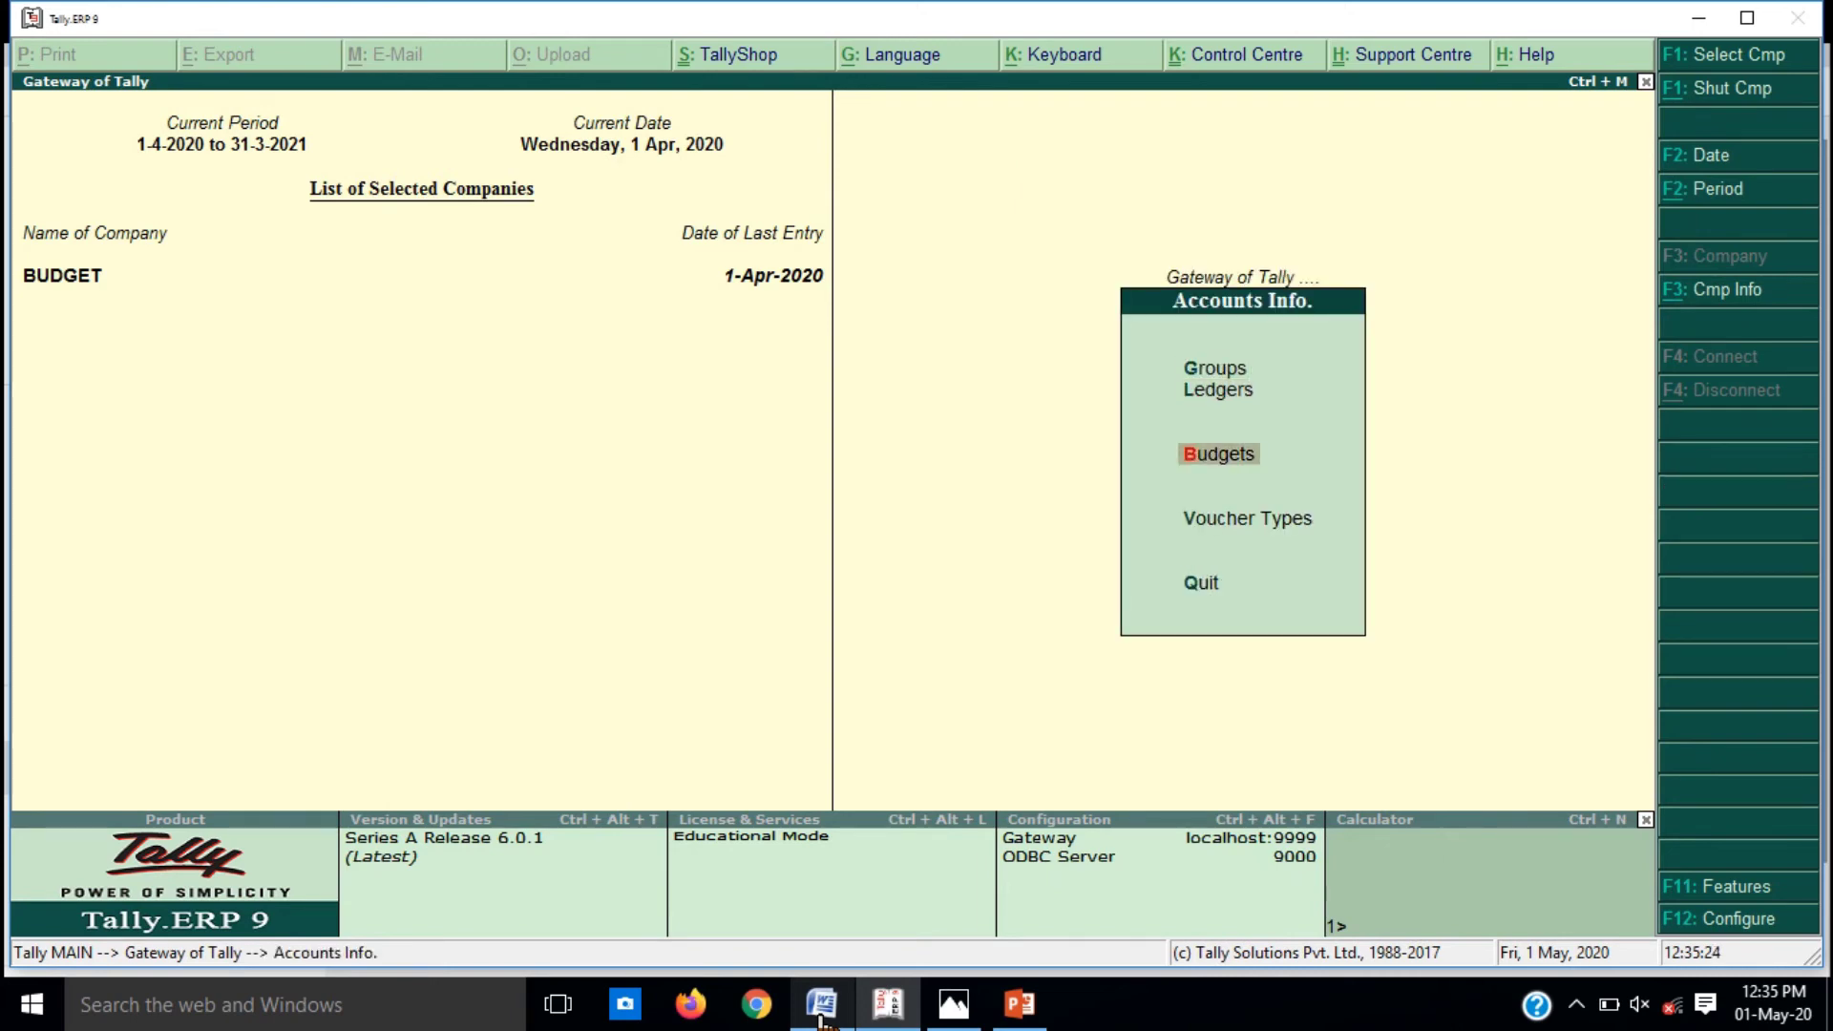
{"action": "key", "text": "Up"}
{"action": "key", "text": "Return"}
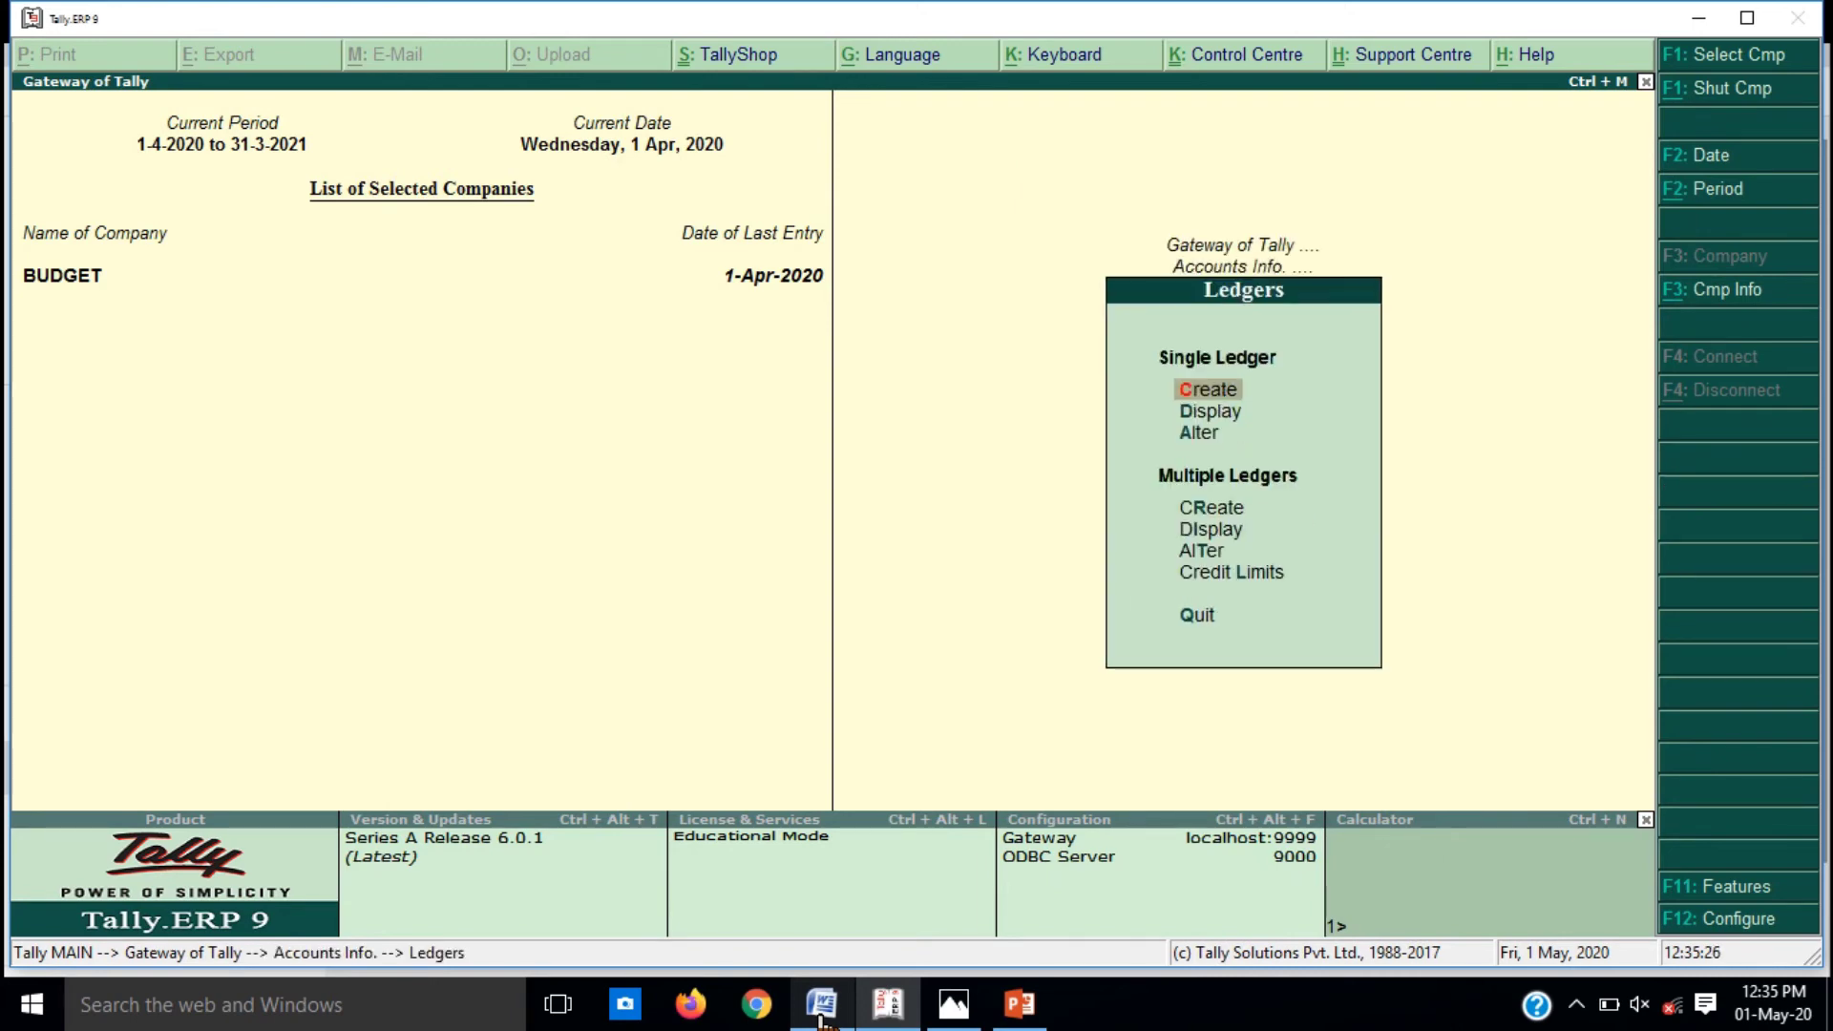
{"action": "key", "text": "Down"}
{"action": "key", "text": "Down"}
{"action": "key", "text": "Return"}
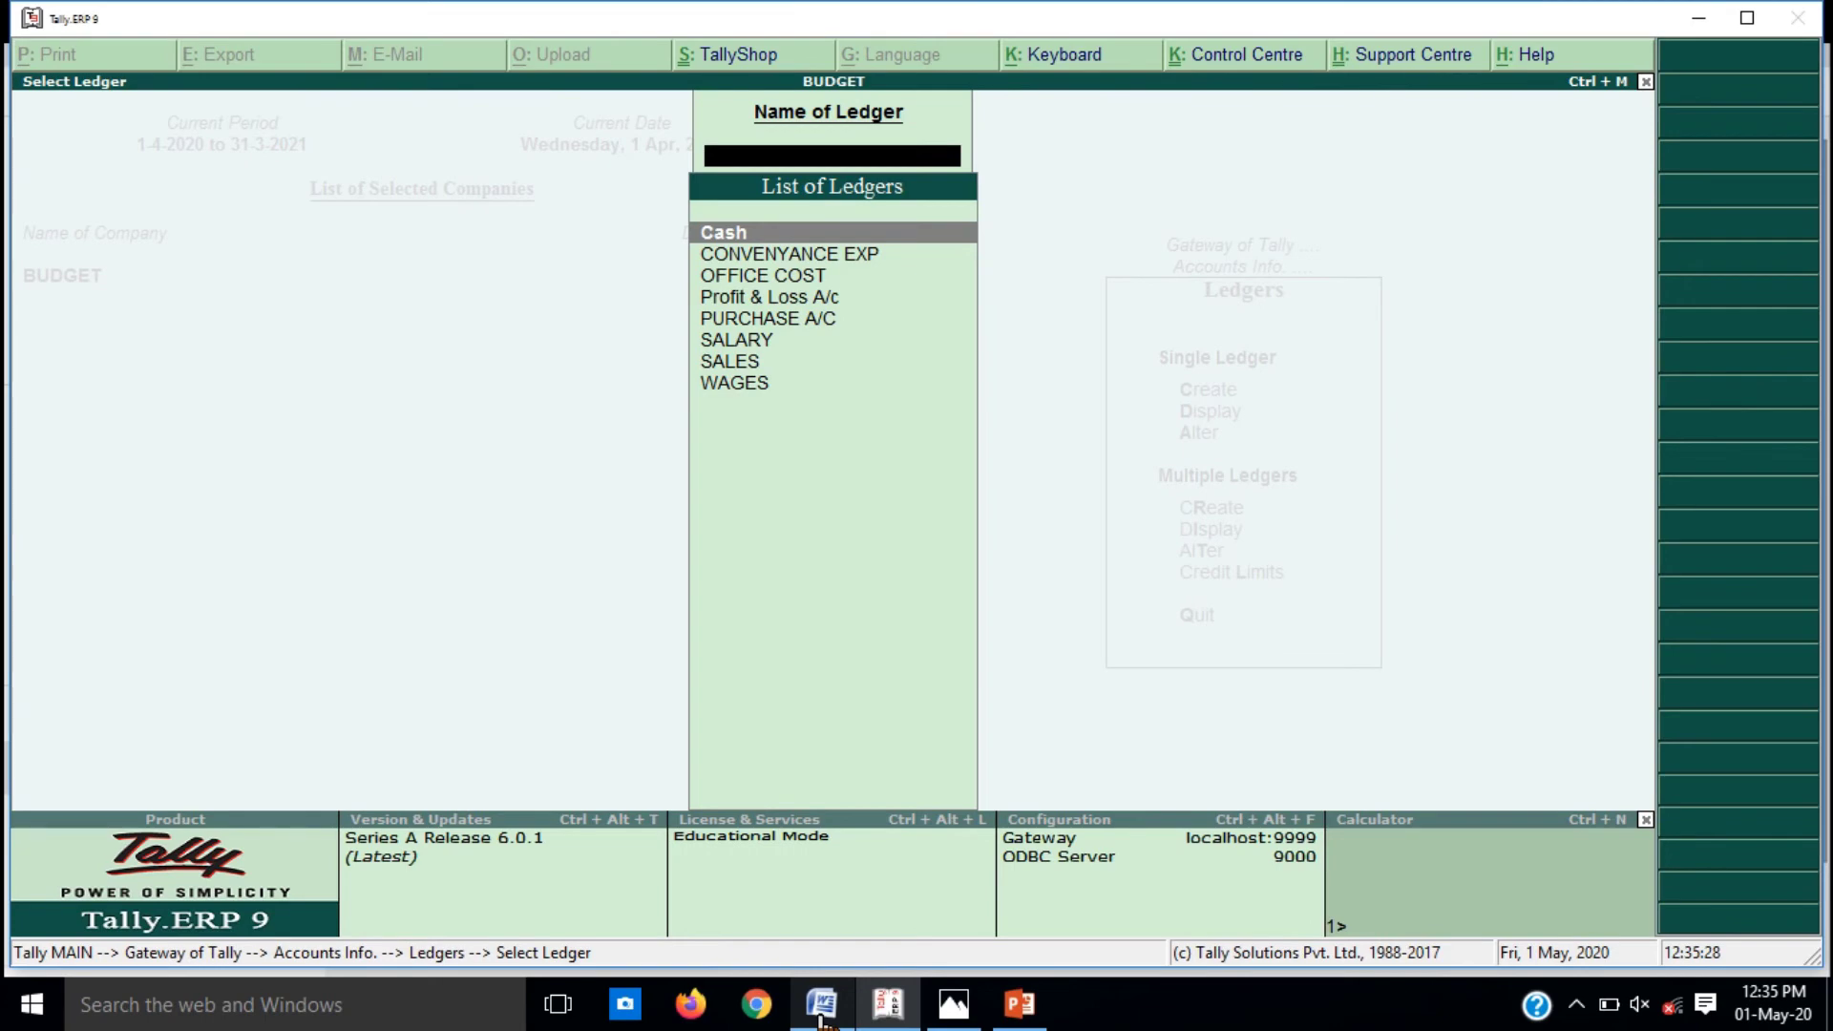
{"action": "type", "text": "SA"}
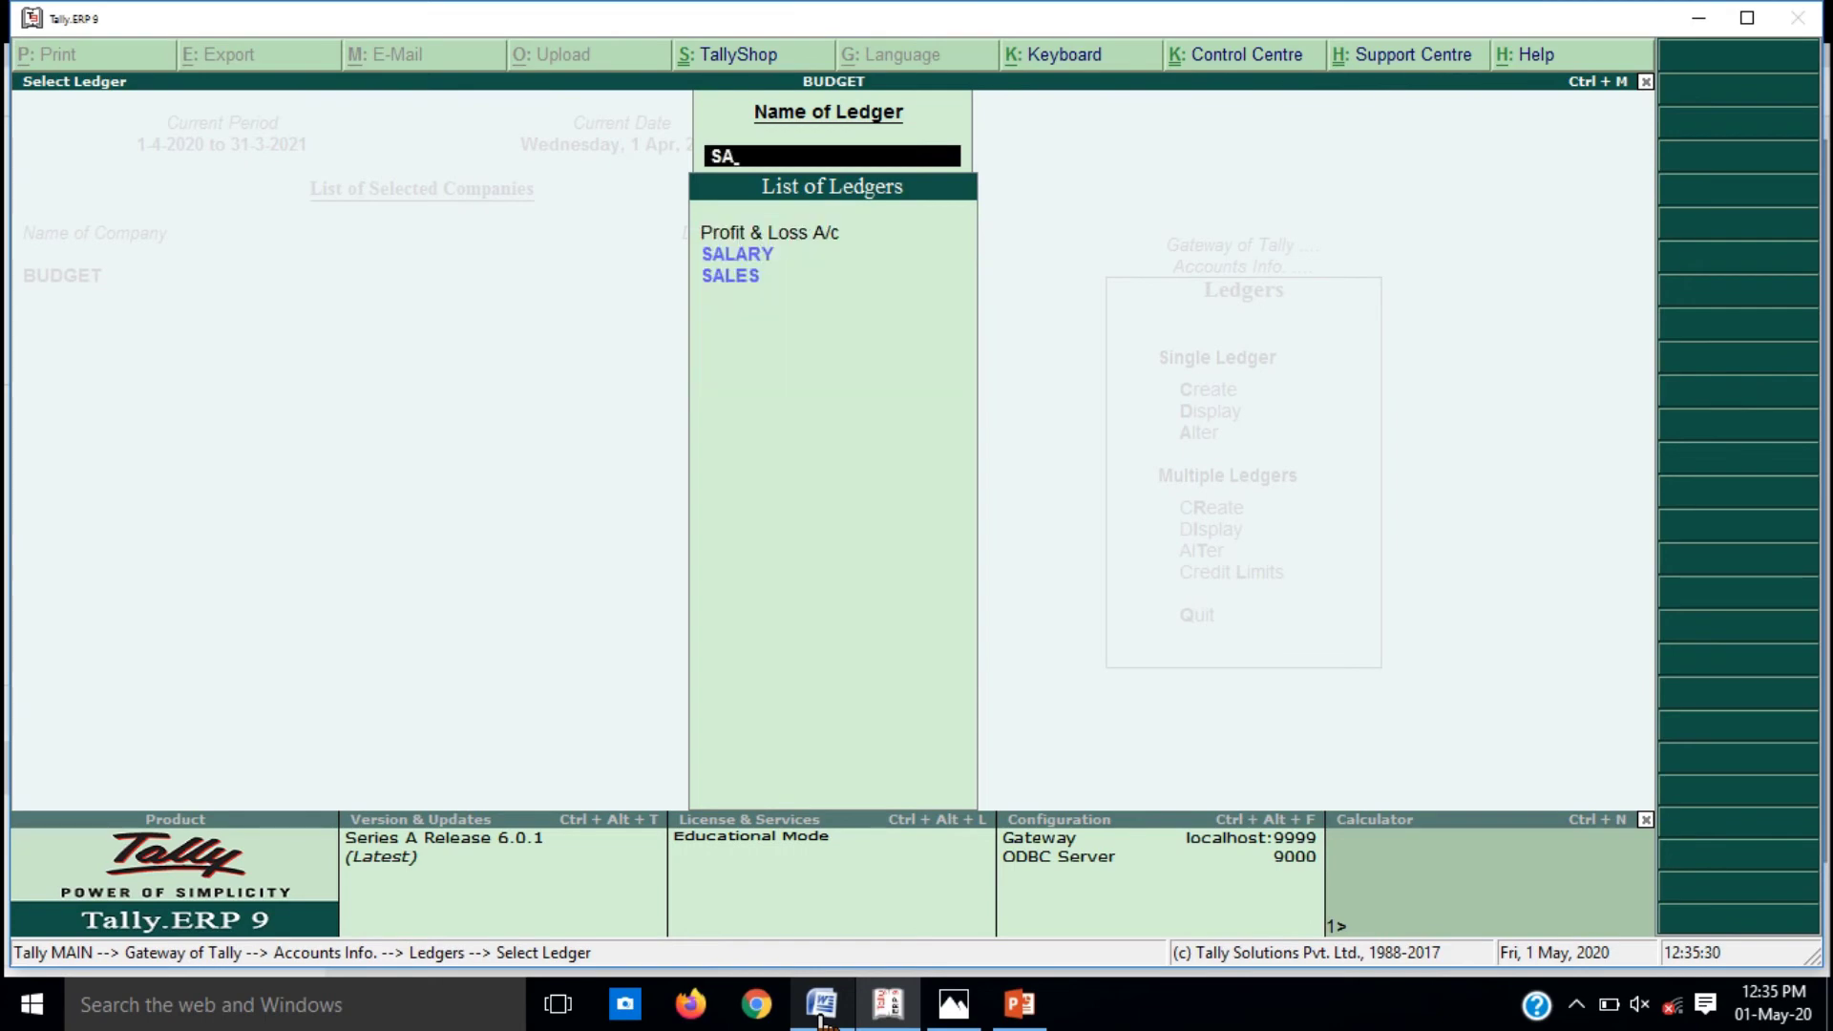
{"action": "key", "text": "Down"}
{"action": "key", "text": "Down"}
{"action": "key", "text": "Return"}
{"action": "key", "text": "Return"}
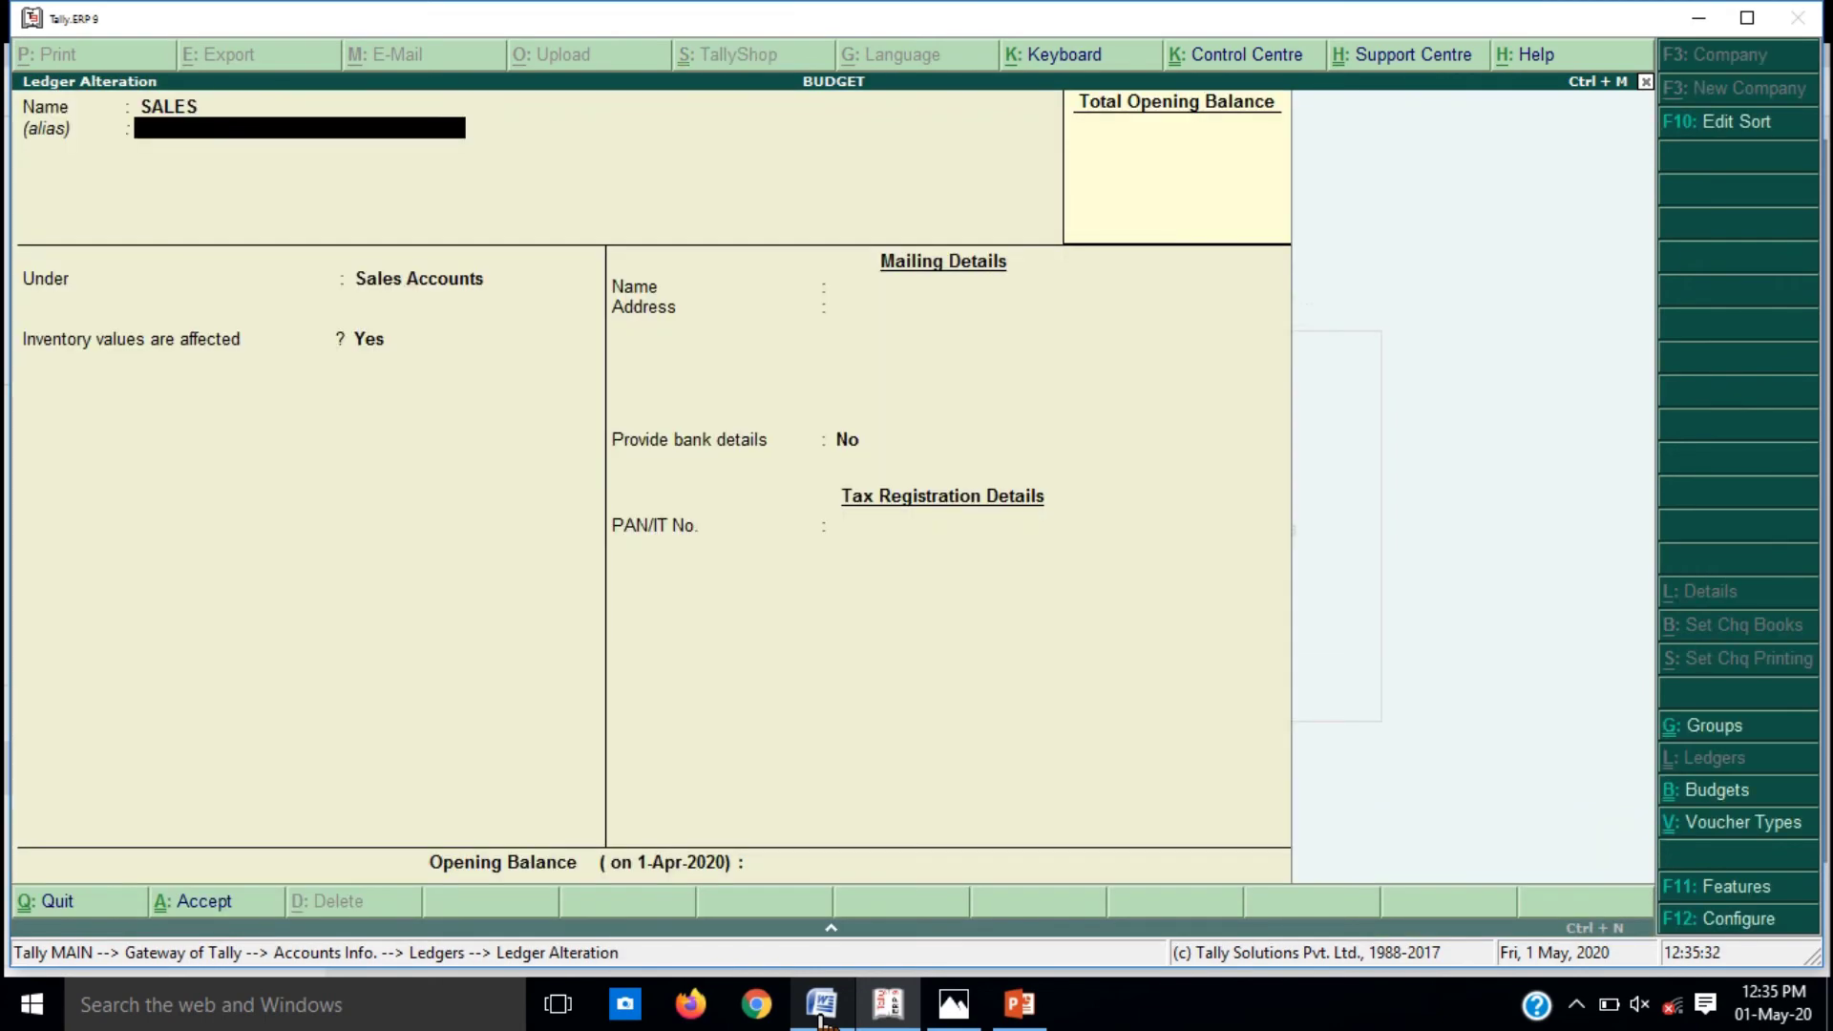
{"action": "key", "text": "Return"}
{"action": "key", "text": "Return"}
{"action": "key", "text": "Return"}
{"action": "key", "text": "Return"}
{"action": "key", "text": "Return"}
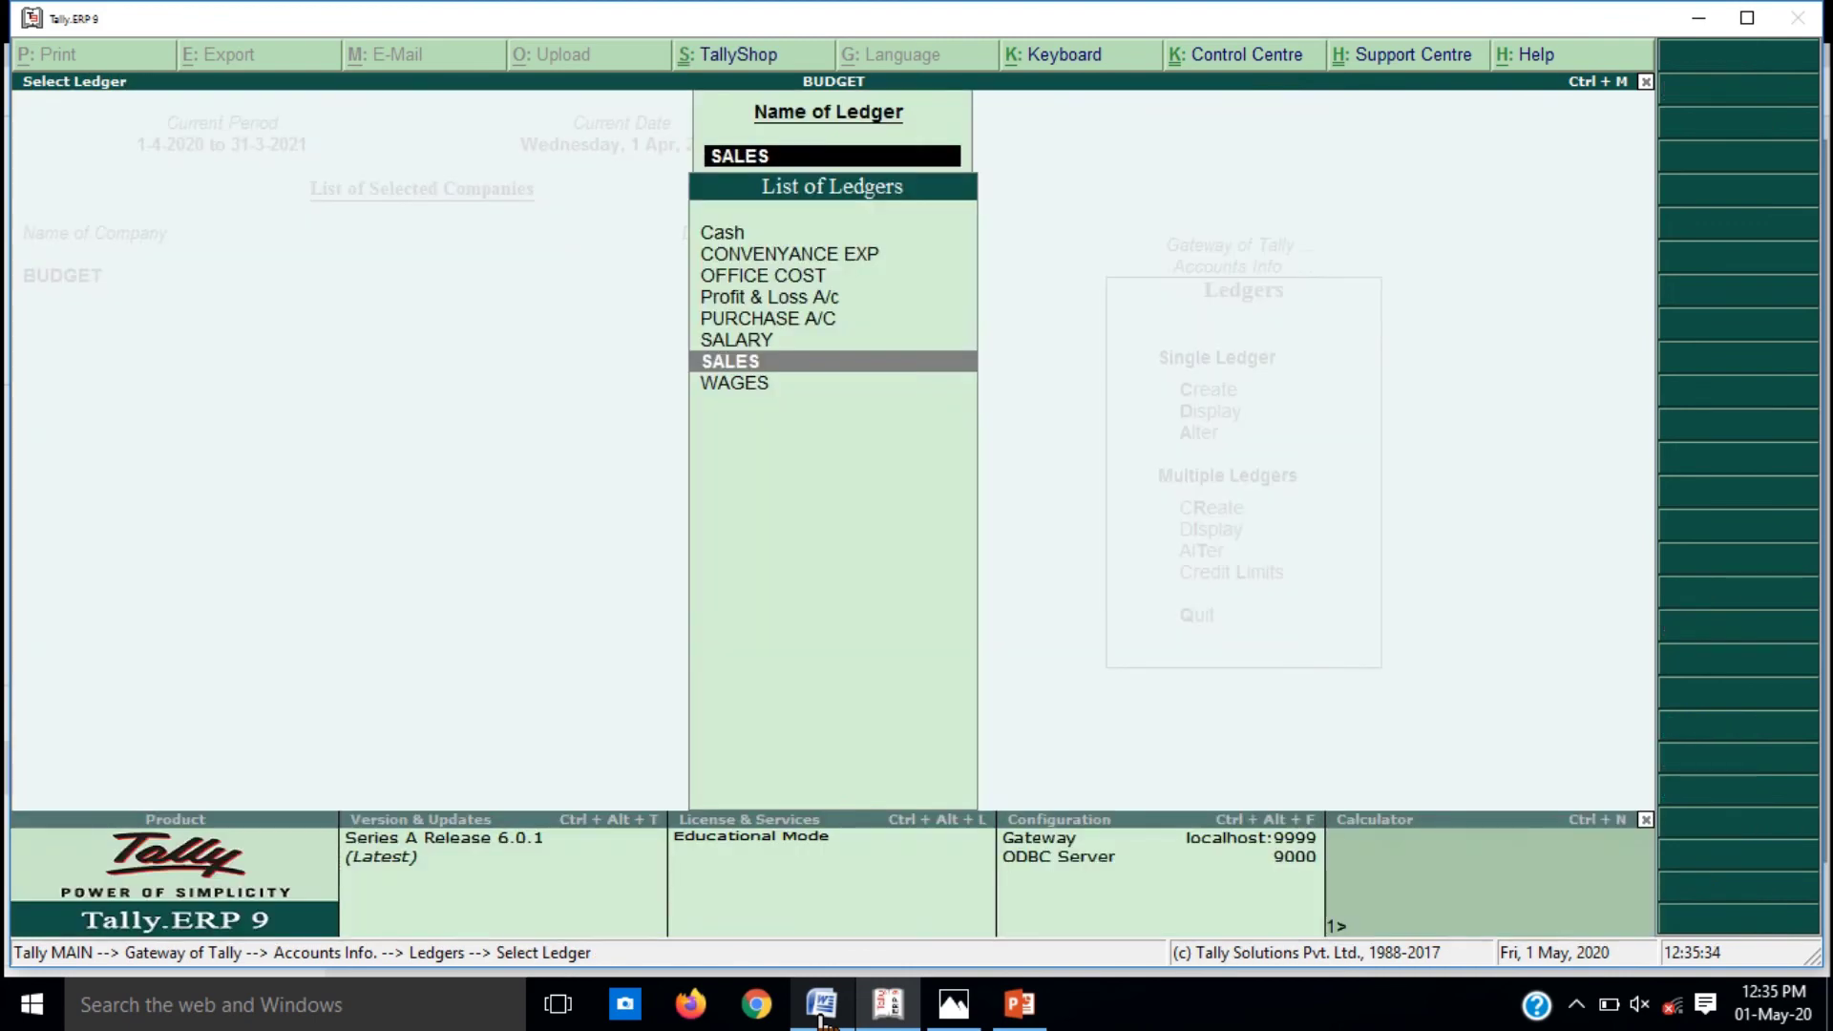
Step: Reopen Accounting Vouchers, discard a stray sales entry, and start Sales voucher No. 1 in debit/credit layout
{"action": "key", "text": "Escape"}
{"action": "key", "text": "Escape"}
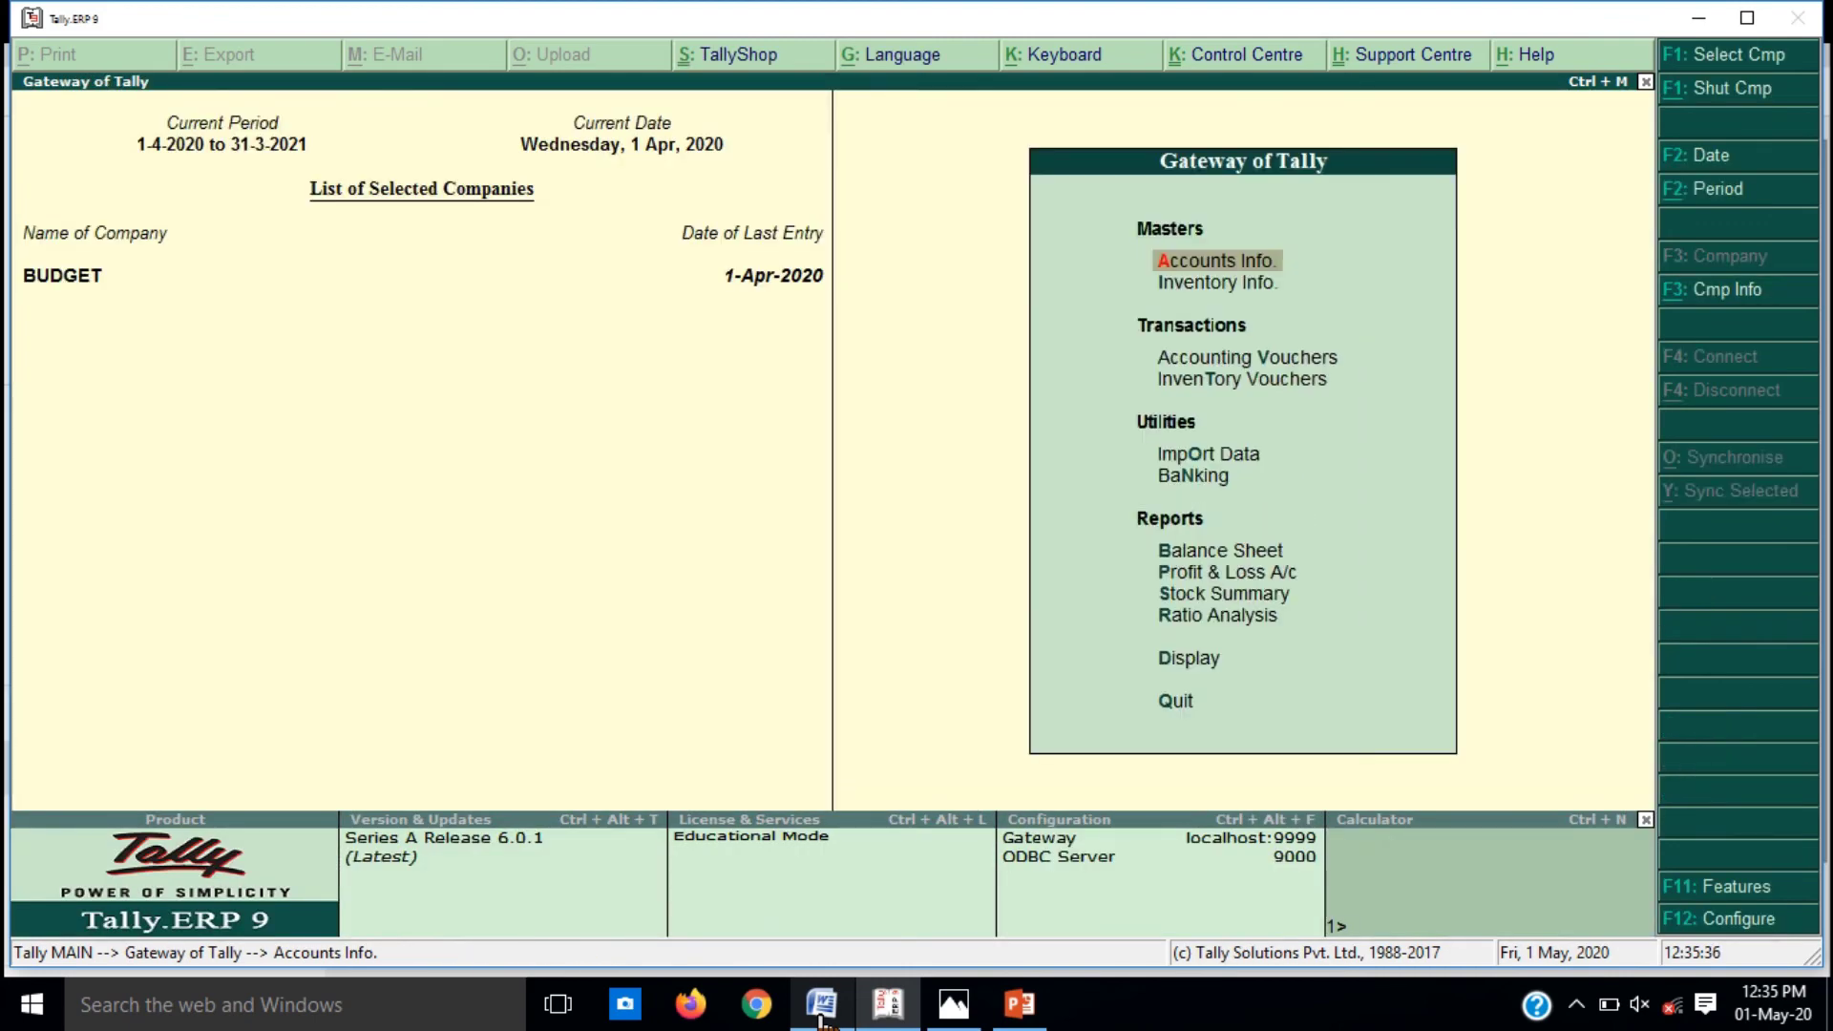
{"action": "key", "text": "Down"}
{"action": "key", "text": "Down"}
{"action": "key", "text": "Down"}
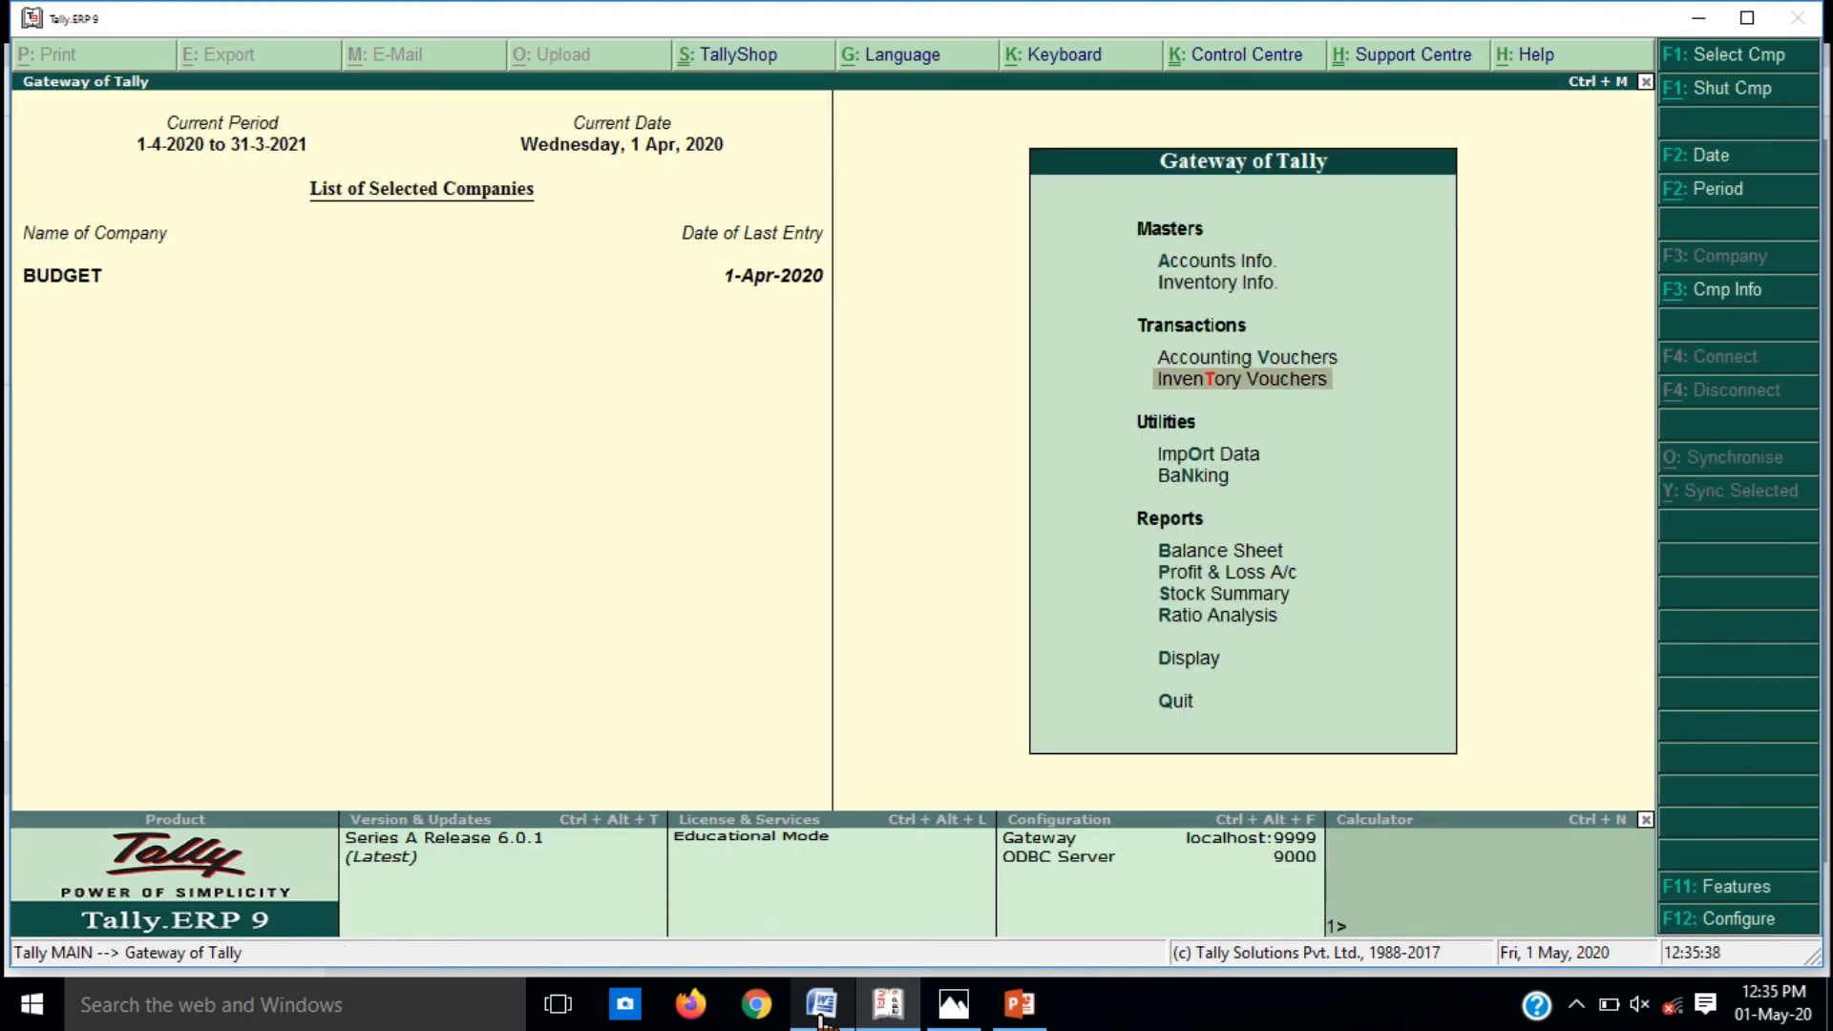
{"action": "key", "text": "Up"}
{"action": "key", "text": "Return"}
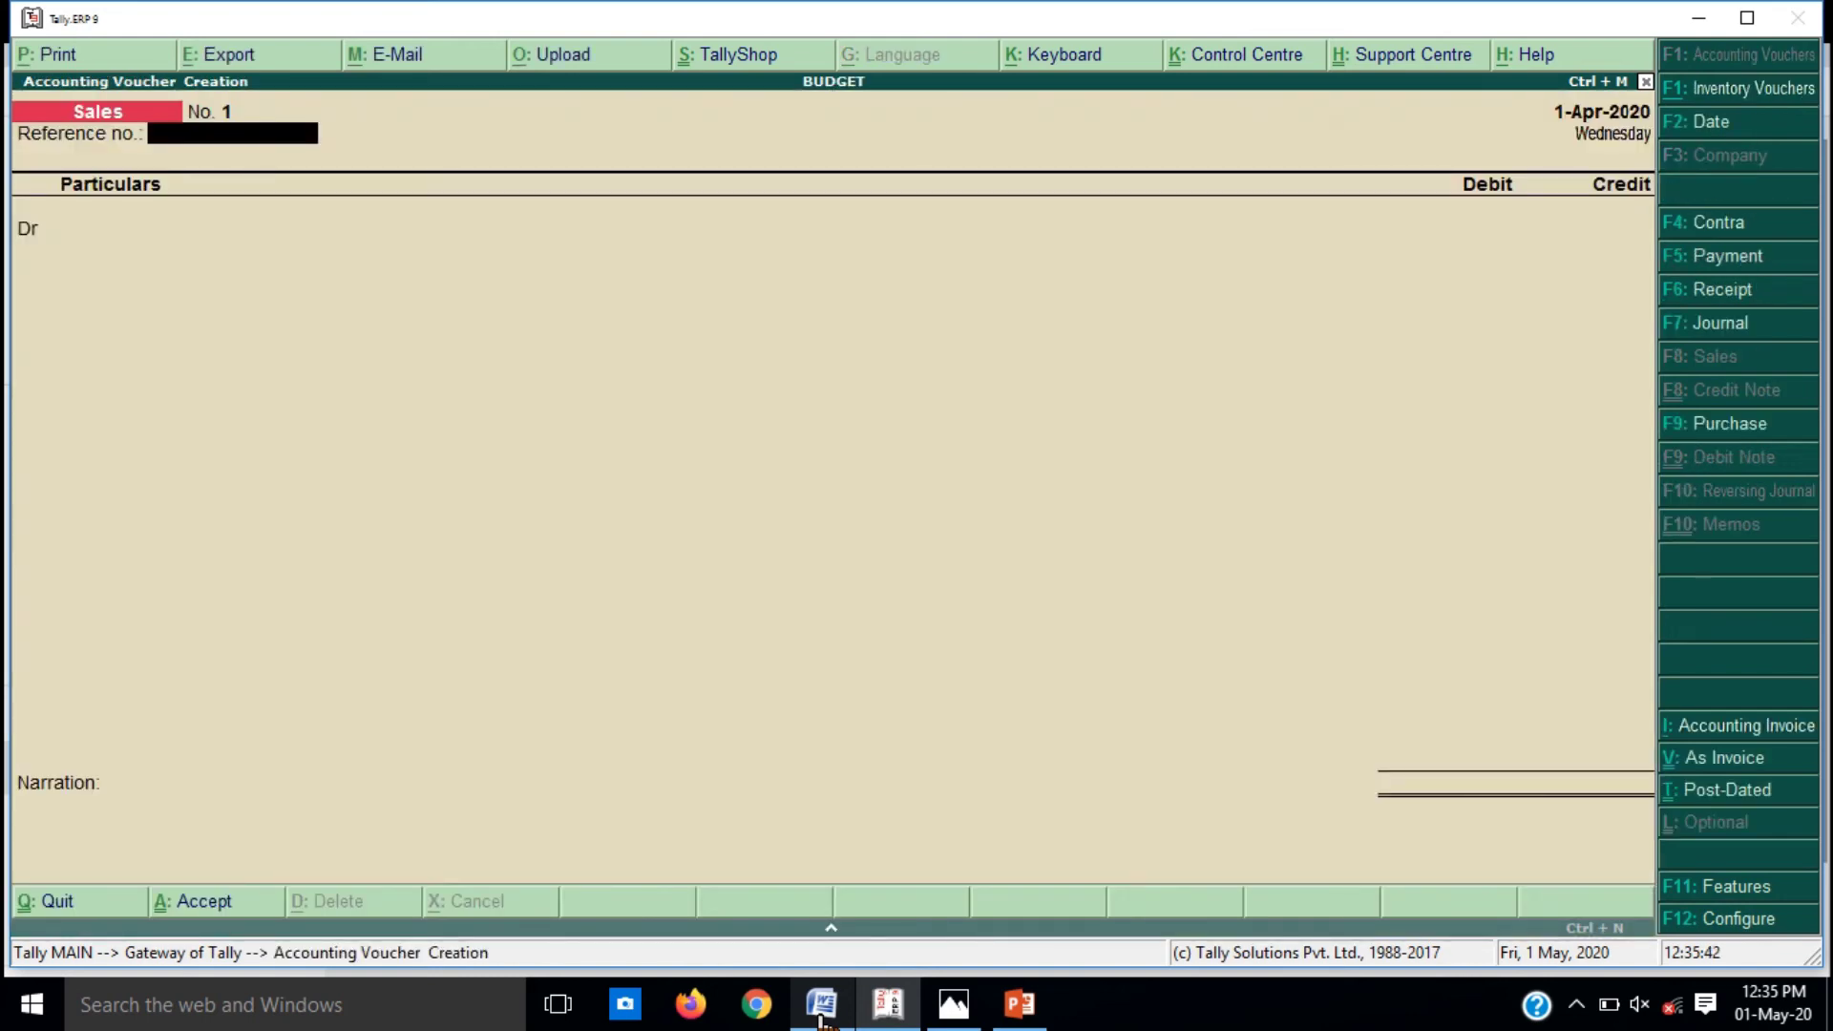
{"action": "key", "text": "ctrl+v"}
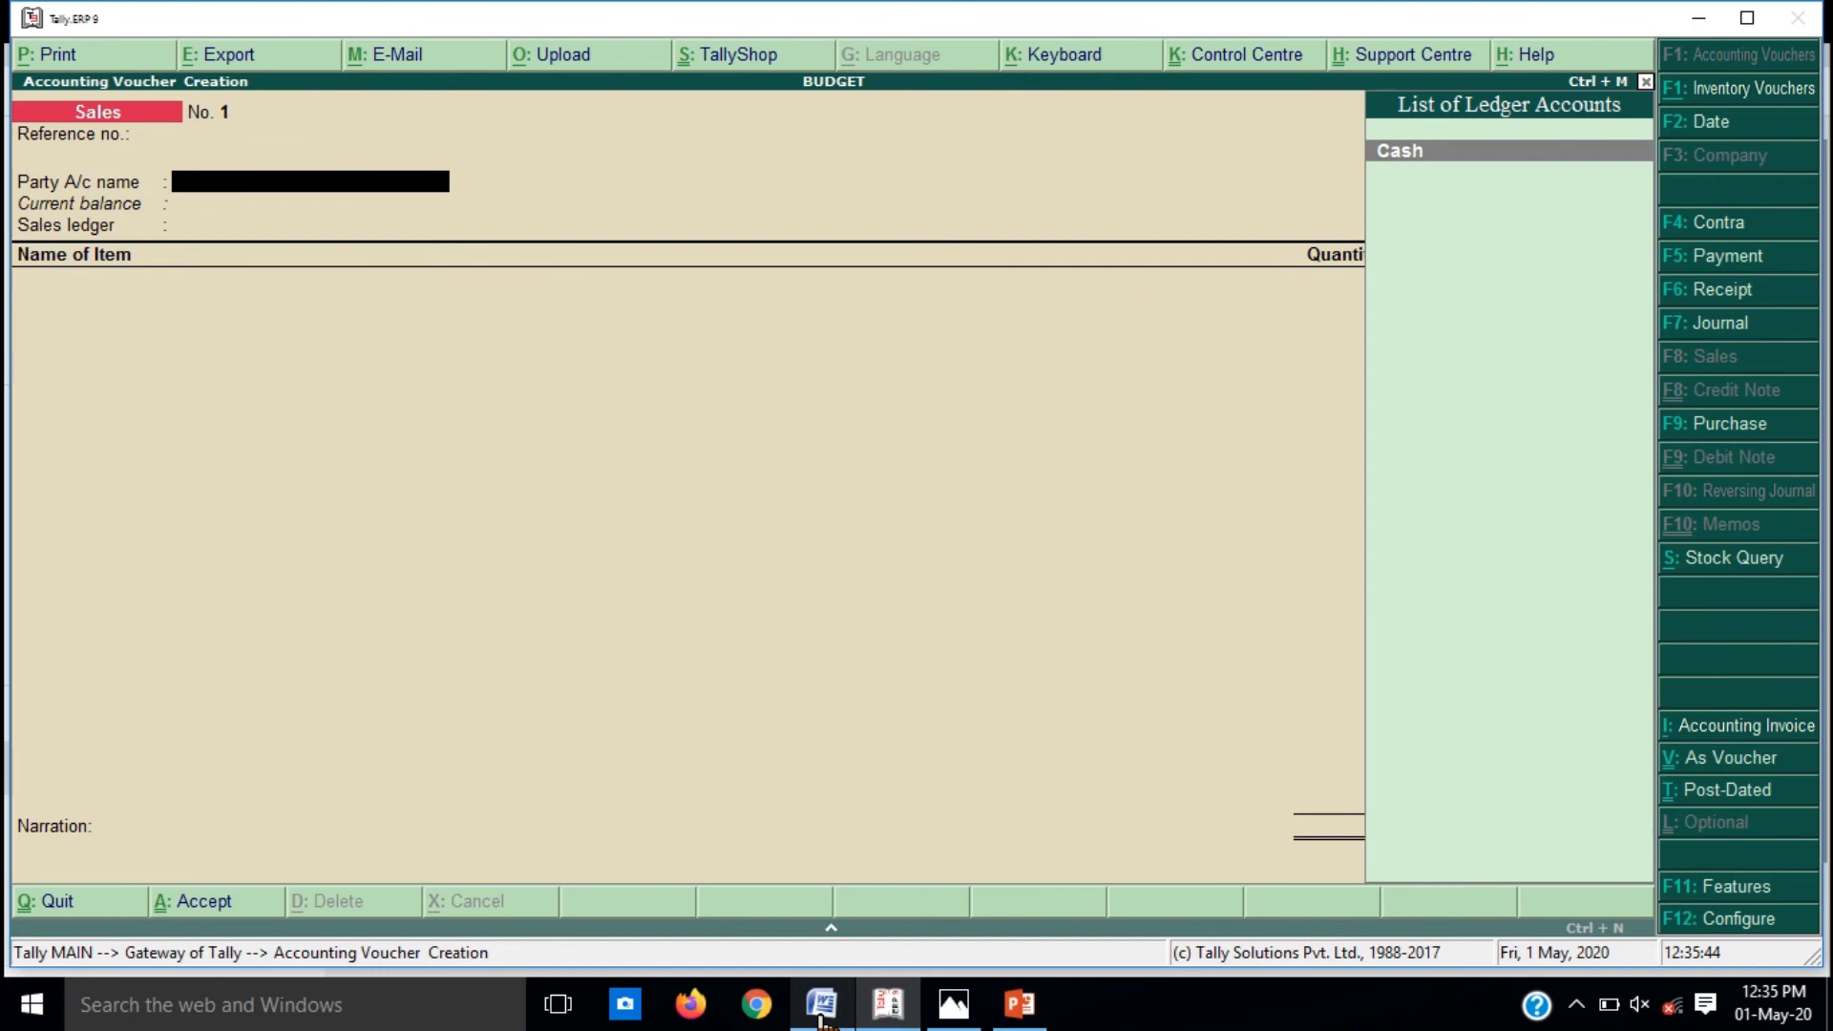
{"action": "key", "text": "Return"}
{"action": "key", "text": "ctrl+a"}
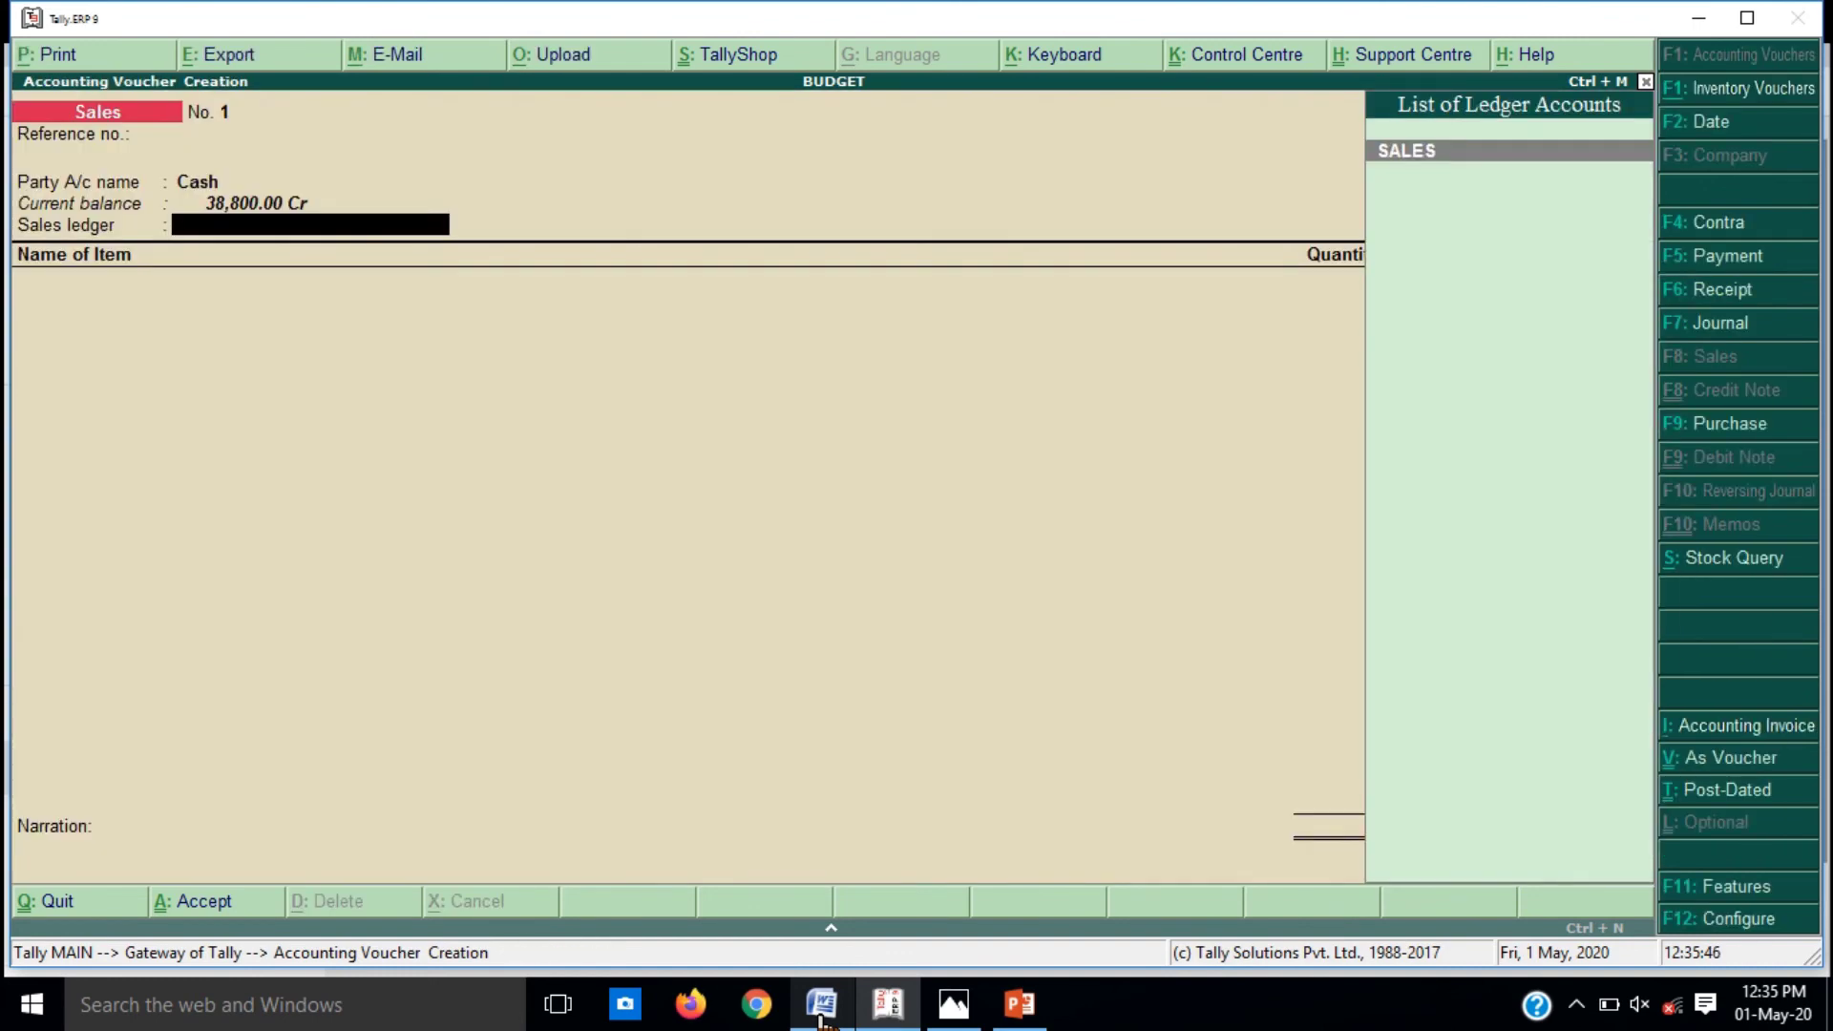
{"action": "key", "text": "Escape"}
{"action": "key", "text": "Return"}
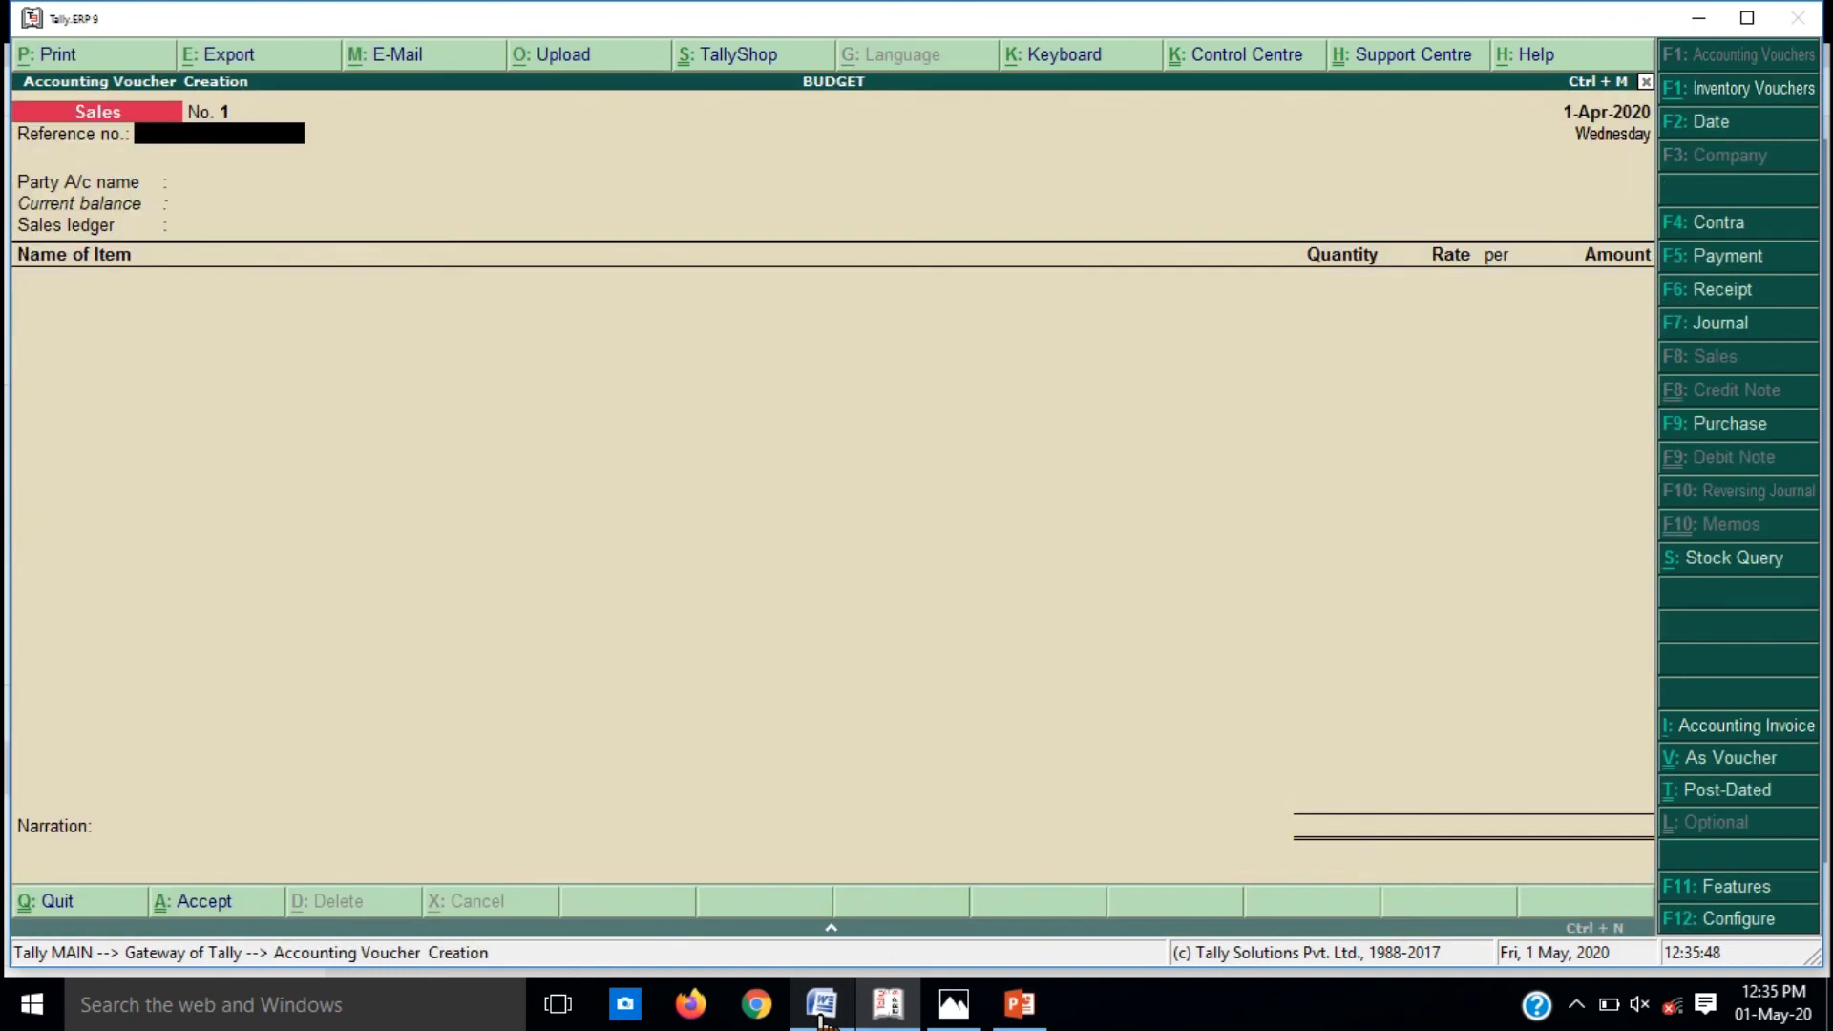
{"action": "key", "text": "ctrl+v"}
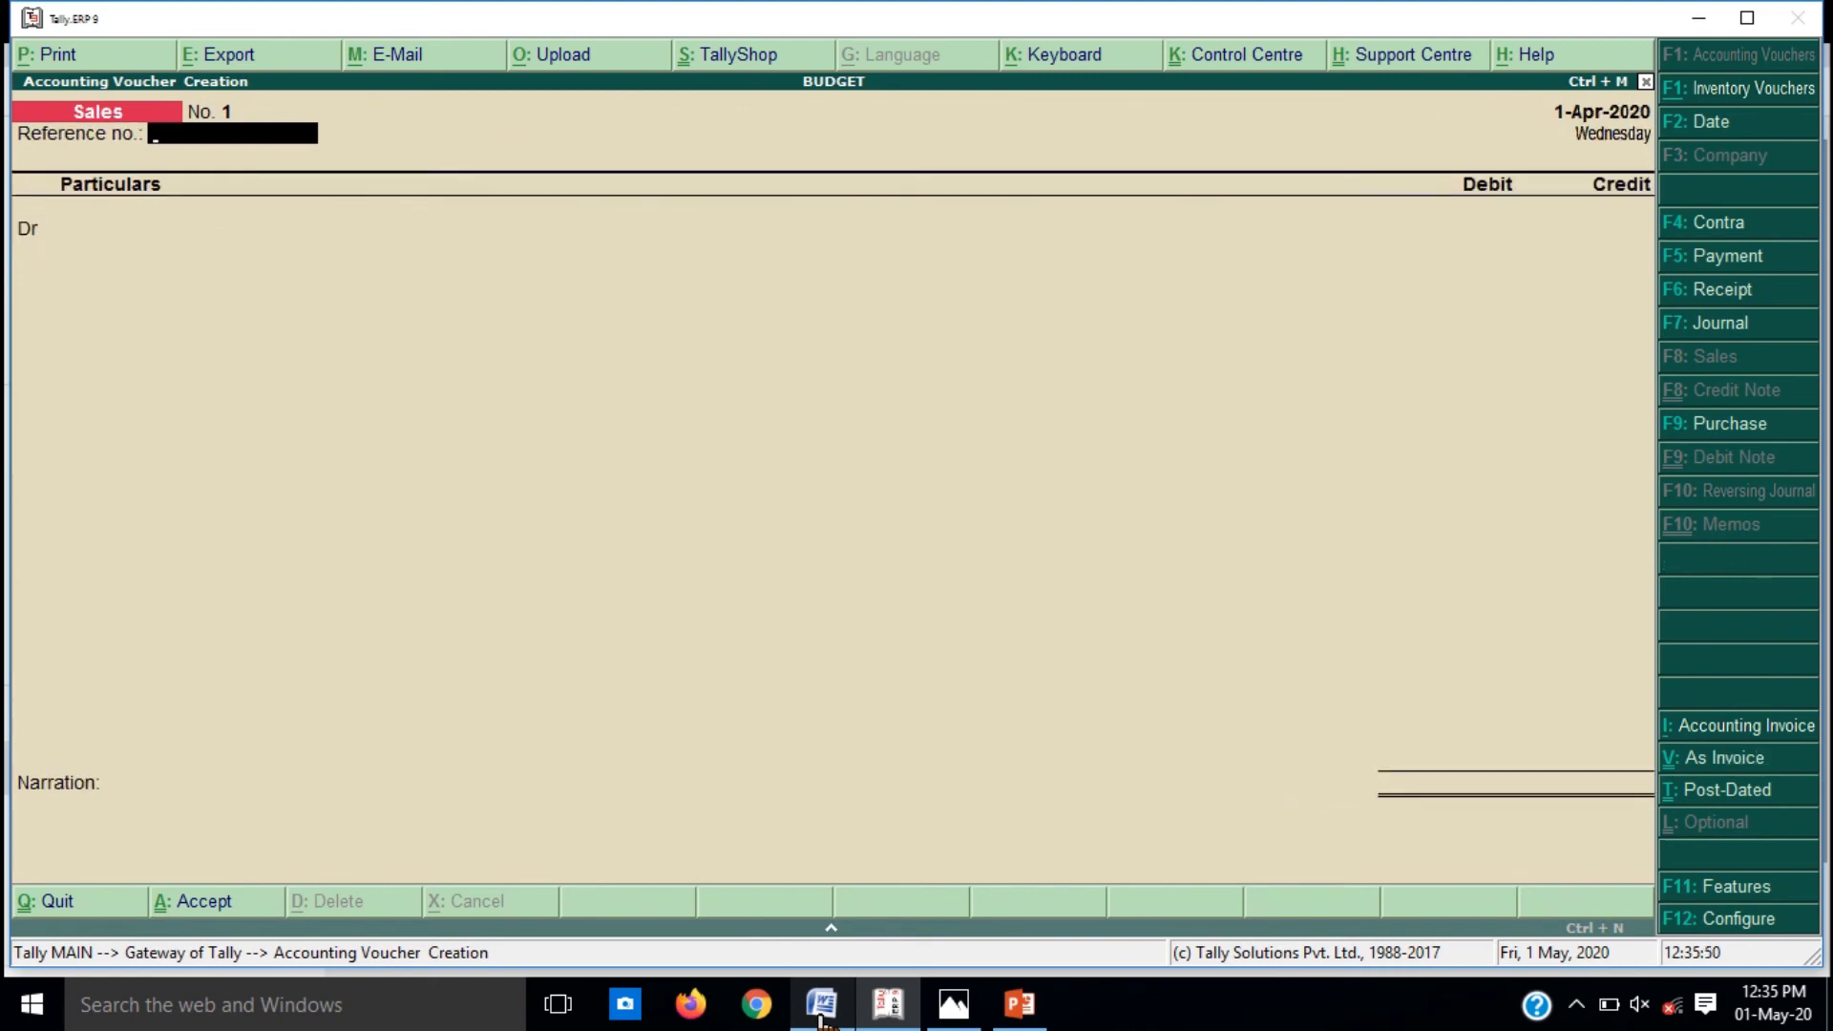
{"action": "key", "text": "Return"}
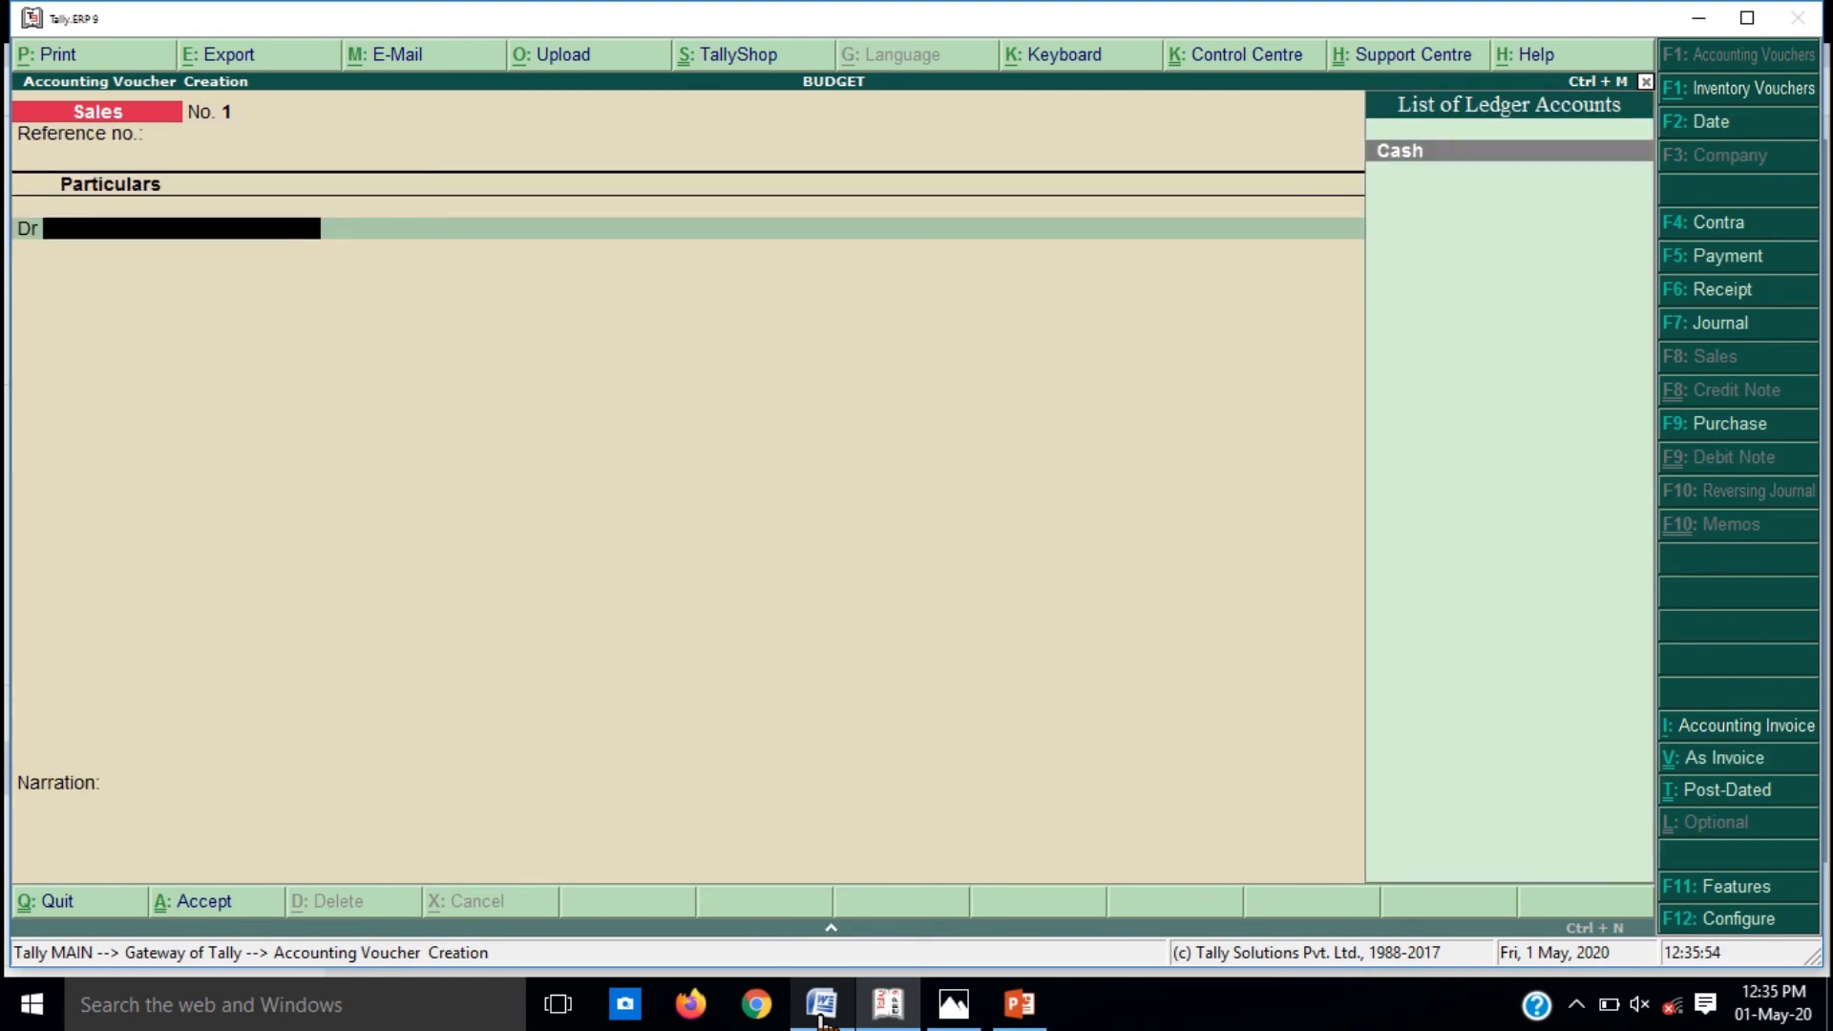
Step: Create ledger SHIVAM LTD under Sundry Debtors and return to Sales voucher 1 as its debit party
{"action": "key", "text": "alt+c"}
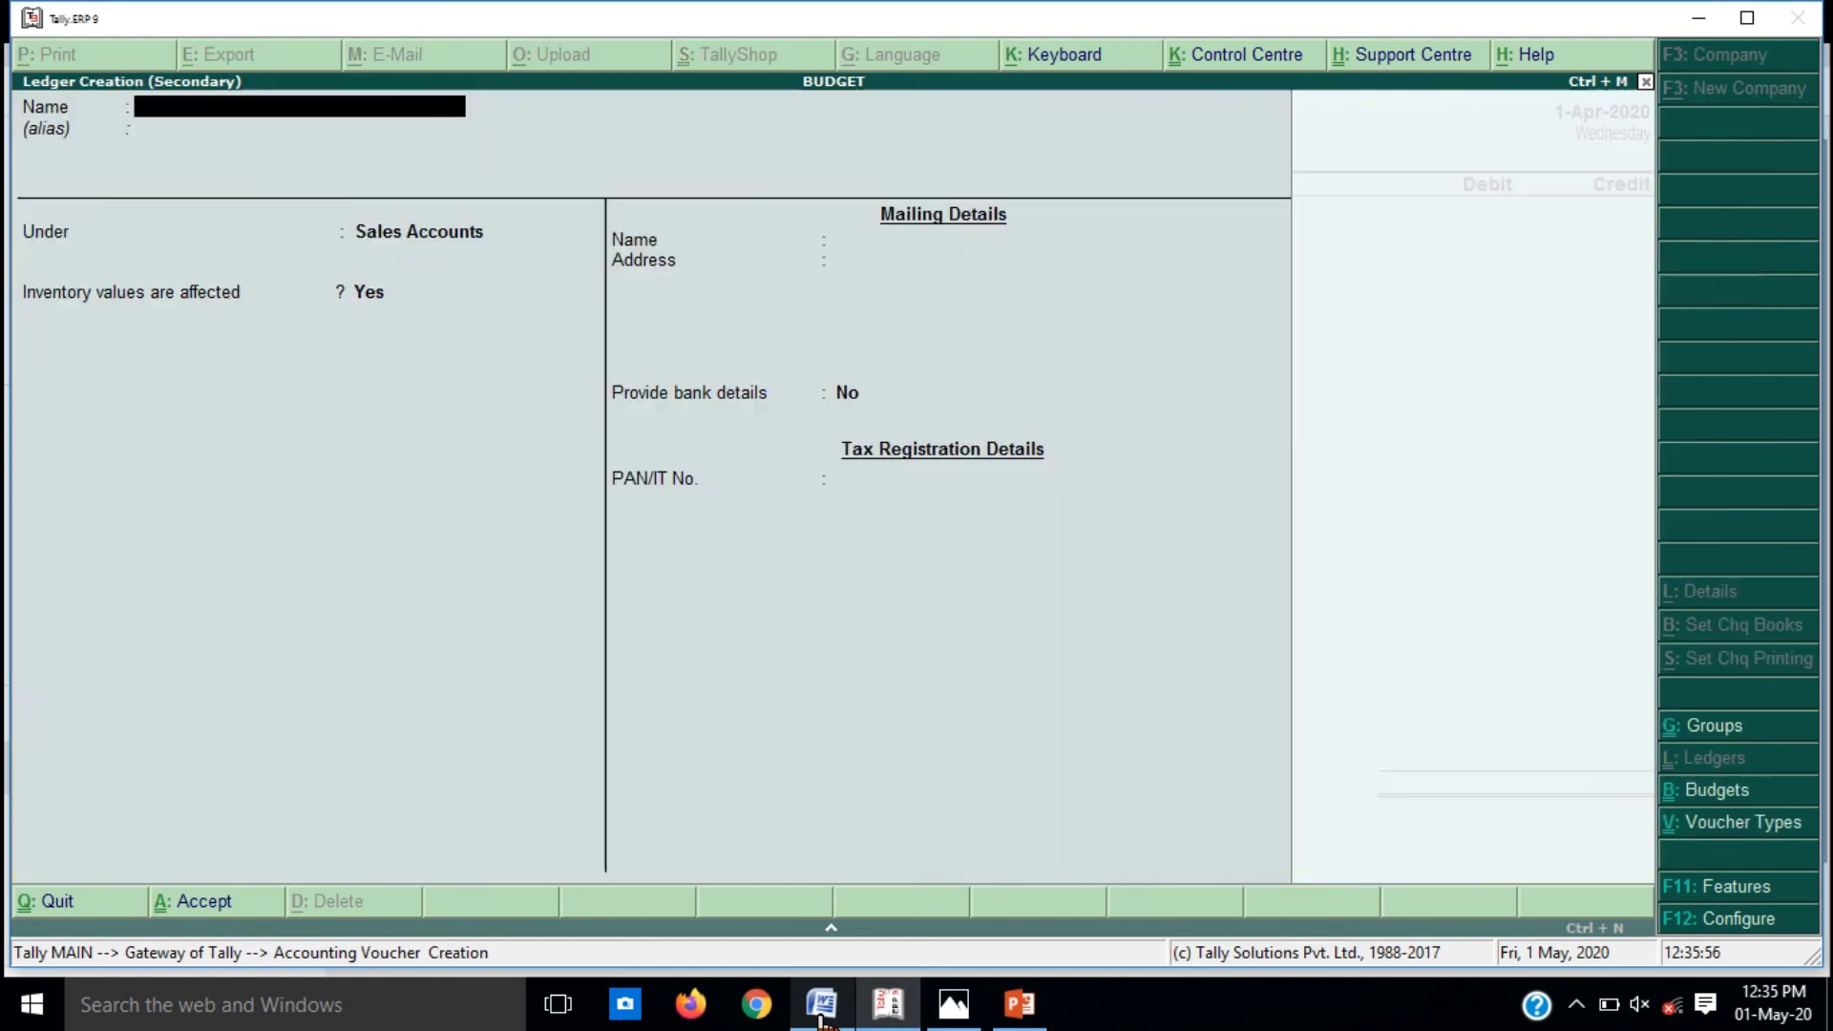
{"action": "type", "text": "SHIV"}
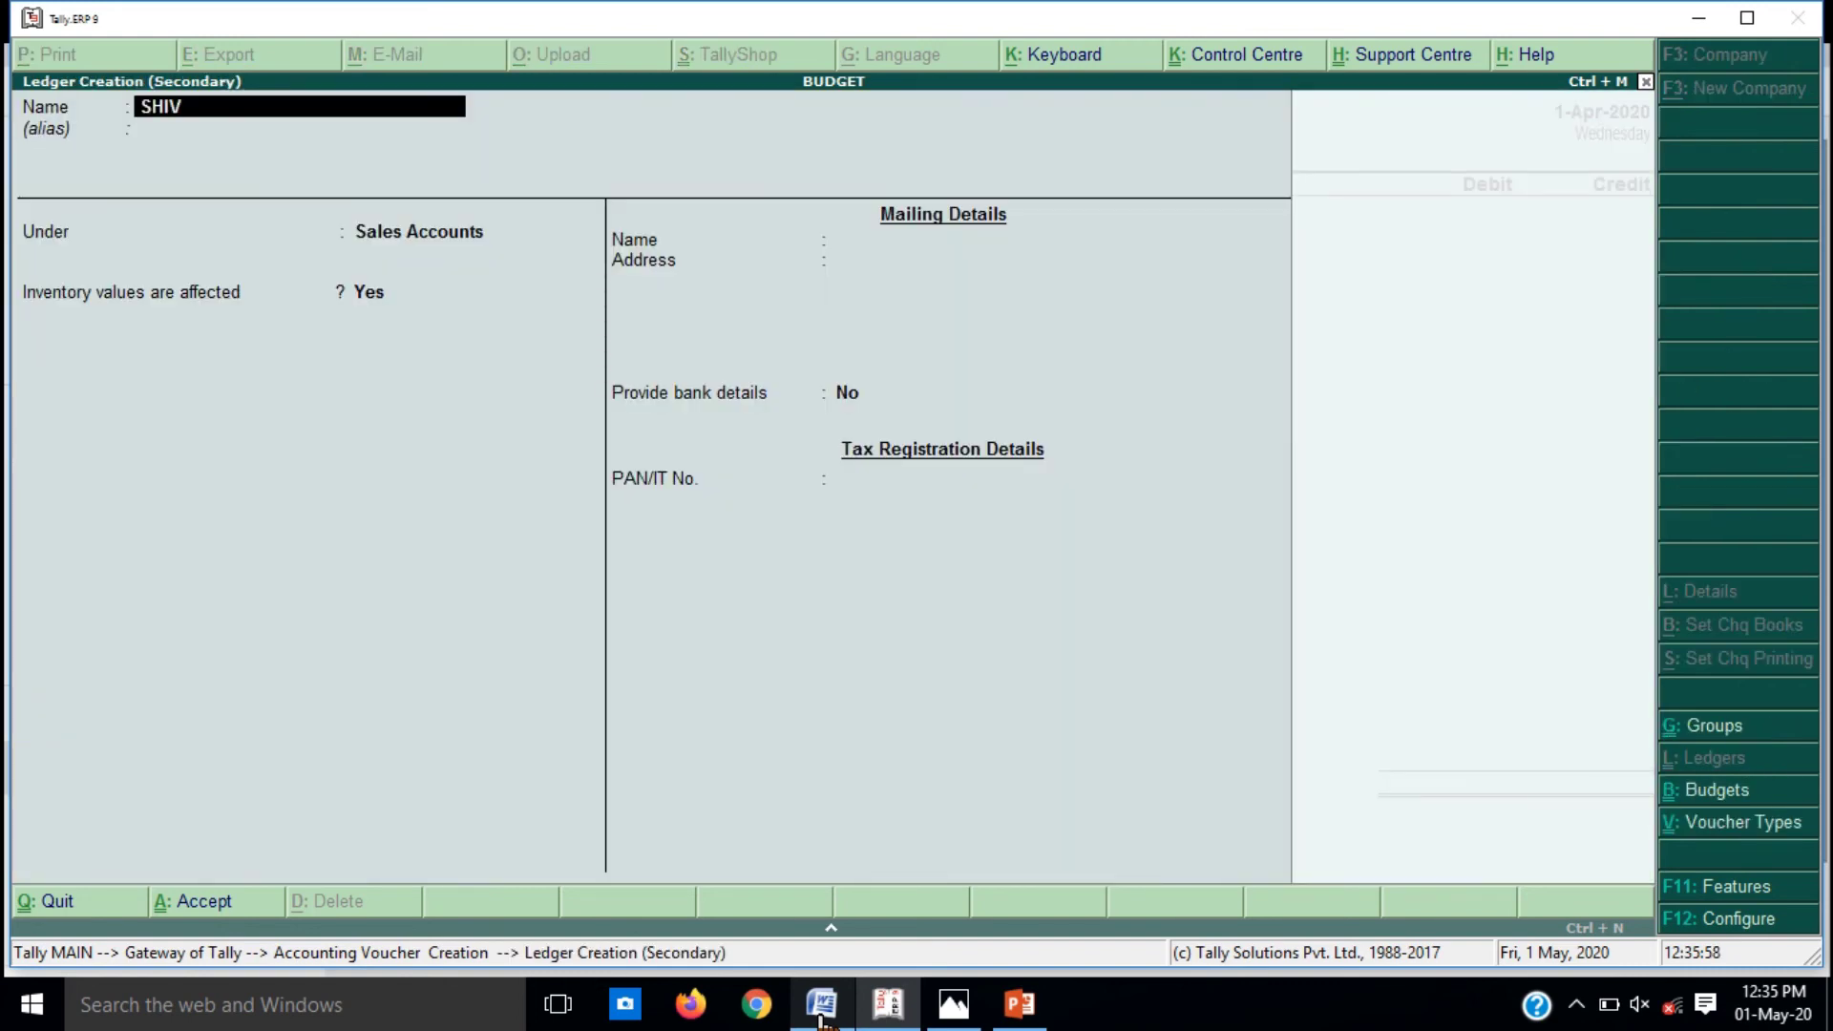
{"action": "type", "text": "AM LTD"}
{"action": "key", "text": "Return"}
{"action": "key", "text": "Return"}
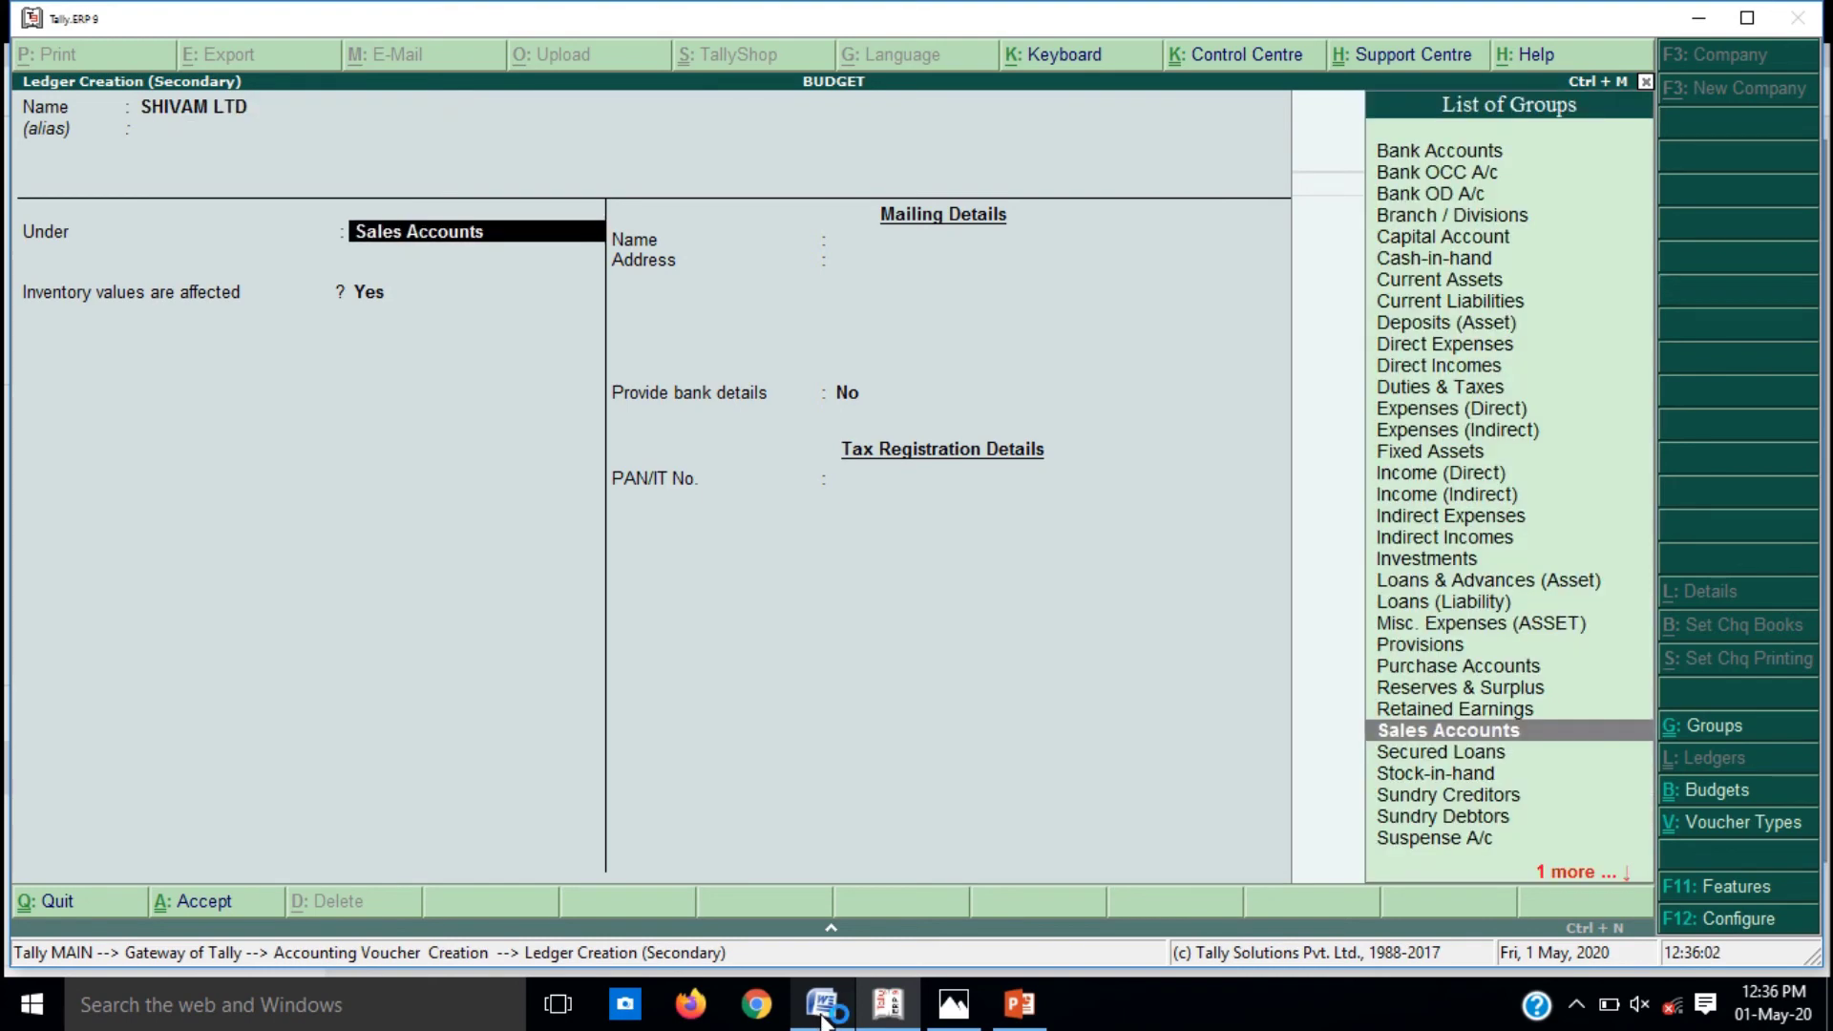
{"action": "type", "text": "SUN"}
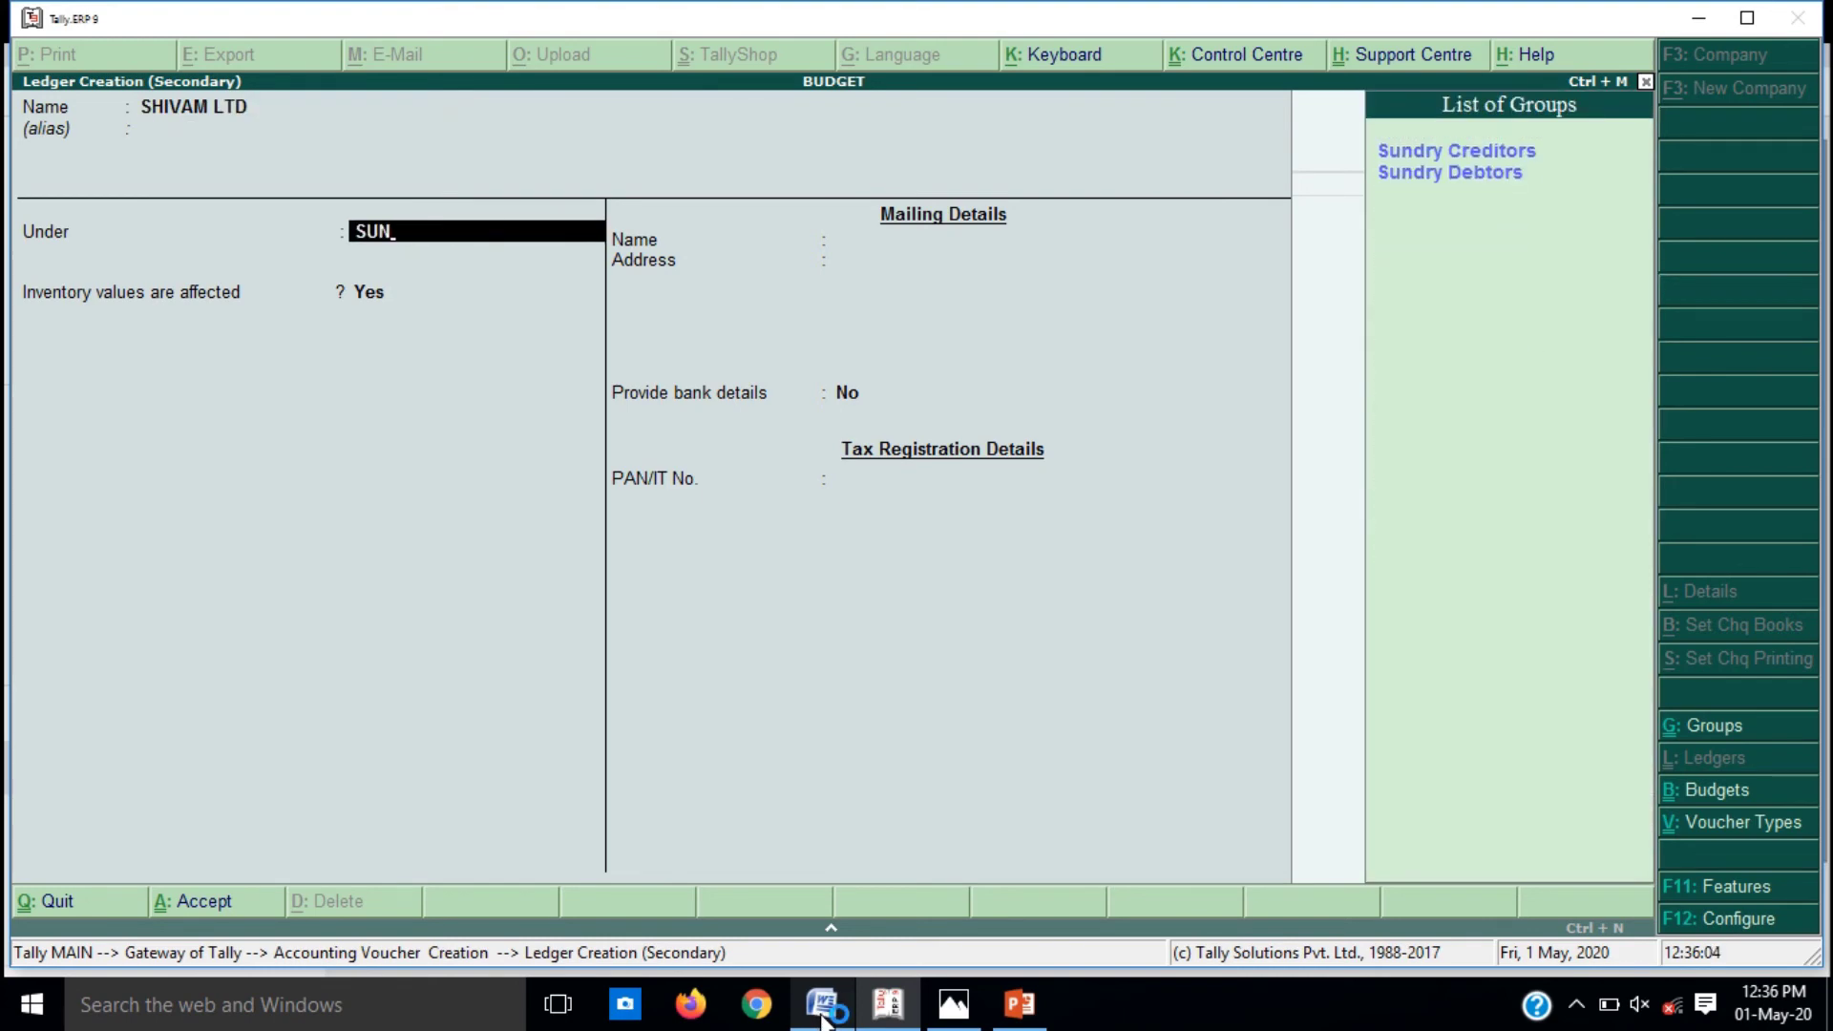
{"action": "key", "text": "Down"}
{"action": "key", "text": "Return"}
{"action": "key", "text": "Return"}
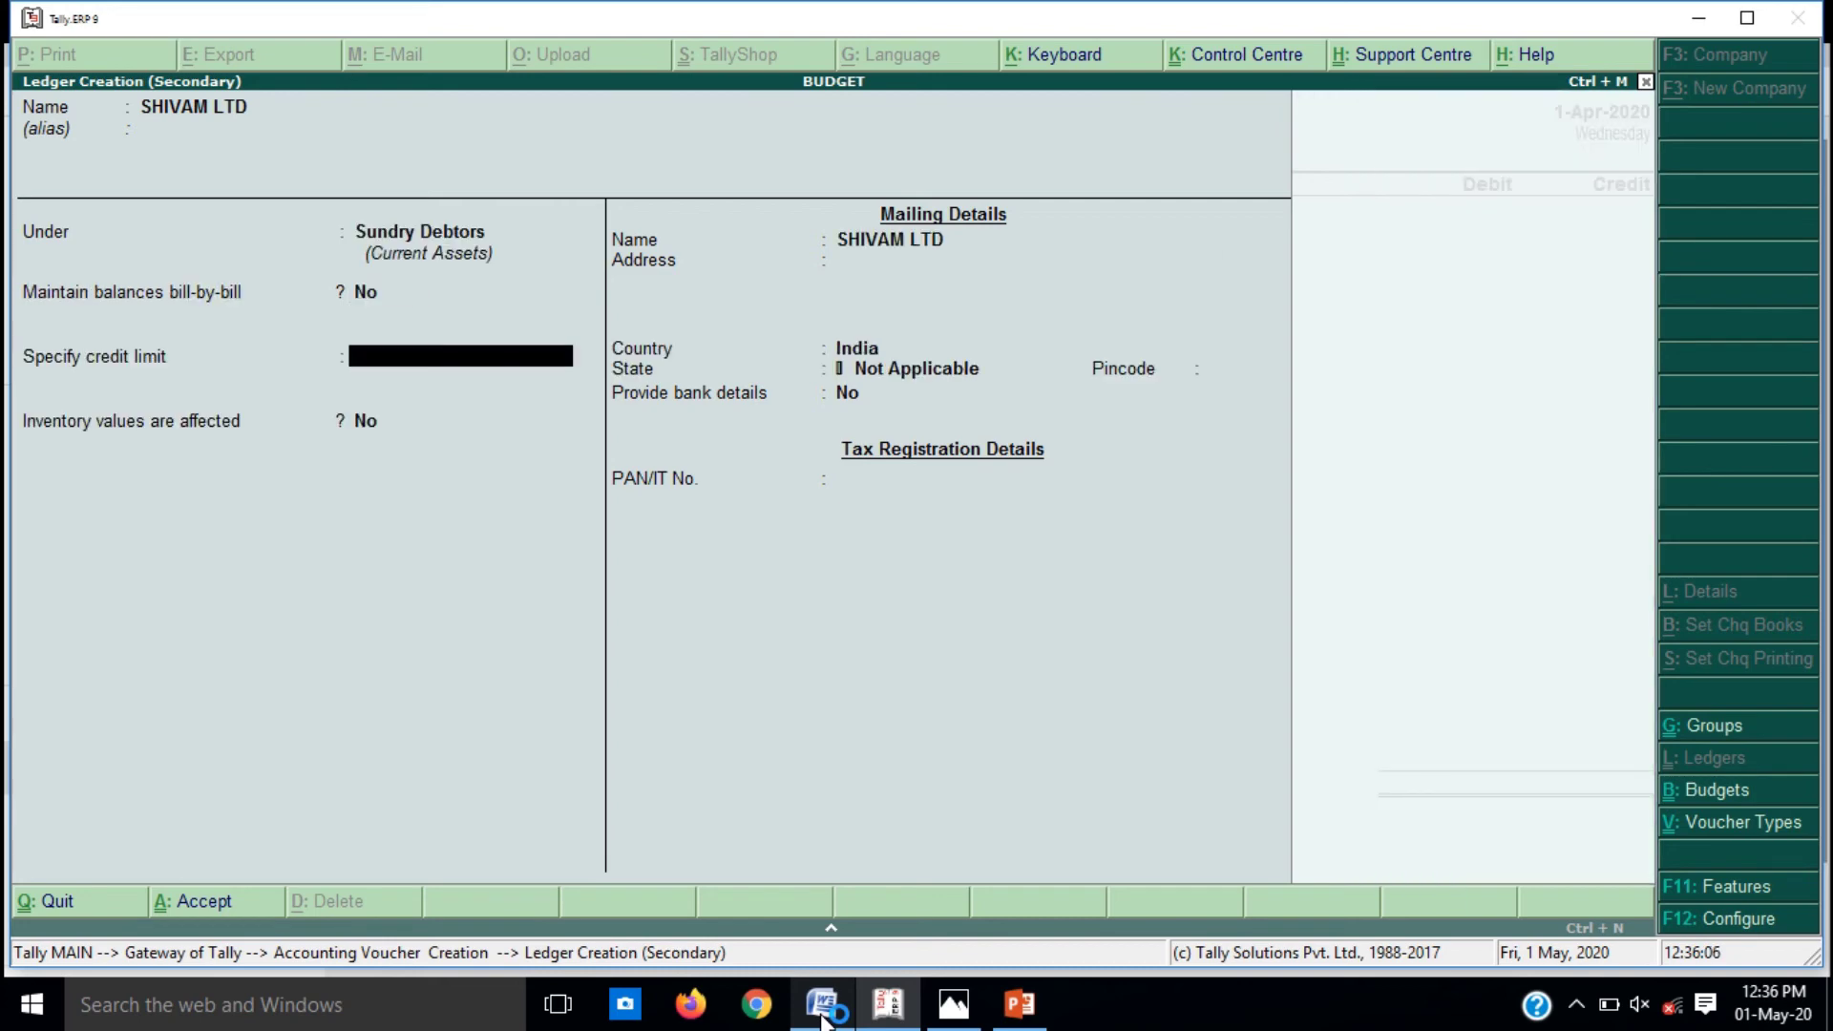
{"action": "key", "text": "Return"}
{"action": "key", "text": "Return"}
{"action": "key", "text": "Return"}
{"action": "key", "text": "Return"}
{"action": "key", "text": "Return"}
{"action": "key", "text": "Return"}
{"action": "key", "text": "Return"}
{"action": "key", "text": "Return"}
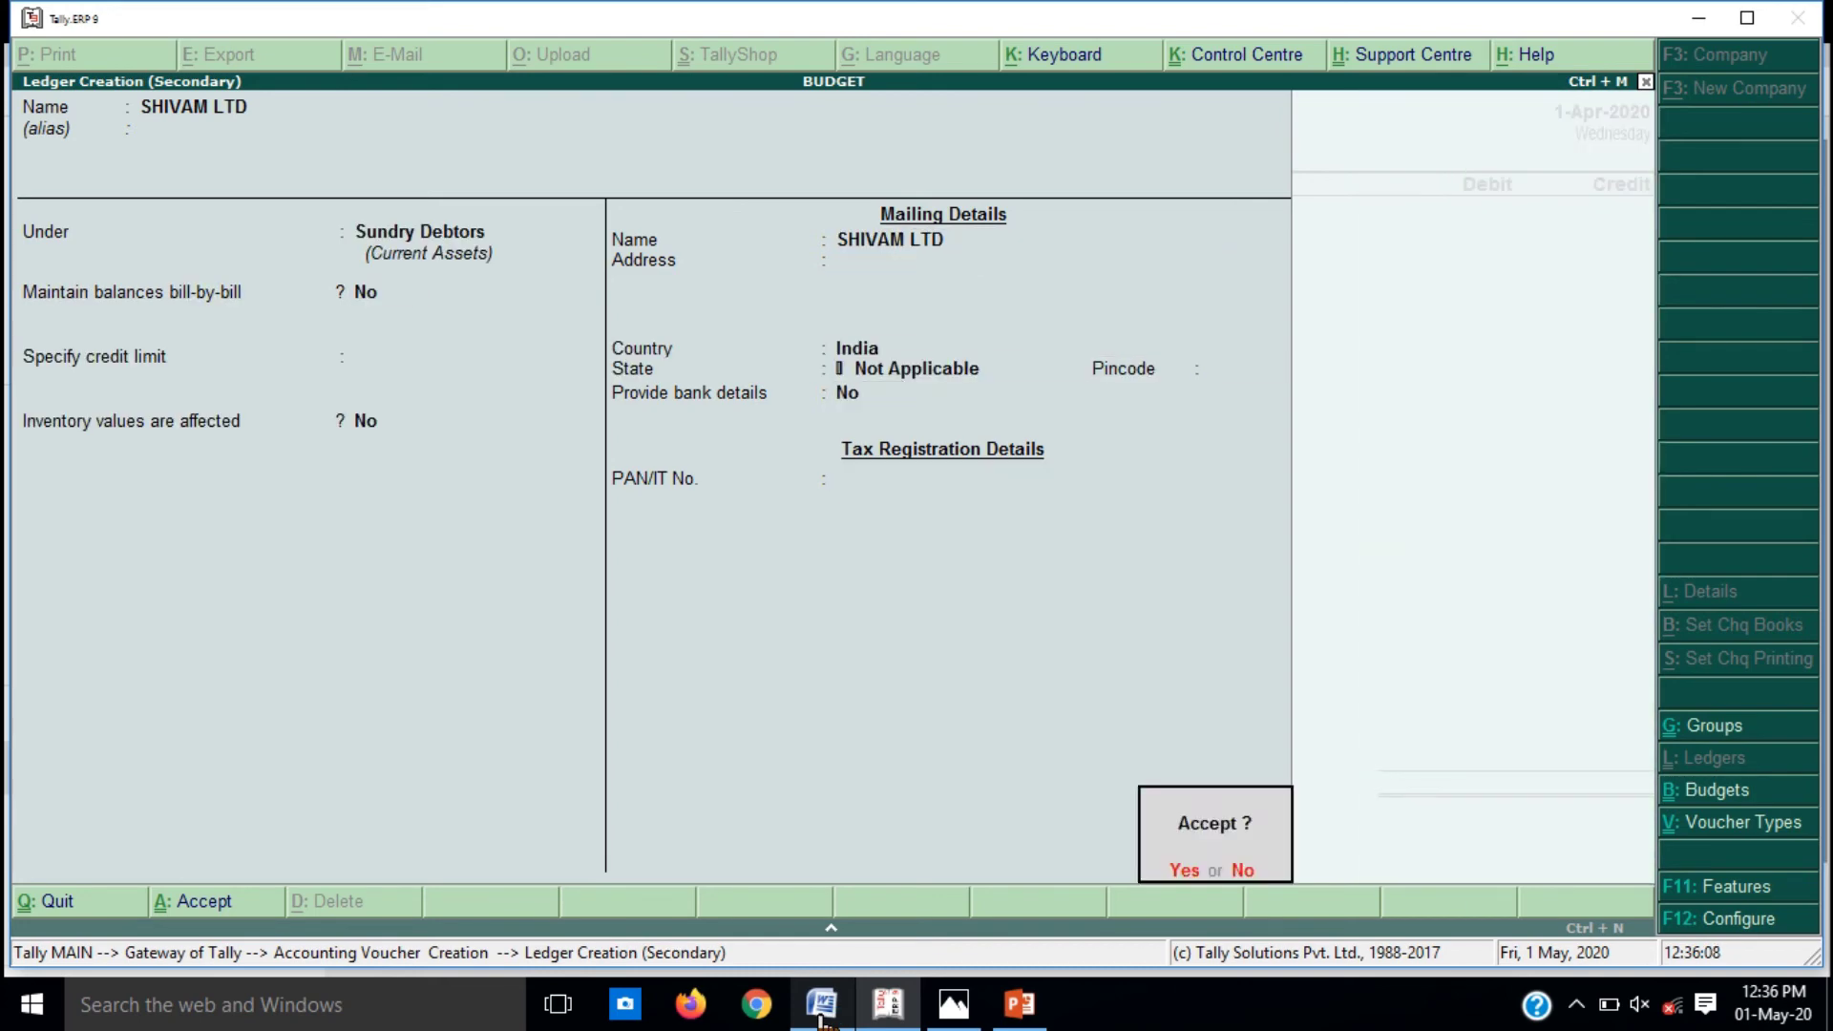
{"action": "key", "text": "Return"}
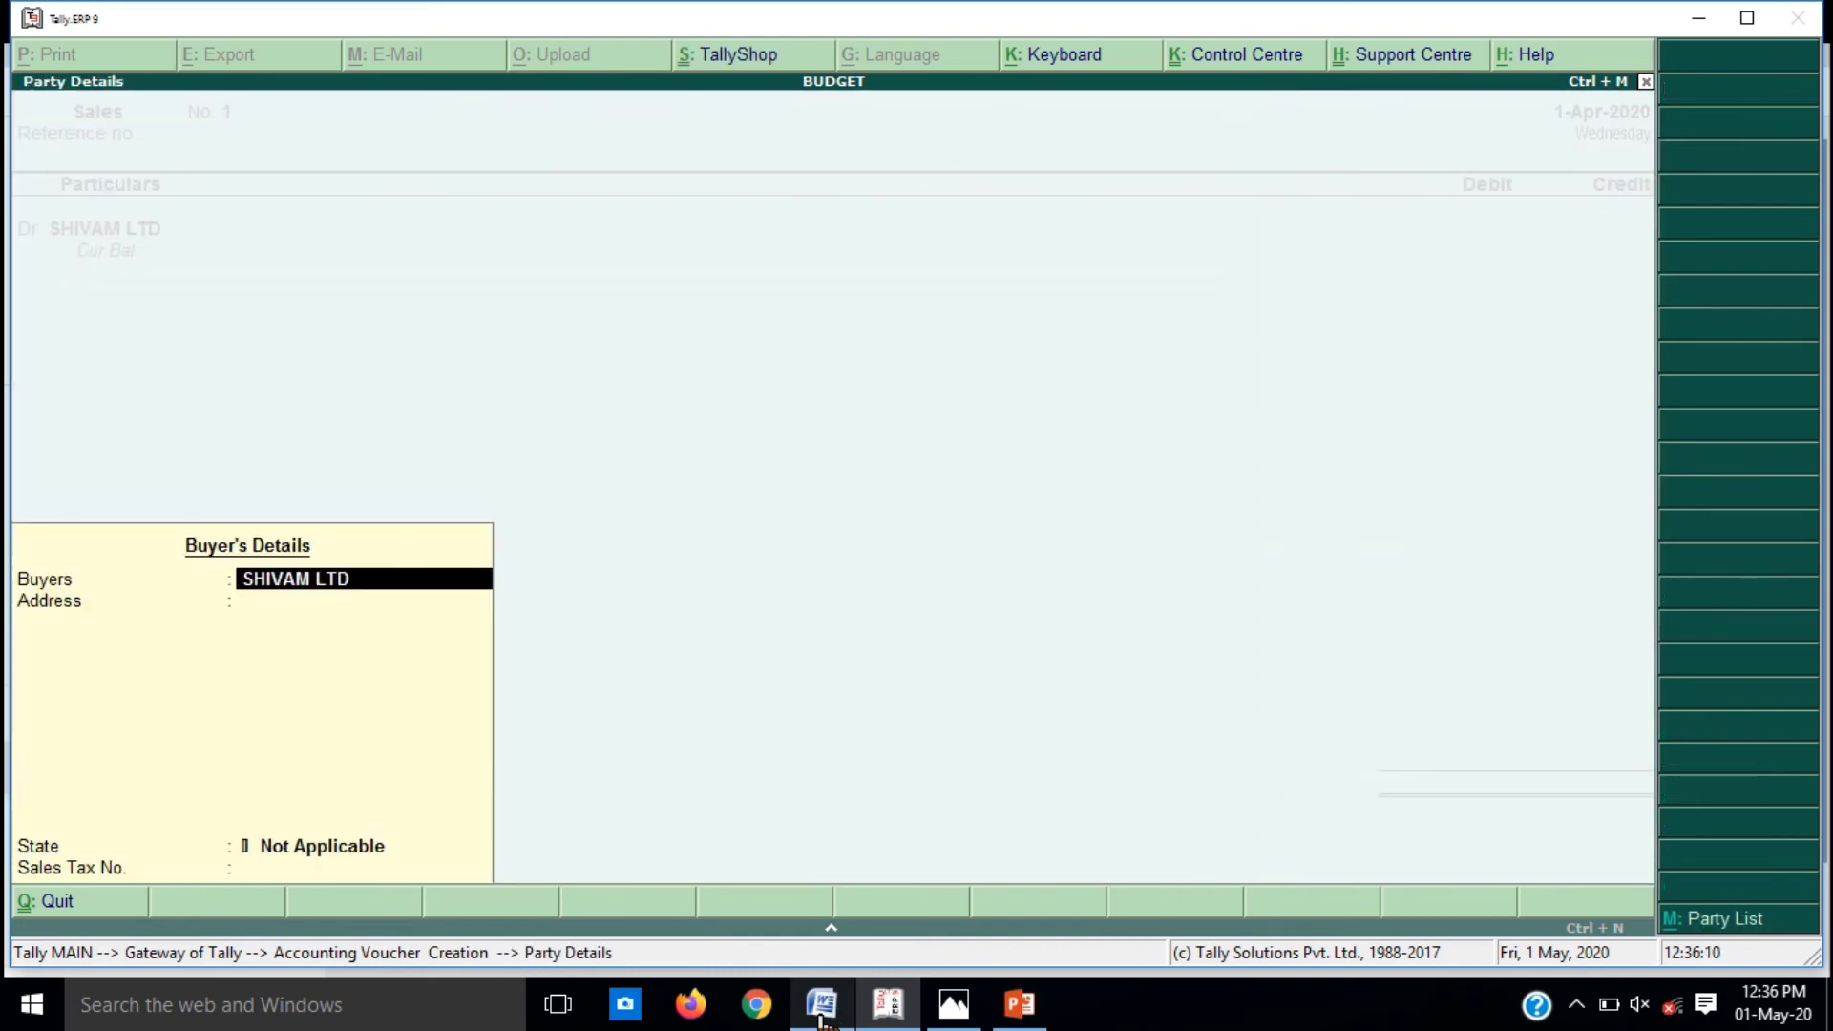
{"action": "key", "text": "Return"}
{"action": "key", "text": "Return"}
{"action": "key", "text": "Return"}
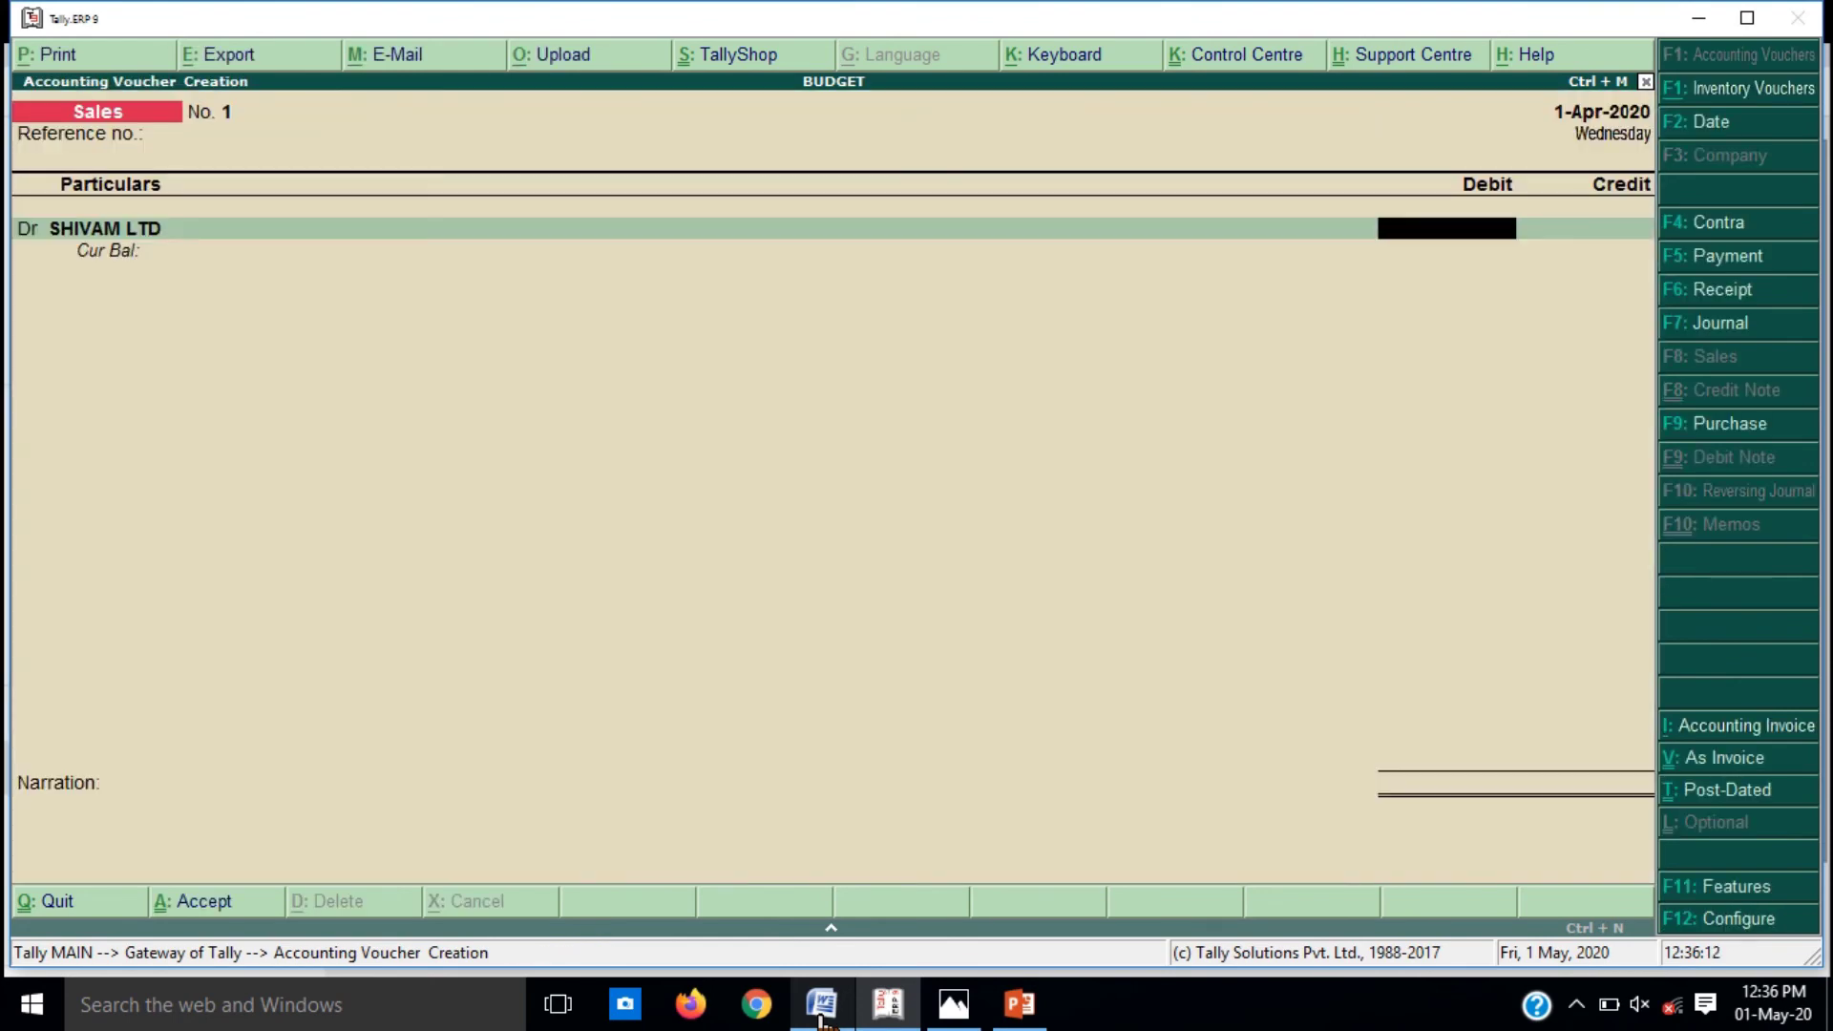
Step: Debit SHIVAM LTD 40,000 and credit the SALES ledger on Sales voucher 1
{"action": "left_click", "coordinate": [819, 1017]}
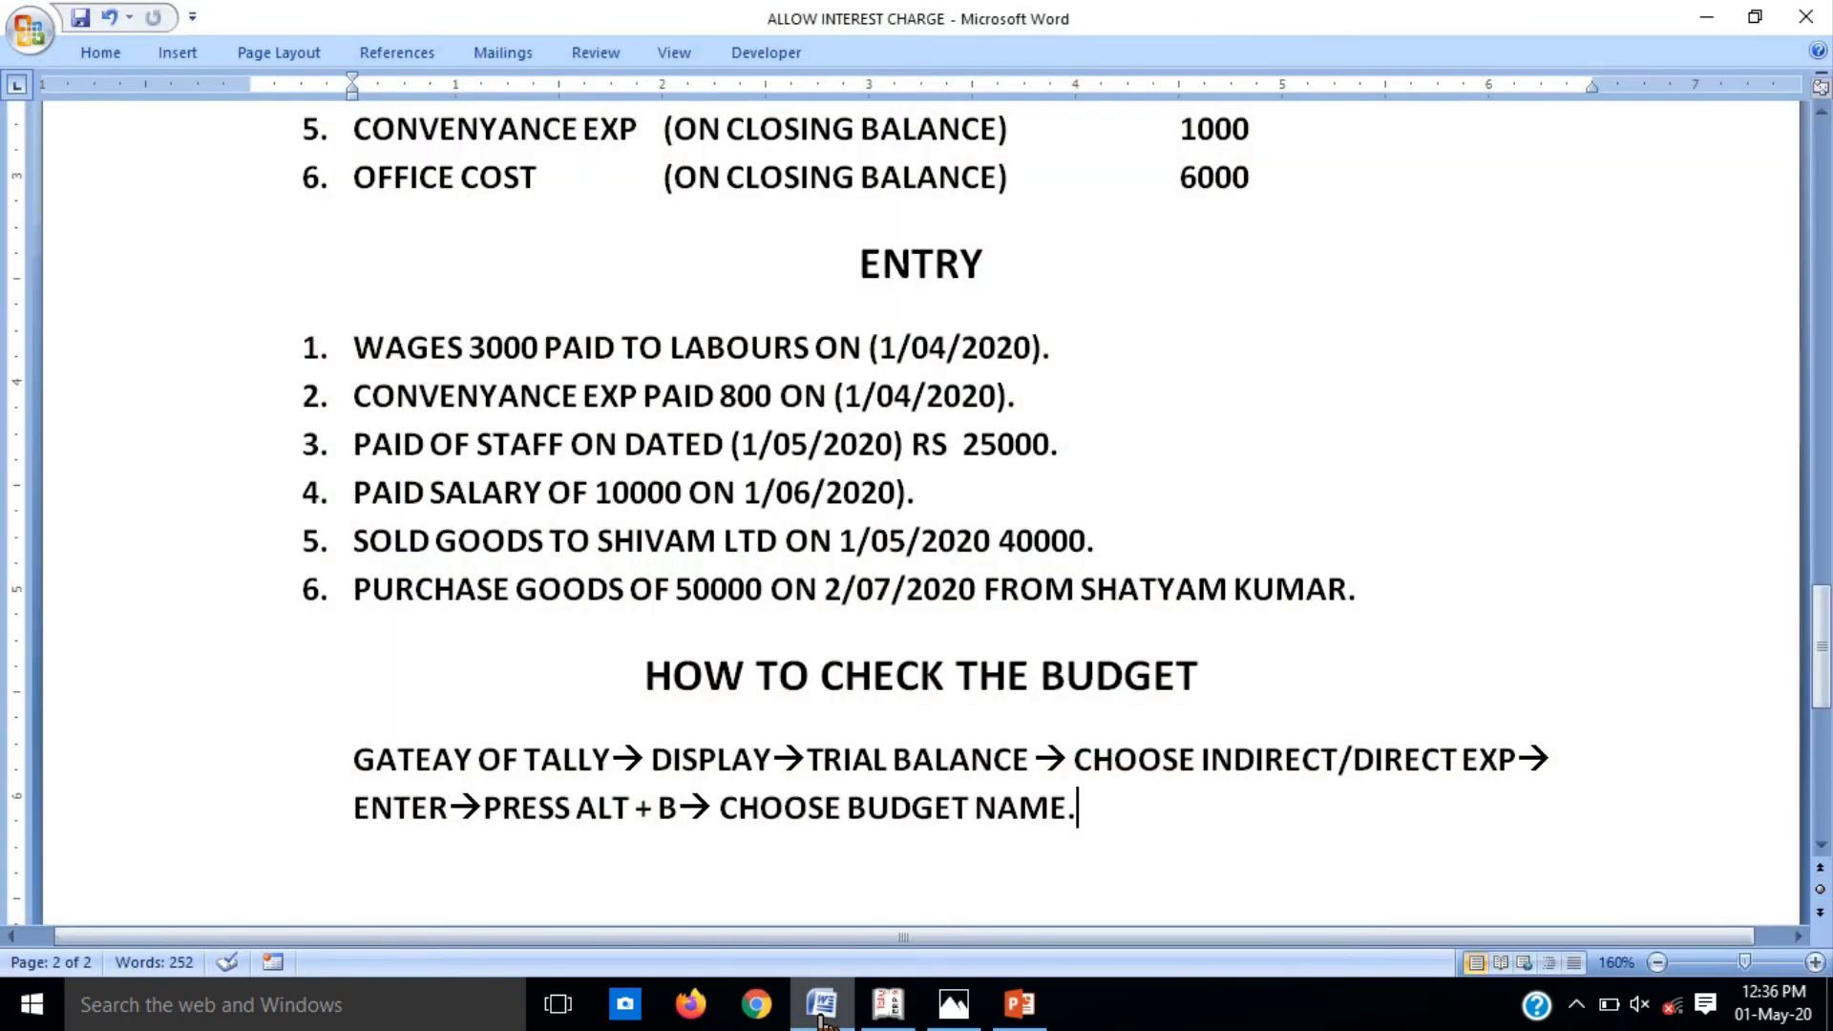
{"action": "left_click", "coordinate": [819, 1017]}
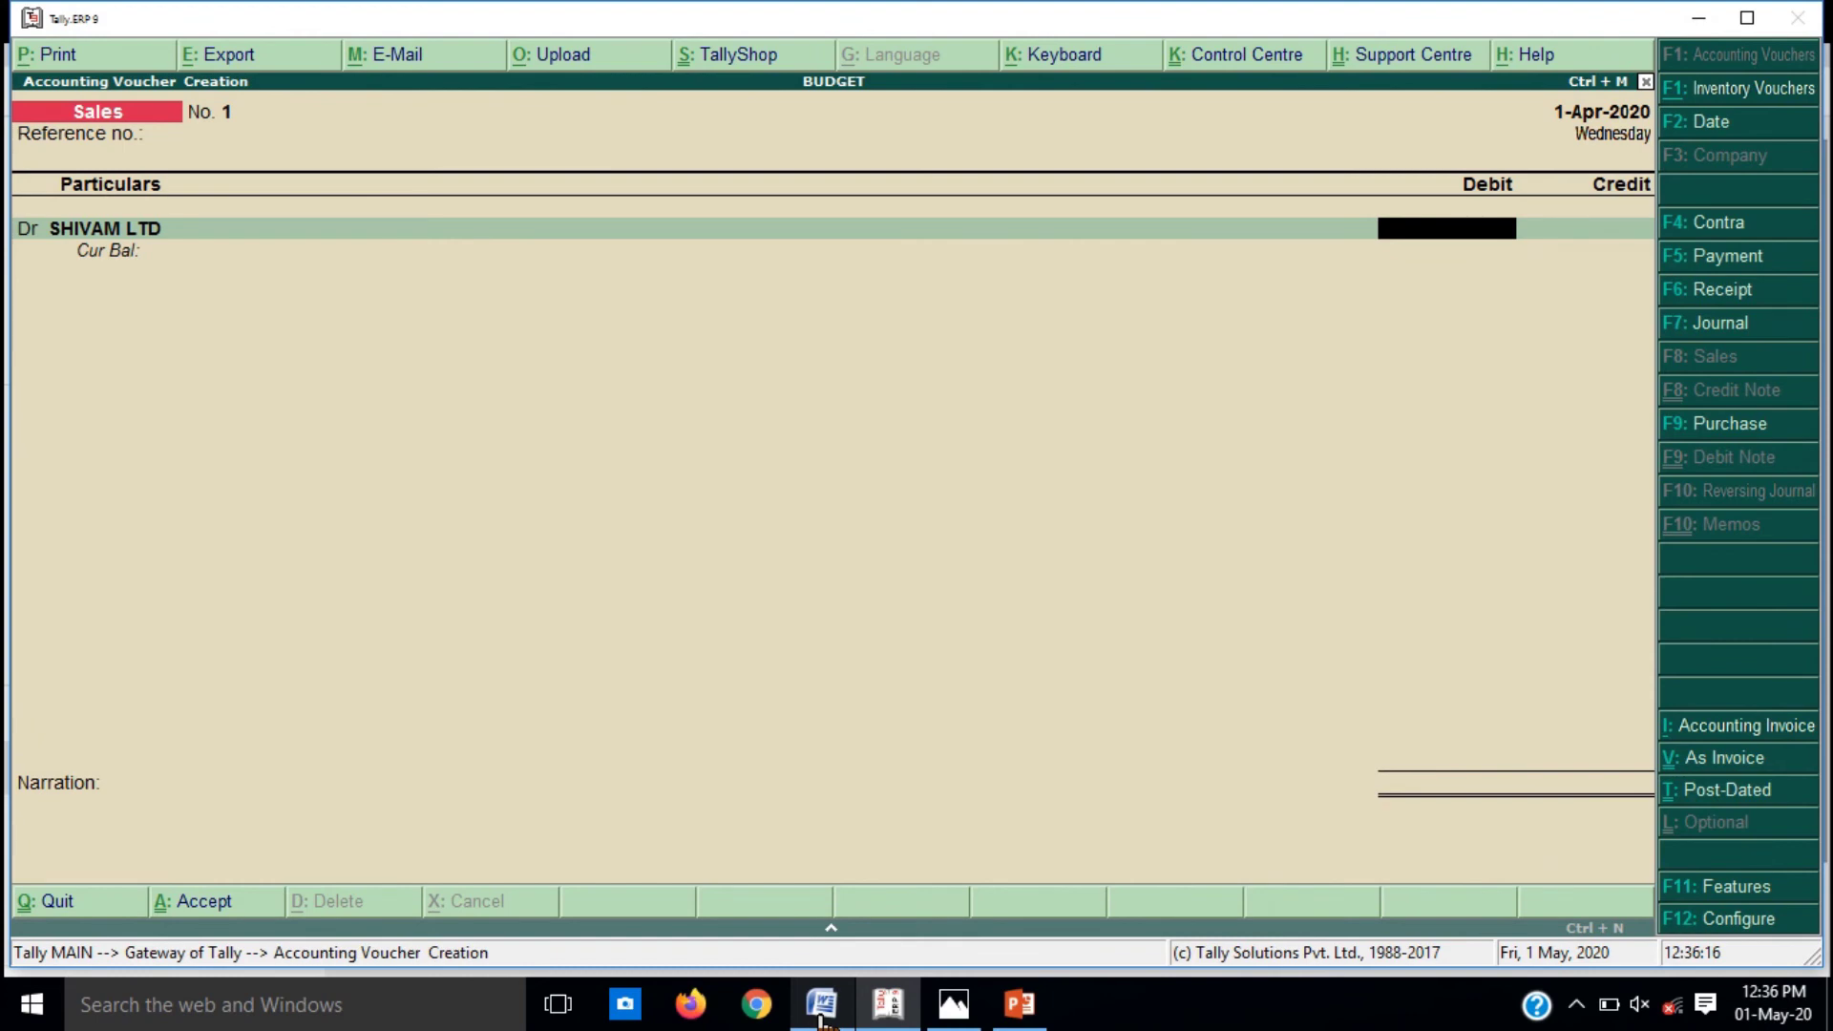
{"action": "type", "text": "40000"}
{"action": "key", "text": "Return"}
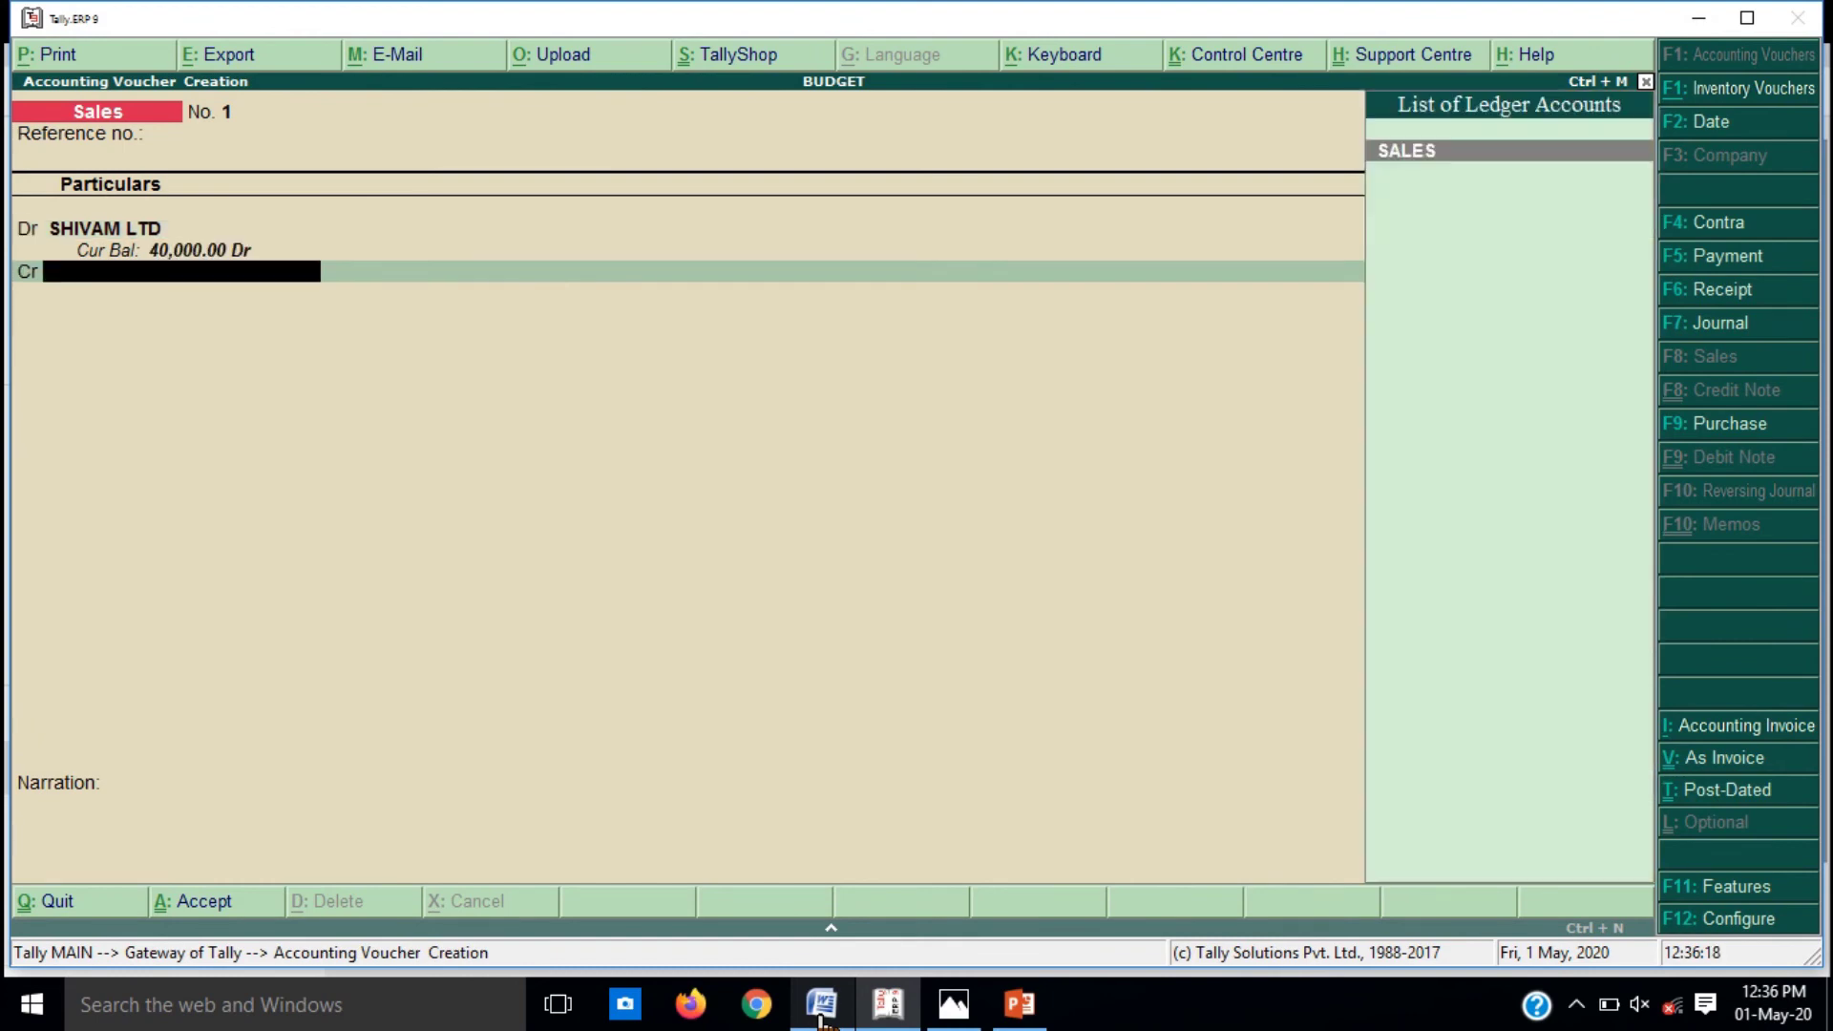
{"action": "key", "text": "Return"}
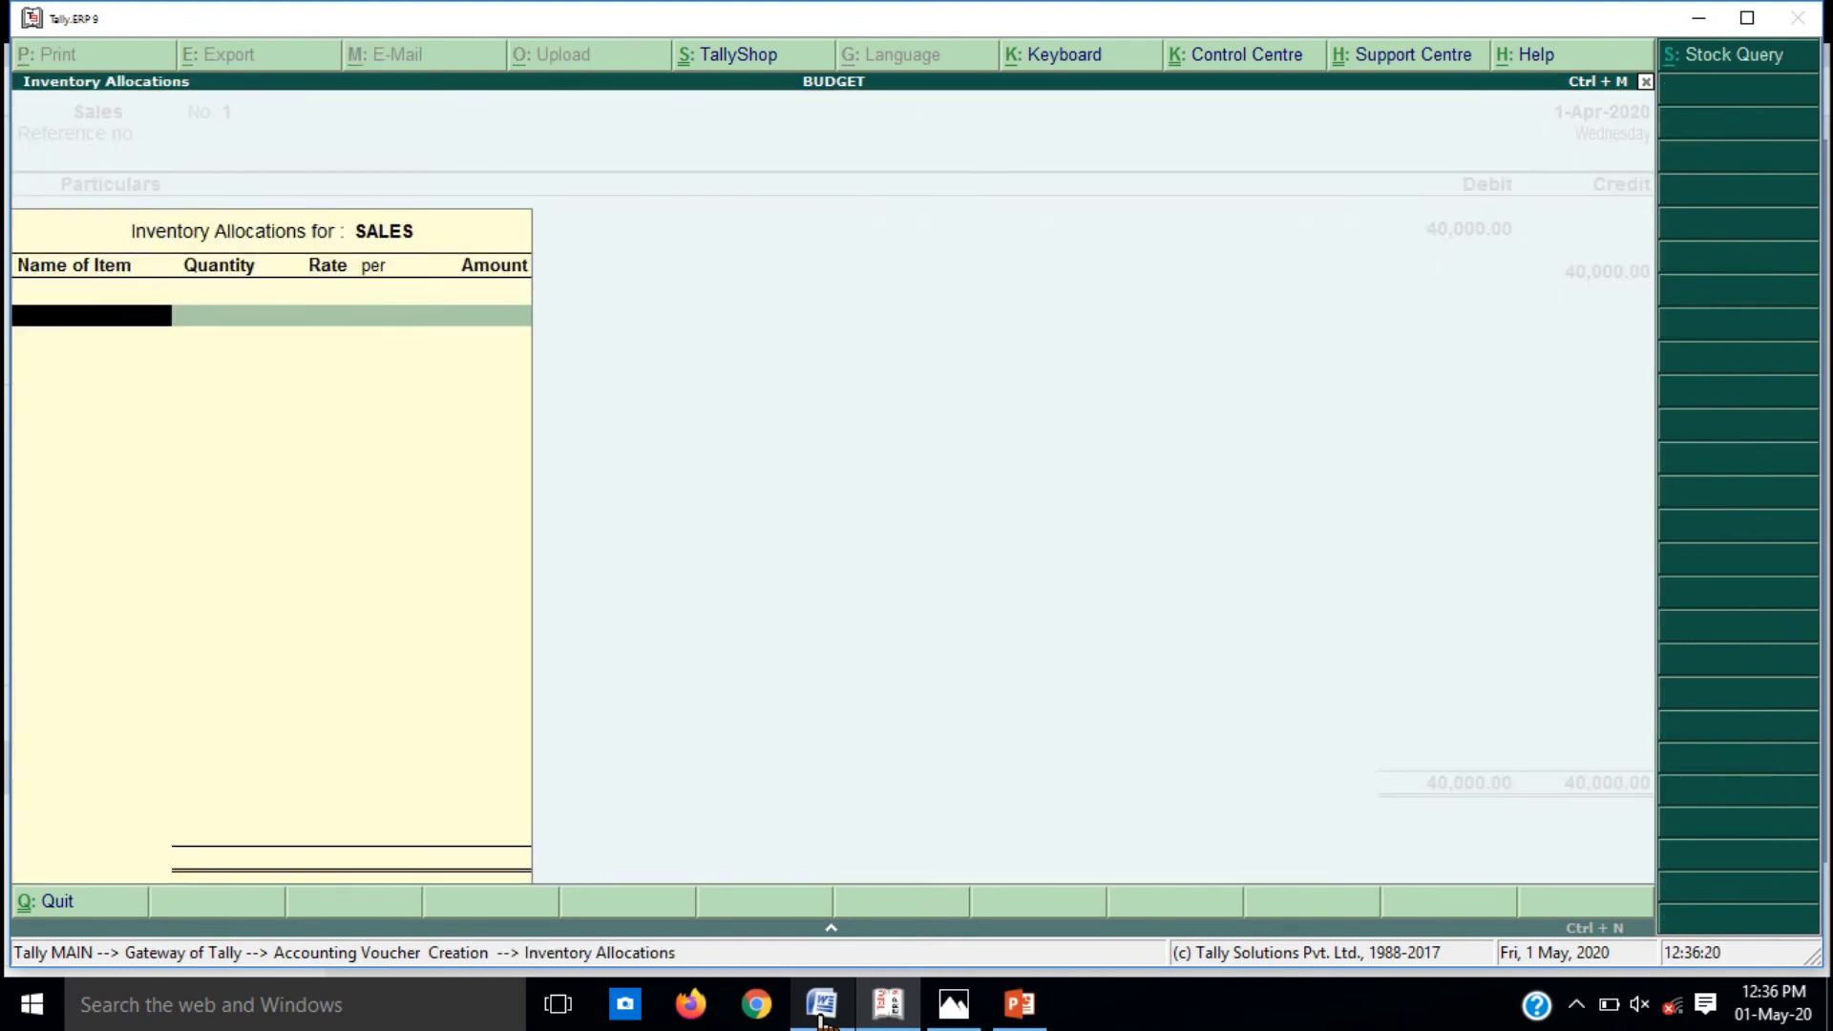
Step: Save Sales voucher 1 without inventory allocations and bring the Word entry notes forward
{"action": "key", "text": "Escape"}
{"action": "key", "text": "Return"}
{"action": "key", "text": "Return"}
{"action": "key", "text": "Return"}
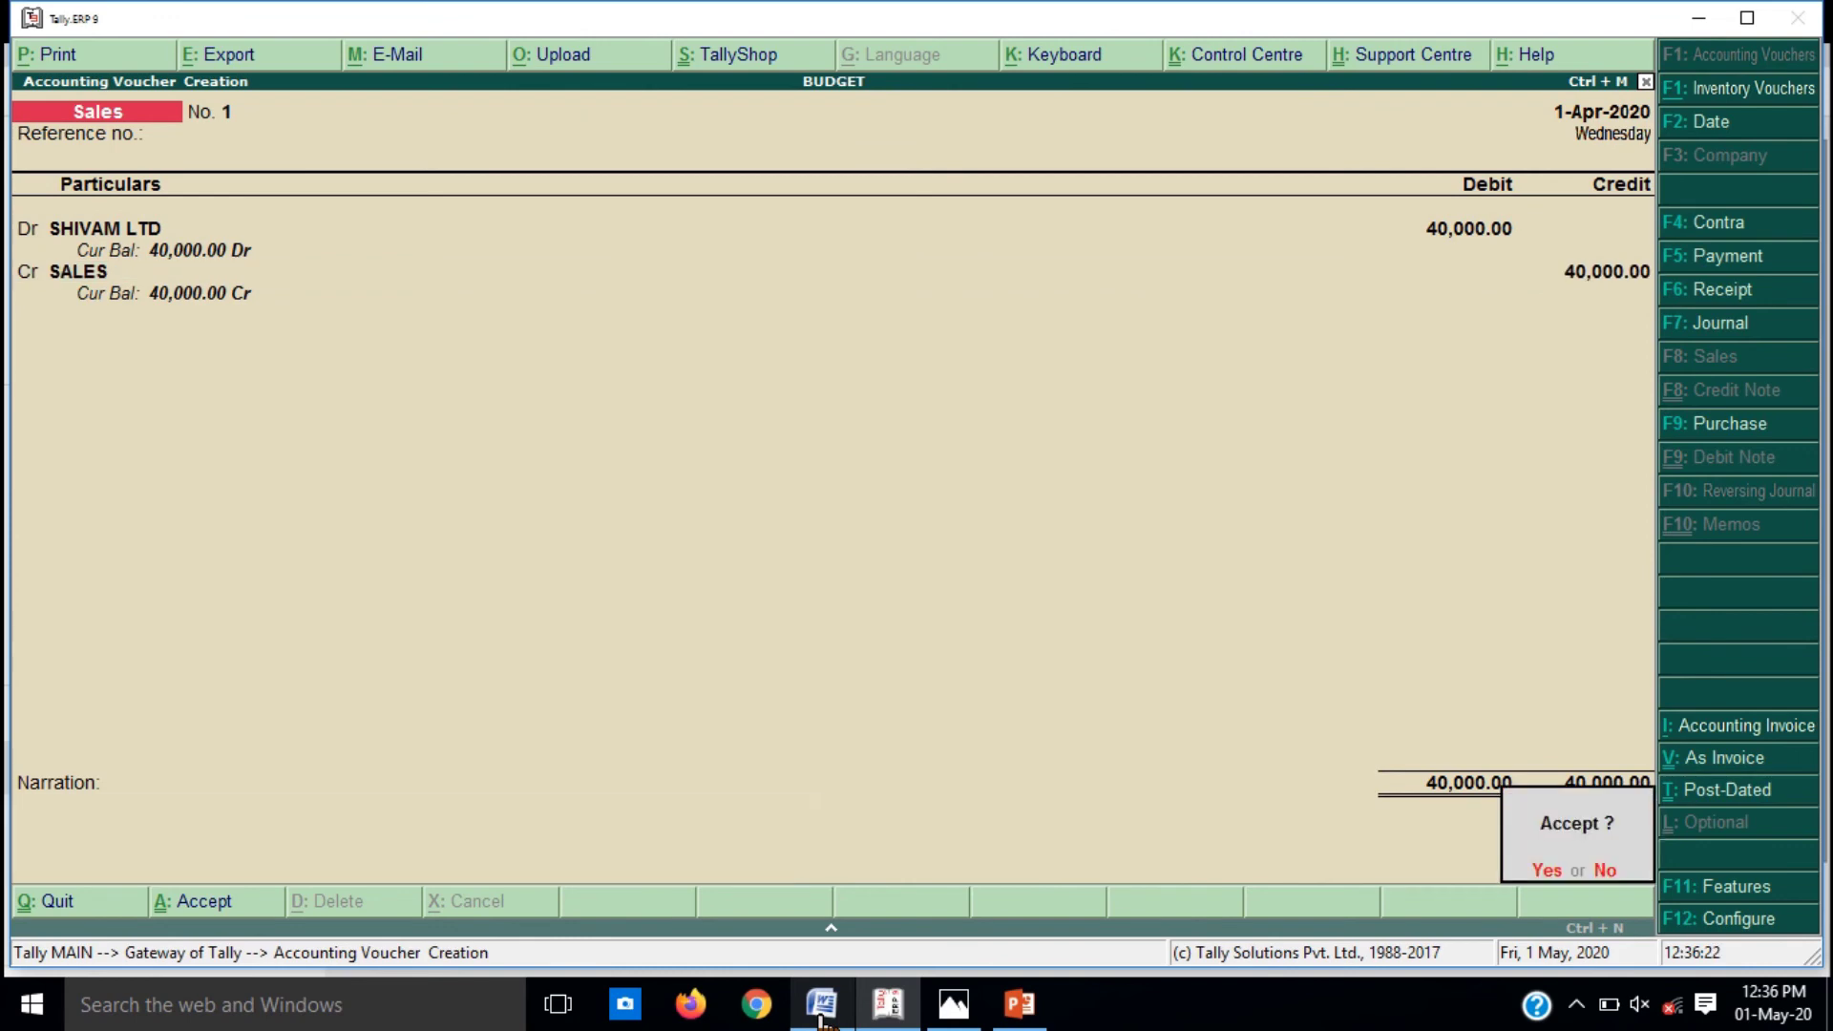
{"action": "key", "text": "y"}
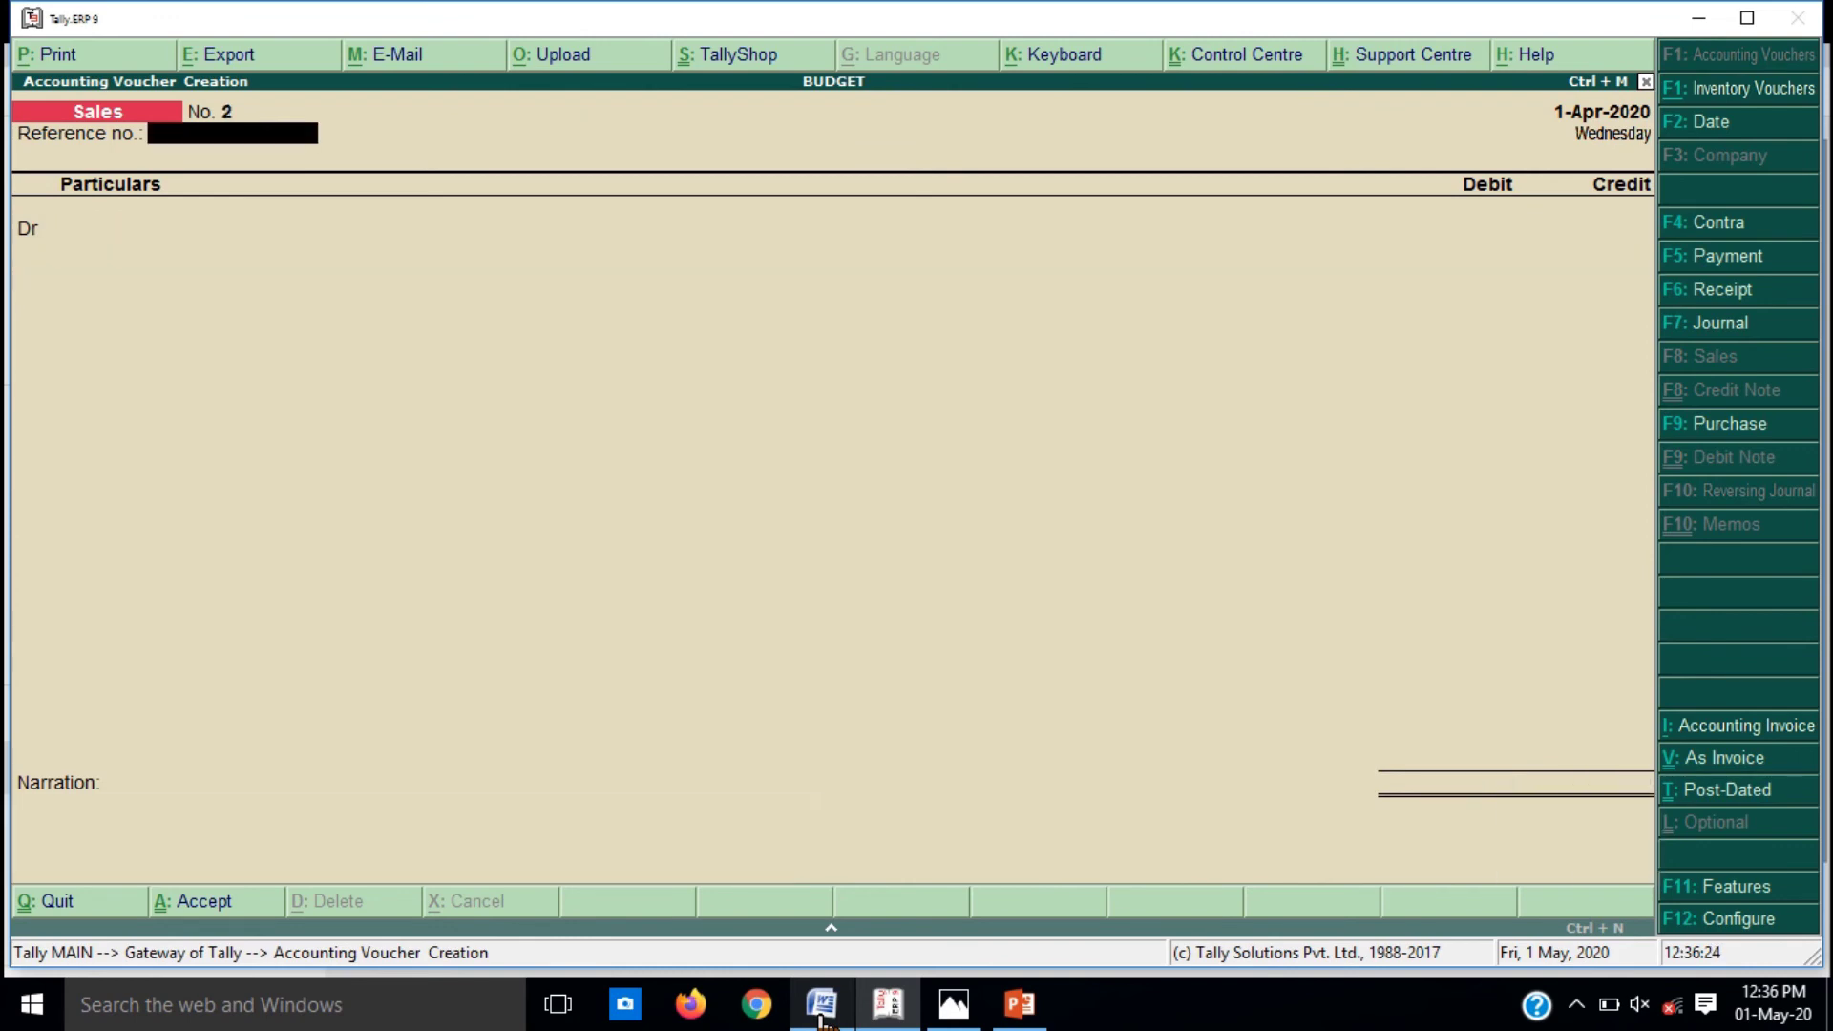
{"action": "left_click", "coordinate": [819, 1017]}
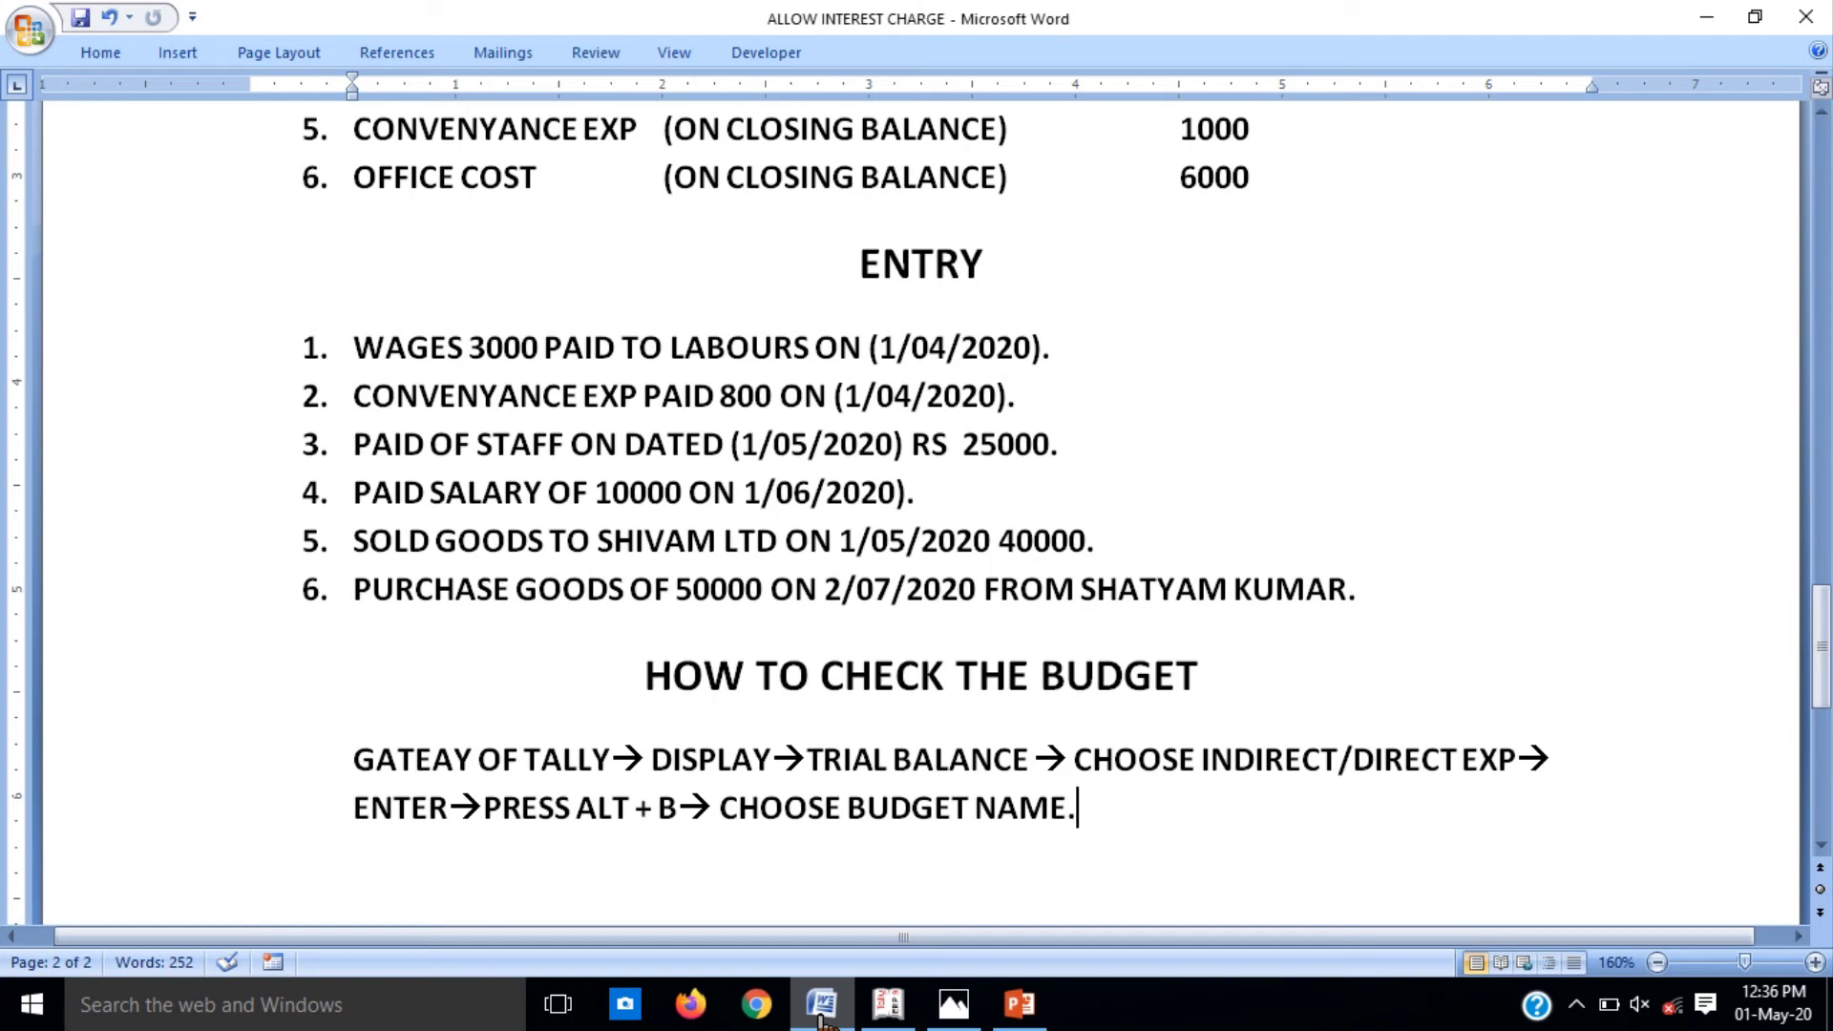
Step: Minimise the Word entry notes to return to Tally's blank Sales voucher No. 2
{"action": "left_click", "coordinate": [819, 1018]}
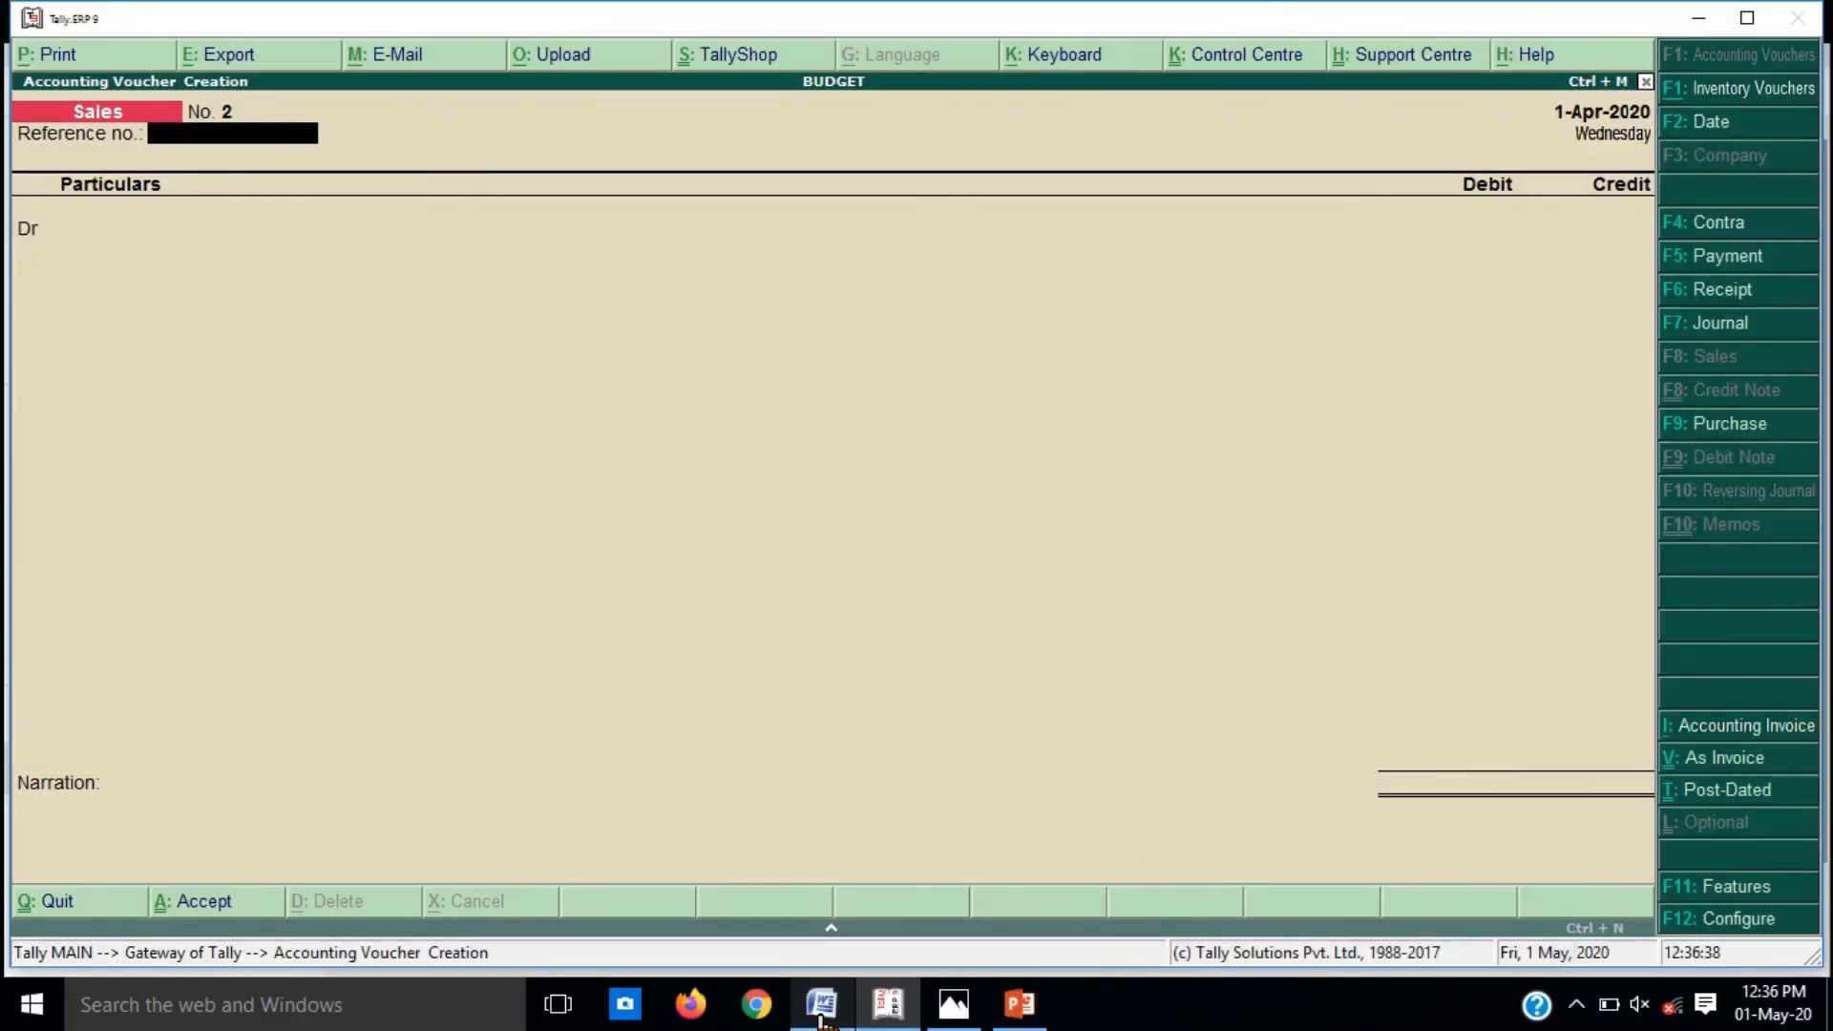
Step: Switch to a Purchase voucher in voucher mode, ready on the credit line
{"action": "key", "text": "F9"}
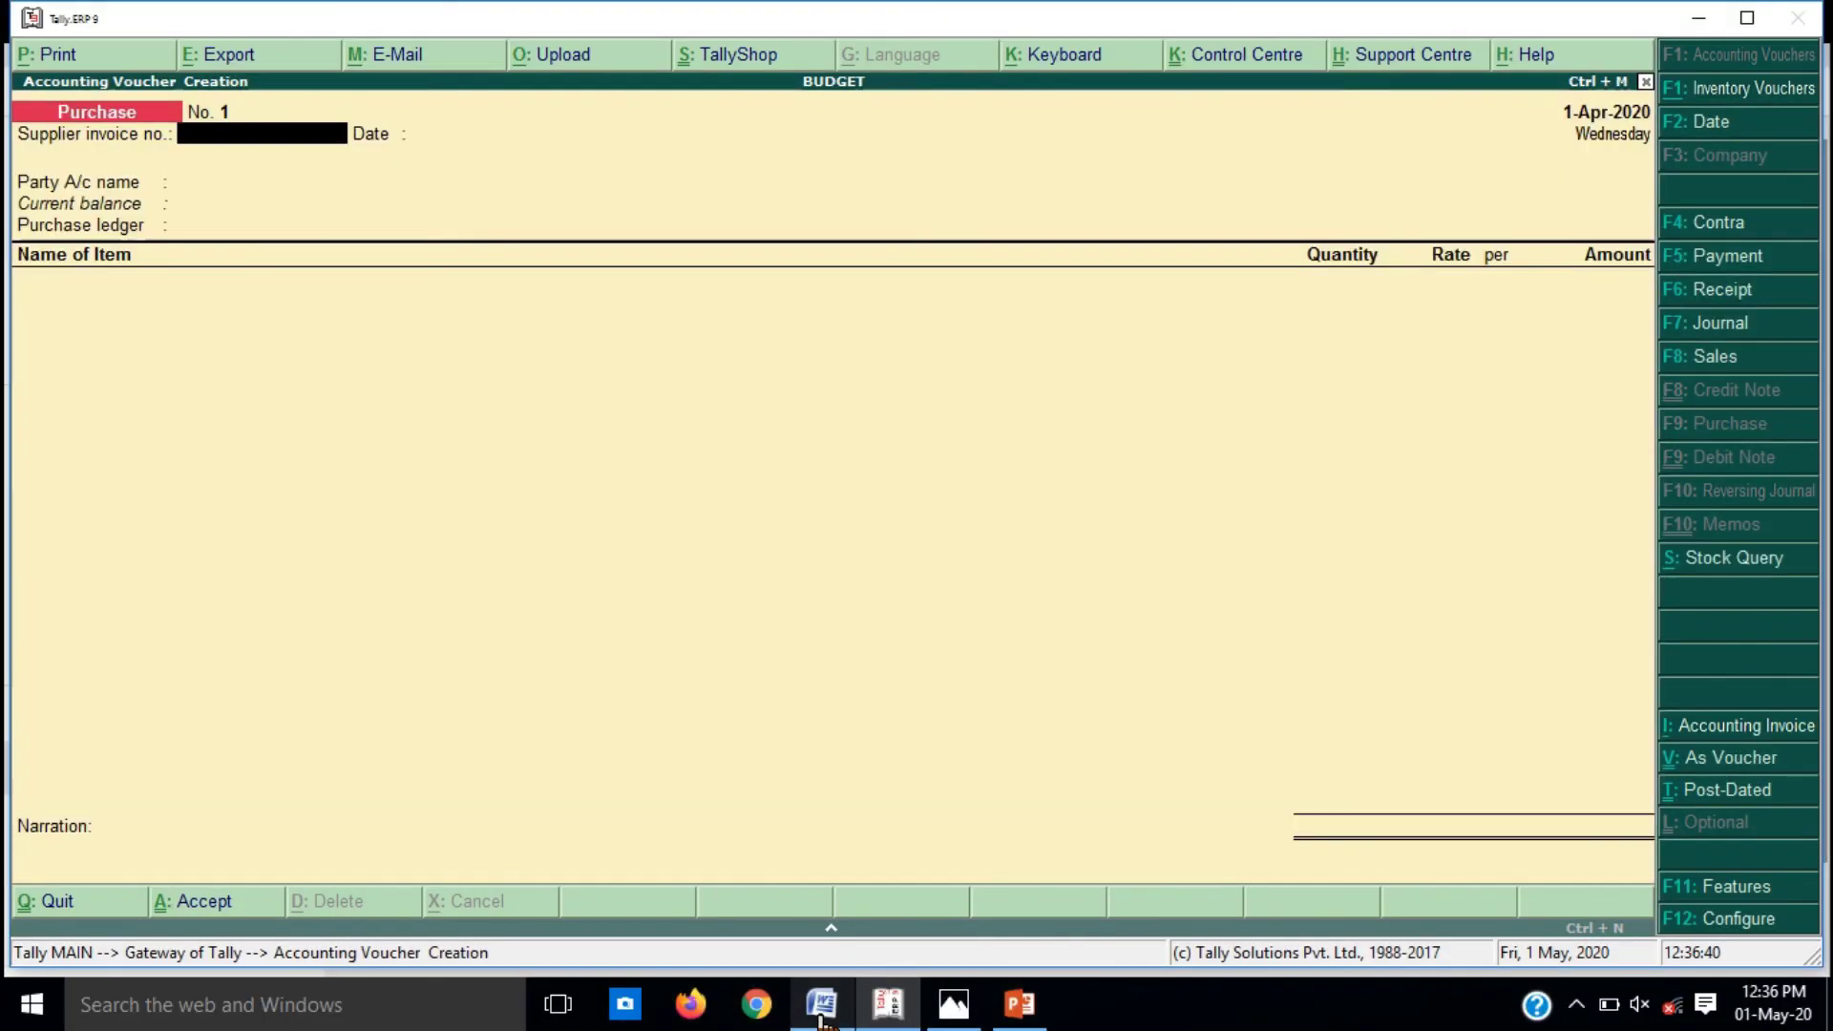
{"action": "key", "text": "ctrl+v"}
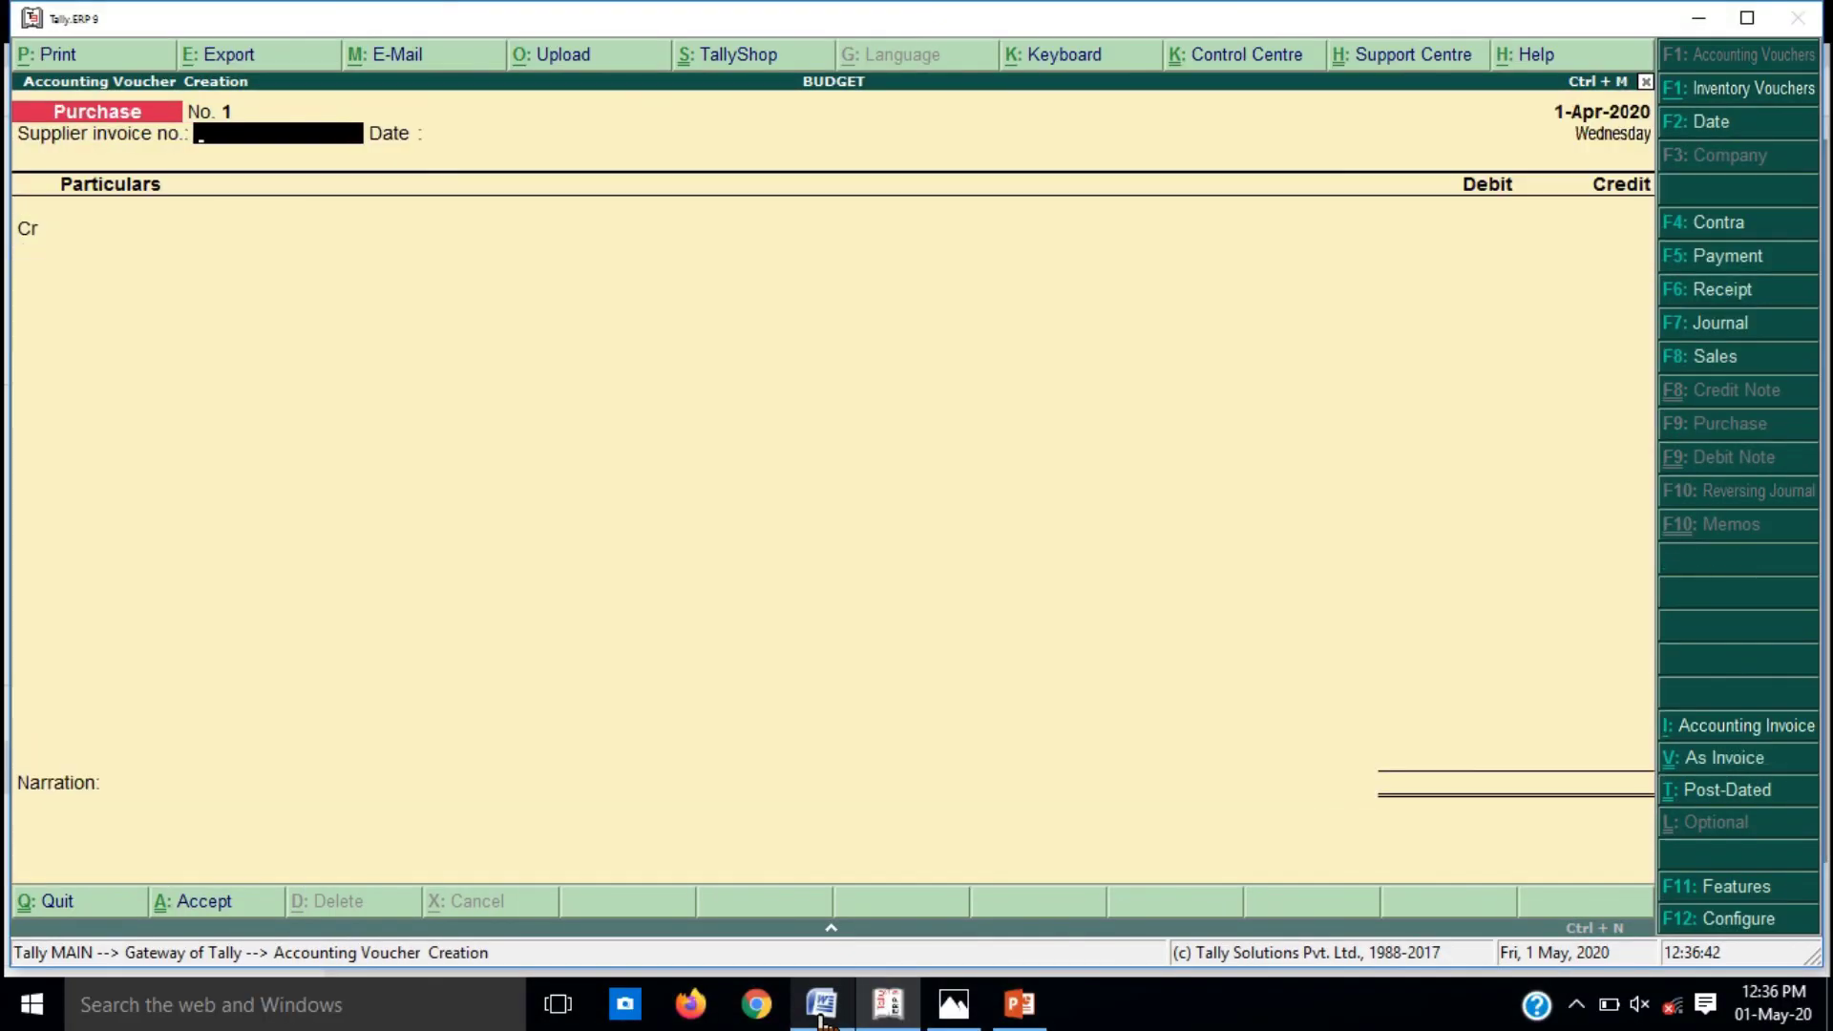
{"action": "key", "text": "Return"}
{"action": "key", "text": "Return"}
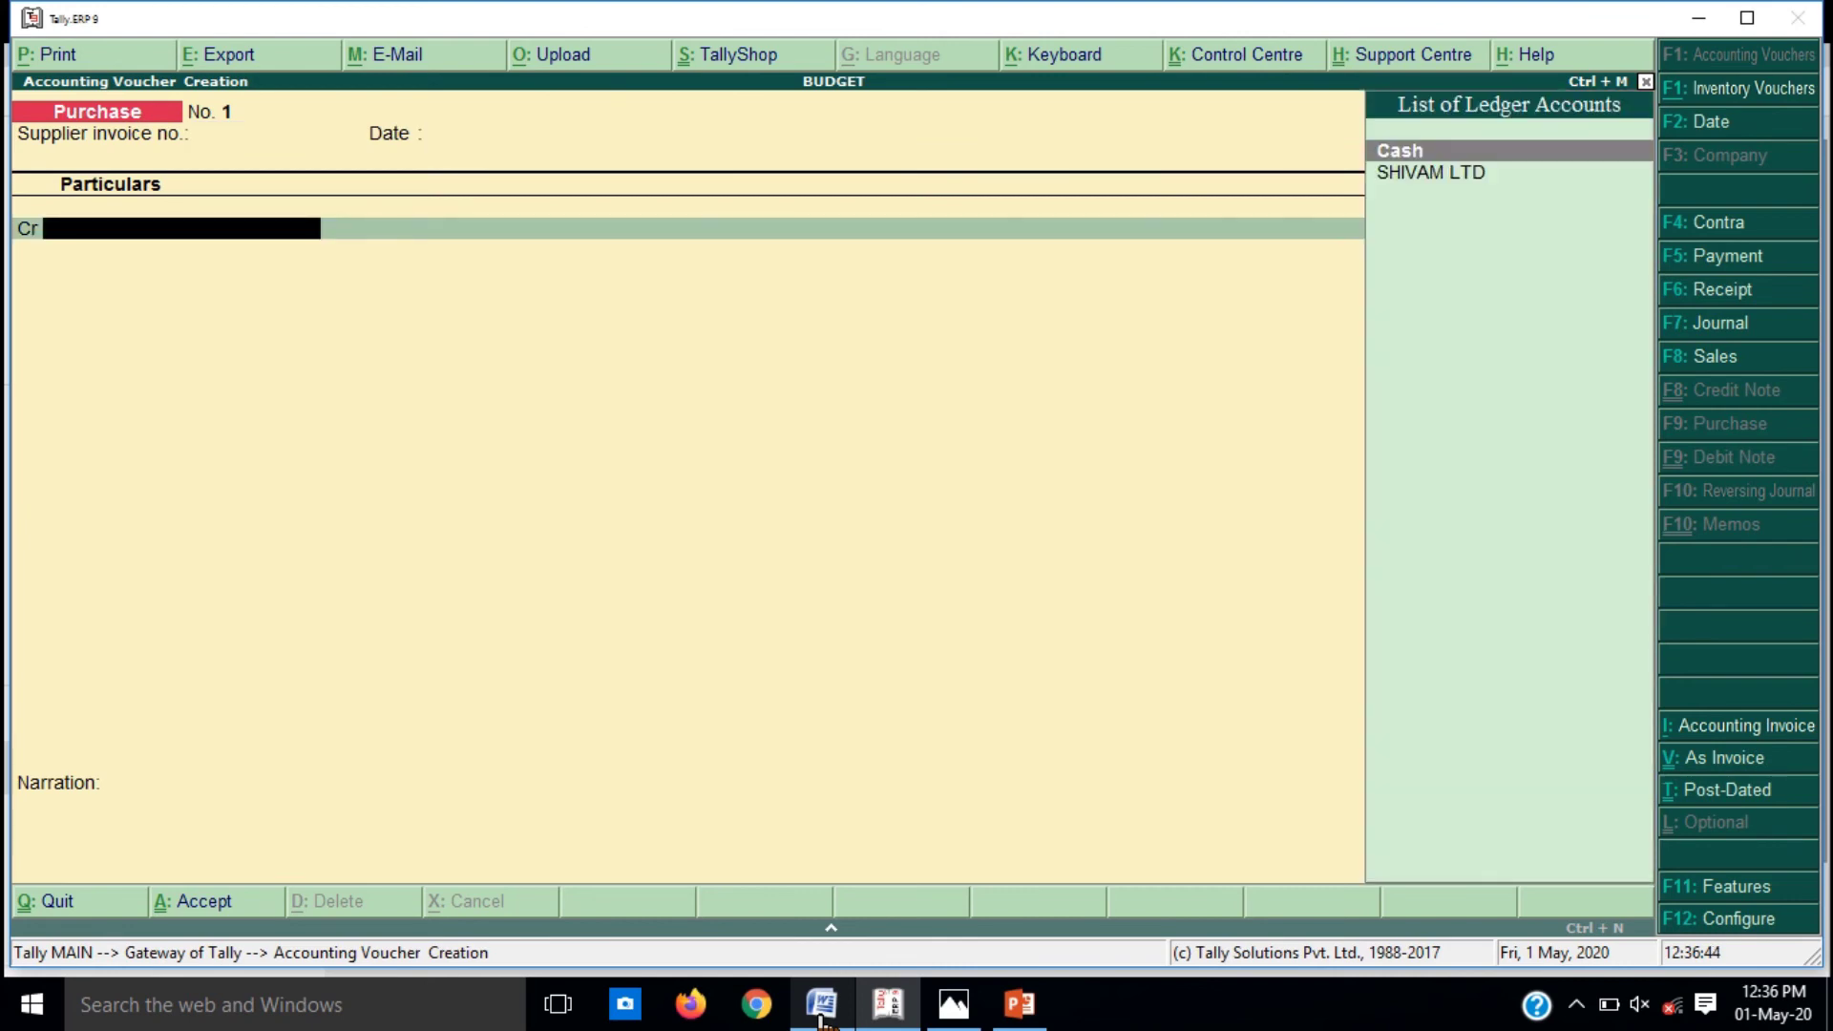
Step: Create ledger SHATYAM PVT LTD under Sundry Creditors as the credited supplier, skipping mailing details
{"action": "key", "text": "alt+c"}
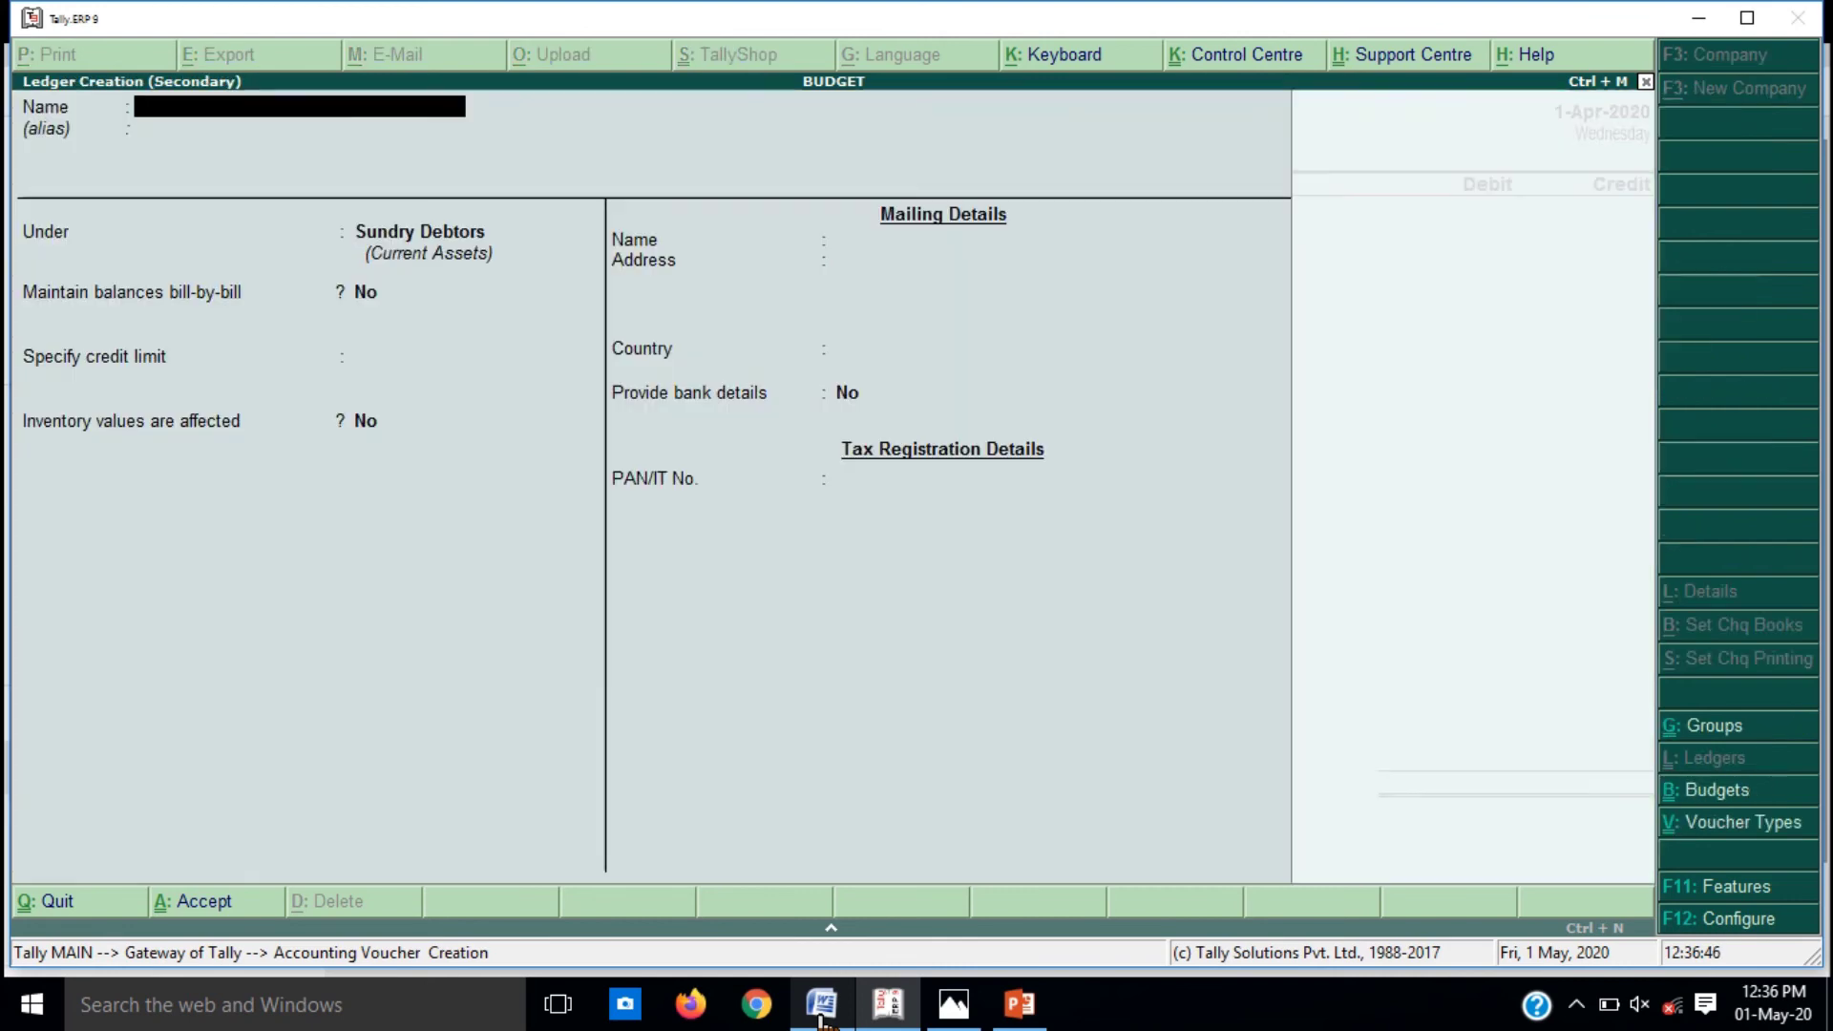
{"action": "type", "text": "SHATYA"}
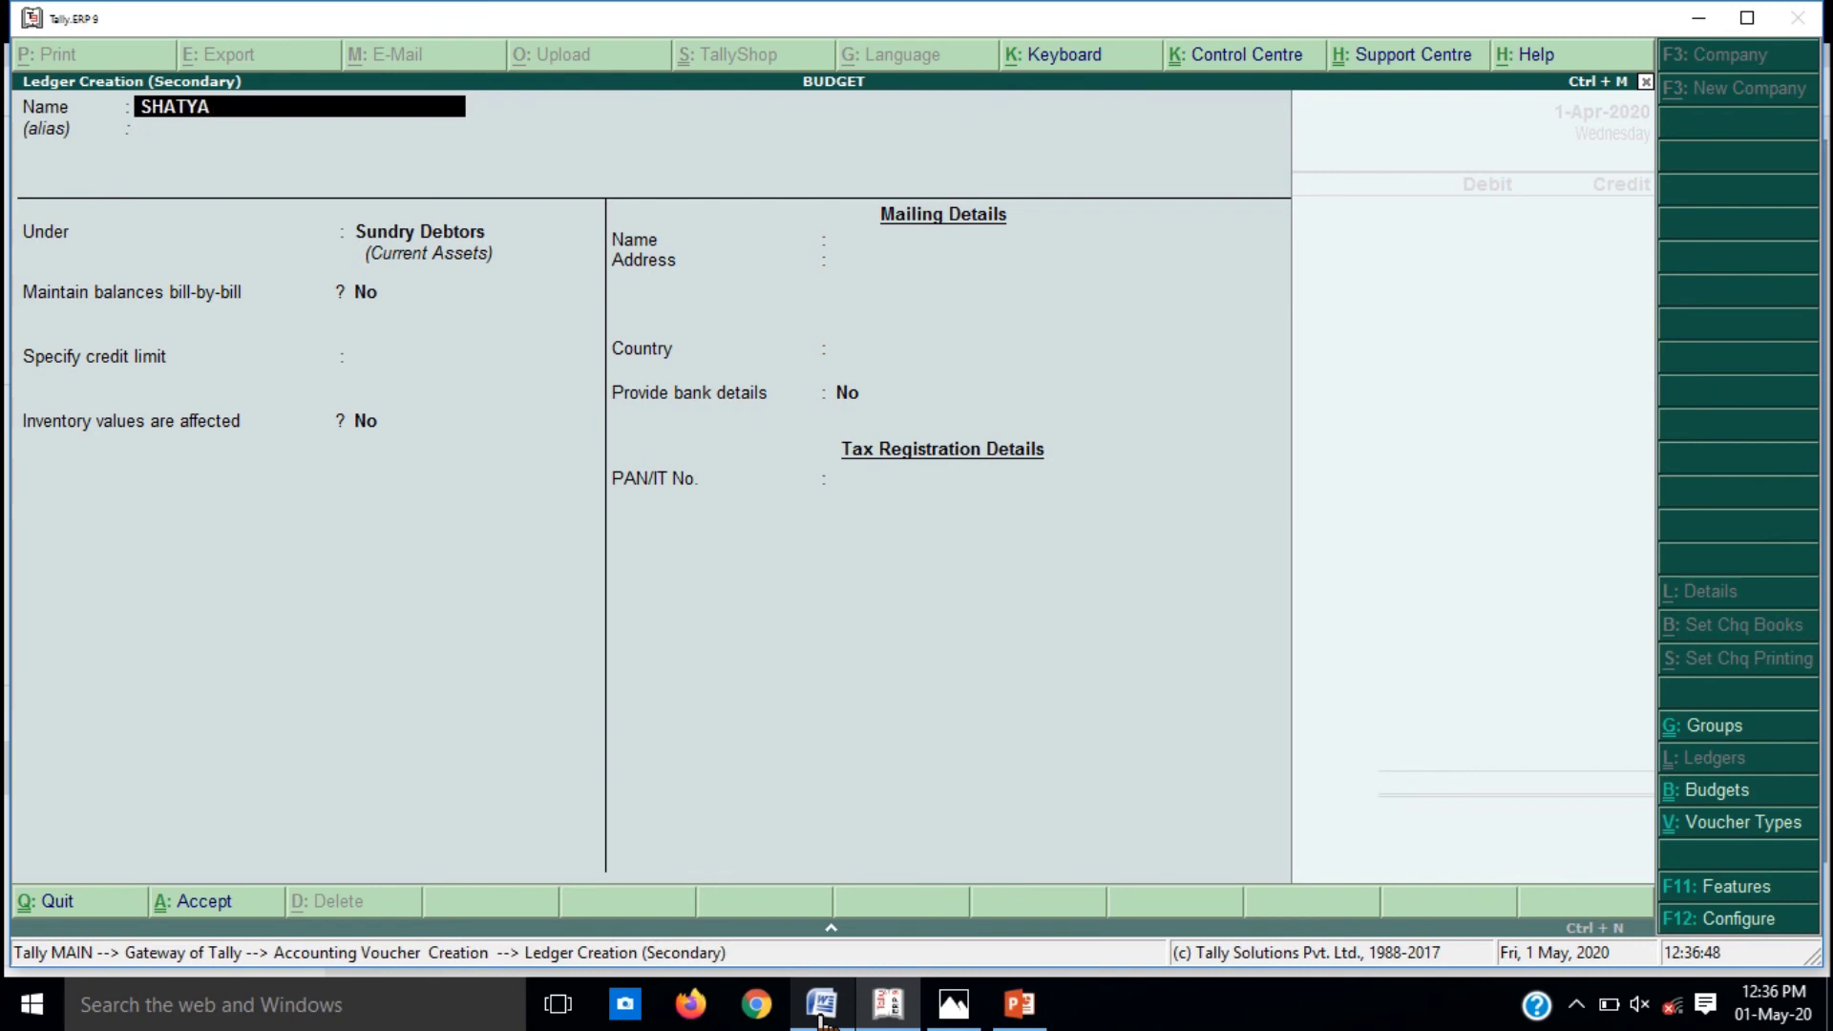
{"action": "type", "text": "M PVT LTD"}
{"action": "key", "text": "Return"}
{"action": "key", "text": "Return"}
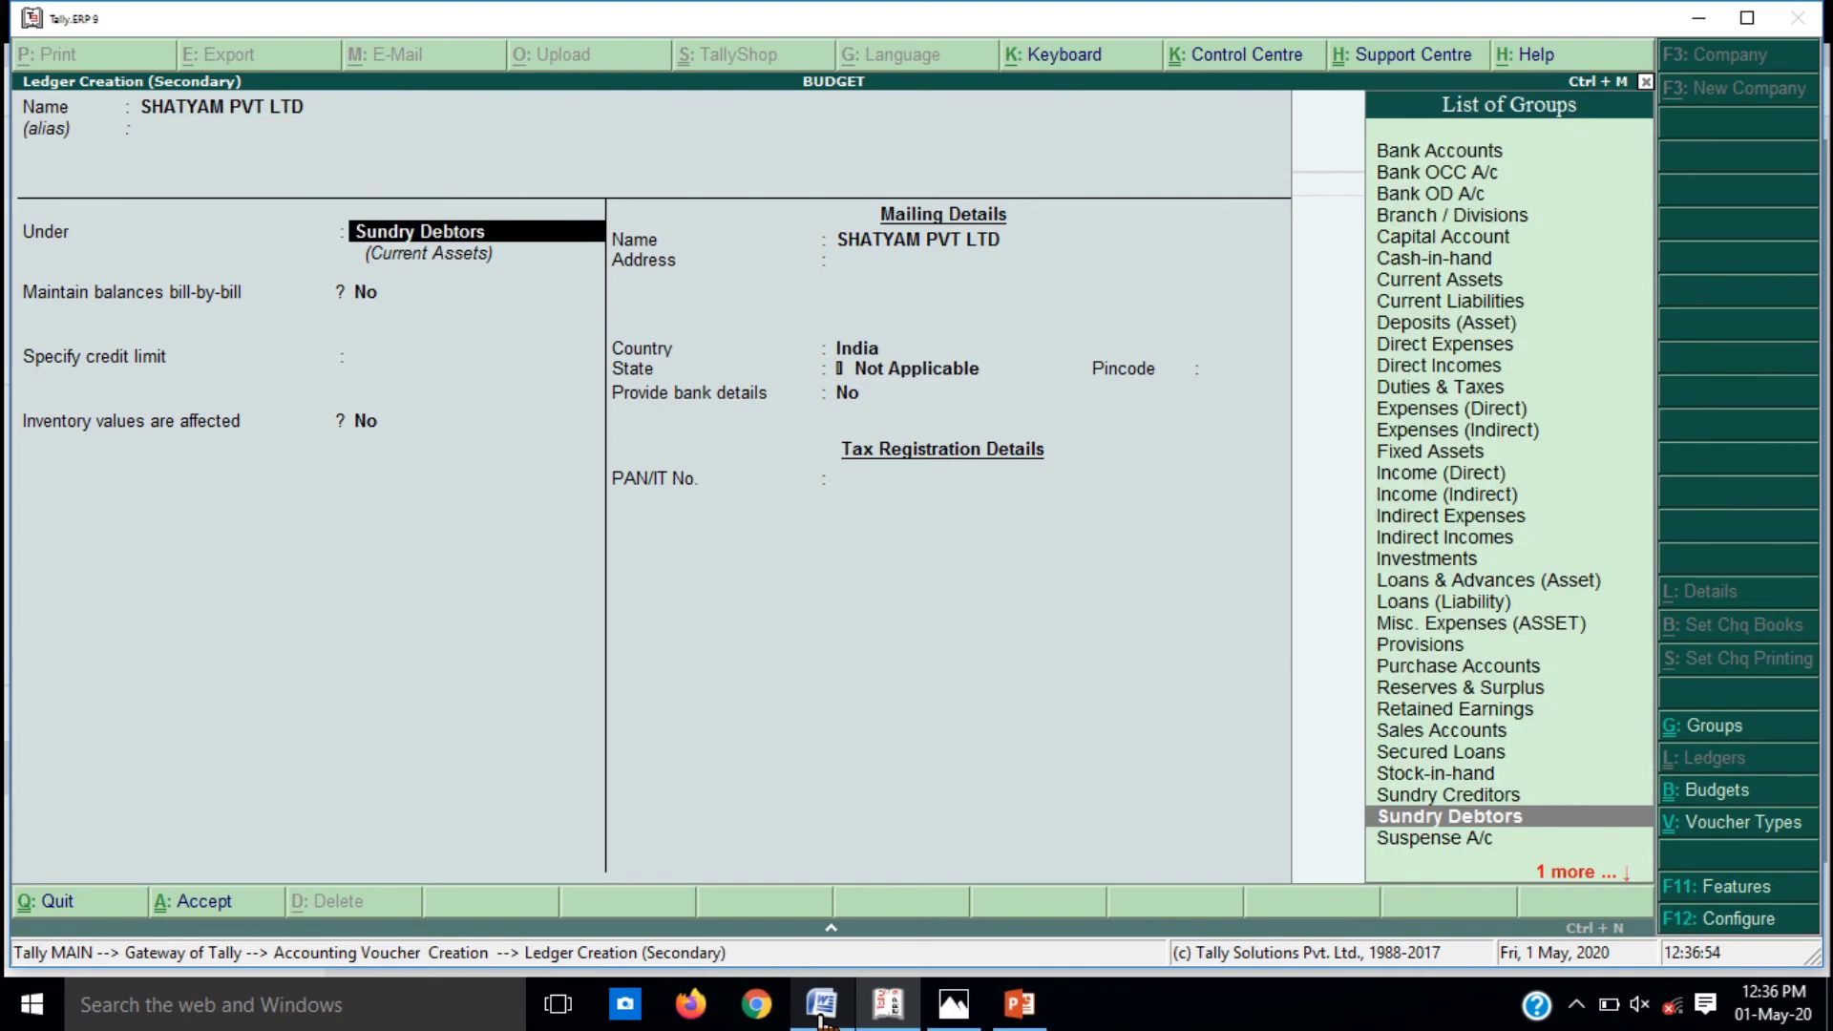
{"action": "type", "text": "SU"}
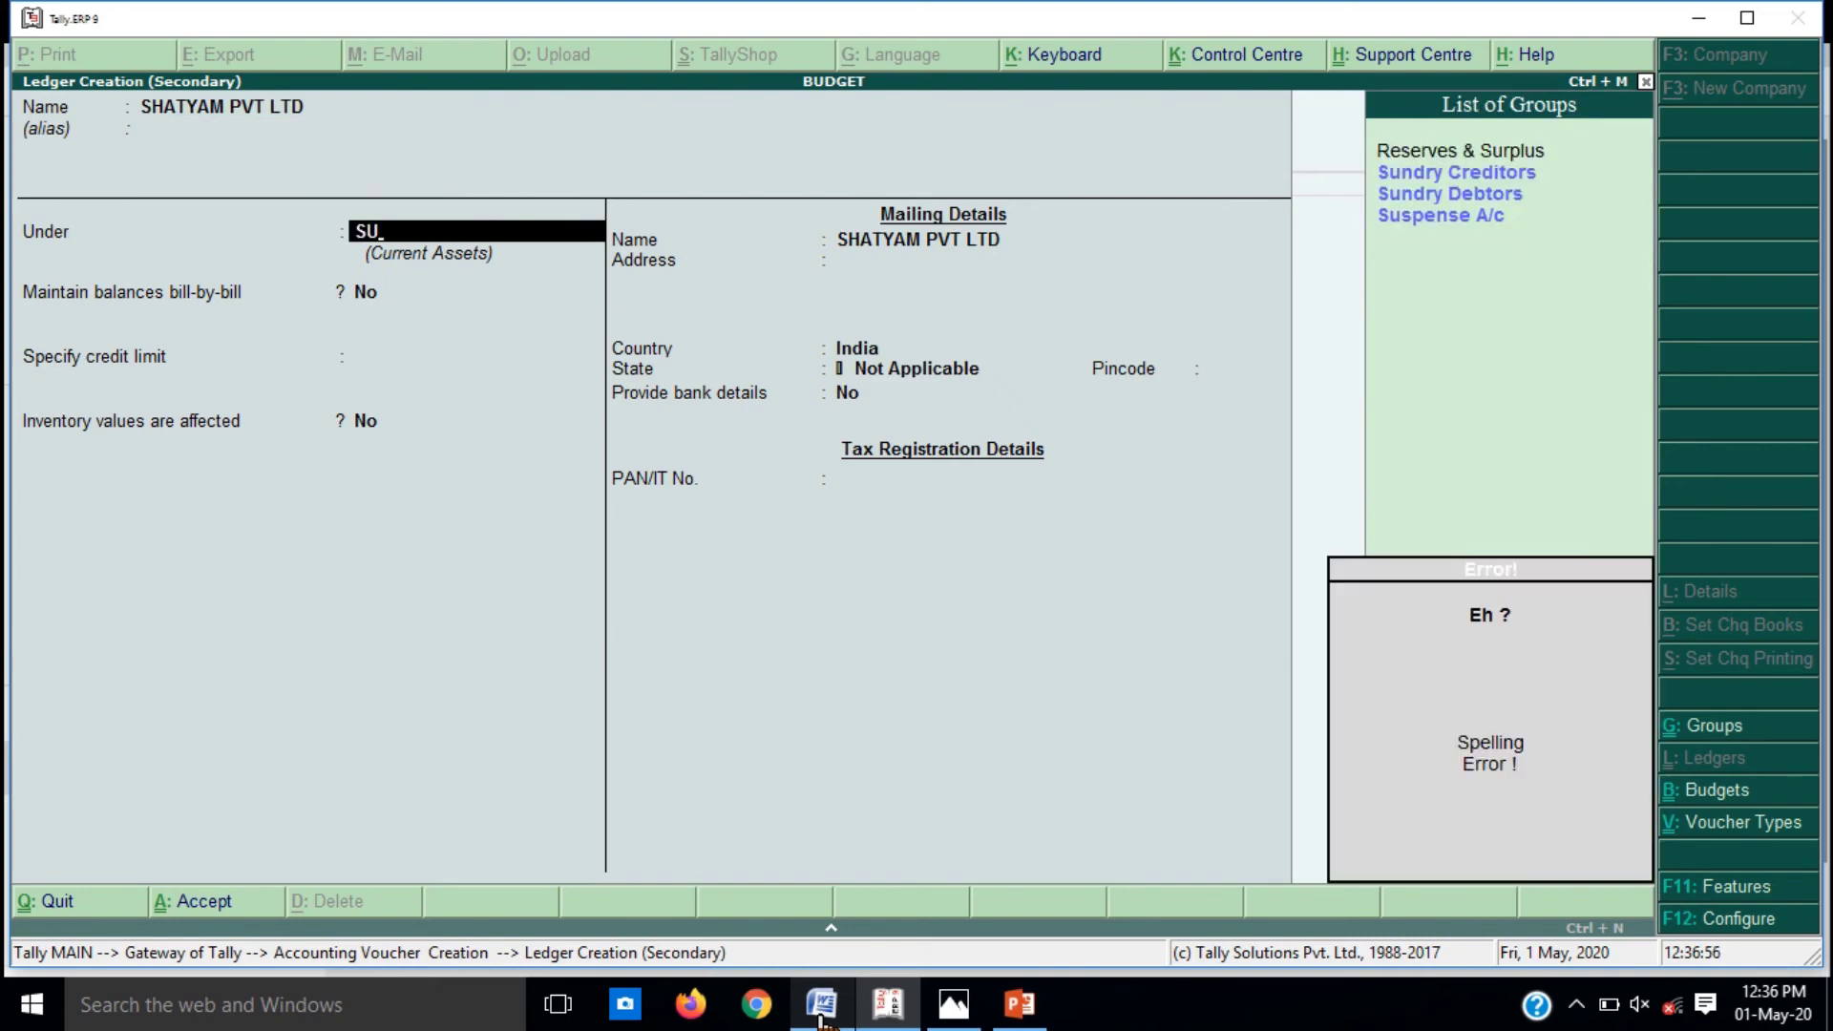
{"action": "key", "text": "Down"}
{"action": "key", "text": "Up"}
{"action": "key", "text": "Return"}
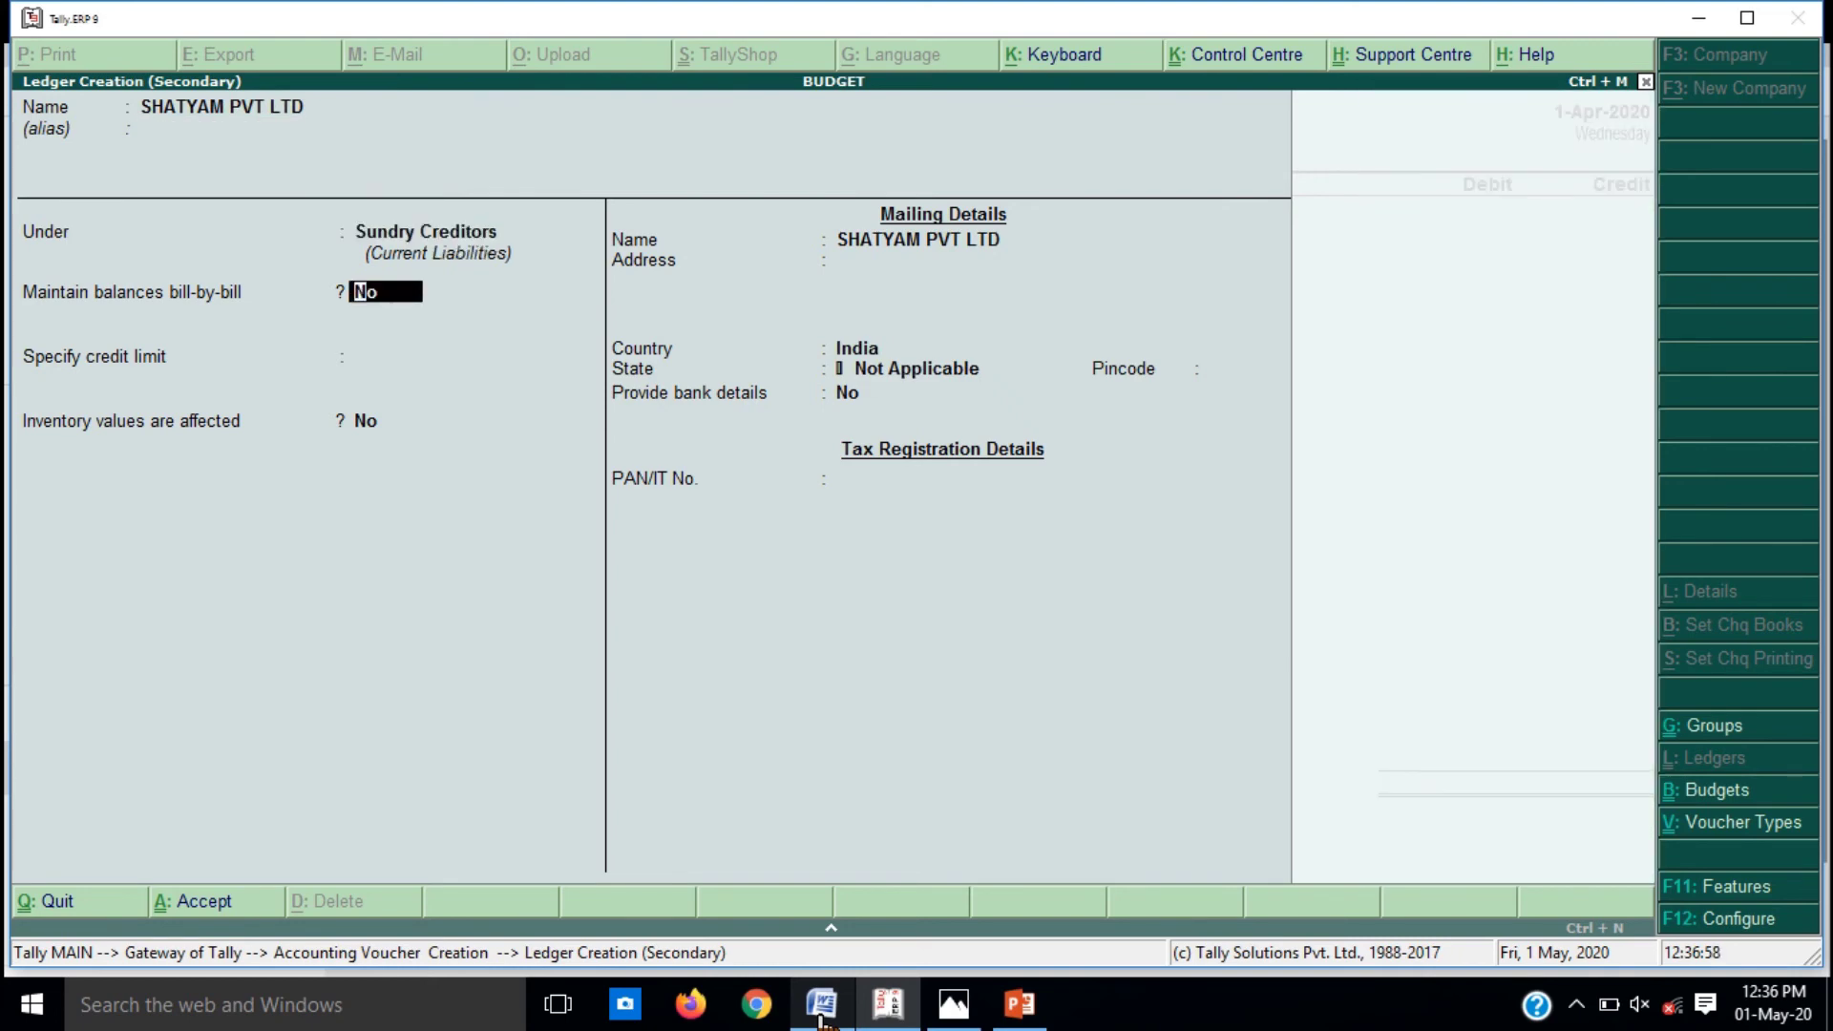
{"action": "key", "text": "Return"}
{"action": "key", "text": "Return"}
{"action": "key", "text": "Return"}
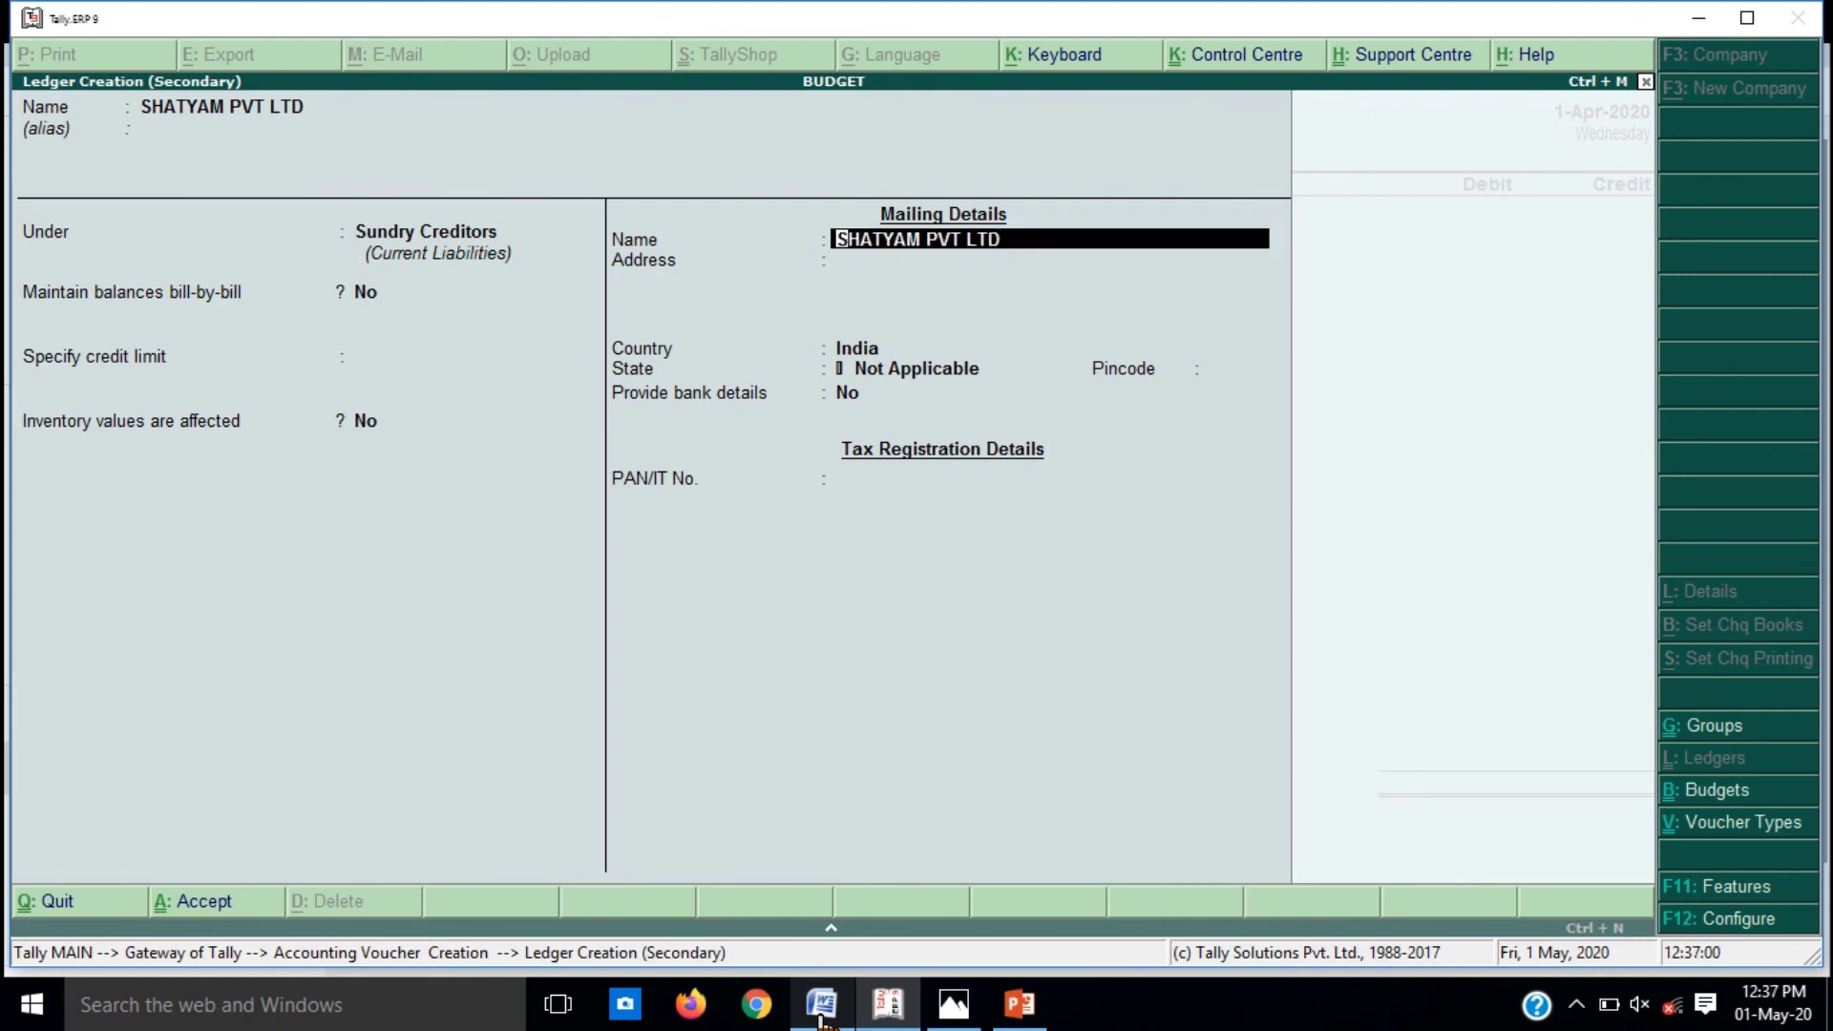
{"action": "key", "text": "ctrl+a"}
{"action": "key", "text": "Return"}
{"action": "key", "text": "ctrl+a"}
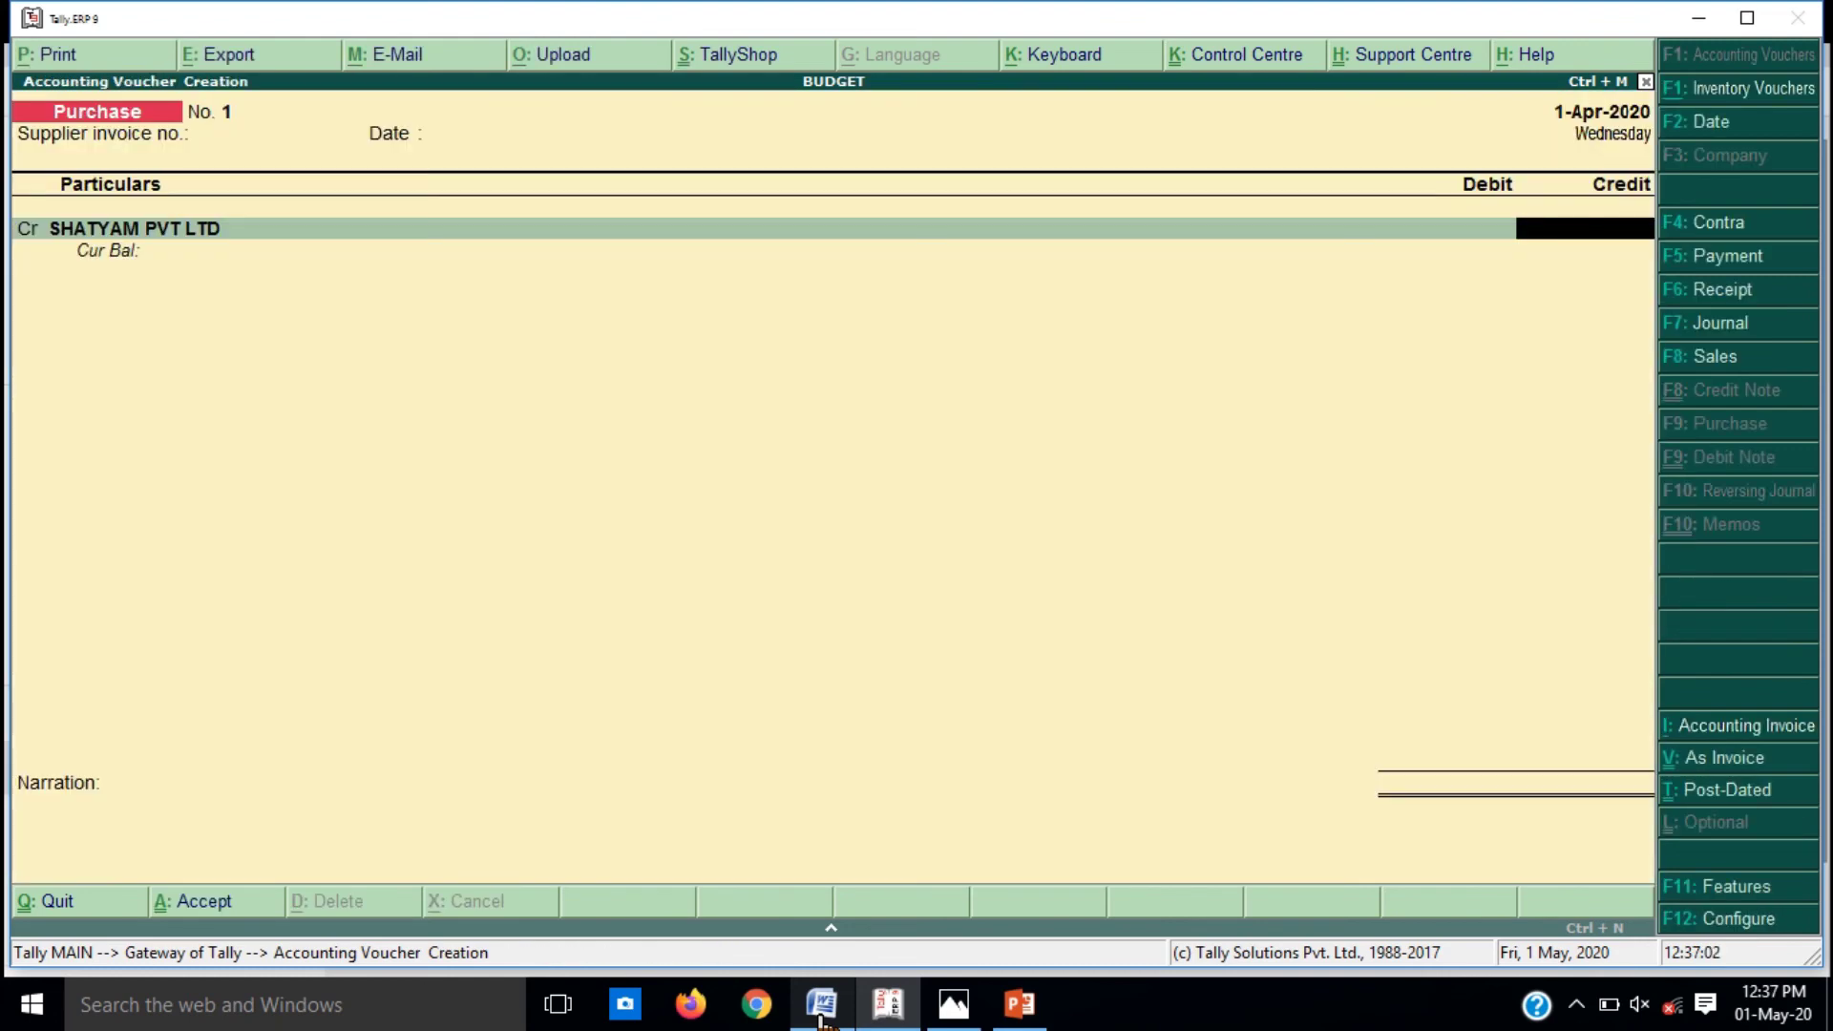
Step: Credit SHATYAM PVT LTD 50,000, debit PURCHASE A/C, and save Purchase voucher 1
{"action": "type", "text": "50000"}
{"action": "key", "text": "Return"}
{"action": "key", "text": "Return"}
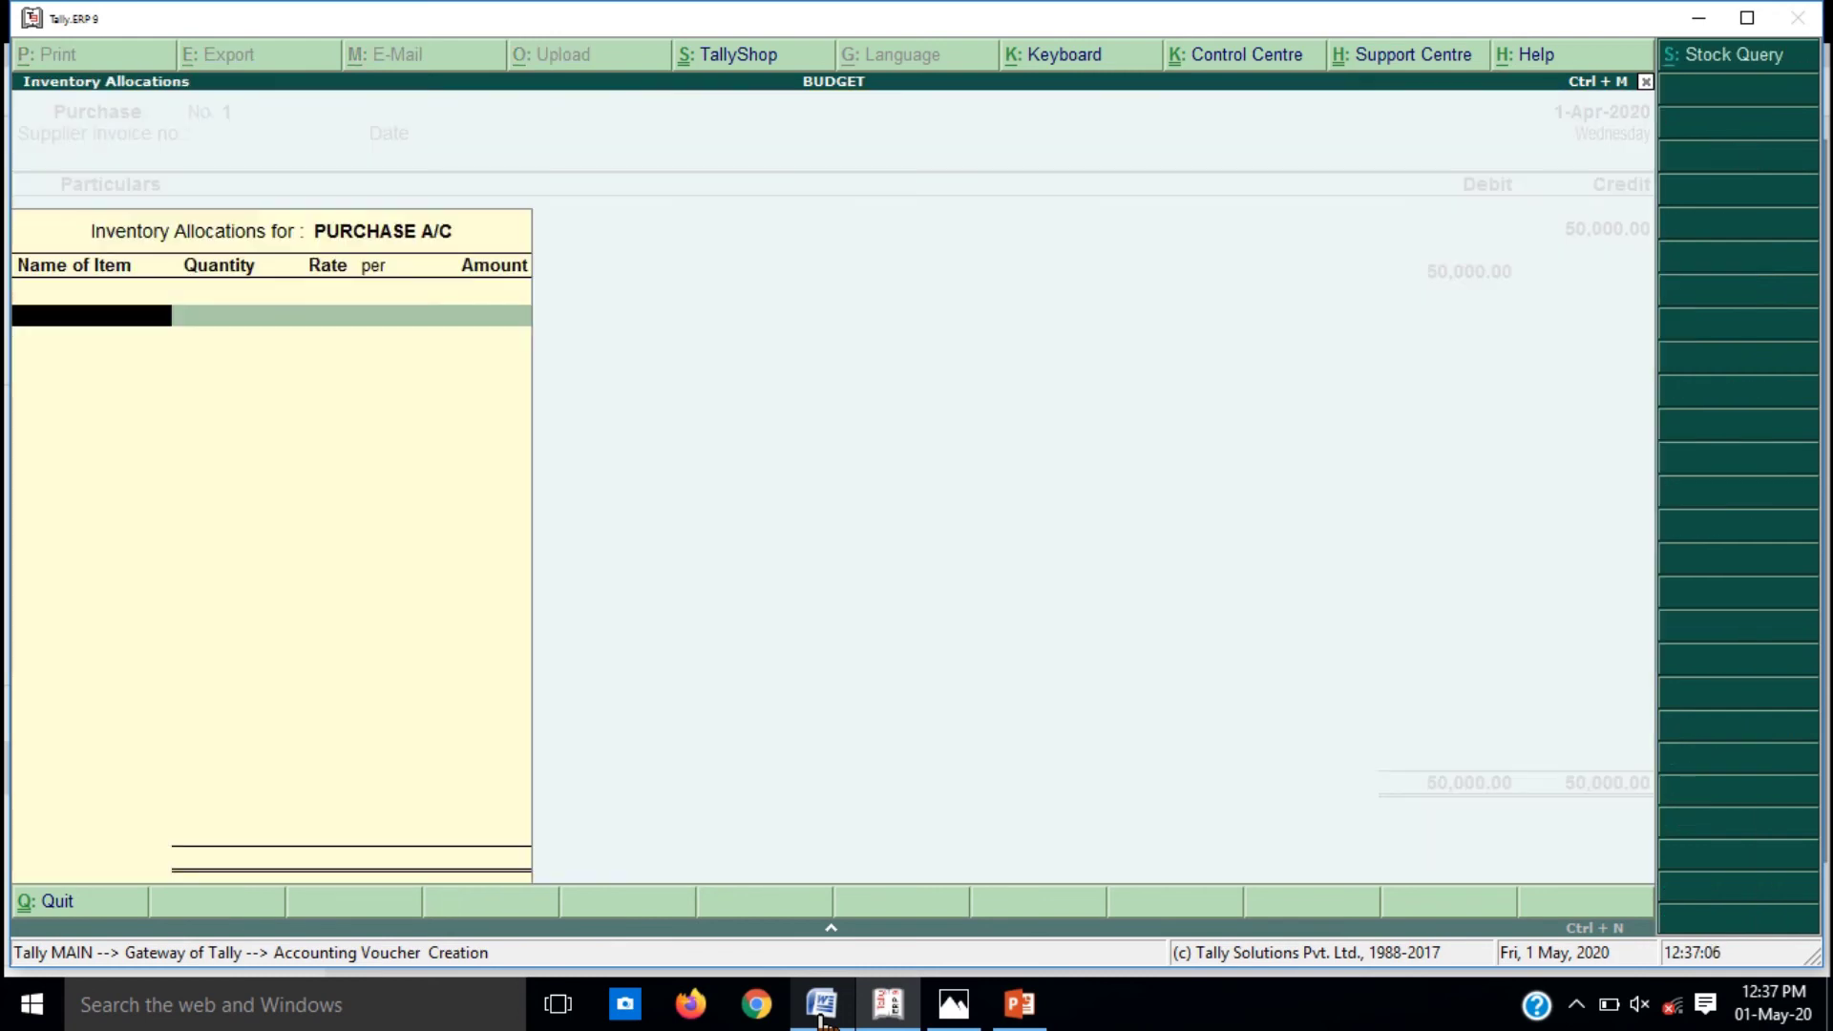
{"action": "key", "text": "Return"}
{"action": "key", "text": "Return"}
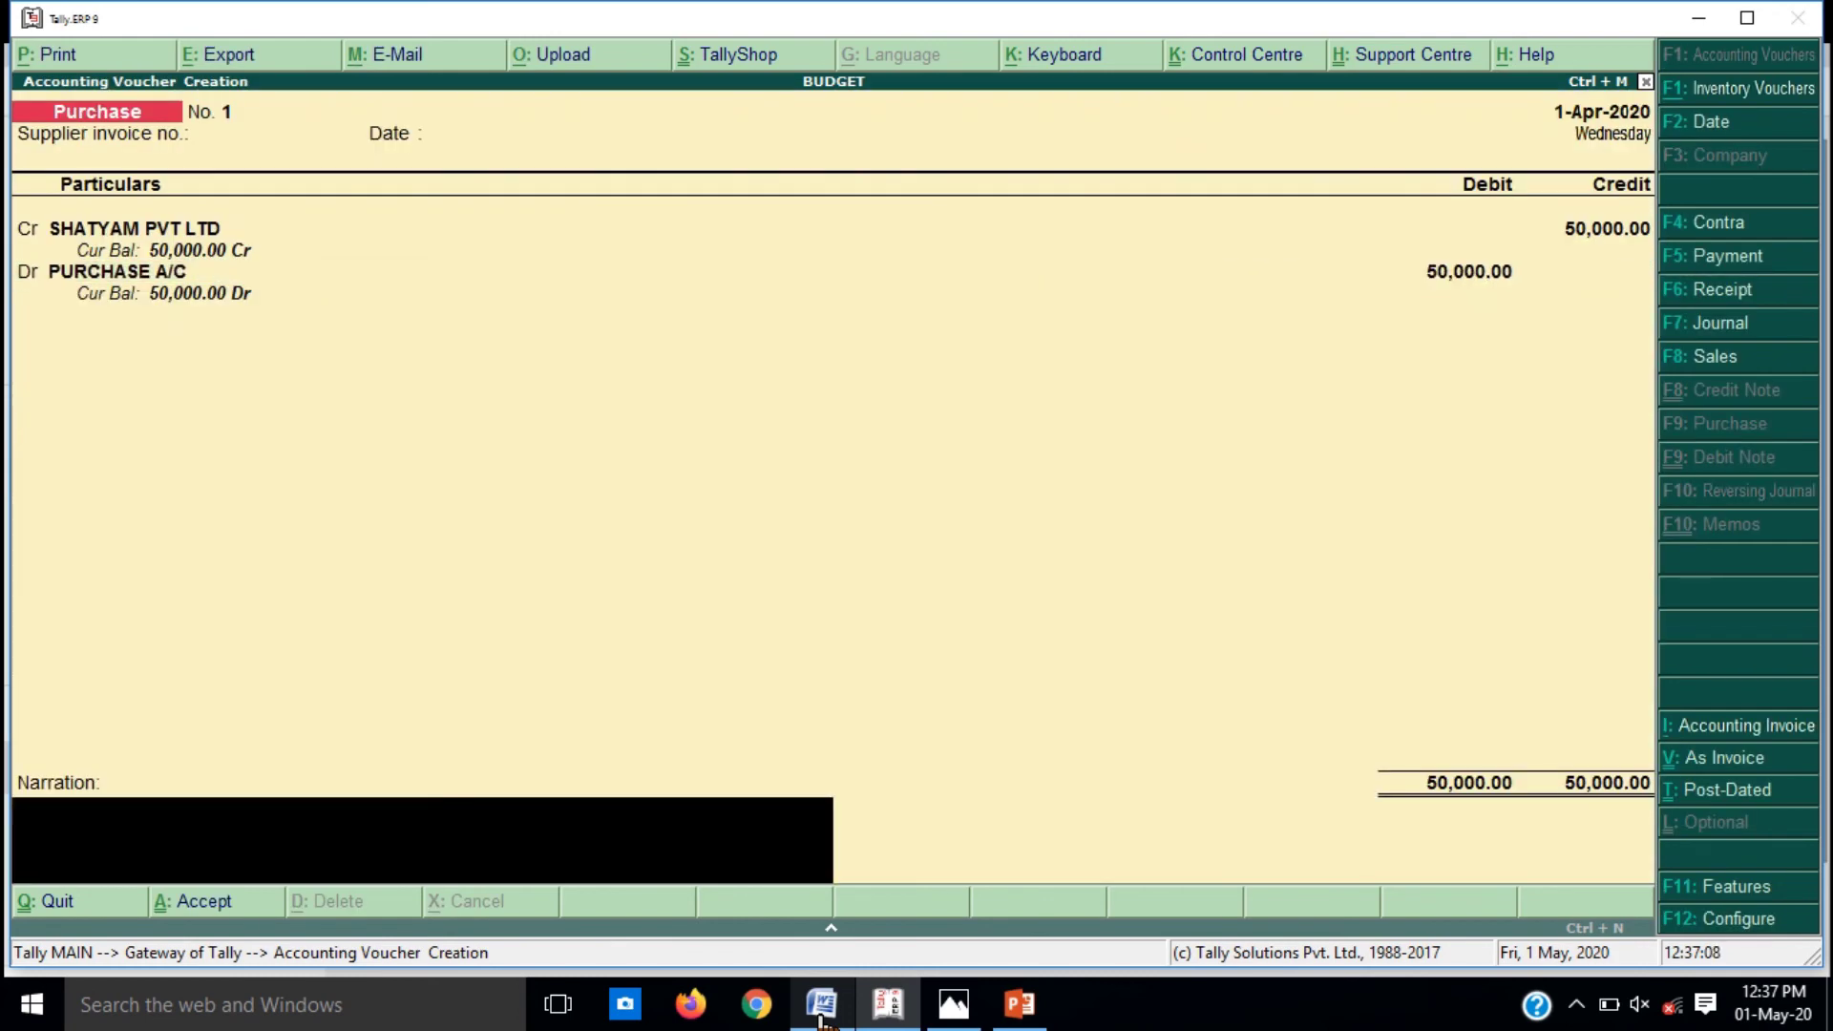
{"action": "key", "text": "Return"}
{"action": "key", "text": "Return"}
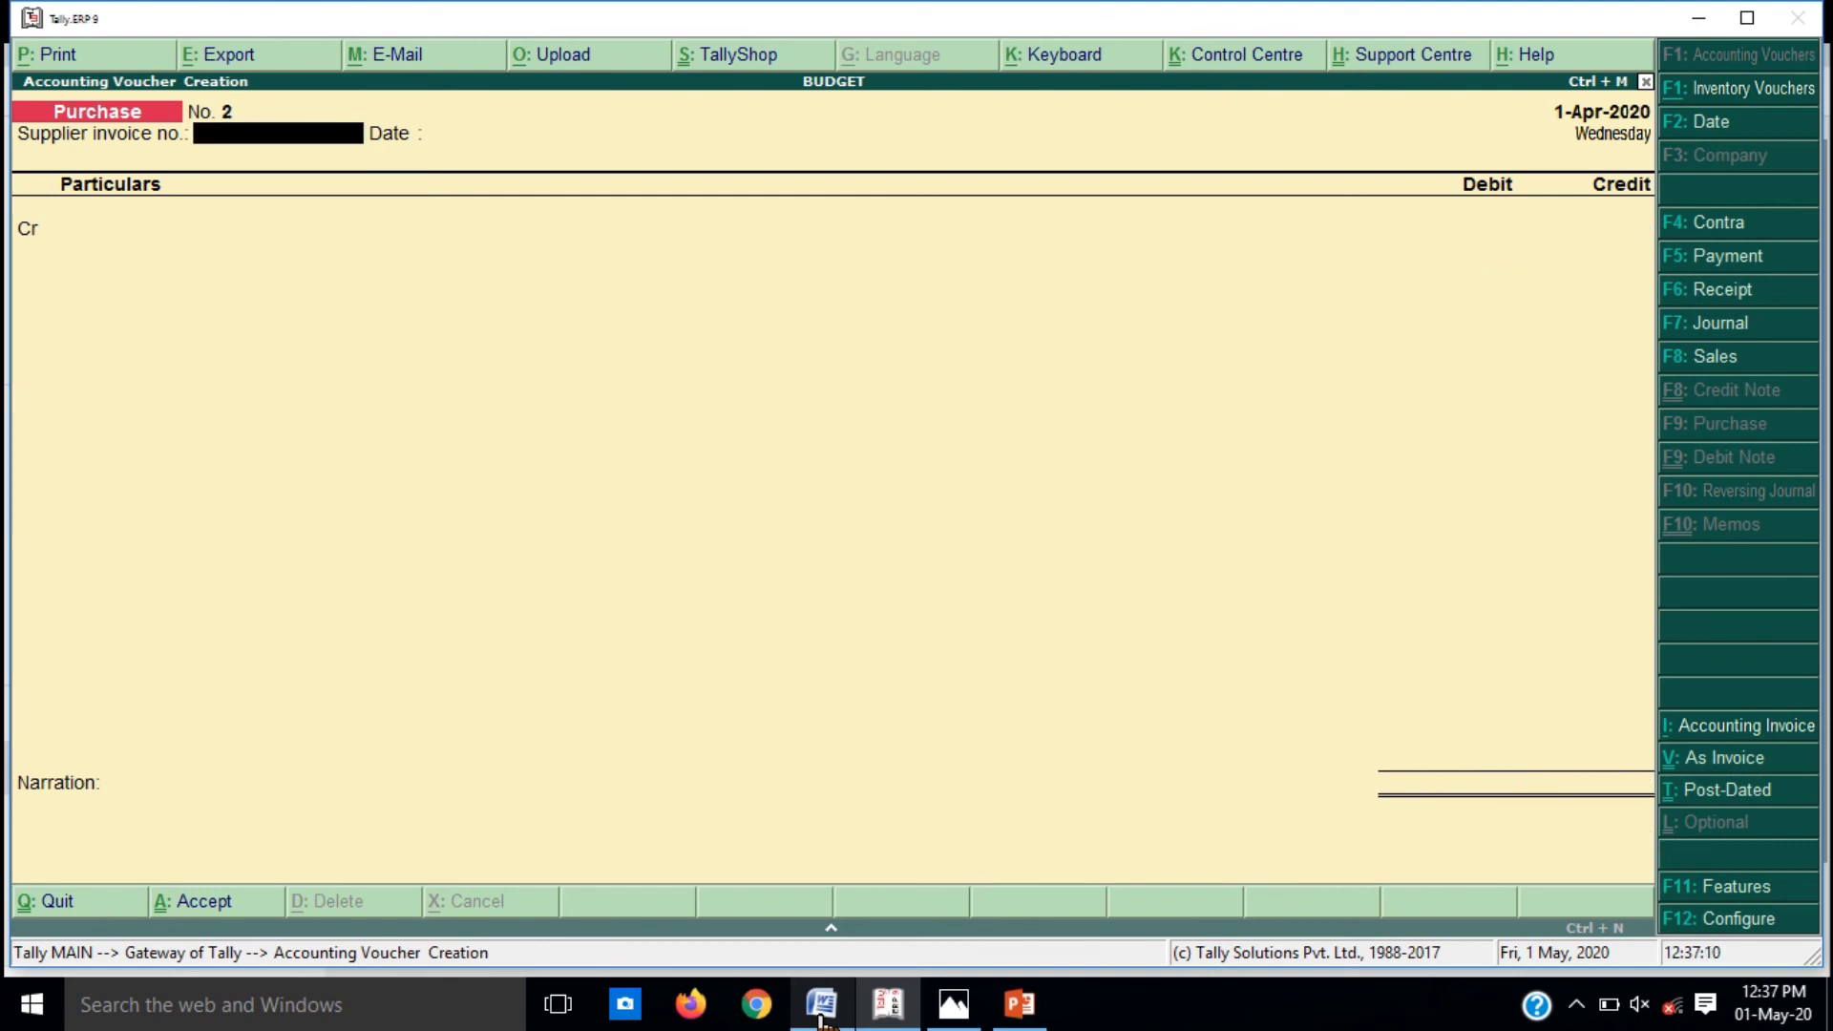